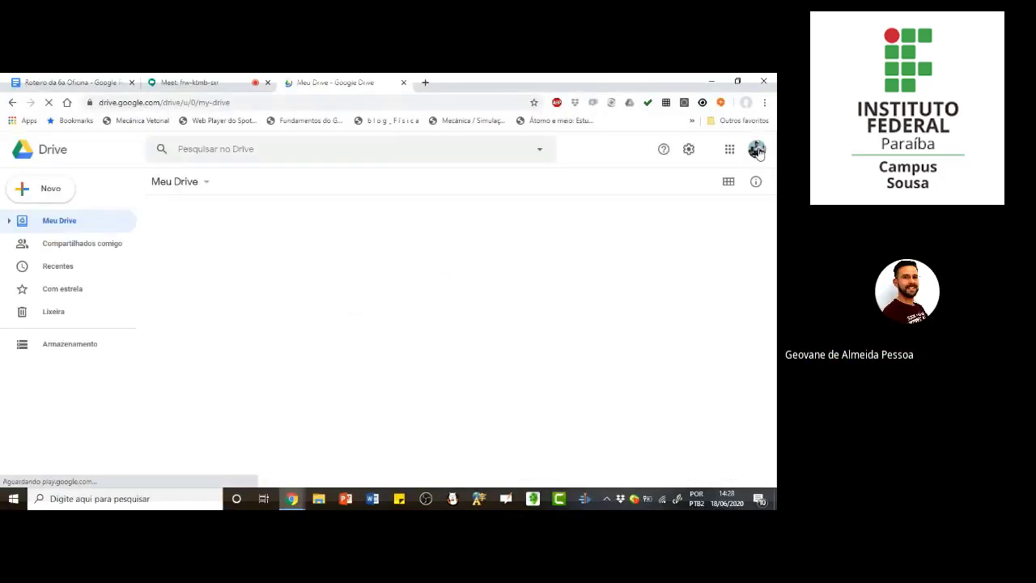
Step: Open Drive with the institutional account on the academico.ifpb.edu.br domain and close the previous account's Drive tab
left_click(757, 152)
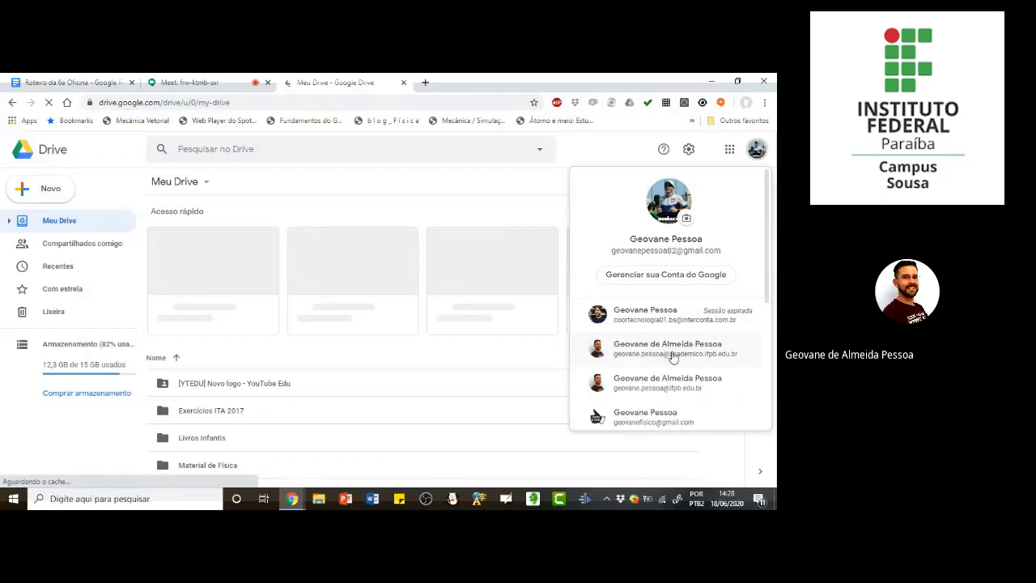
left_click(672, 357)
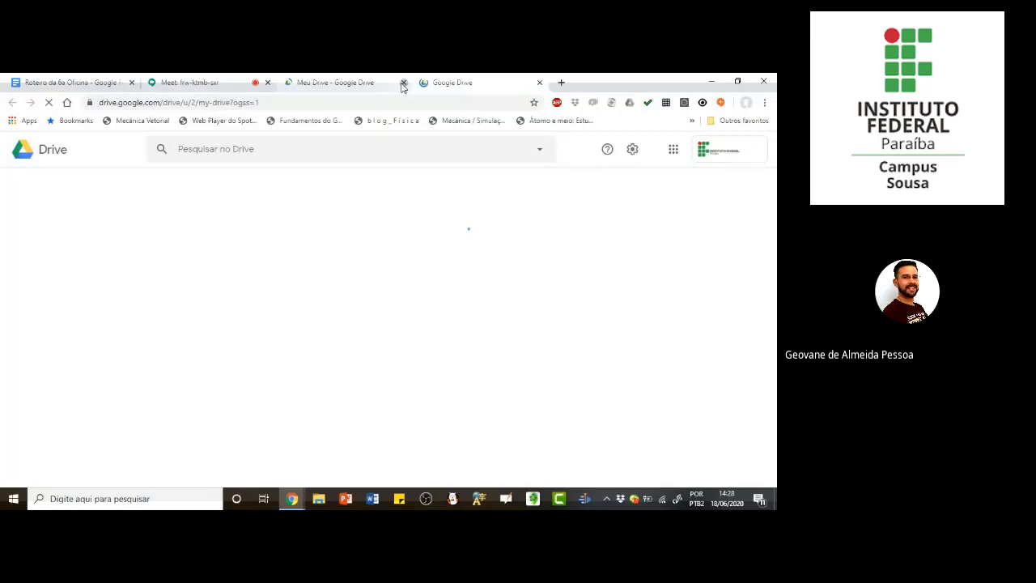
left_click(403, 83)
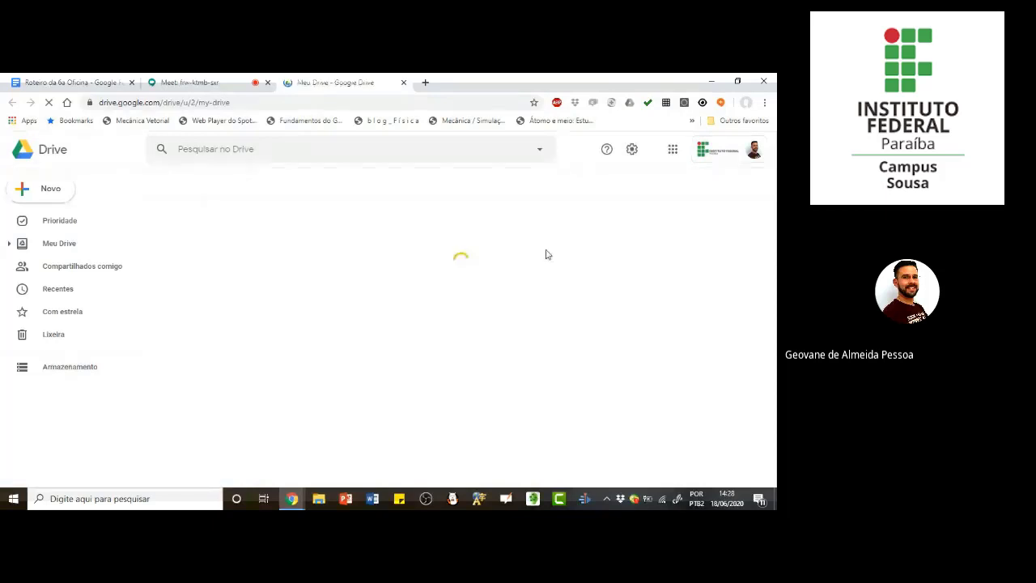
left_click(39, 197)
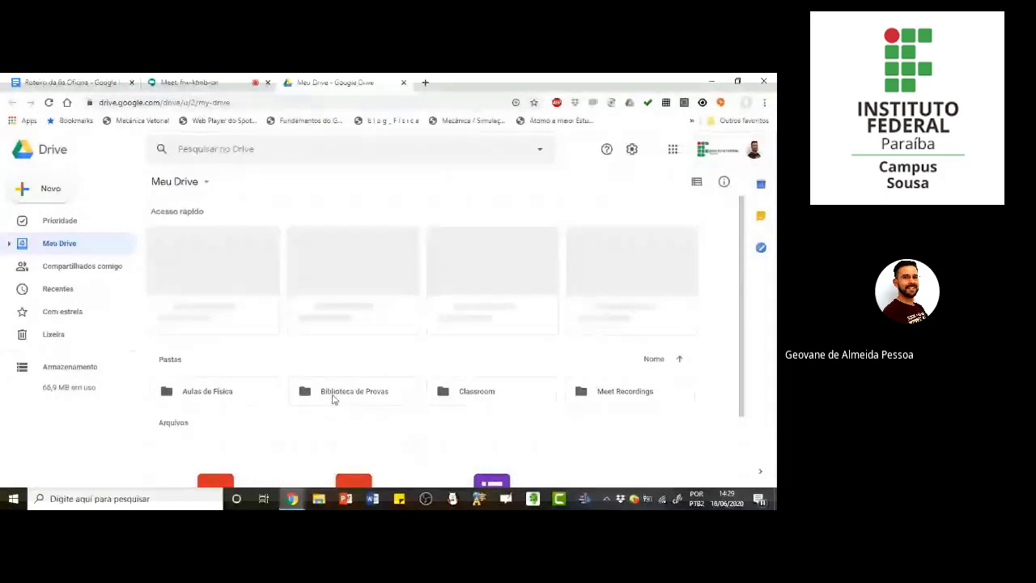
double_click(43, 199)
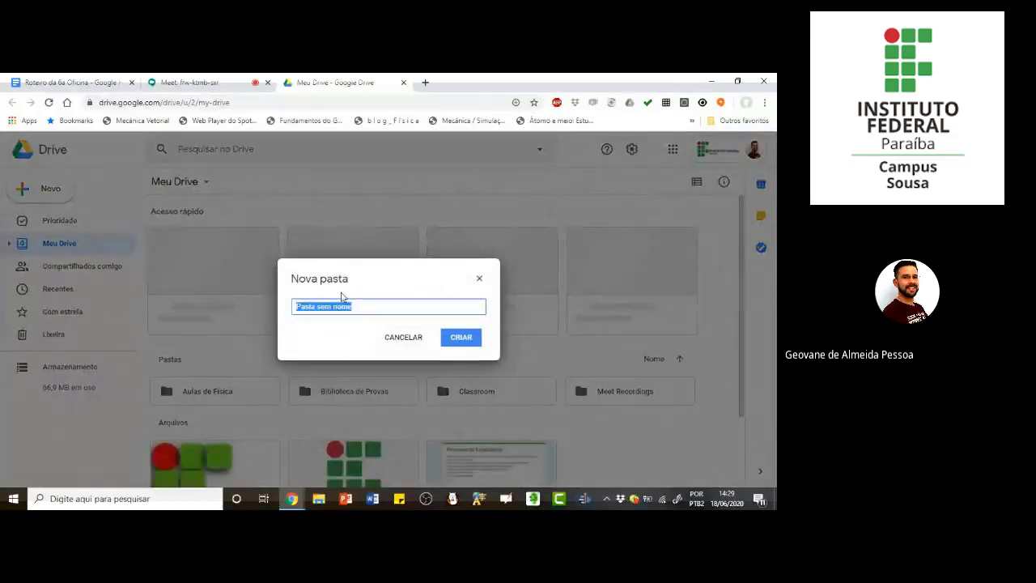
type("Bibliotec")
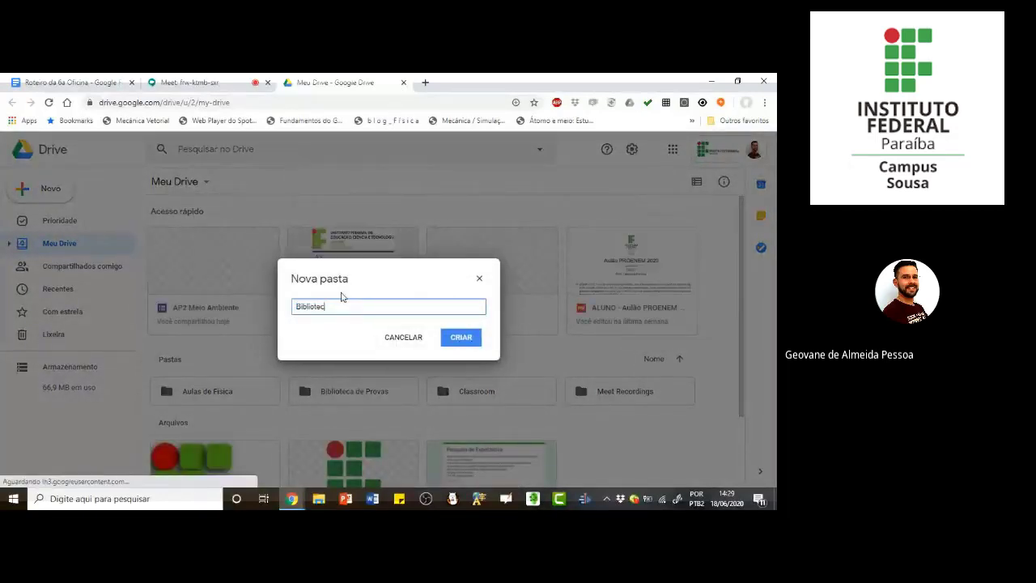
type("a de Provas")
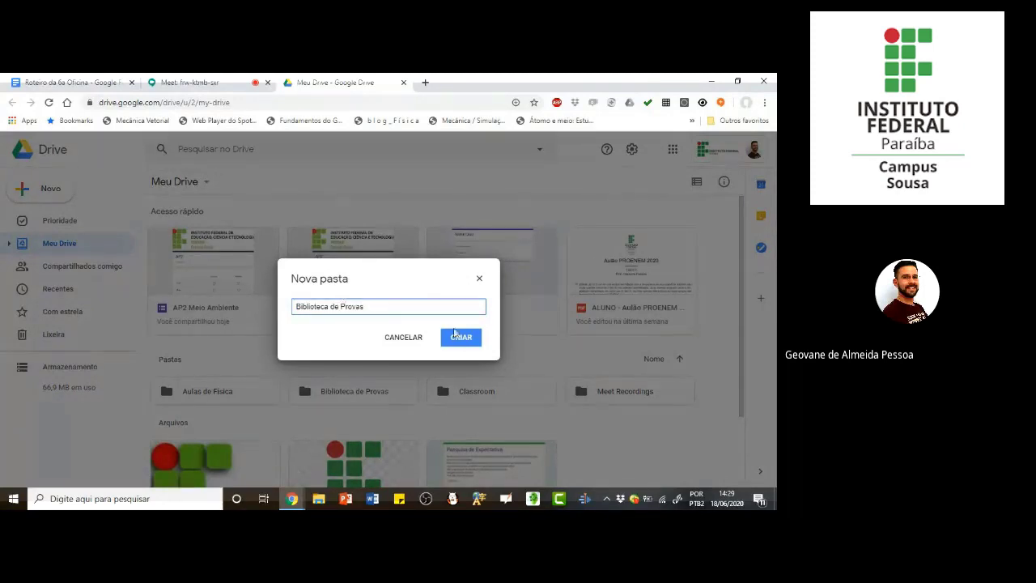
left_click(461, 337)
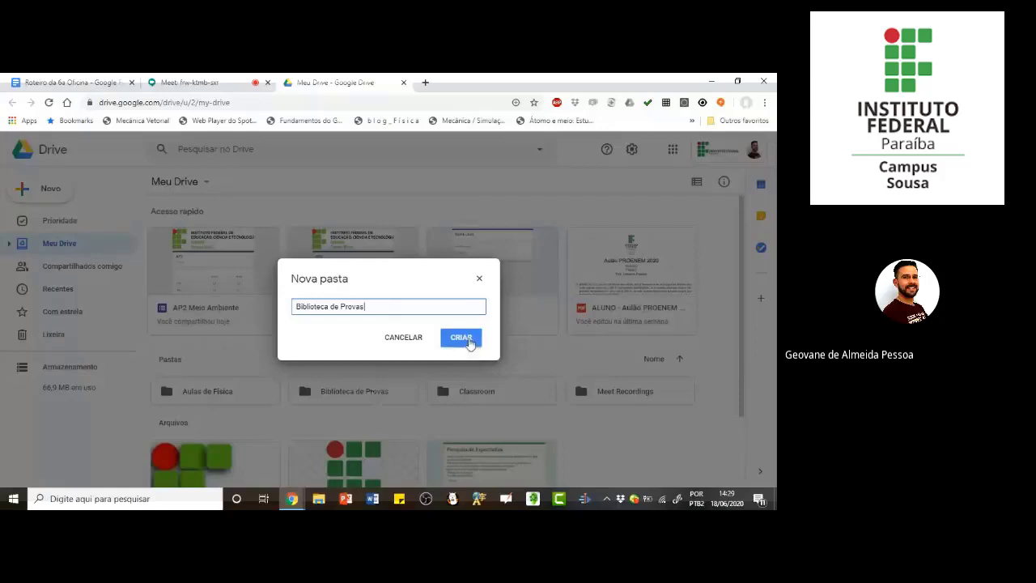
left_click(479, 279)
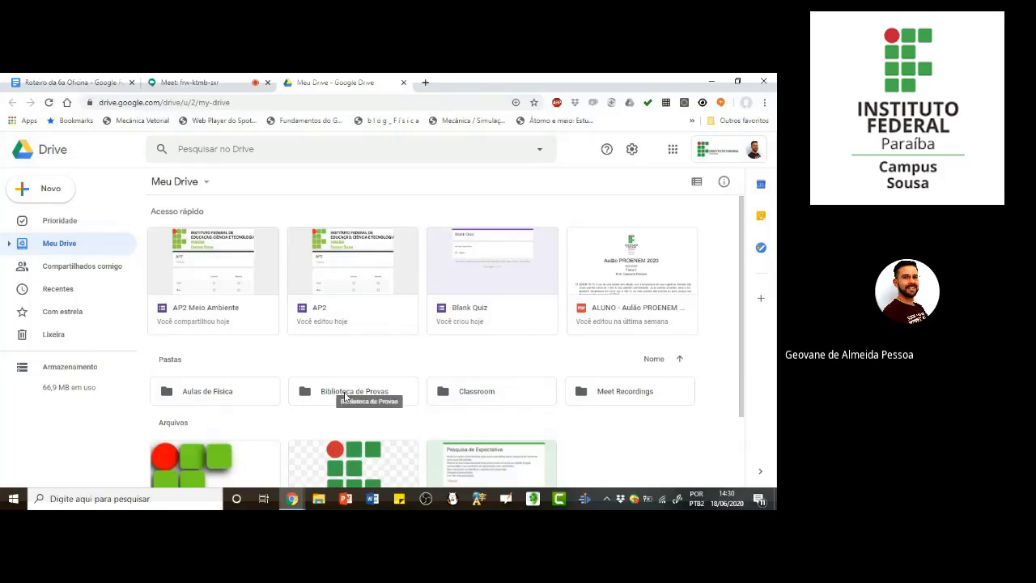
Step: Open the "Biblioteca de Provas" folder and create a new blank Google Forms form inside it
double_click(344, 395)
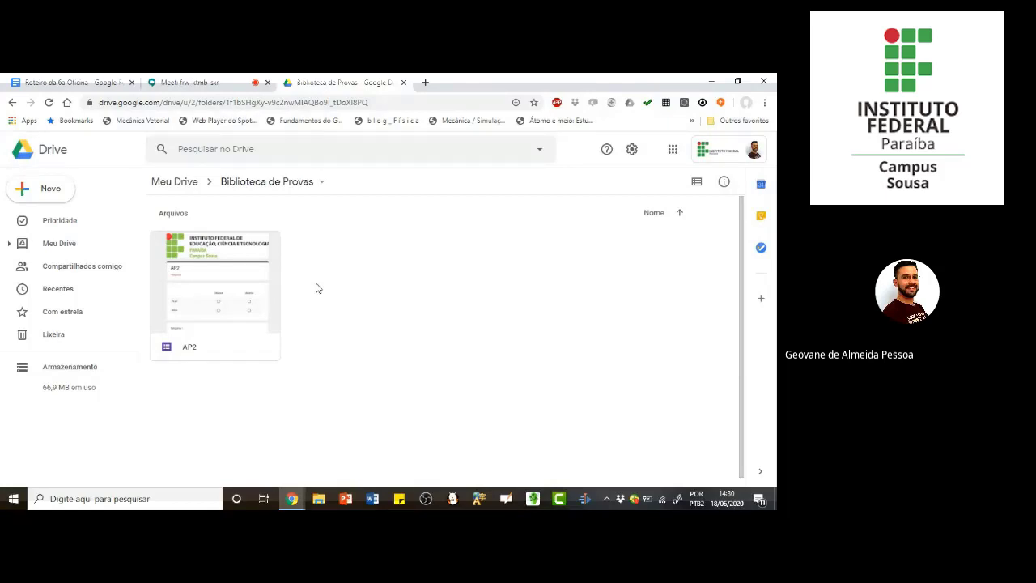
left_click(50, 193)
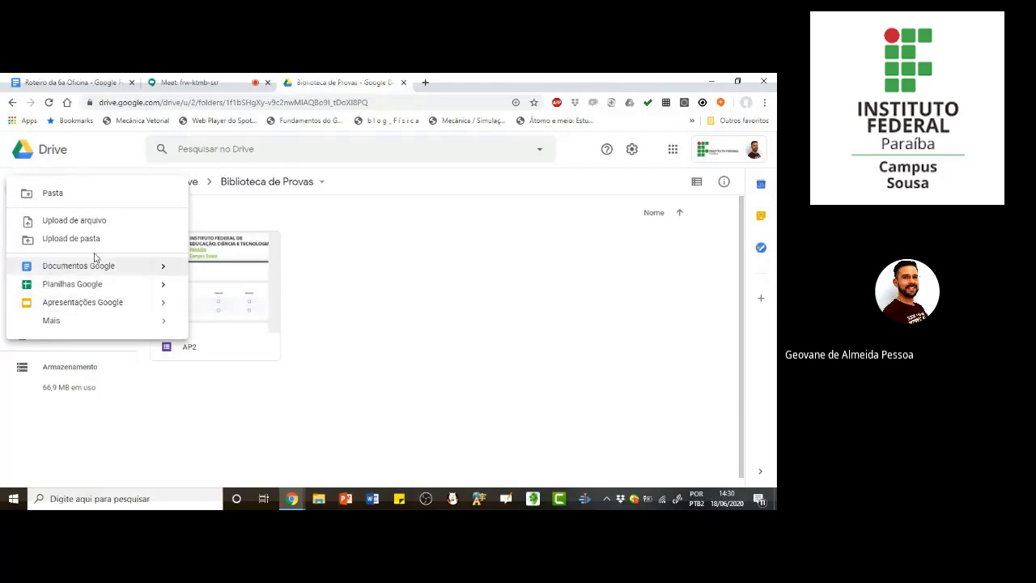
mouse_move(56, 324)
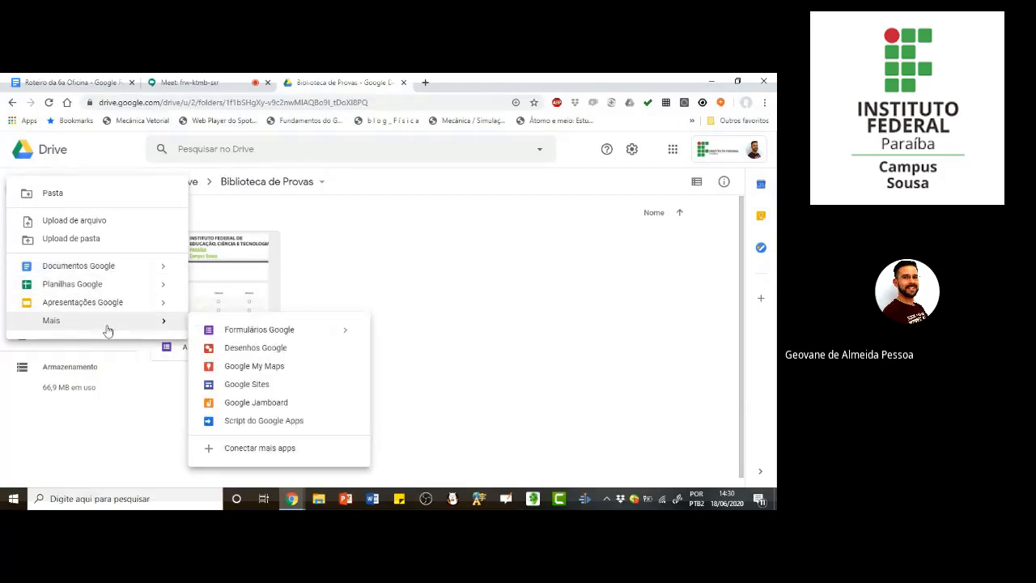
left_click(263, 330)
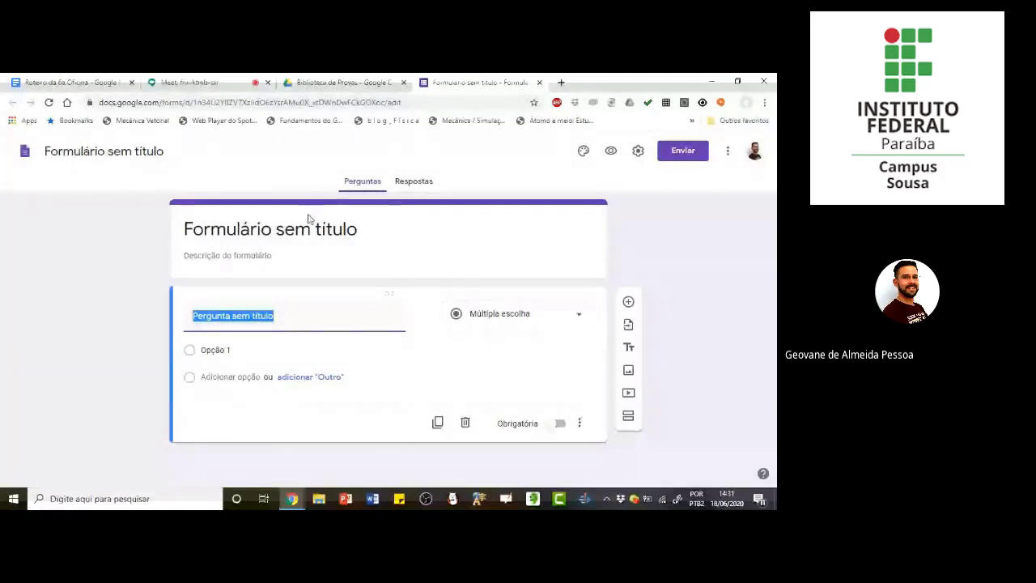
Step: Replace the form's title with "AP1 de Física 2"
left_click(271, 229)
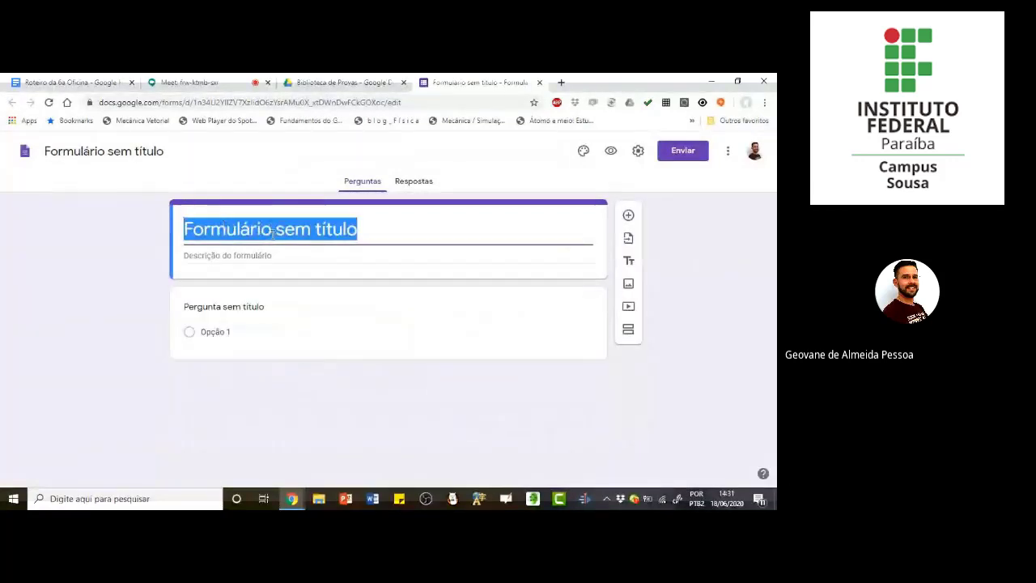
type("AP1")
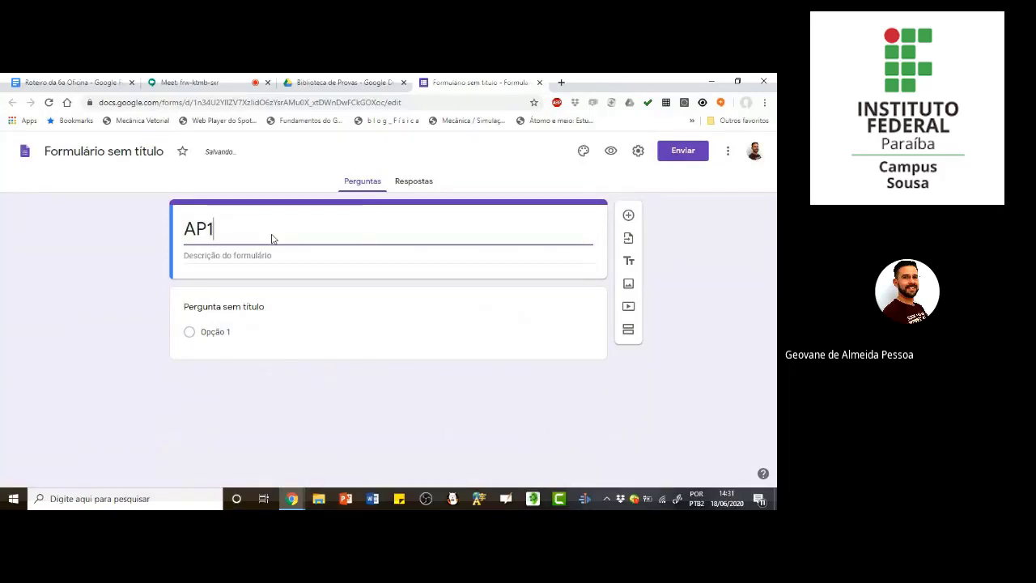
type(" de Física 2")
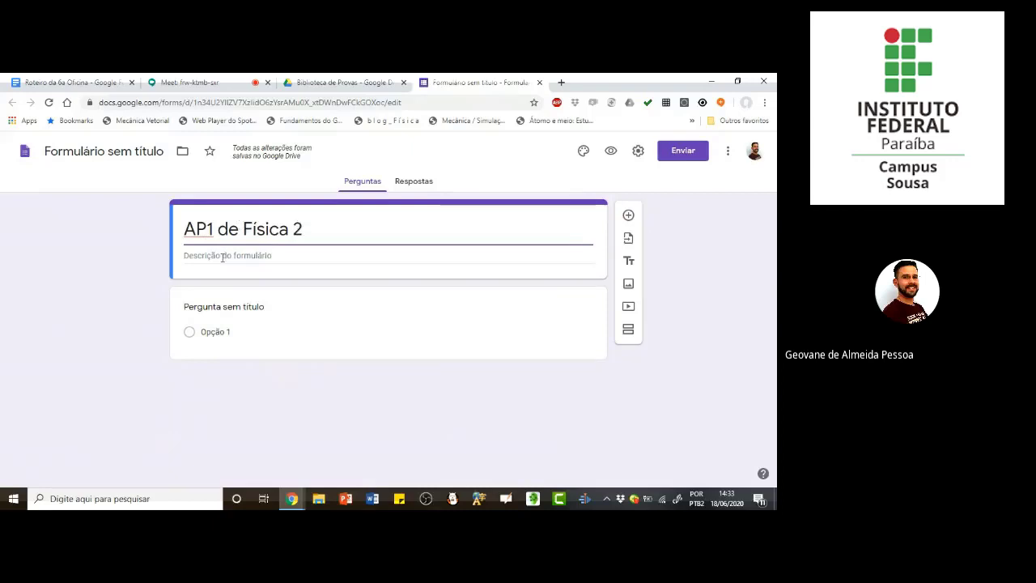
Step: Fill in the form description on three lines: "A atividade é individual", "Existe um prazo para responder" and "Você terá apenas 1 chance"
left_click(222, 257)
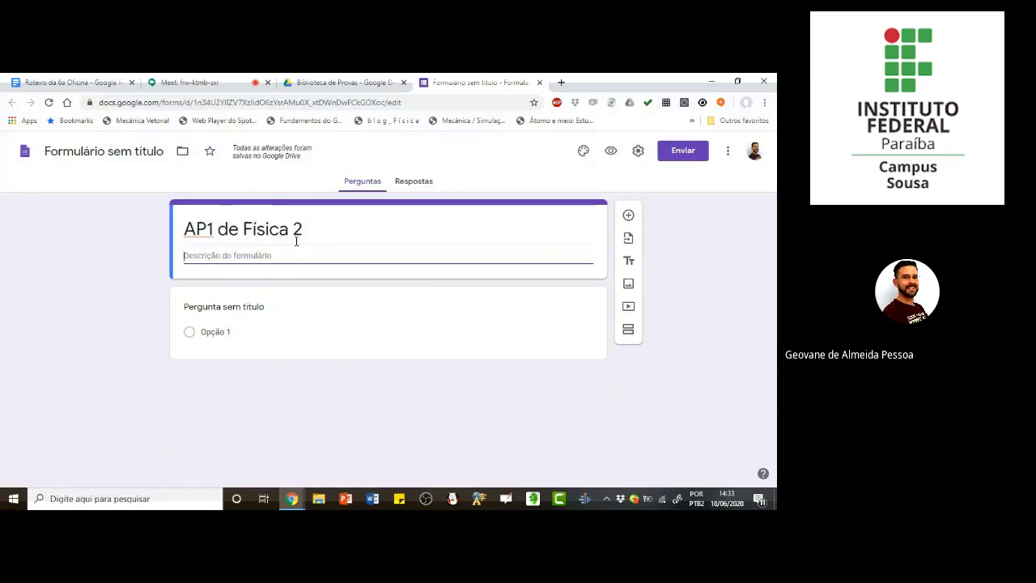
type("A")
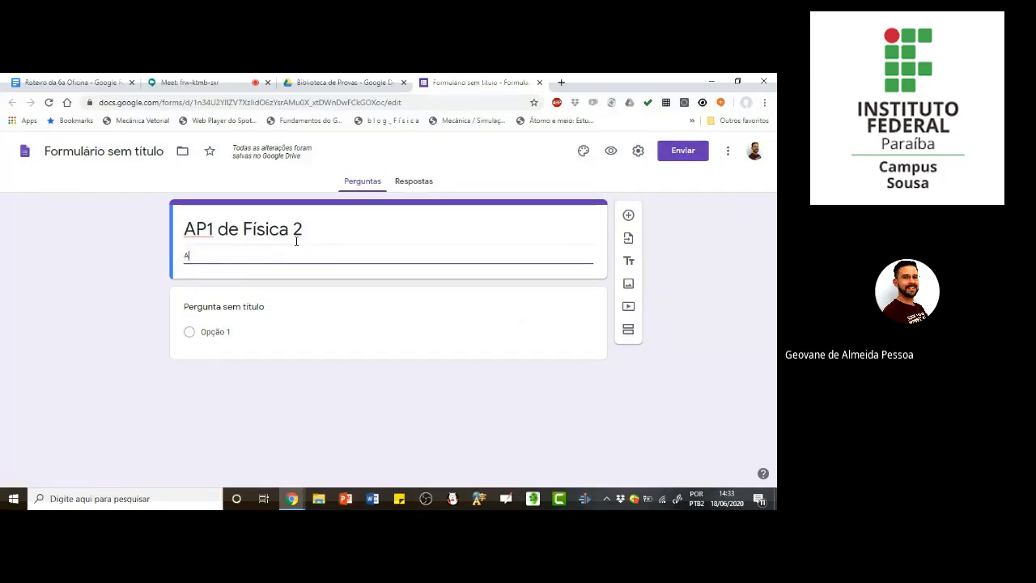
type(" atividade ")
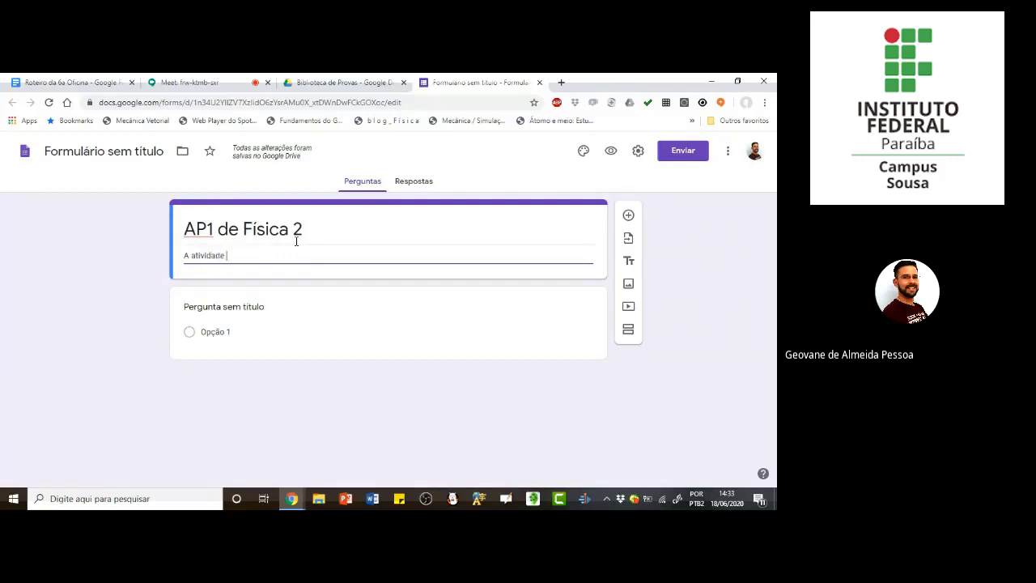
type("é individual")
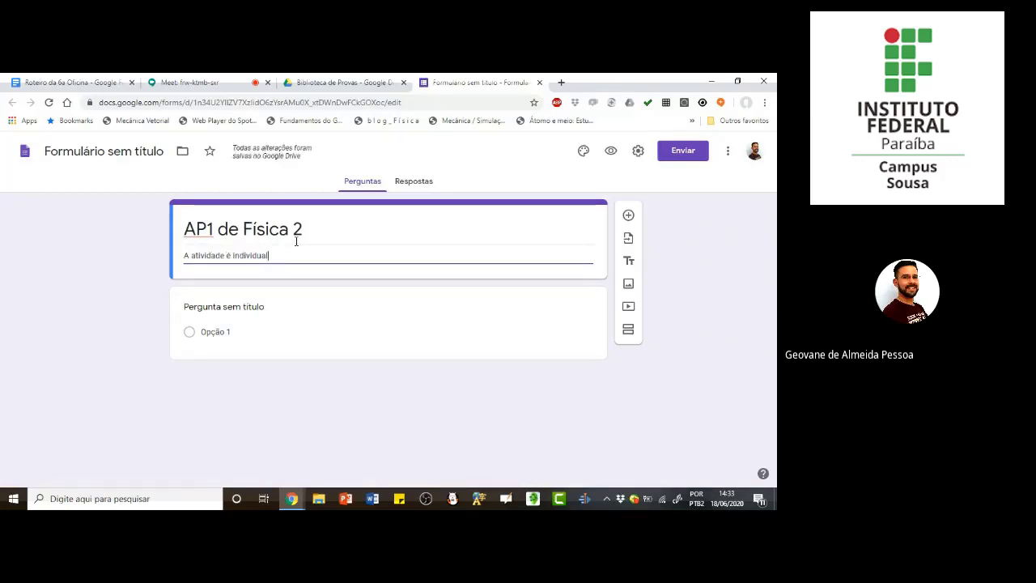
key("Return")
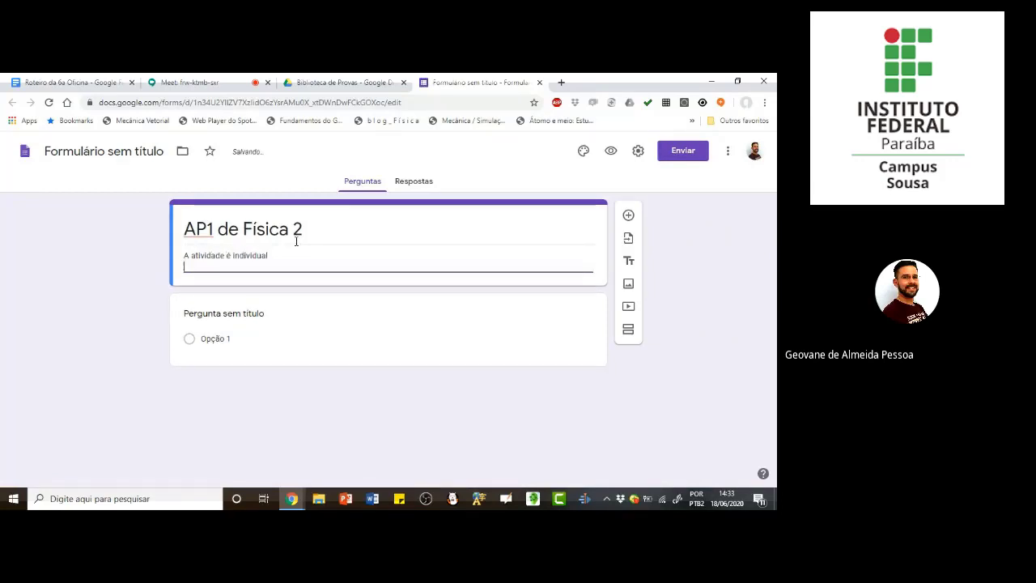
type("Existe u")
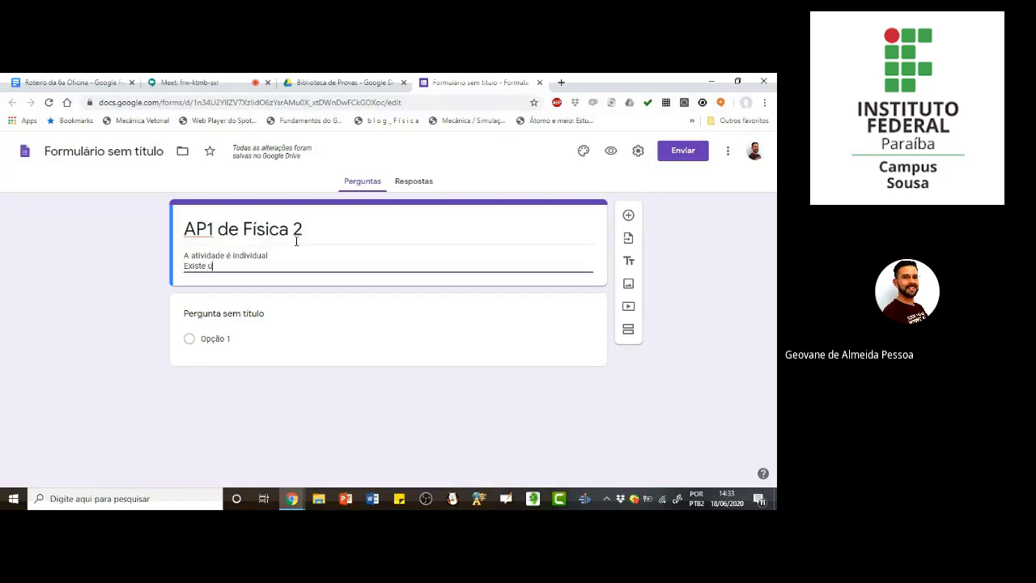
type("m prazo para responder")
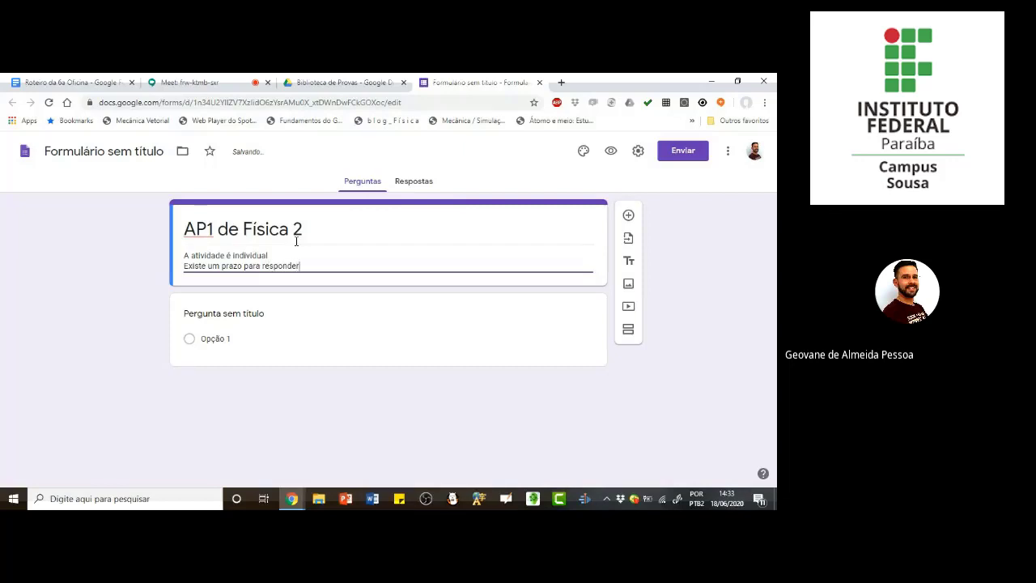
key("Return")
type("Voc")
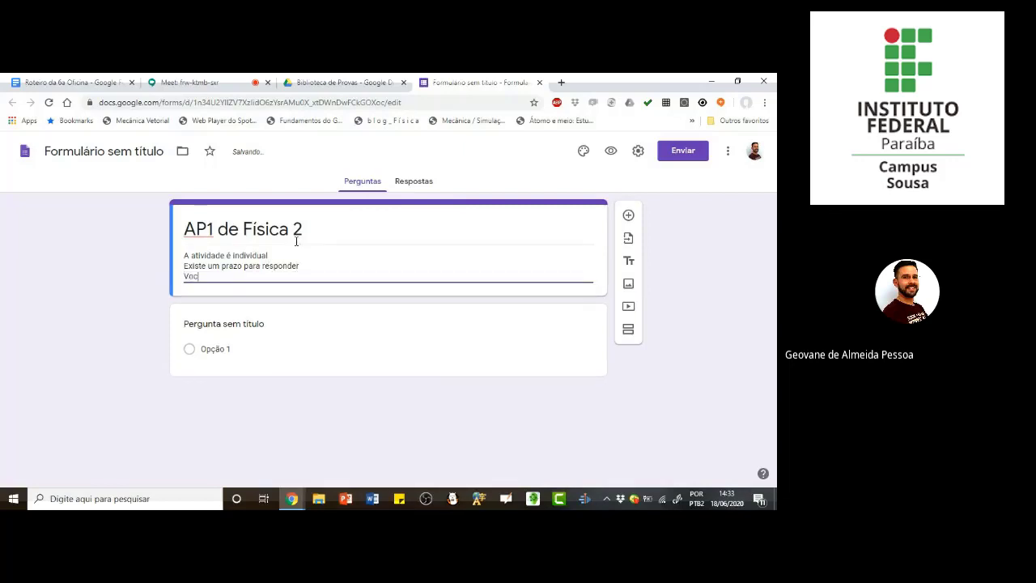
type("ê terá apenas 1 c")
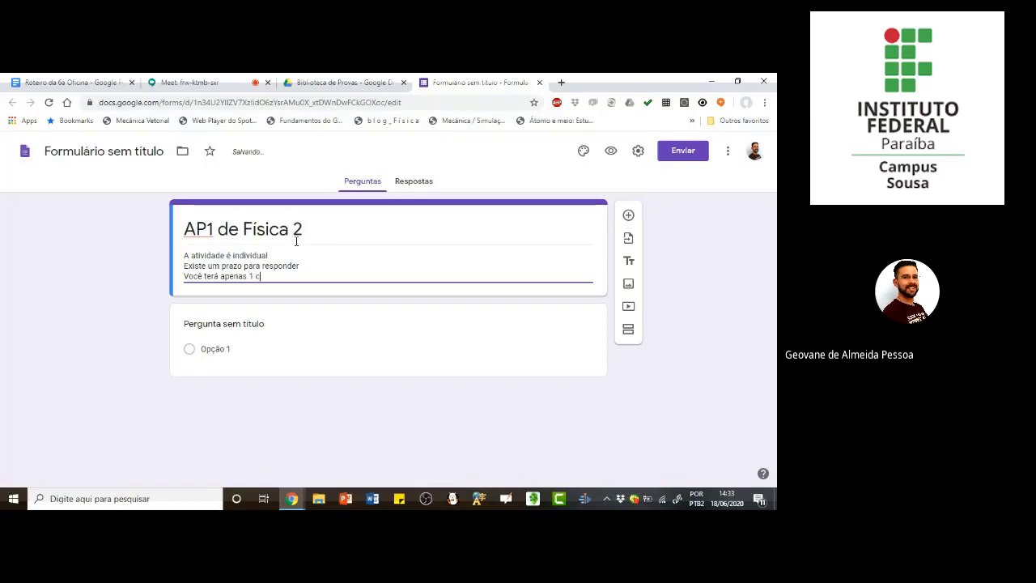
type("hance.")
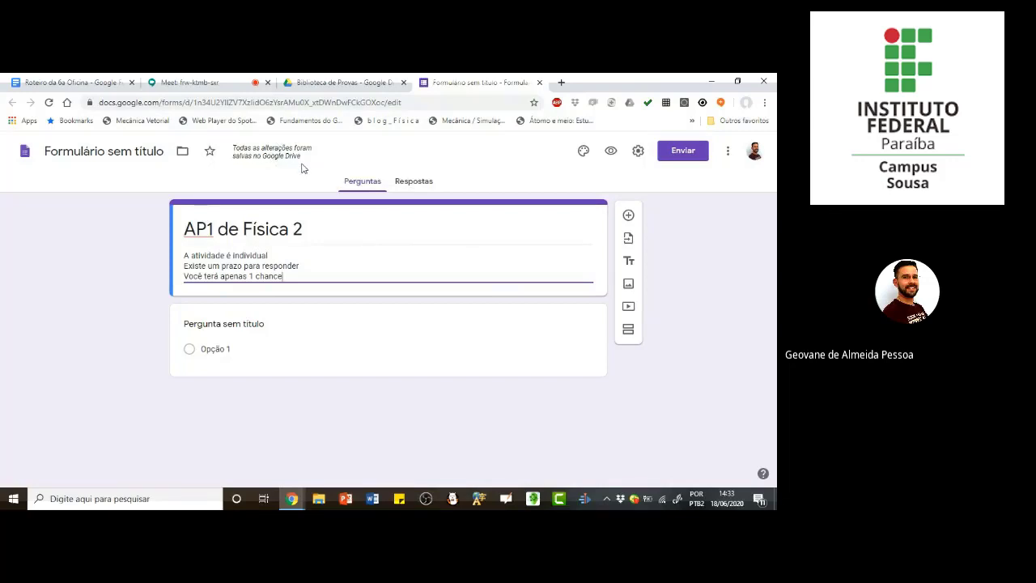
Step: Look up the new form's file name in the "Biblioteca de Provas" folder in Drive
left_click(337, 83)
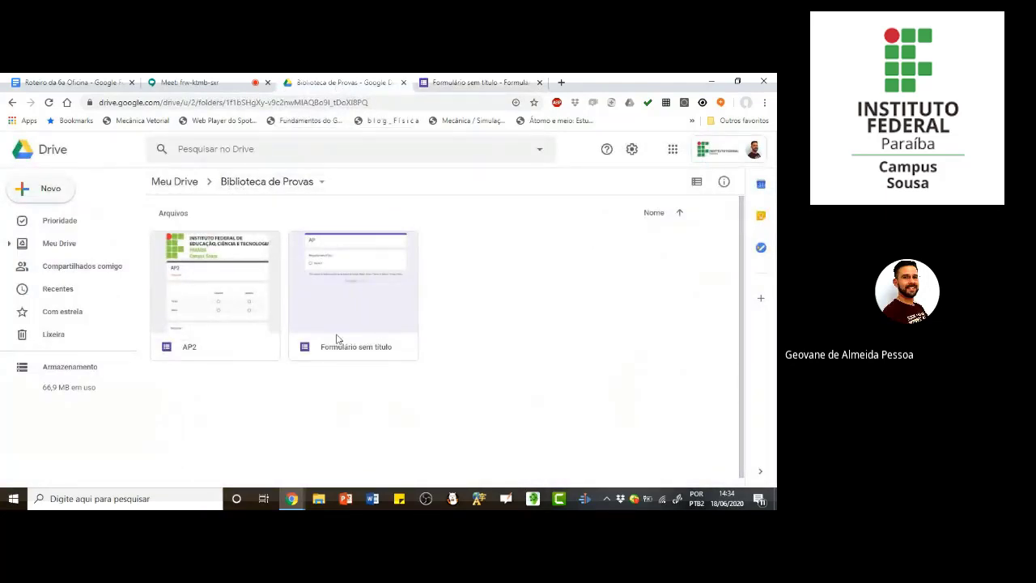
left_click(478, 84)
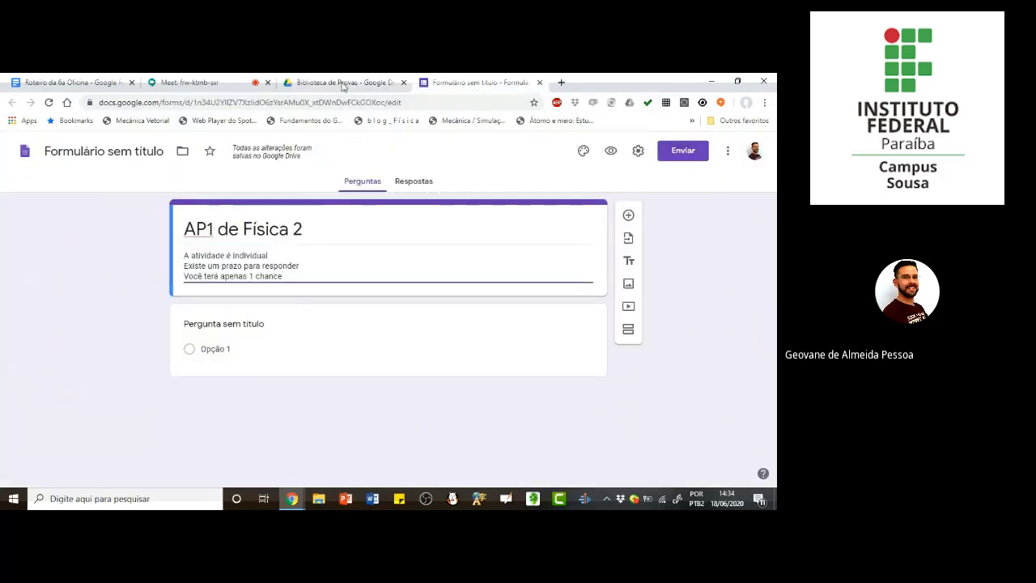
left_click(360, 83)
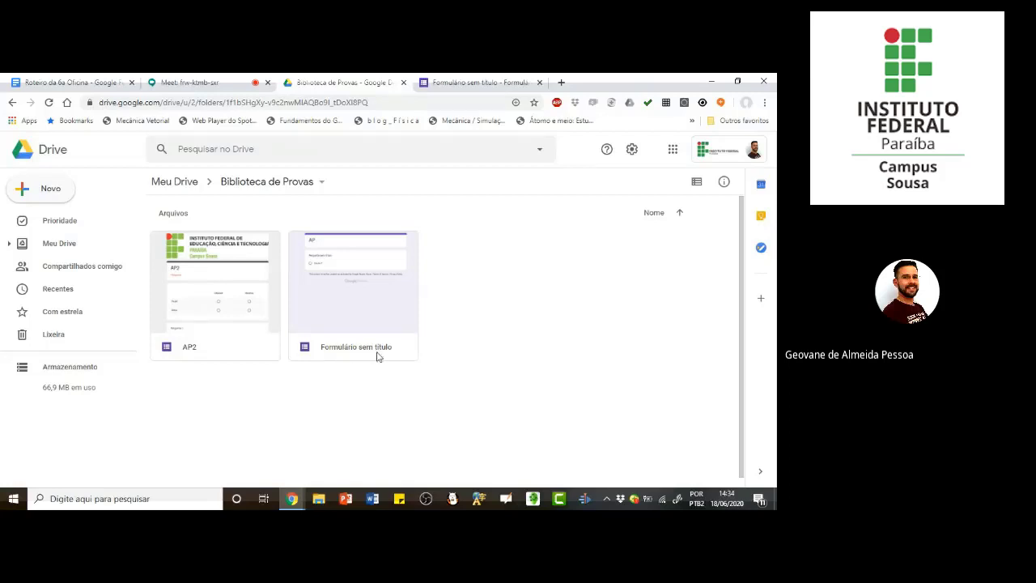
Step: Name the form file "AP1 de Física 2" to match its title and check it in the Drive folder
left_click(466, 84)
triple_click(216, 231)
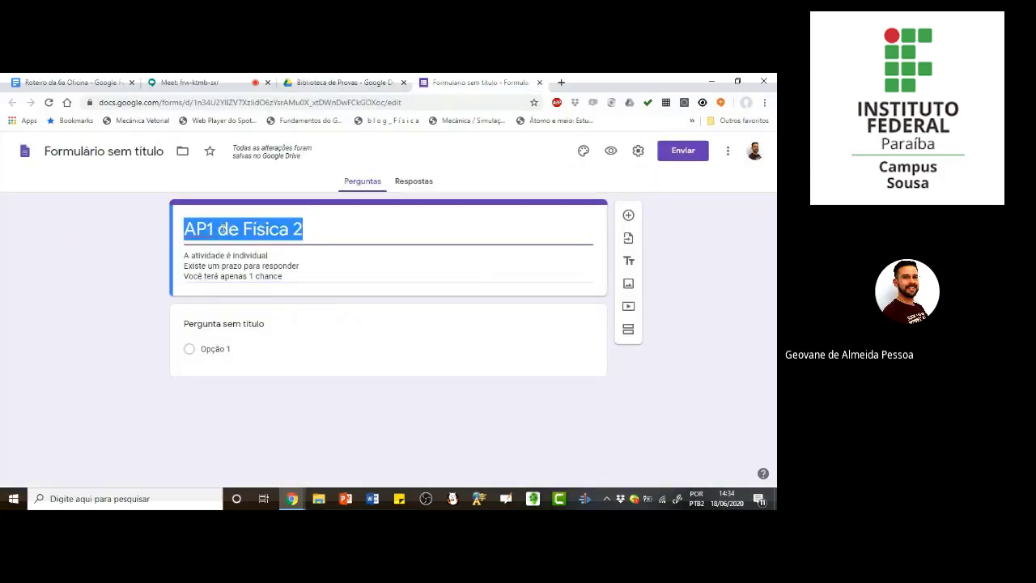
left_click(81, 152)
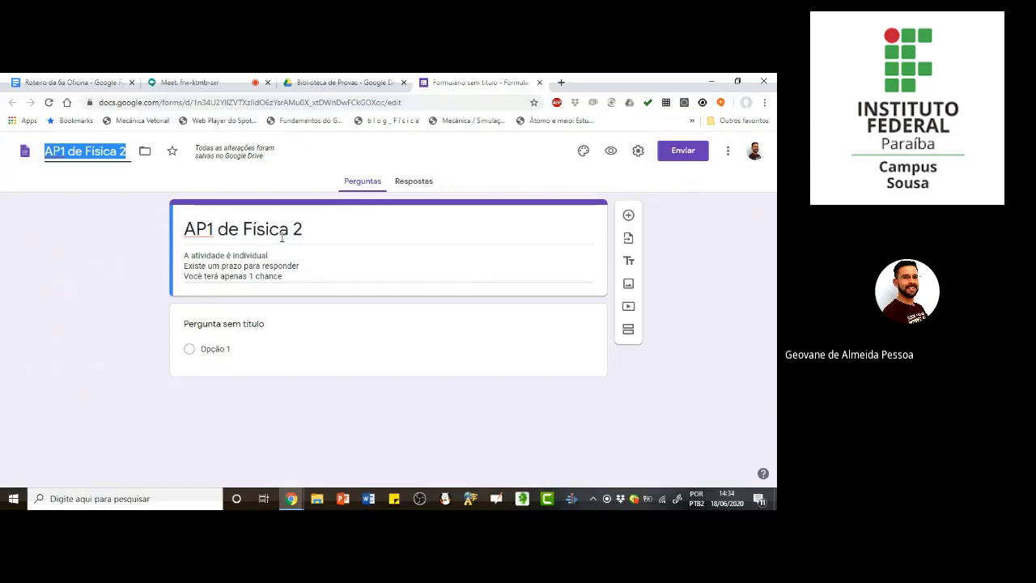
left_click(344, 83)
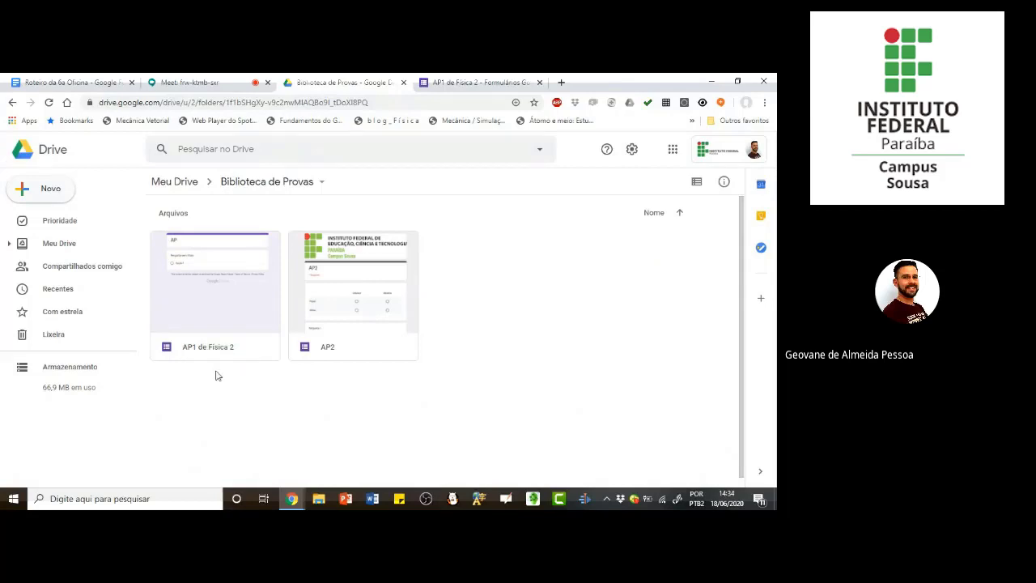
Step: Return to the form and set its theme color to green
left_click(479, 84)
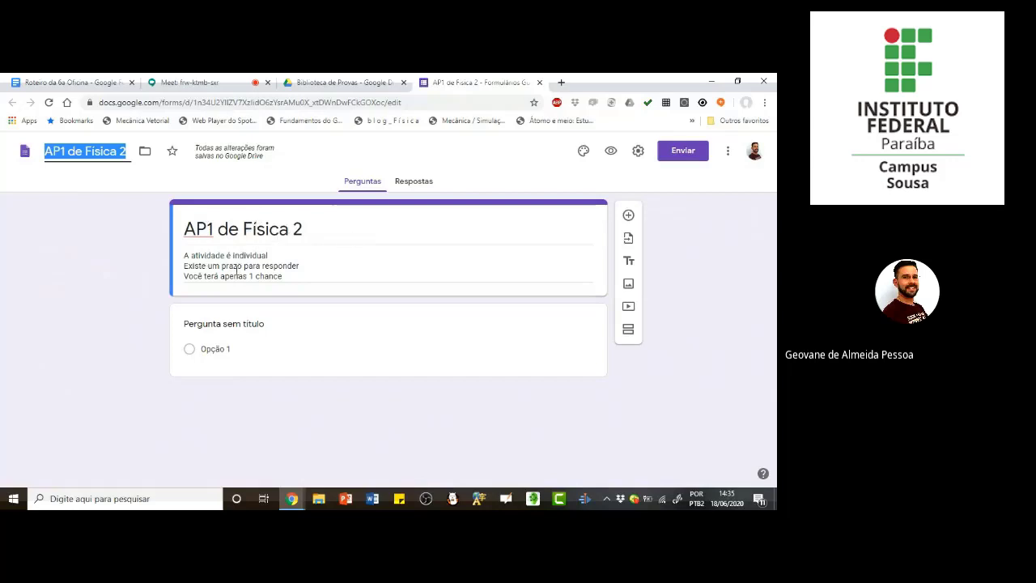
left_click(583, 153)
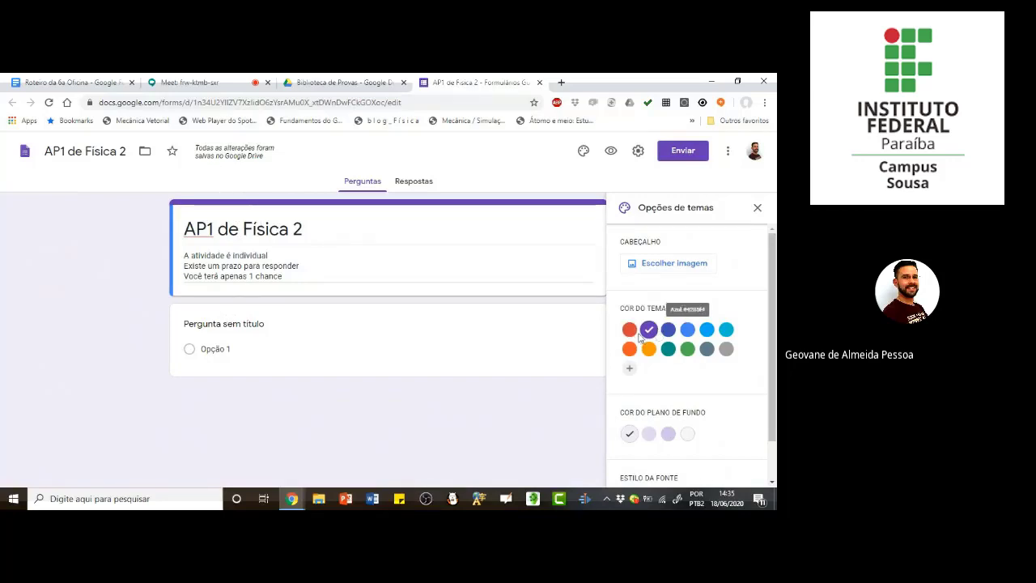
left_click(689, 352)
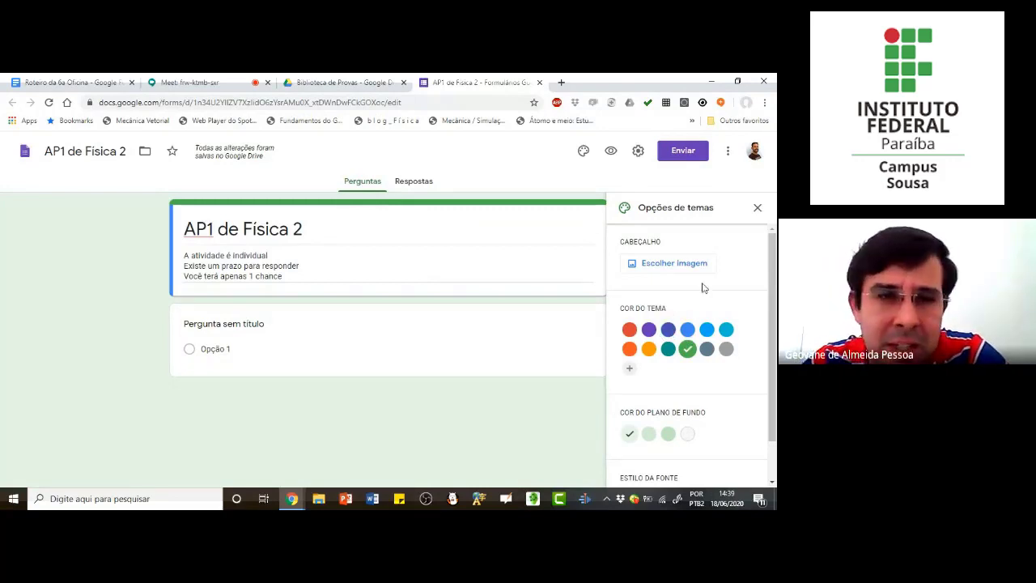
Step: Upload "Marca IFPB_horizontal_sousa.jpg" from the IFPB "Imagens" folder as the form's header image
left_click(660, 267)
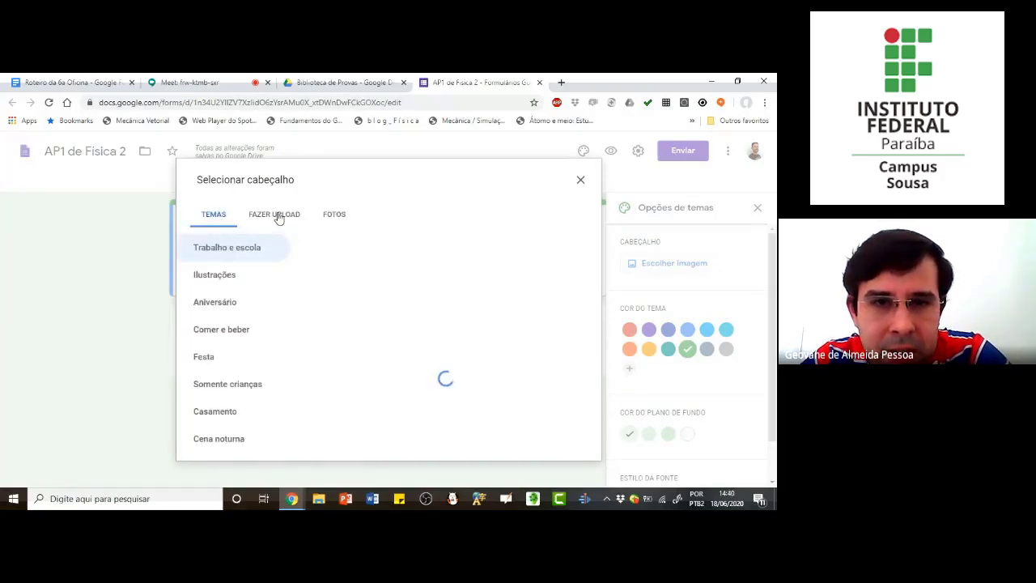
left_click(276, 215)
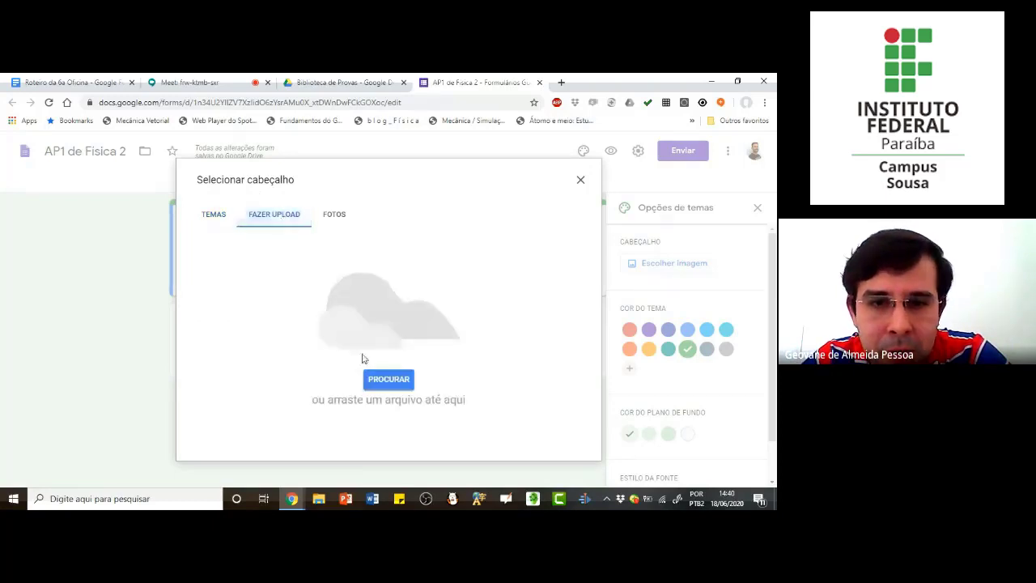
left_click(397, 380)
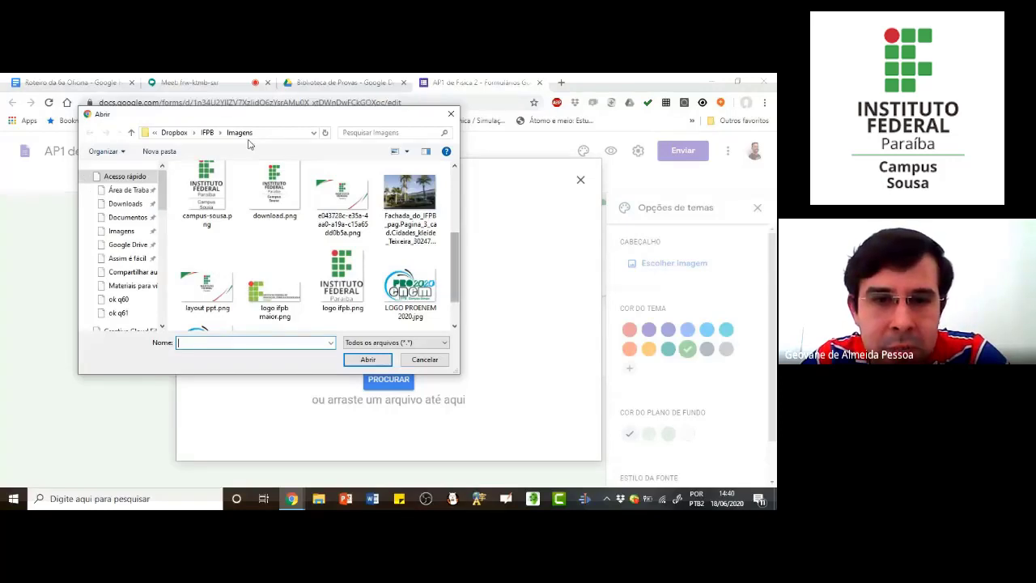
scroll(275, 267, "down", 1)
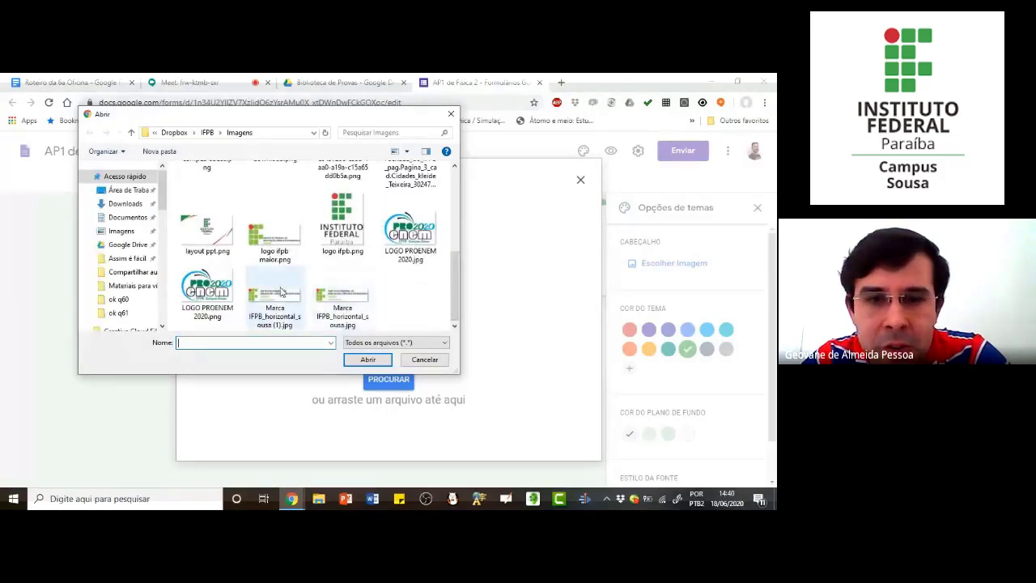
left_click(346, 300)
left_click(367, 358)
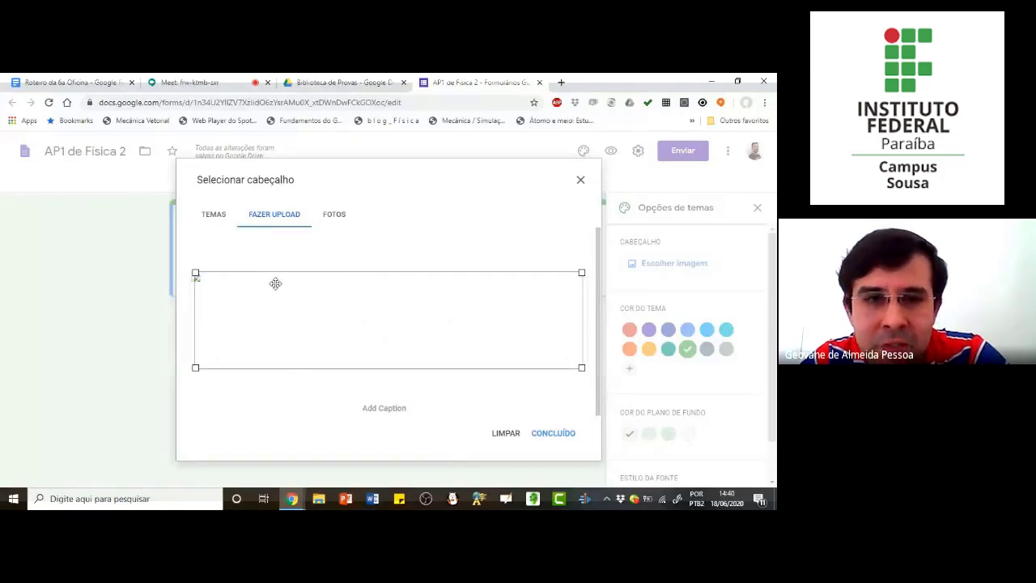
left_click(560, 438)
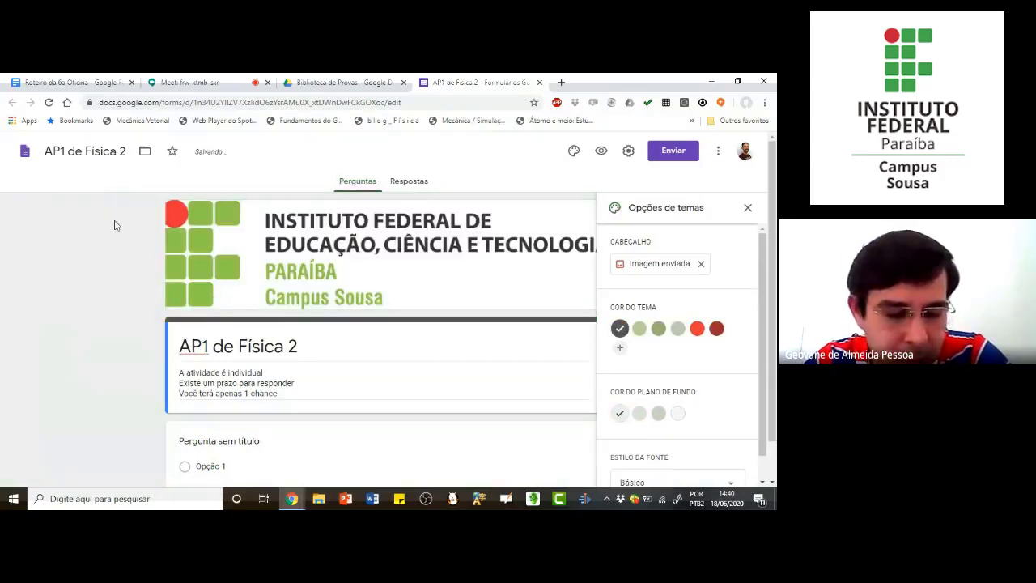
Step: Review the font styles available for the form's theme and close the theme options without choosing another style
scroll(668, 405, "down", 1)
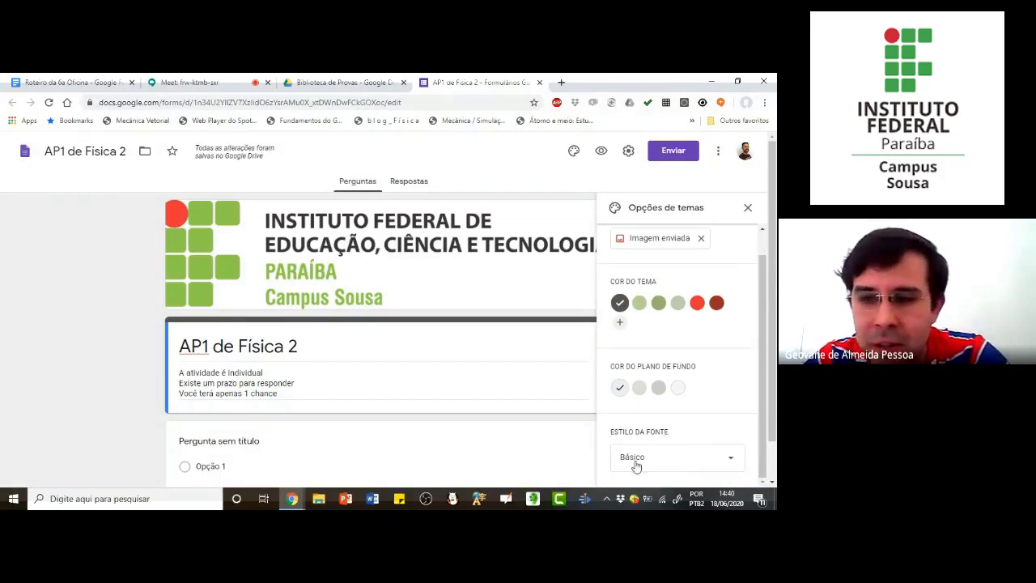
left_click(656, 465)
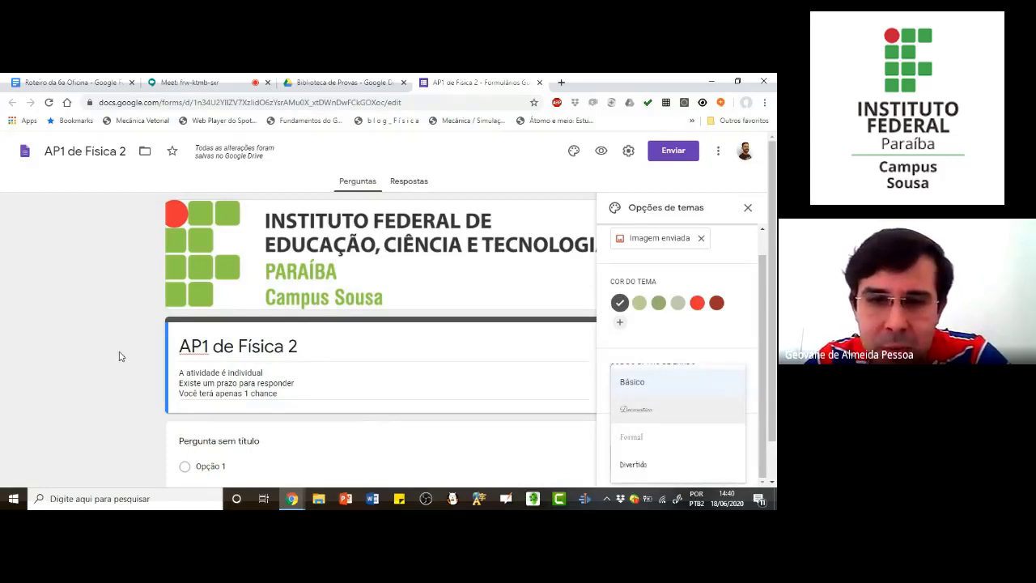
left_click(66, 319)
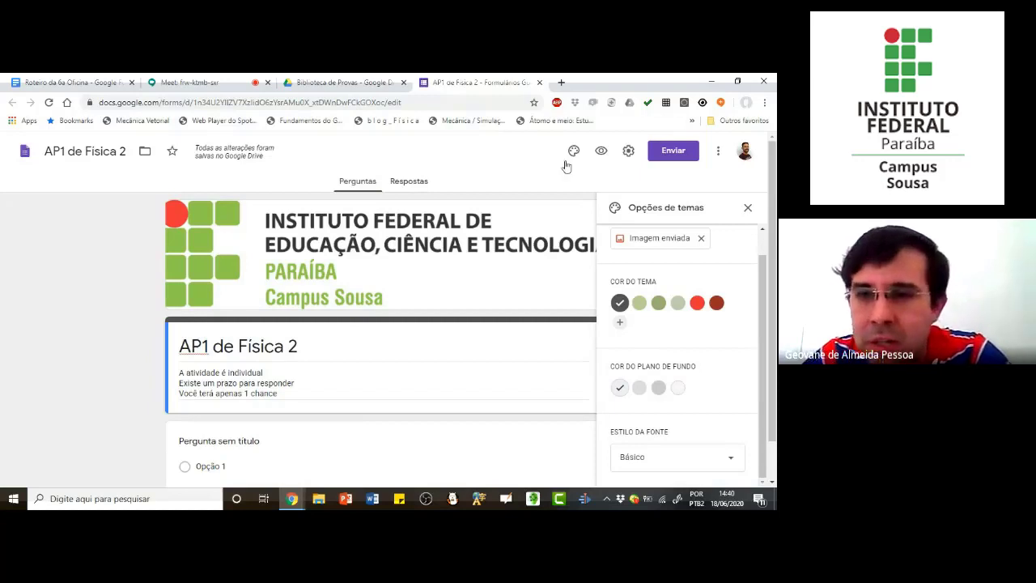
left_click(749, 209)
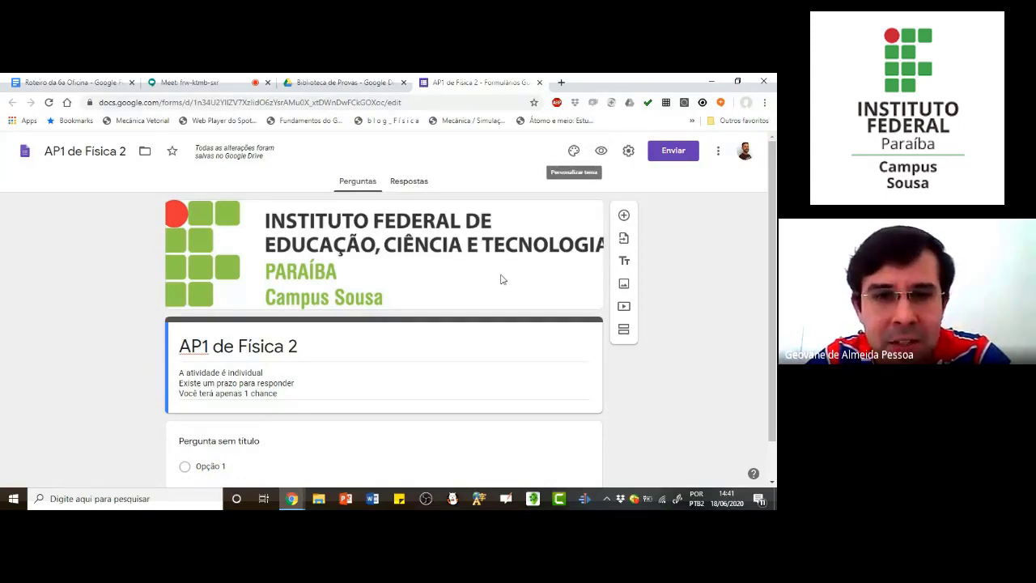
Step: Look over the form with its new header, preview it as respondents see it, and return to editing
scroll(423, 375, "down", 1)
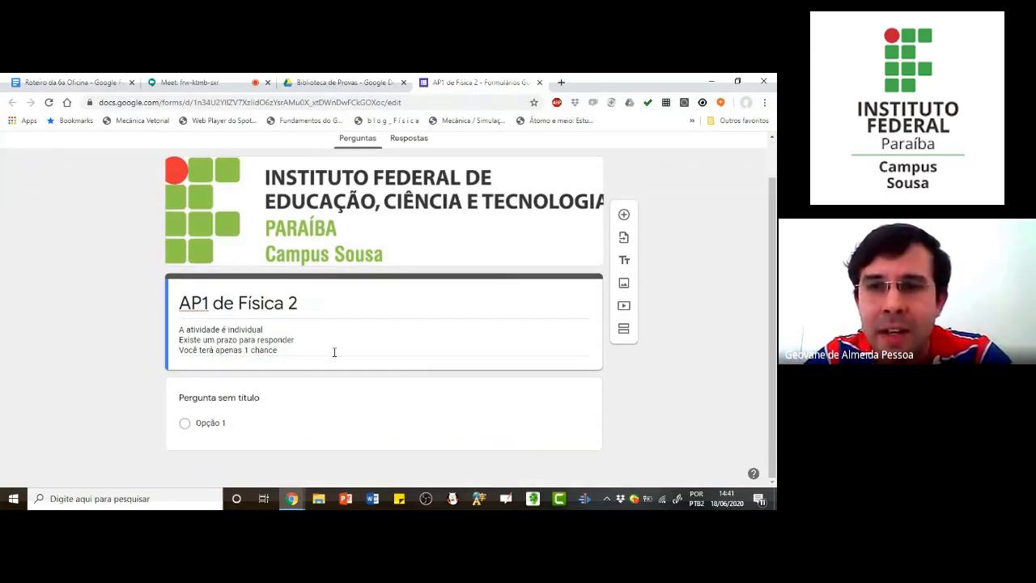
scroll(589, 290, "up", 1)
scroll(605, 154, "up", 1)
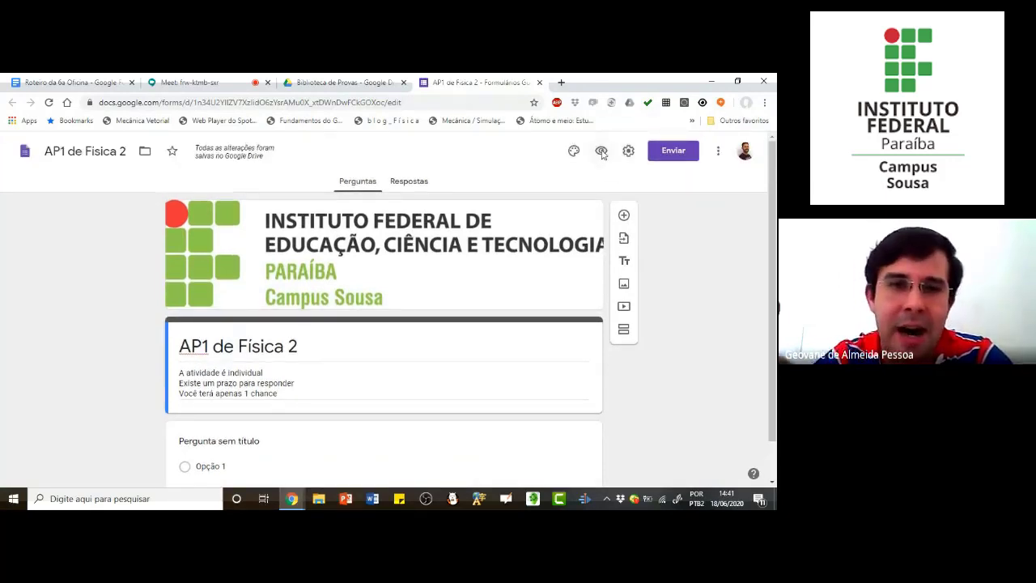
left_click(602, 152)
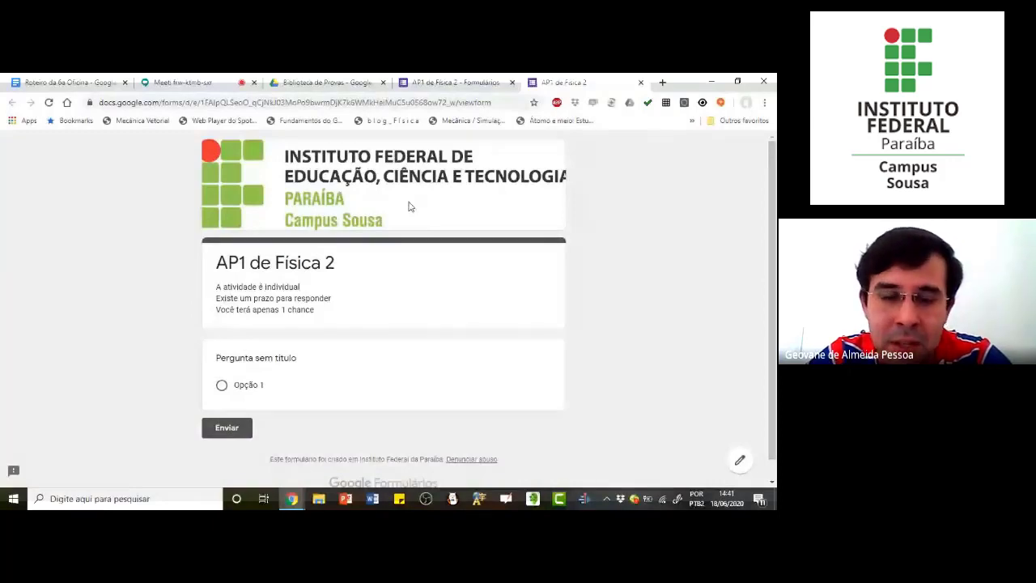
key("ctrl+w")
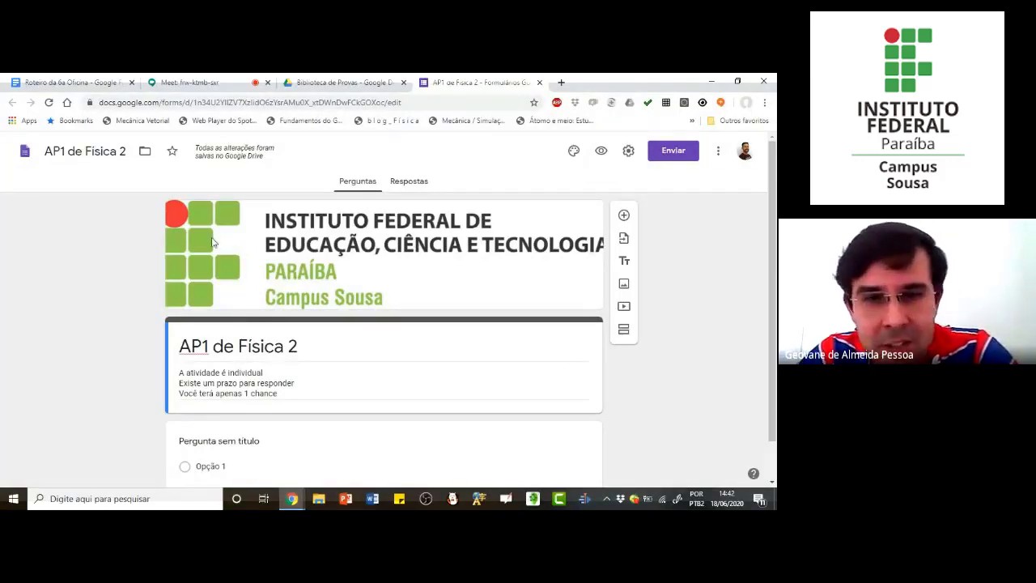
Step: Turn on "Coletar endereços de e-mail" in the form's general settings
left_click(629, 151)
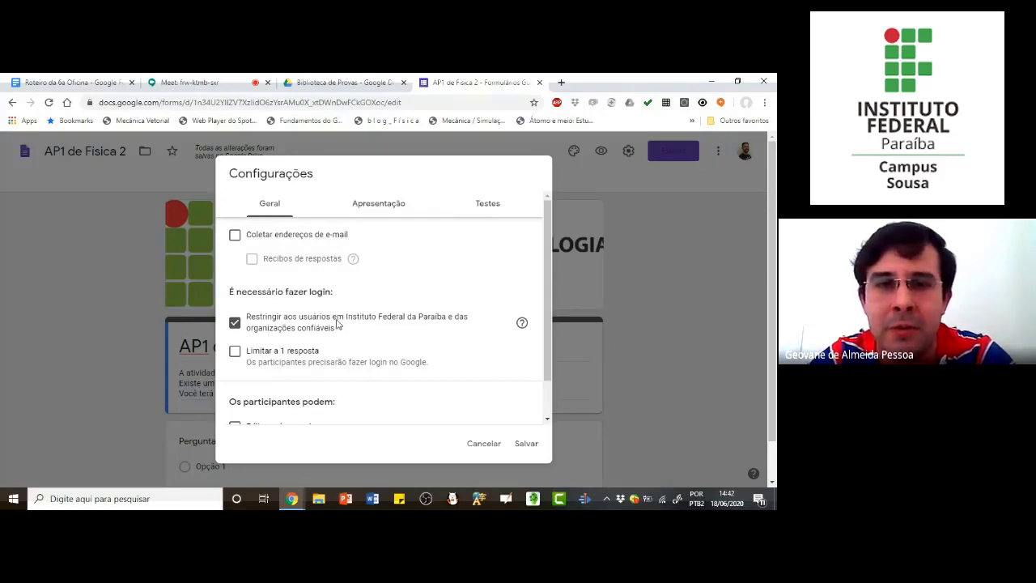
left_click(235, 237)
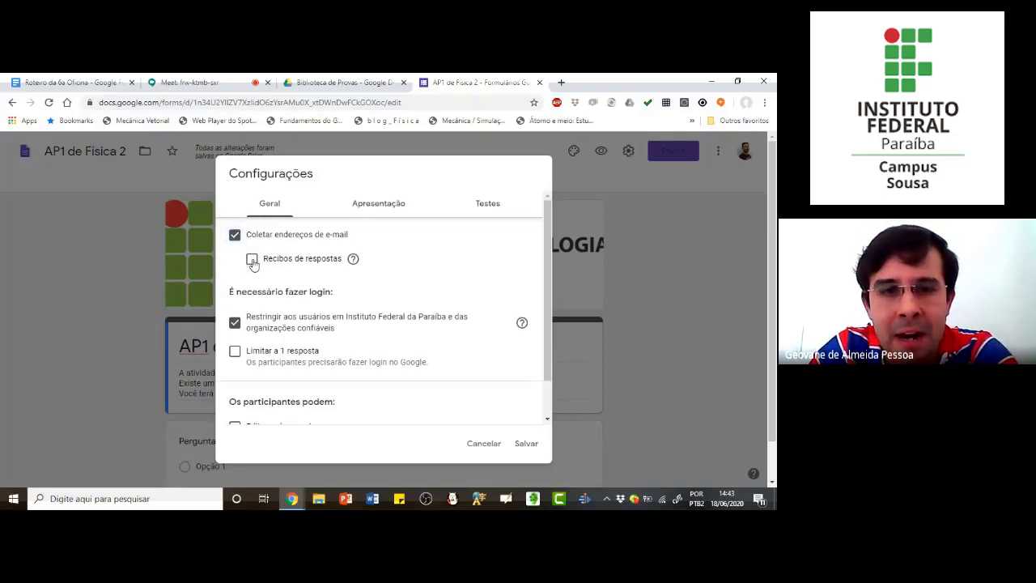
Step: Try out "Recibos de respostas" with the "Sempre" and on-request options, and turn the receipts back off
left_click(252, 259)
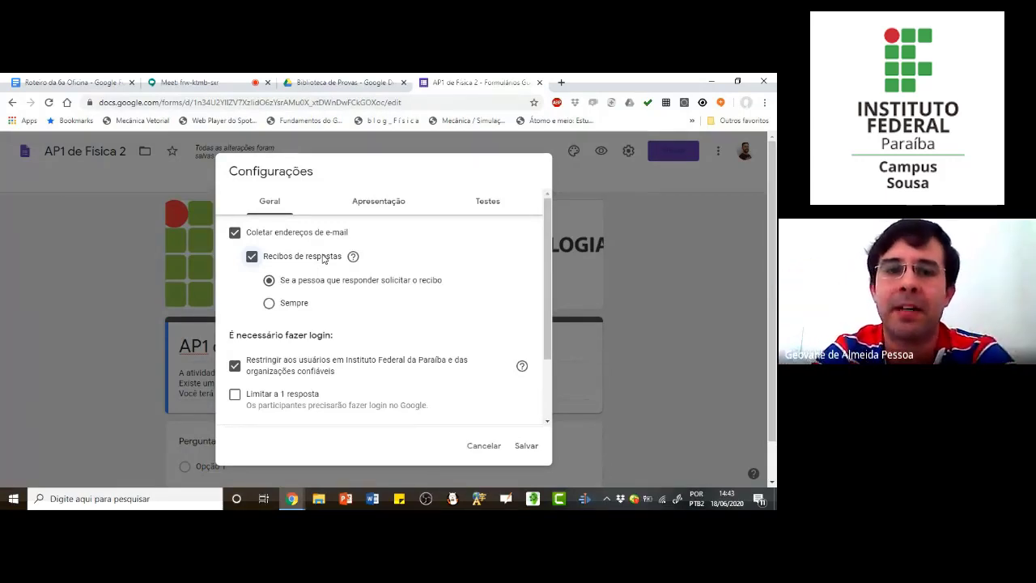
left_click(252, 256)
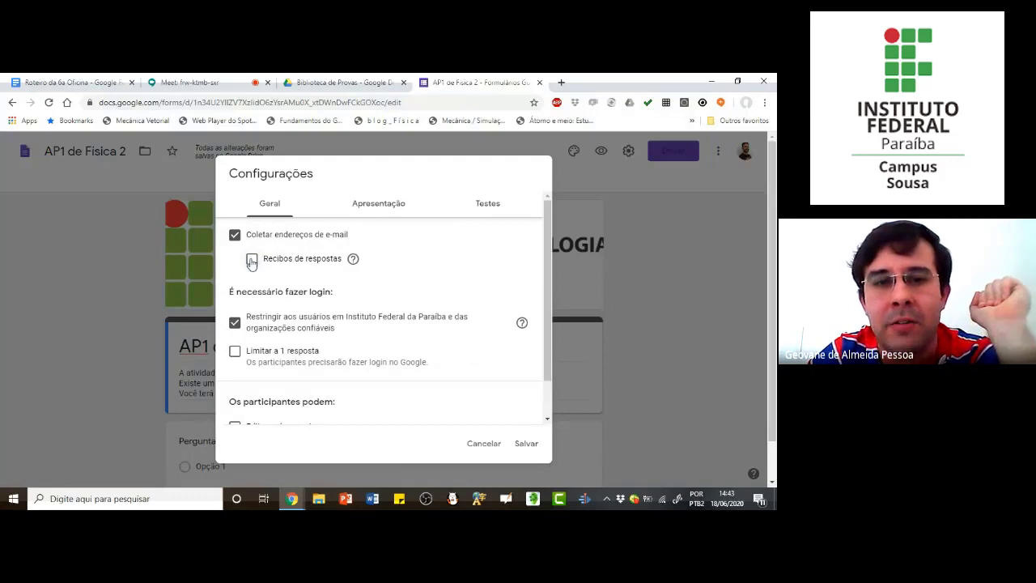
left_click(252, 260)
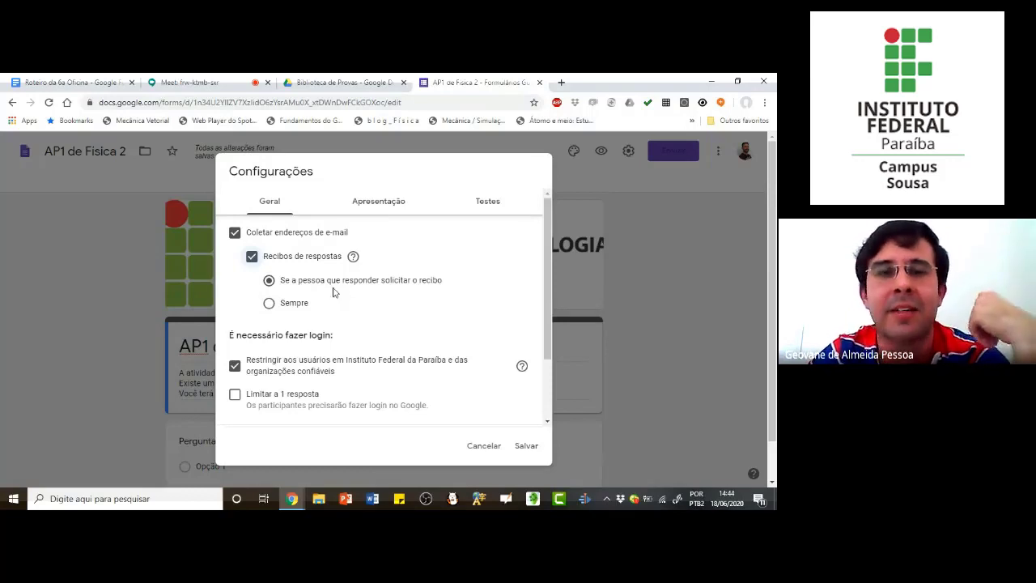
left_click(269, 305)
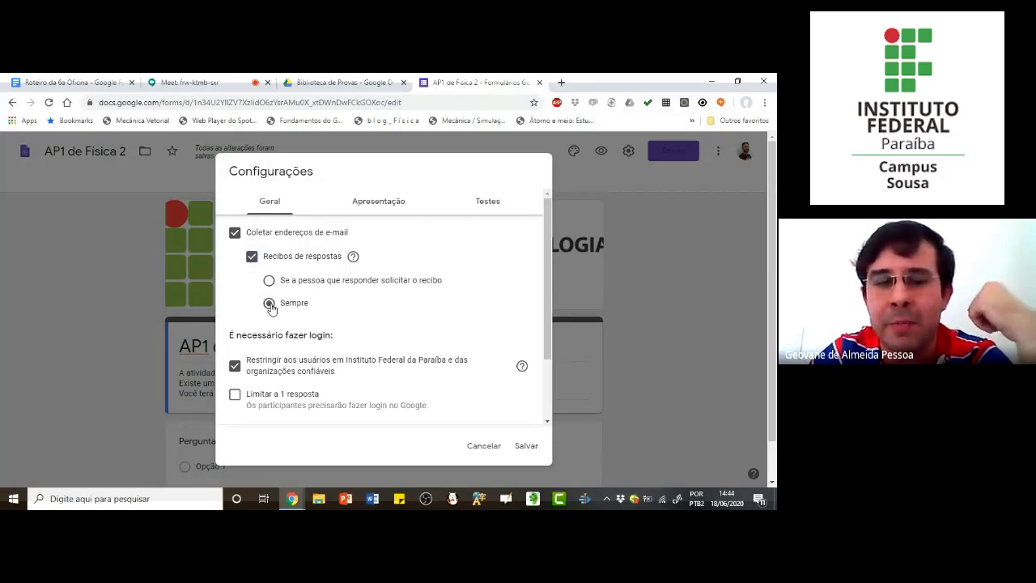
left_click(269, 280)
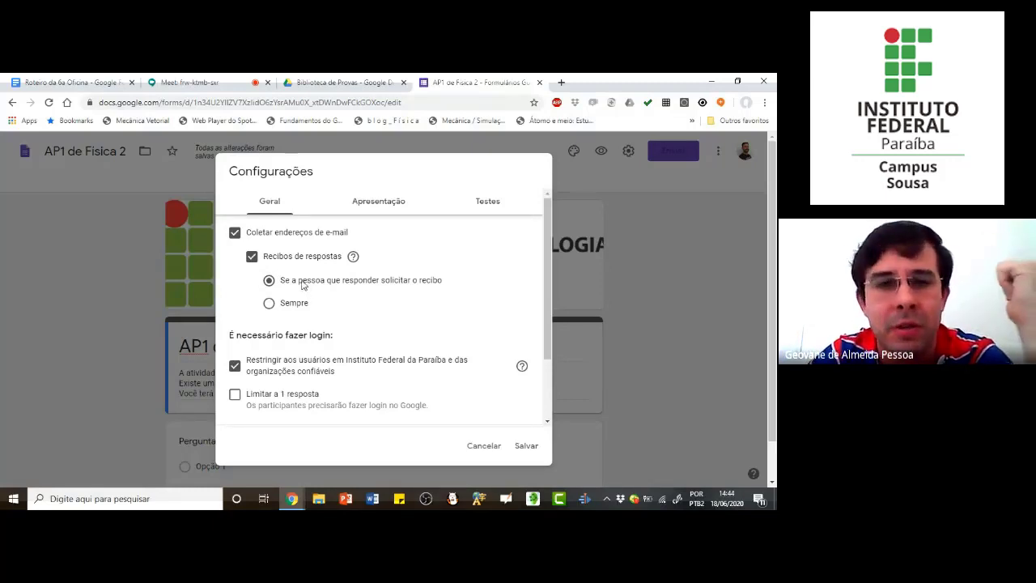
left_click(252, 257)
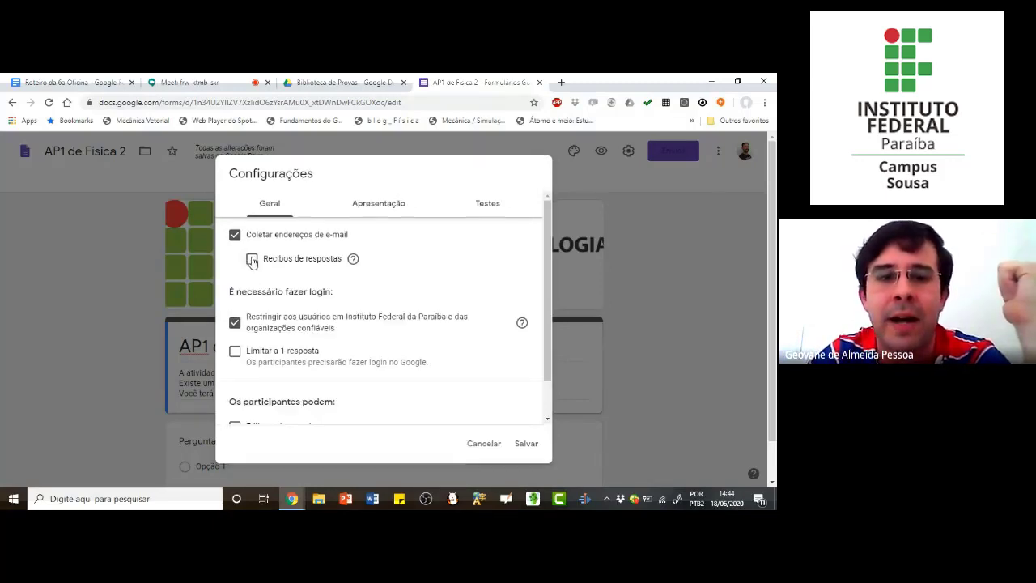
Step: Toggle the restriction to Instituto Federal da Paraíba users off and on again, and enable "Limitar a 1 resposta"
scroll(262, 295, "down", 1)
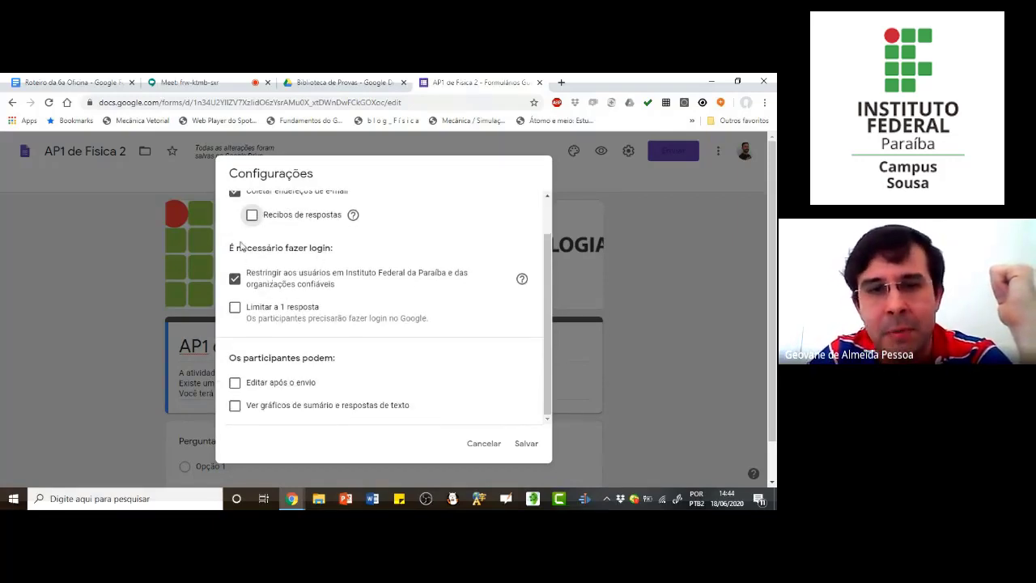
left_click_drag(230, 248, 342, 252)
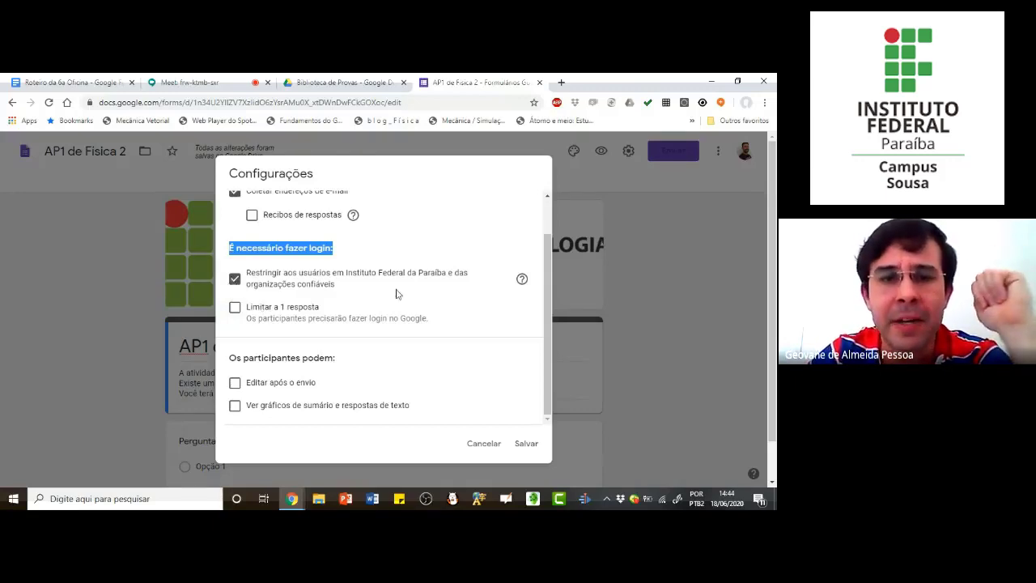
left_click(268, 286)
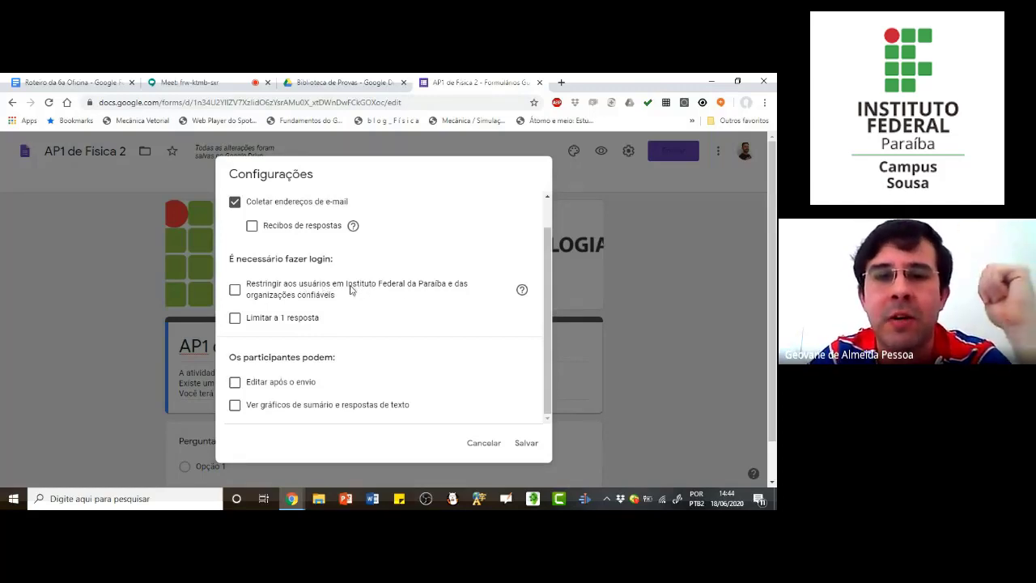
left_click(235, 290)
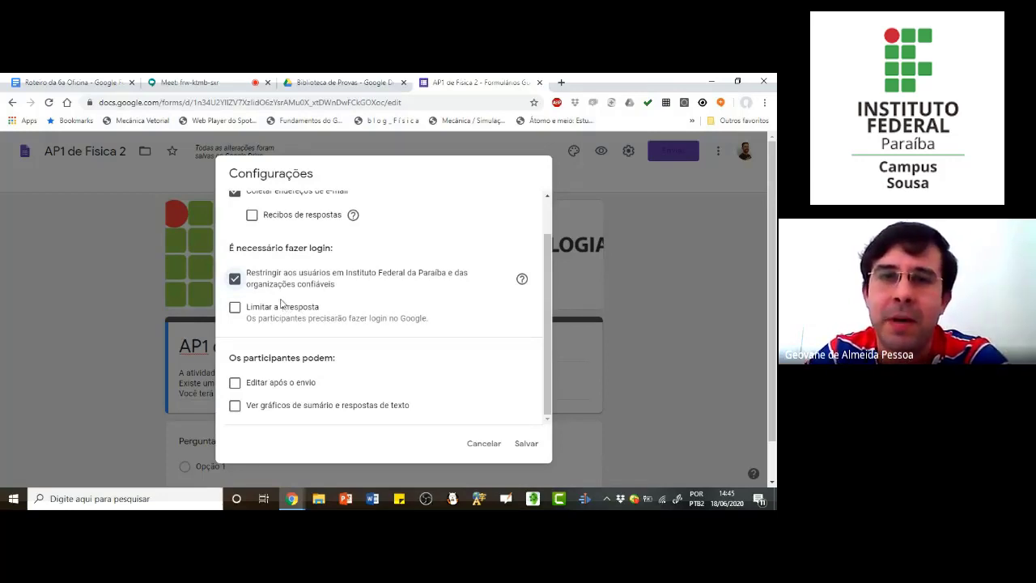
left_click(235, 309)
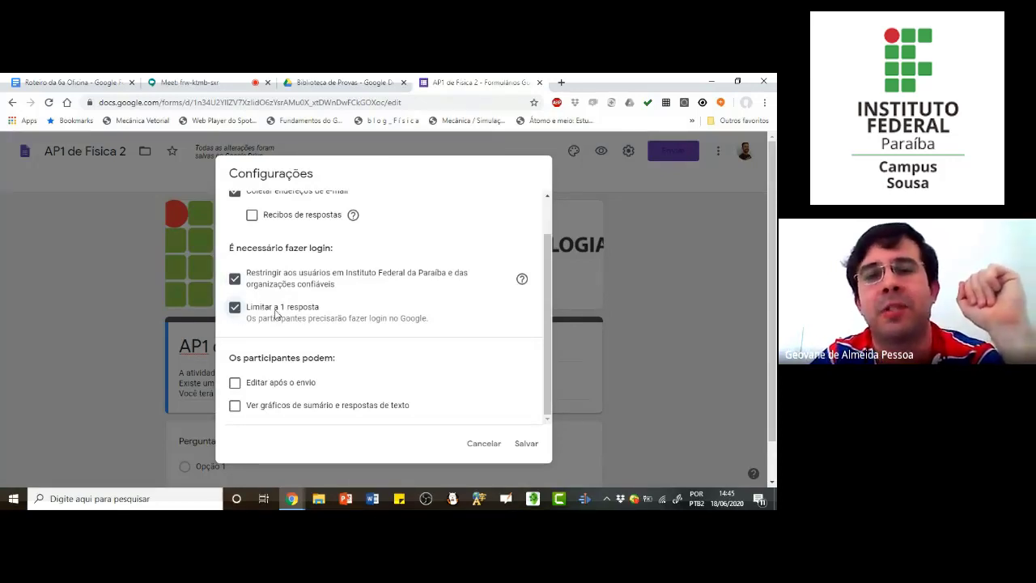
scroll(306, 332, "down", 1)
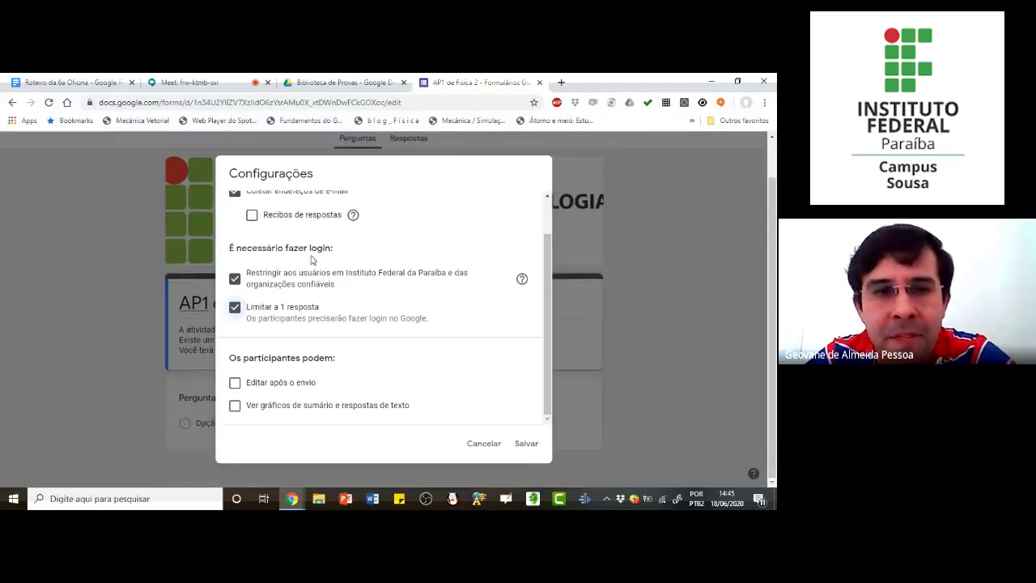
scroll(267, 215, "up", 2)
scroll(275, 389, "down", 2)
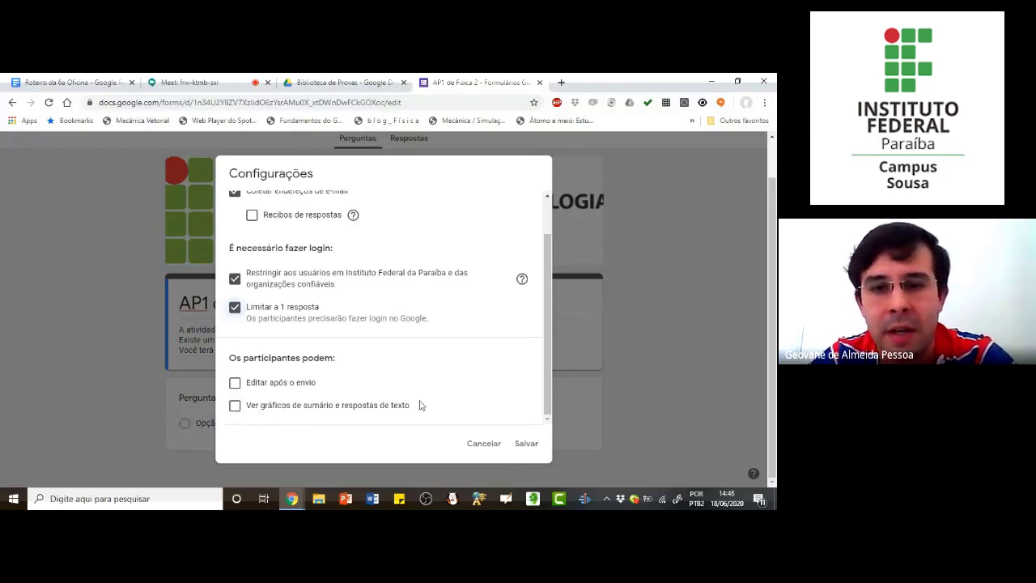
scroll(322, 362, "up", 3)
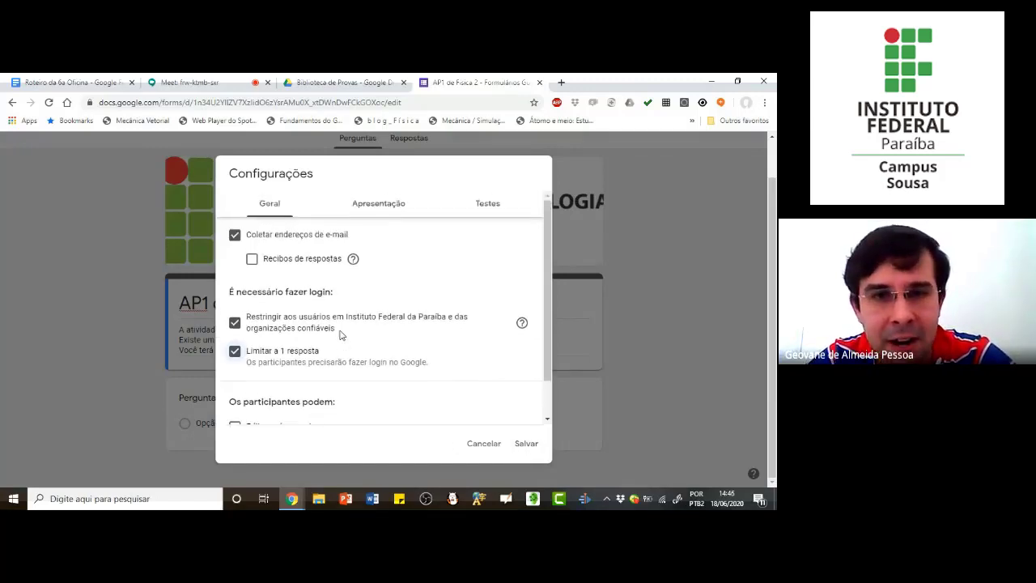
Step: Enable "Mostrar barra de progresso" and "Embaralhar a ordem das perguntas" in the form's presentation settings
left_click(381, 208)
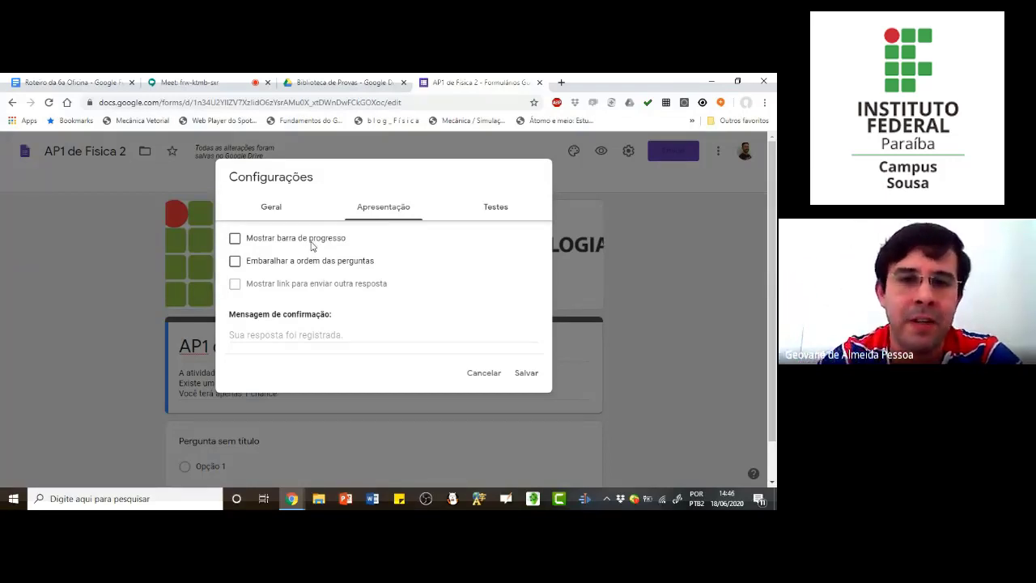
left_click(235, 240)
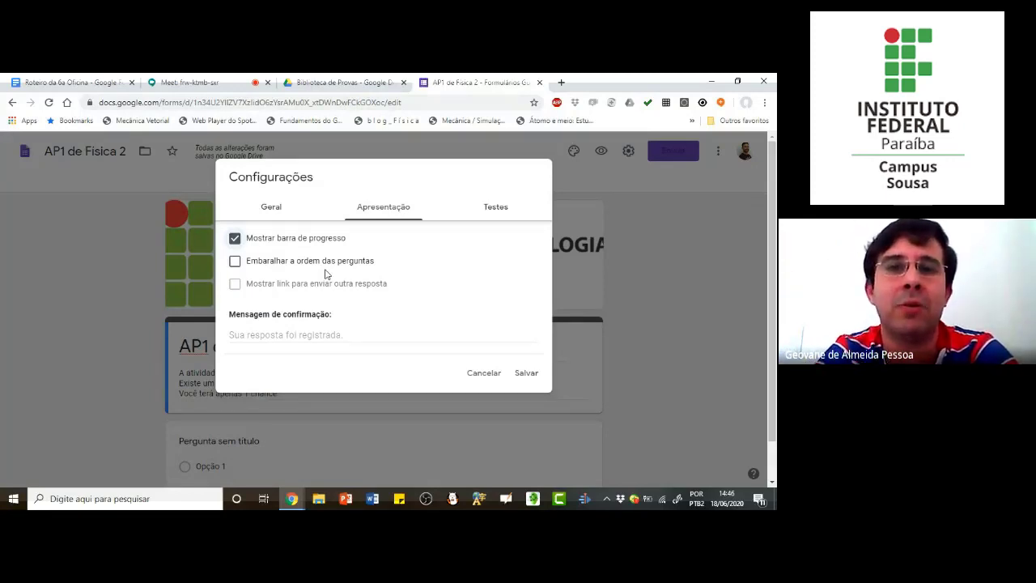
left_click(235, 260)
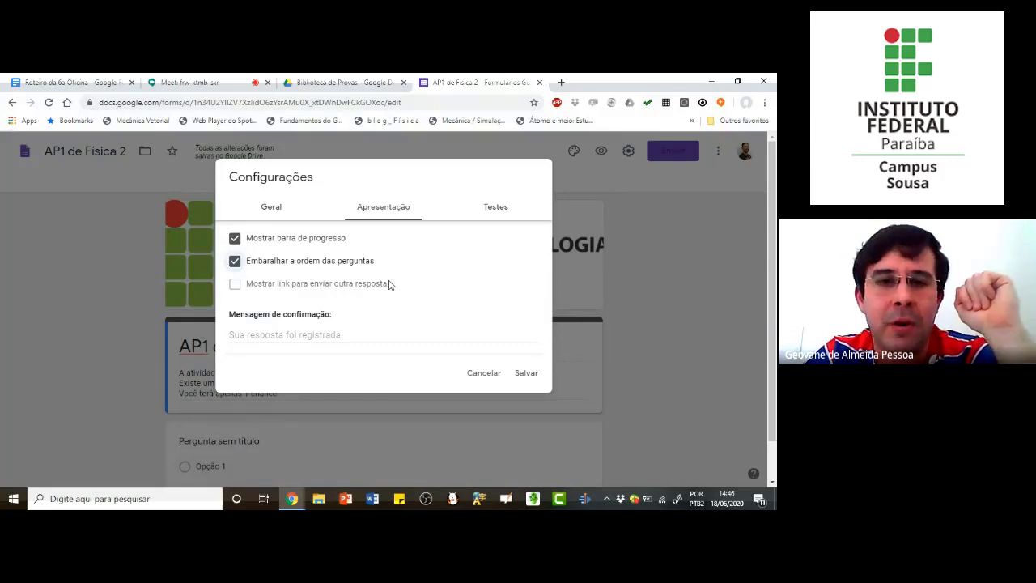
Step: Turn "Limitar a 1 resposta" off and on again, checking the "Mostrar link para enviar outra resposta" presentation option each time
left_click(275, 212)
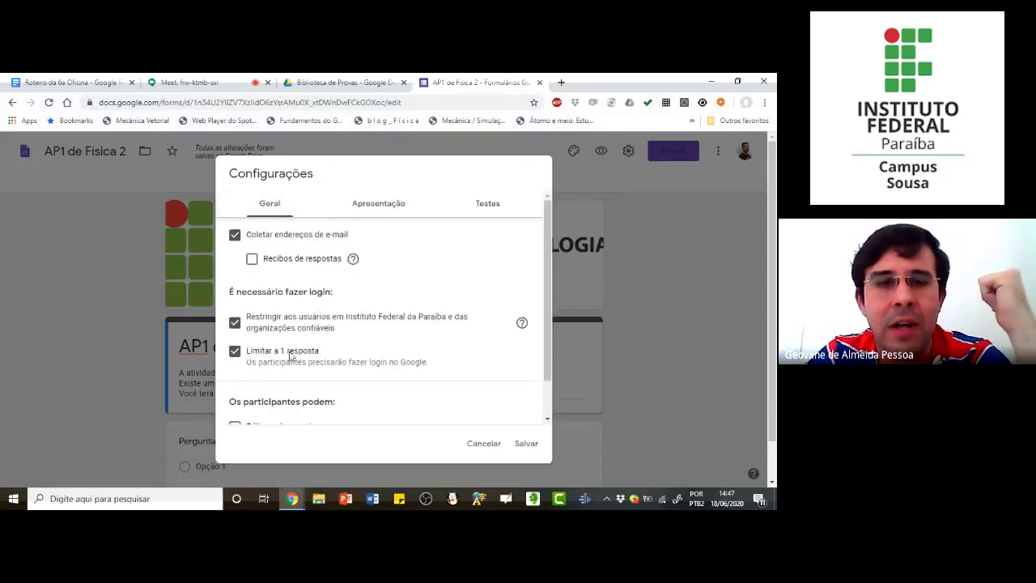
left_click(234, 350)
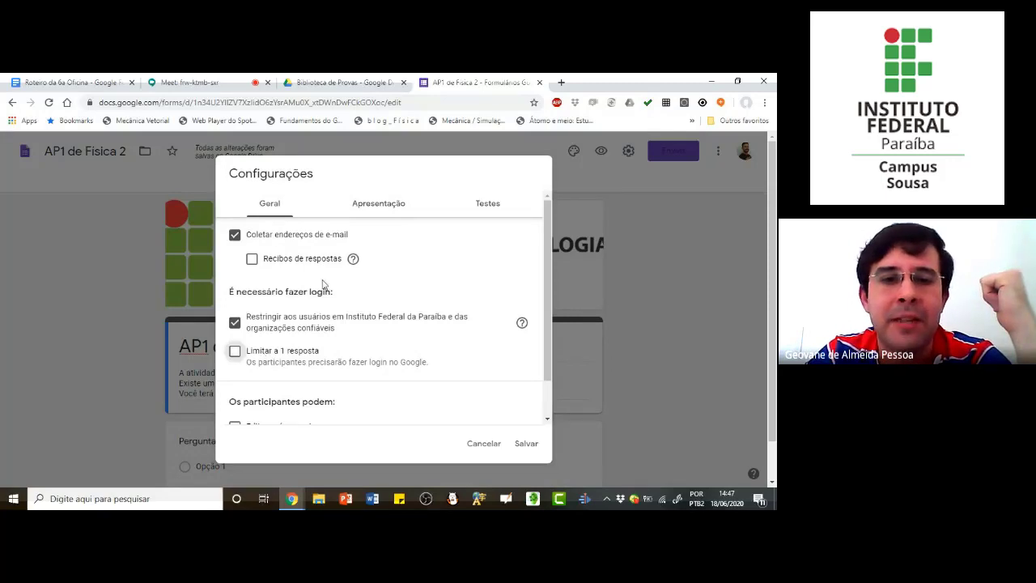
left_click(370, 203)
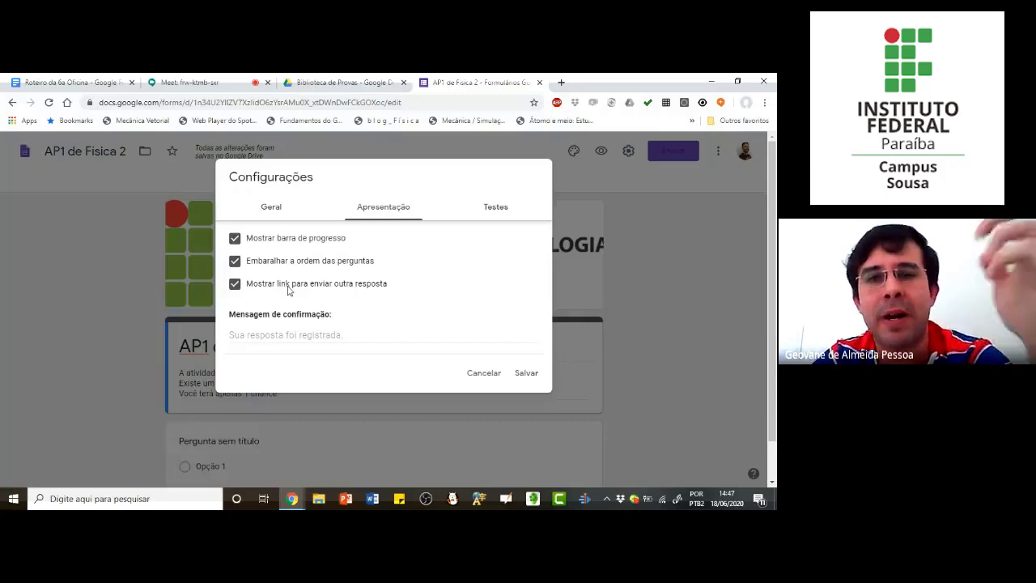
left_click(285, 215)
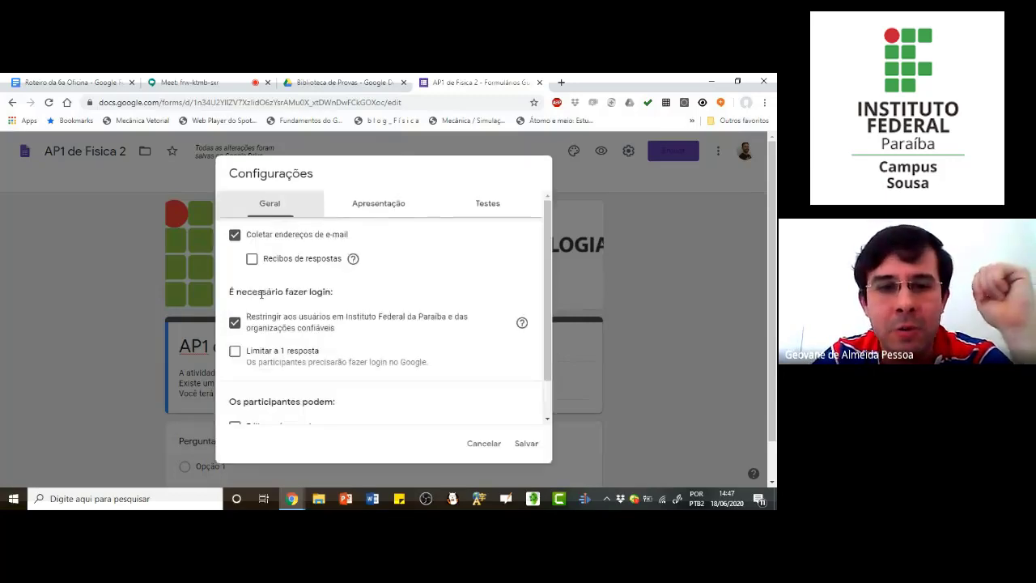
left_click(235, 352)
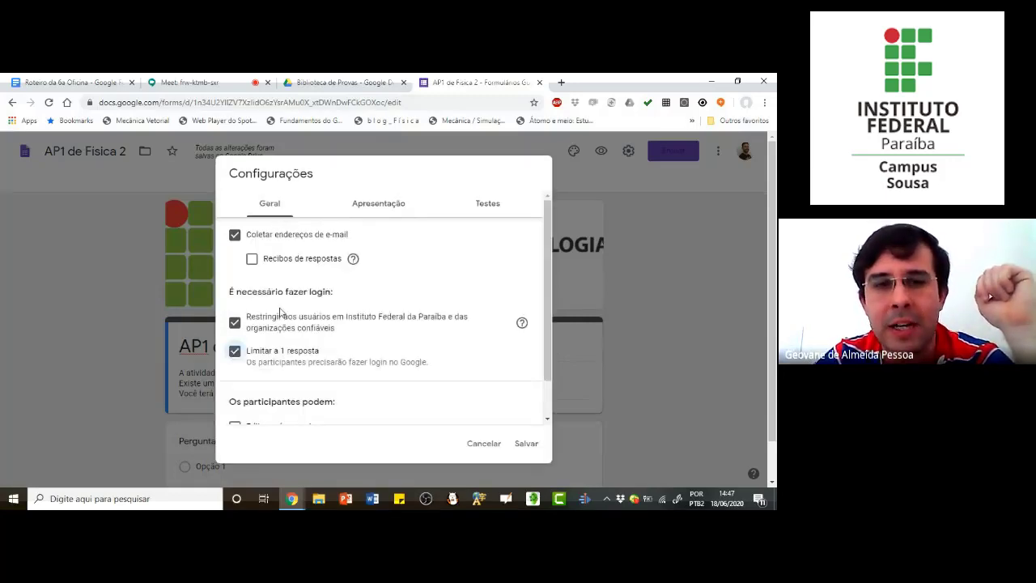
left_click(373, 207)
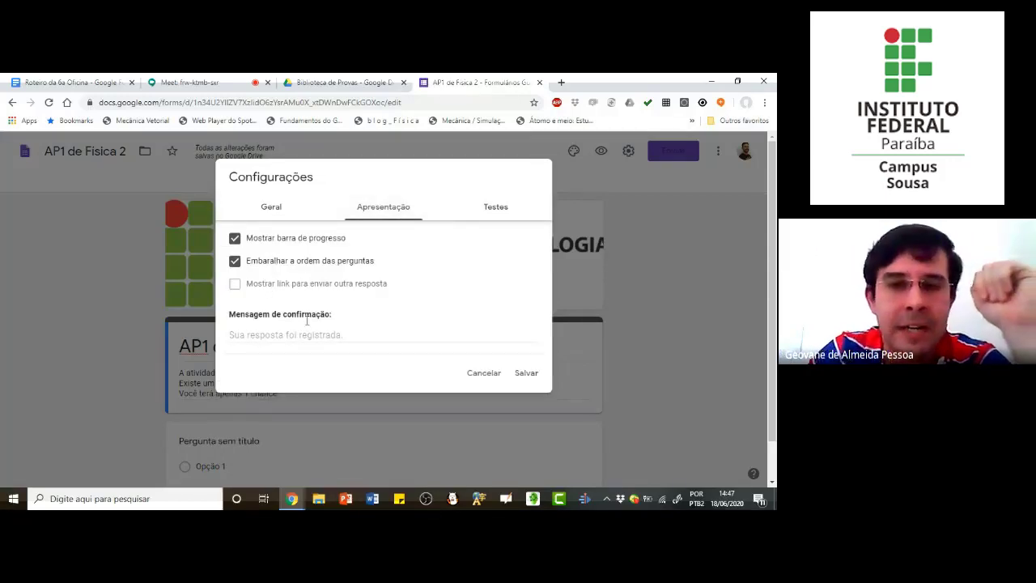
left_click(341, 335)
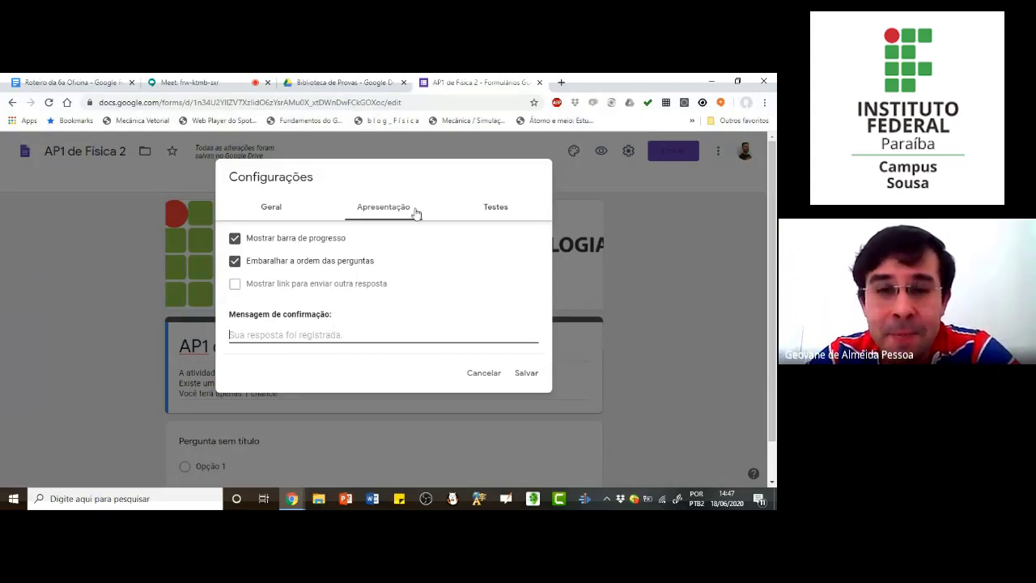
Step: Enable "Criar teste" for the form and set the grade release to "Posteriormente, depois da revisão manual"
left_click(497, 208)
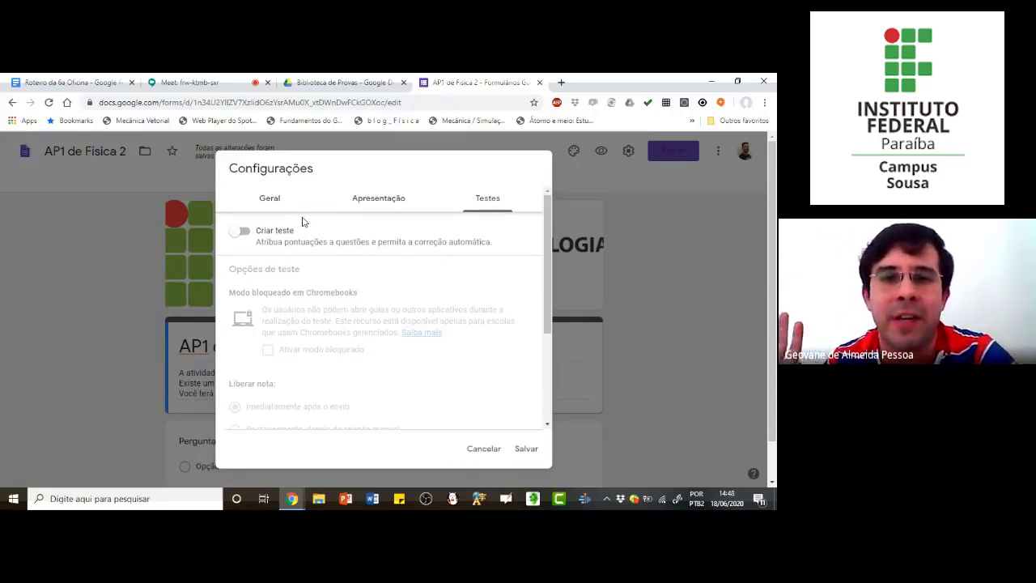
left_click(243, 235)
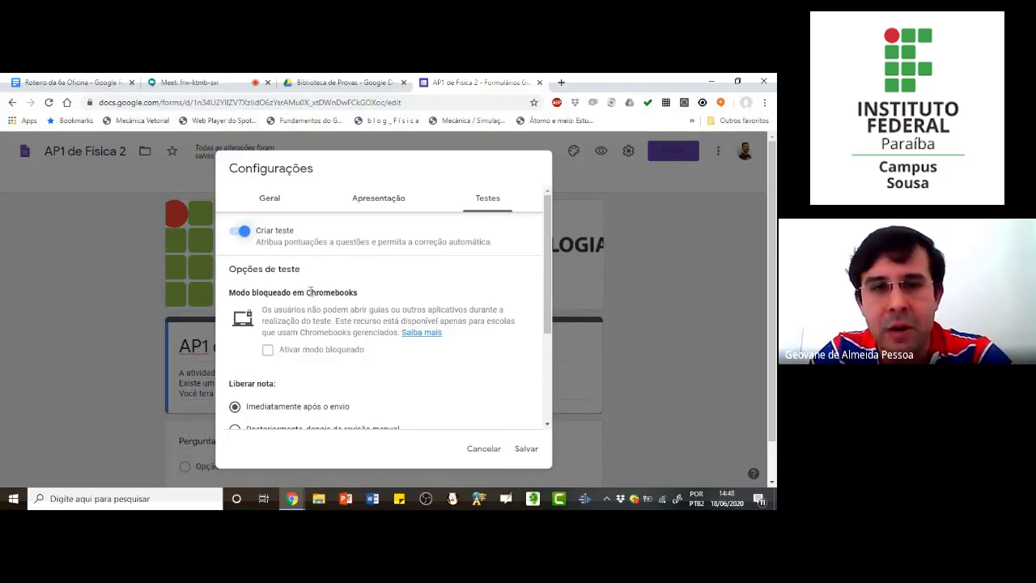
left_click_drag(304, 292, 360, 294)
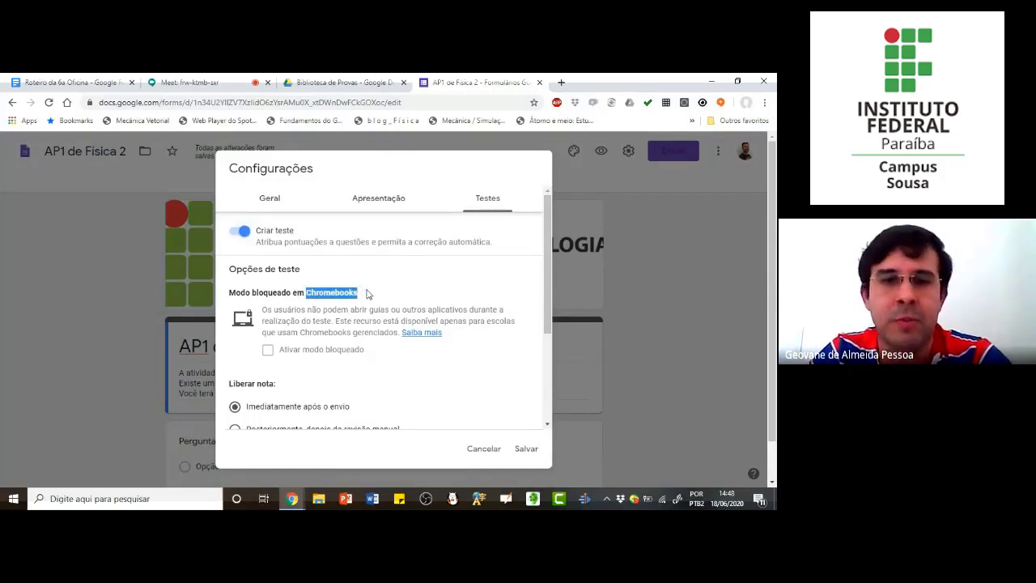
left_click(361, 293)
scroll(361, 293, "down", 1)
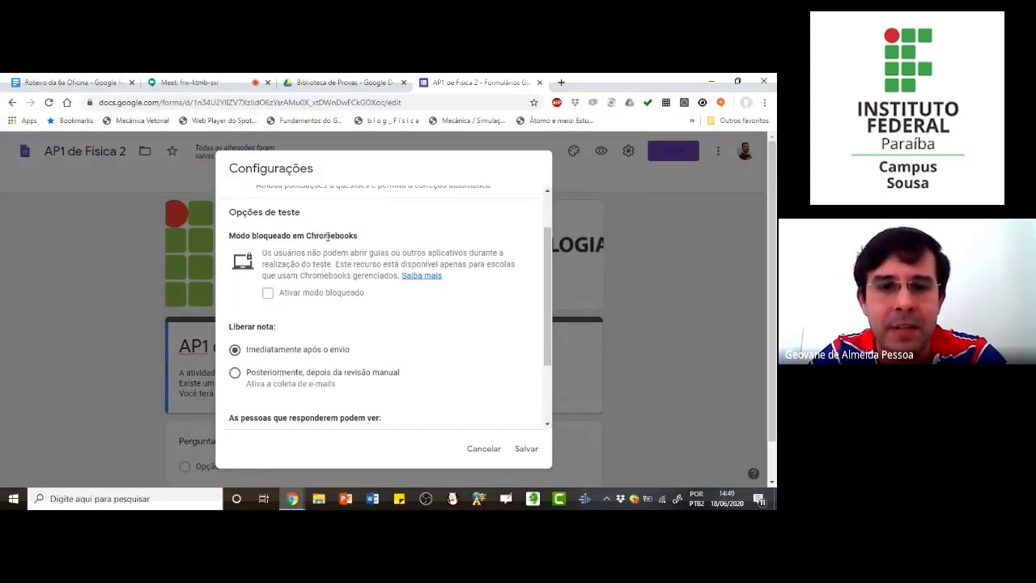
scroll(327, 236, "down", 1)
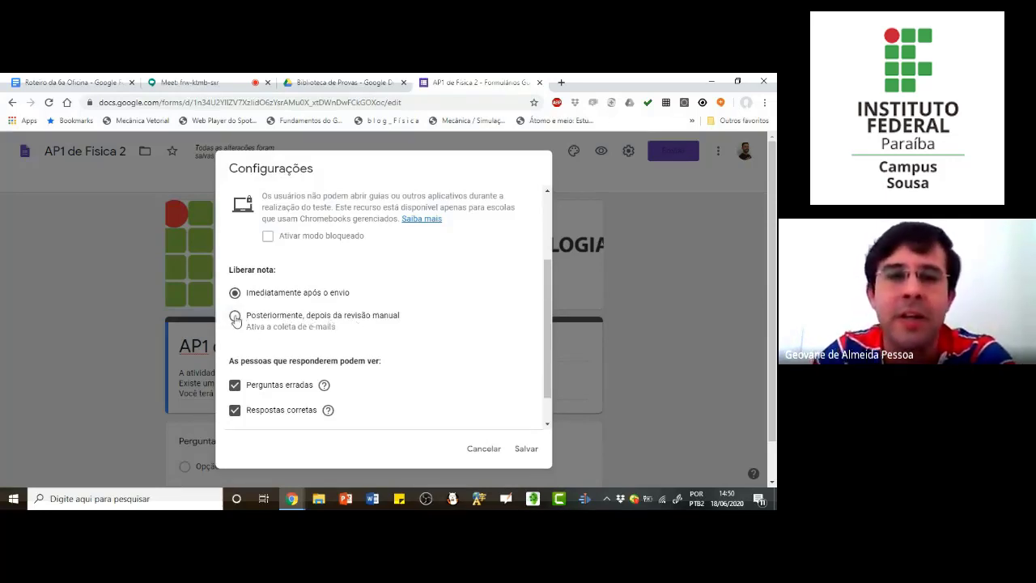
left_click(232, 328)
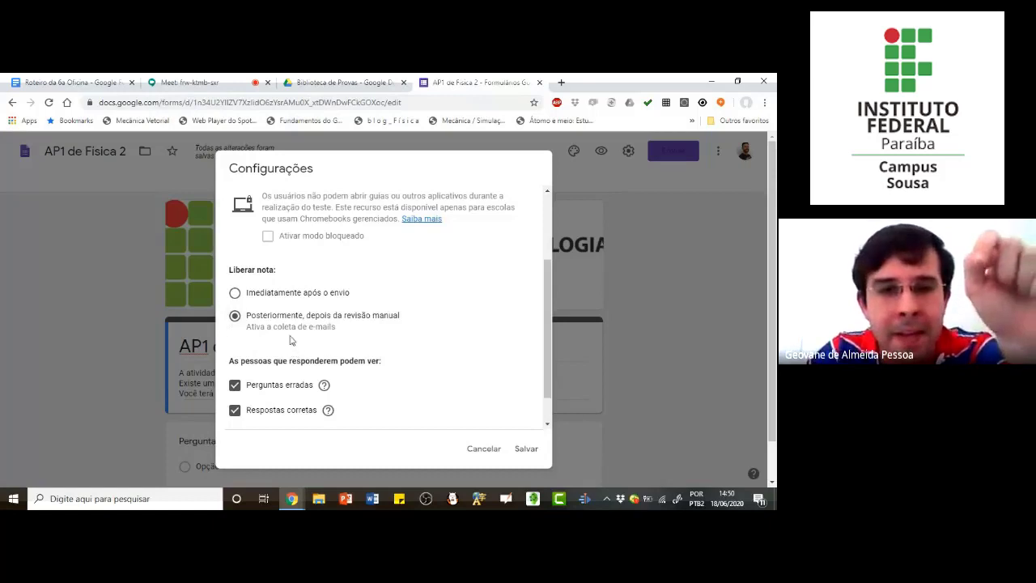
Step: Stop respondents from seeing "Perguntas erradas", "Respostas corretas" and "Valores", and save the form settings
scroll(285, 327, "down", 1)
scroll(285, 327, "down", 2)
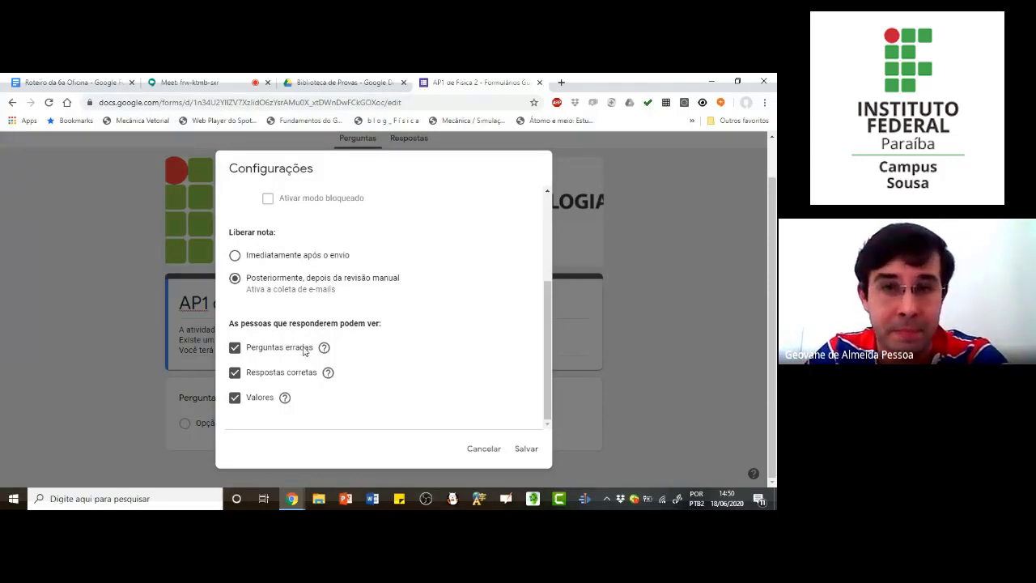
left_click(235, 348)
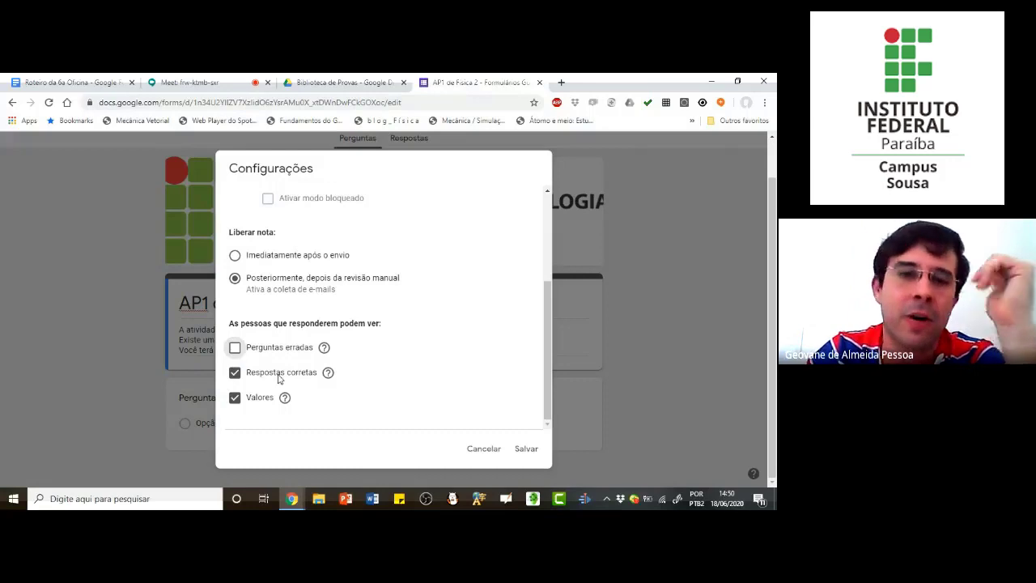
left_click(235, 375)
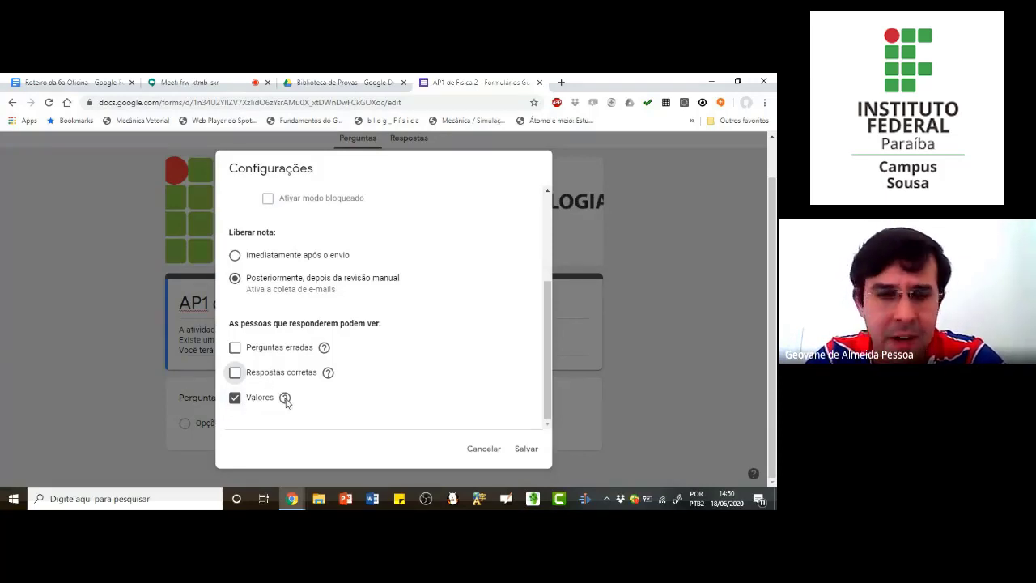
mouse_move(286, 402)
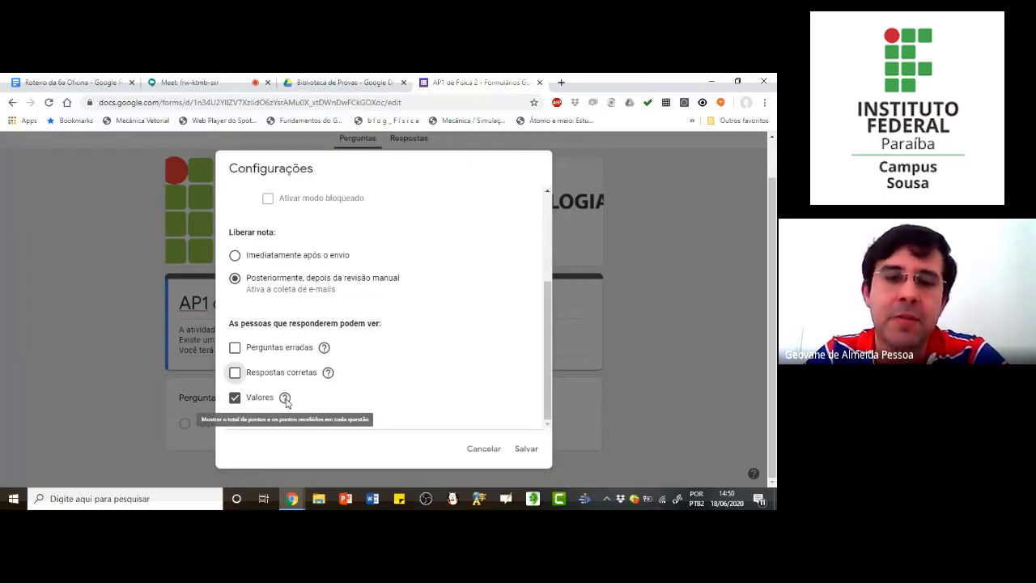
left_click(234, 404)
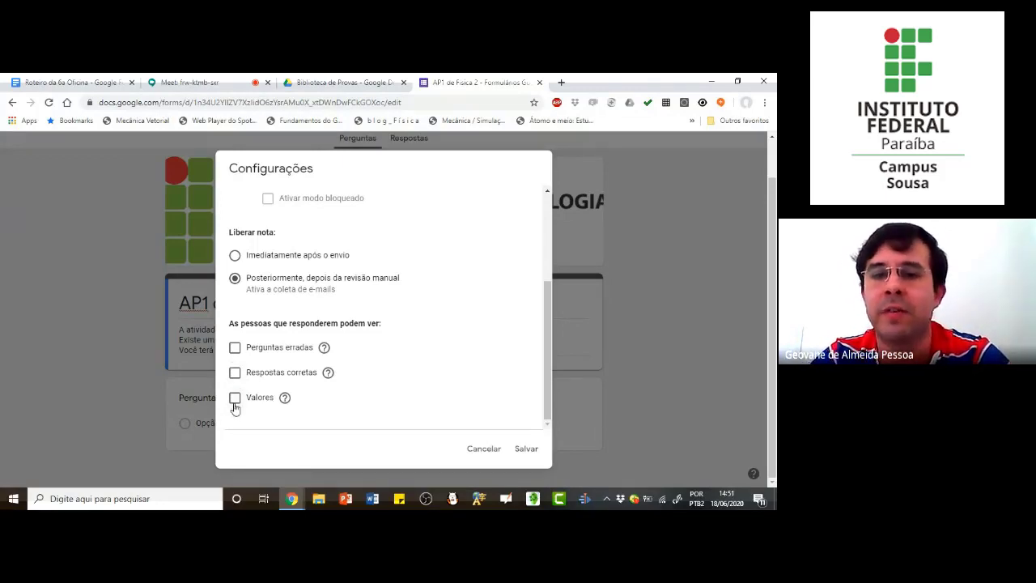
scroll(480, 315, "up", 5)
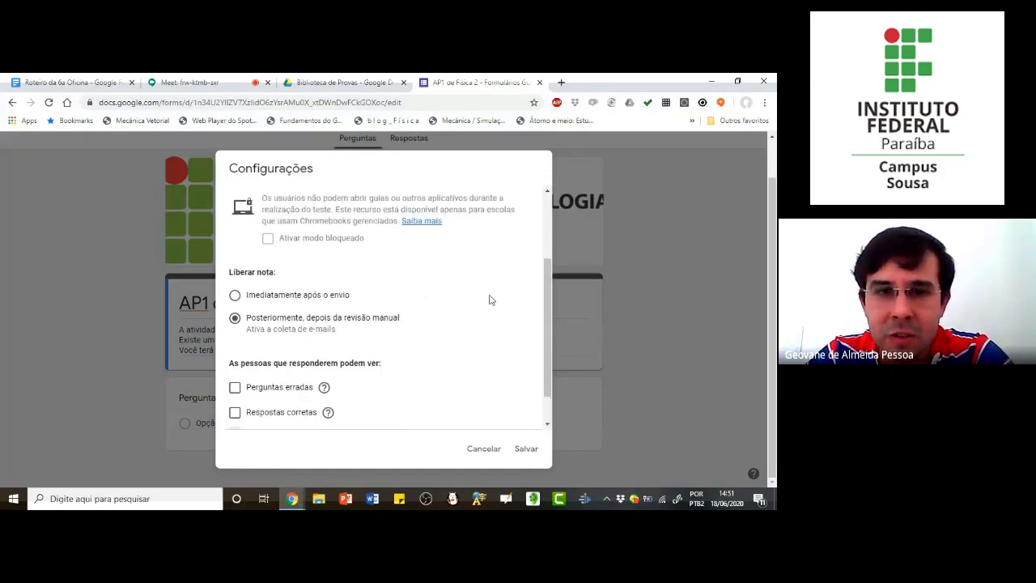
left_click(524, 451)
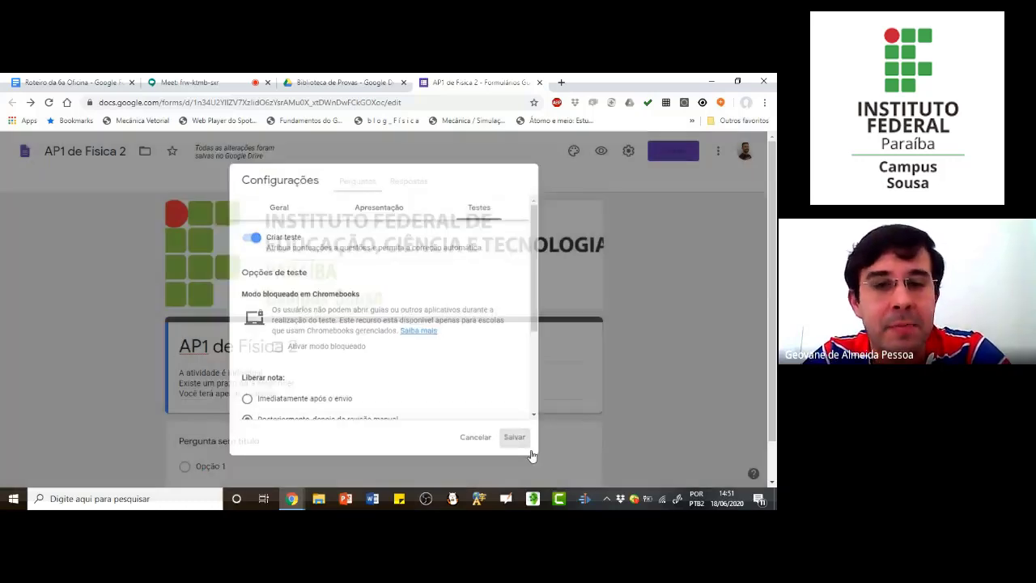
Step: Title the form's untitled first question "Nome completo"
scroll(504, 389, "down", 1)
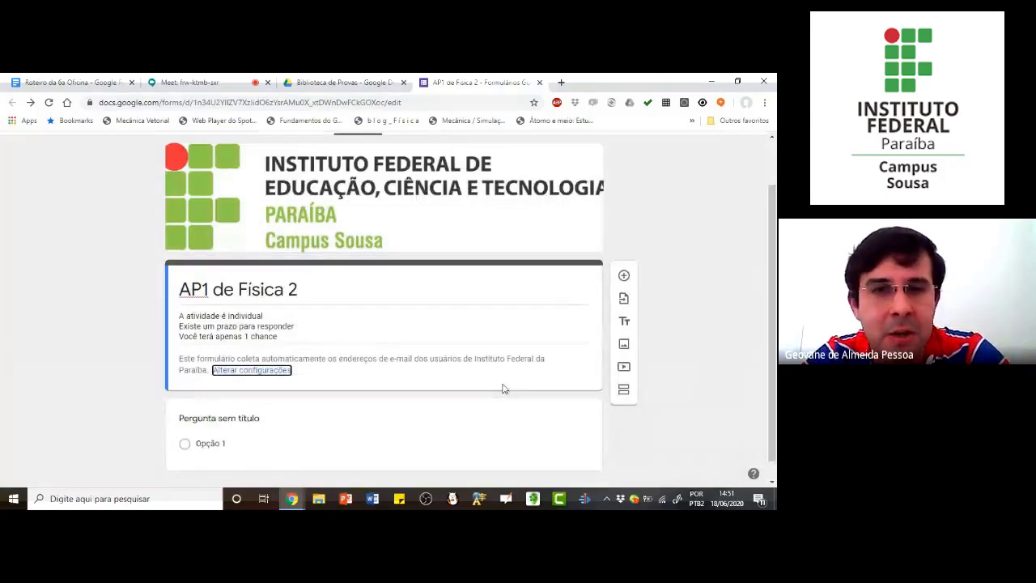
scroll(657, 272, "up", 1)
scroll(657, 273, "down", 1)
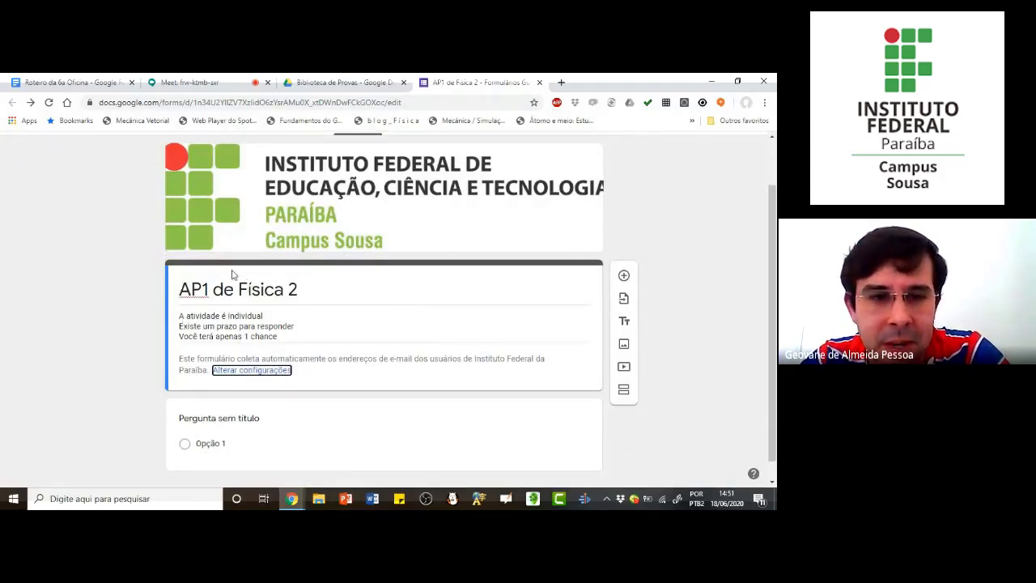
scroll(364, 378, "down", 1)
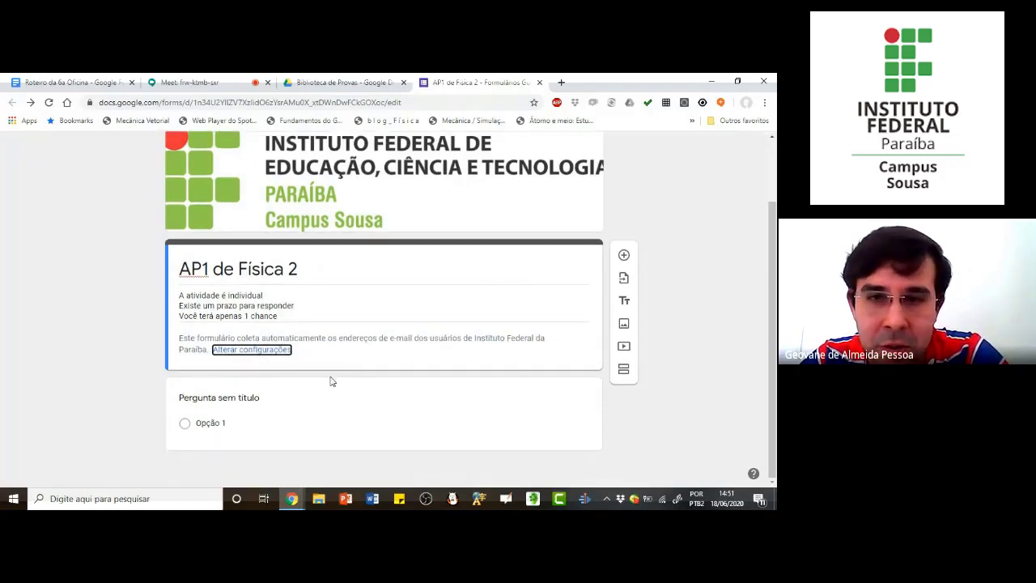
scroll(518, 273, "up", 1)
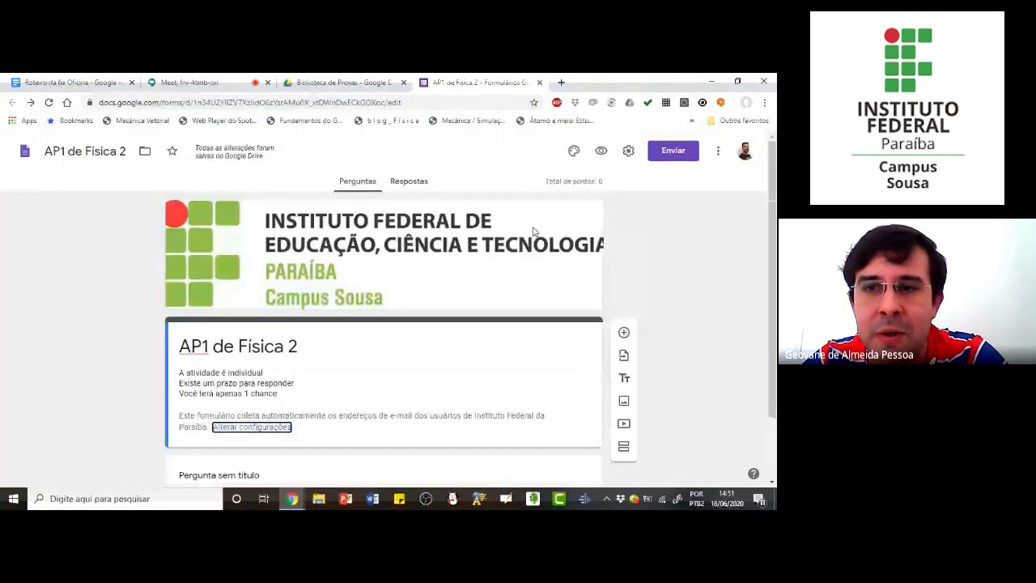
scroll(494, 291, "down", 1)
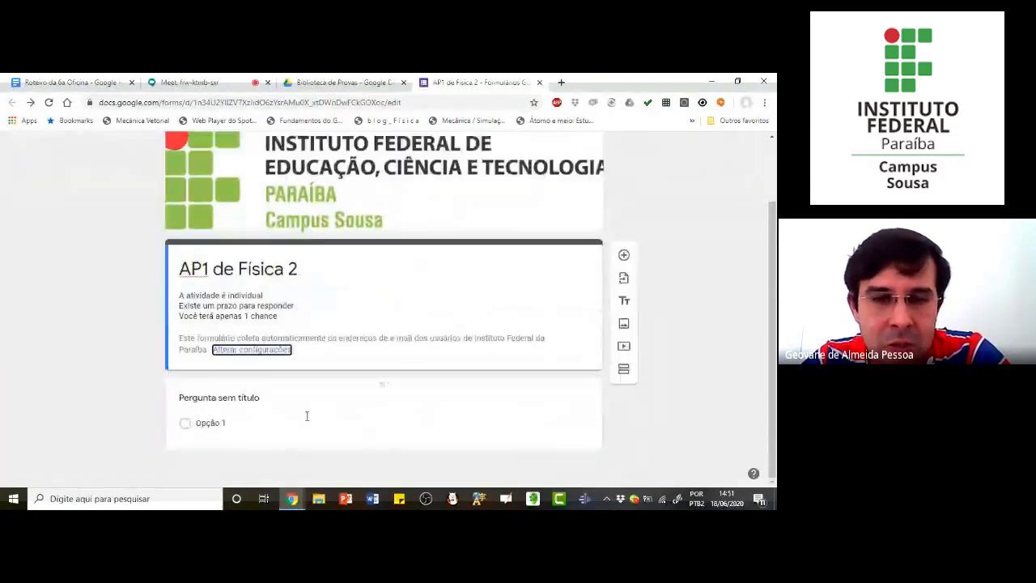
left_click(258, 398)
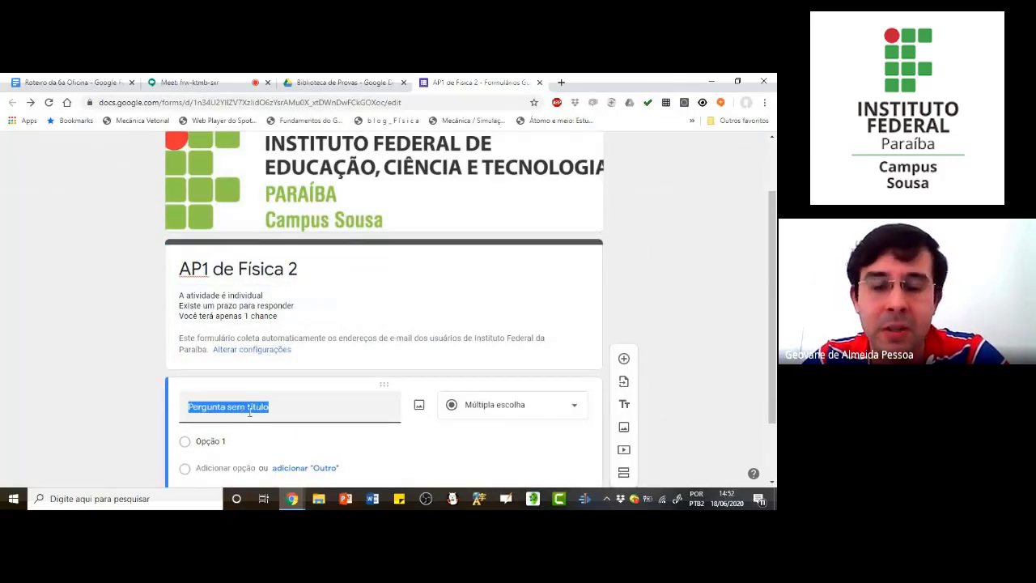
scroll(271, 408, "down", 2)
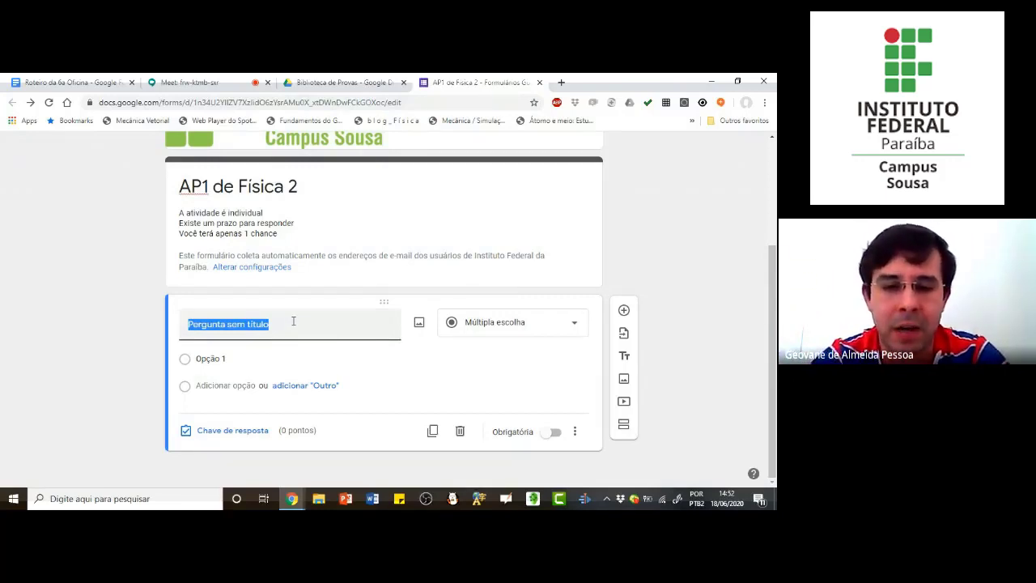
type("Nome completo")
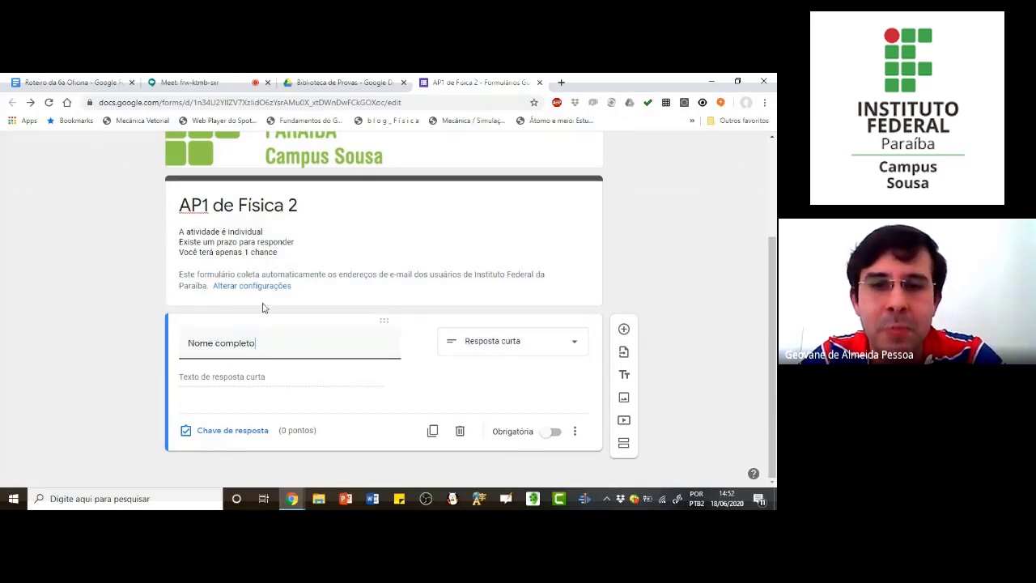
Step: Select "Resposta curta" as the type of the "Nome completo" question and make it required
left_click(548, 350)
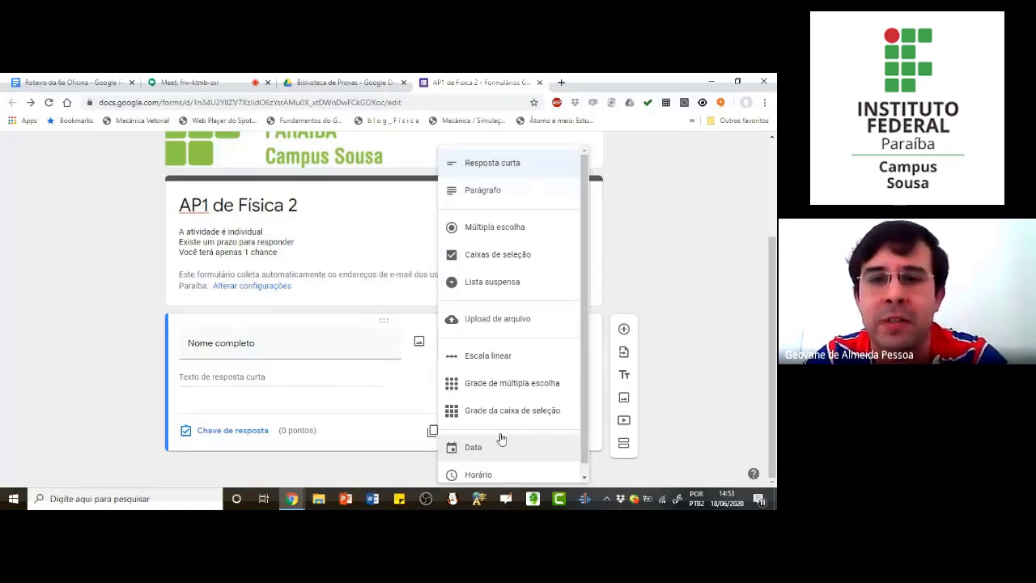
left_click(494, 164)
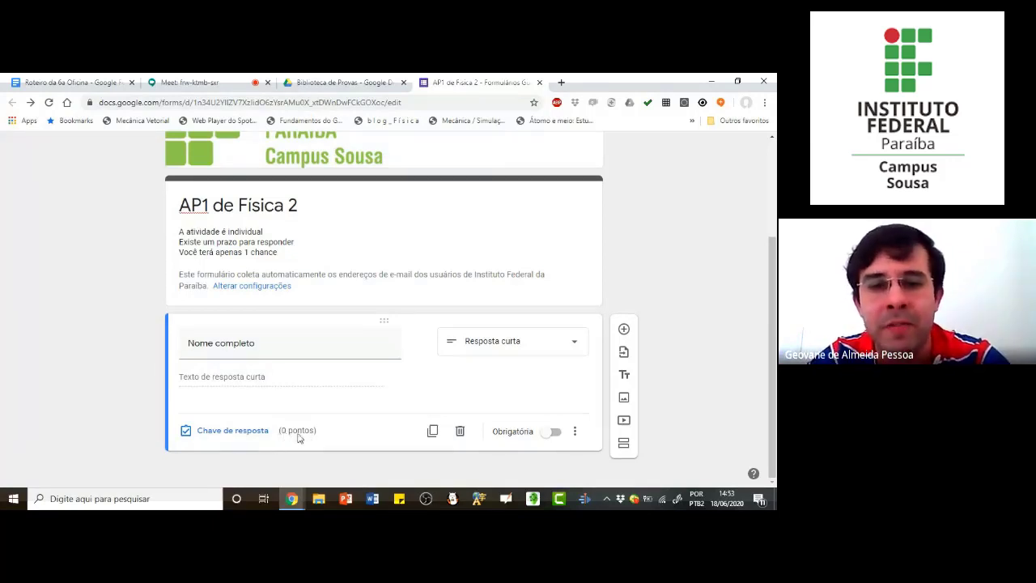
left_click(554, 434)
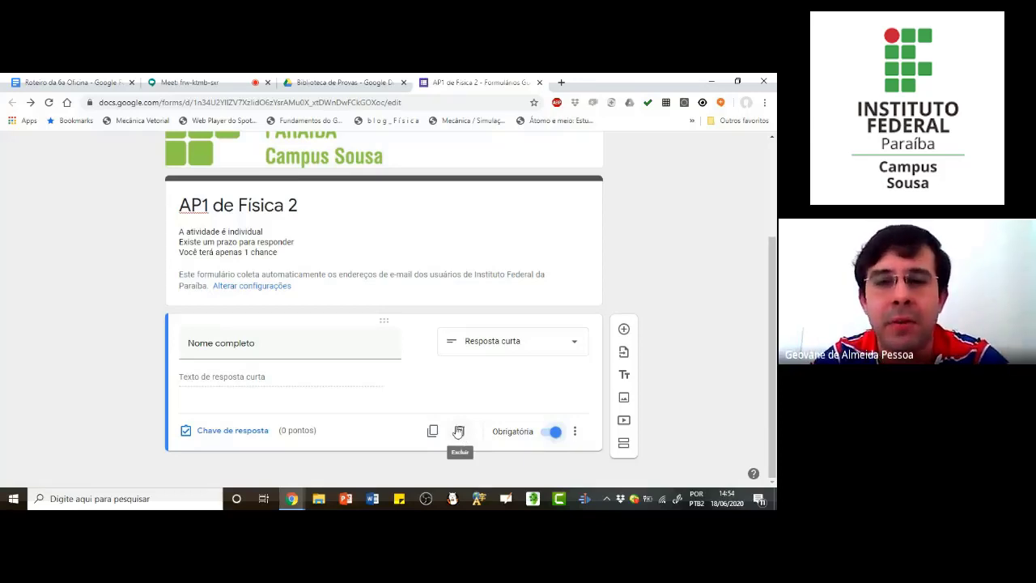
Step: Add the description "Não esqueça de por seu nome completo" to the "Nome completo" question
left_click(576, 433)
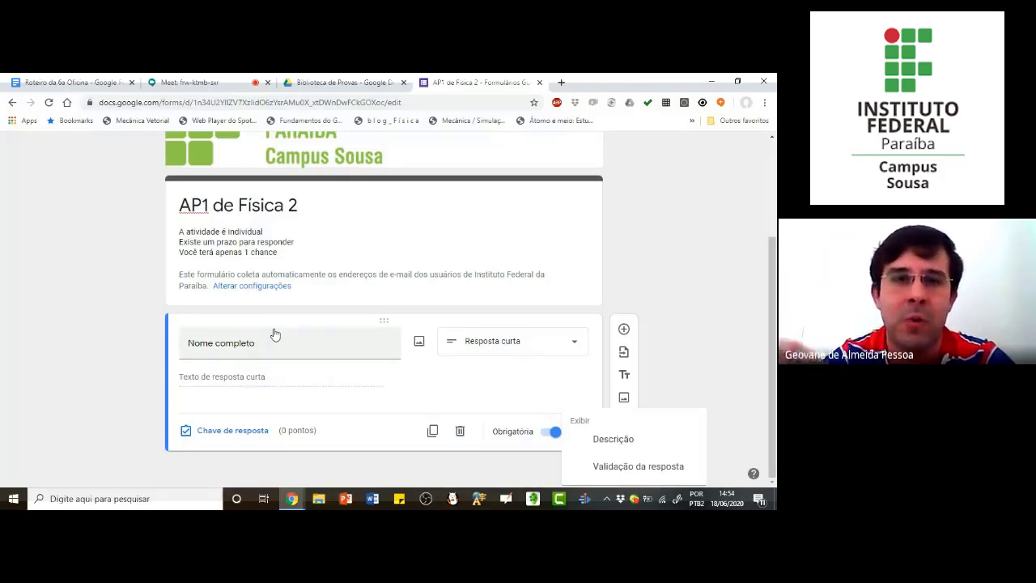
left_click(613, 440)
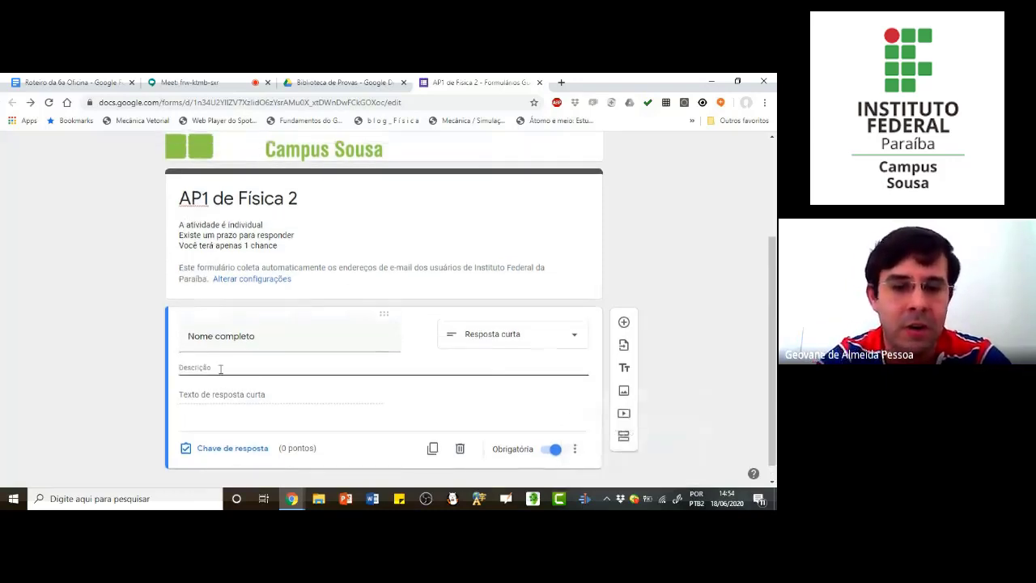
type("N")
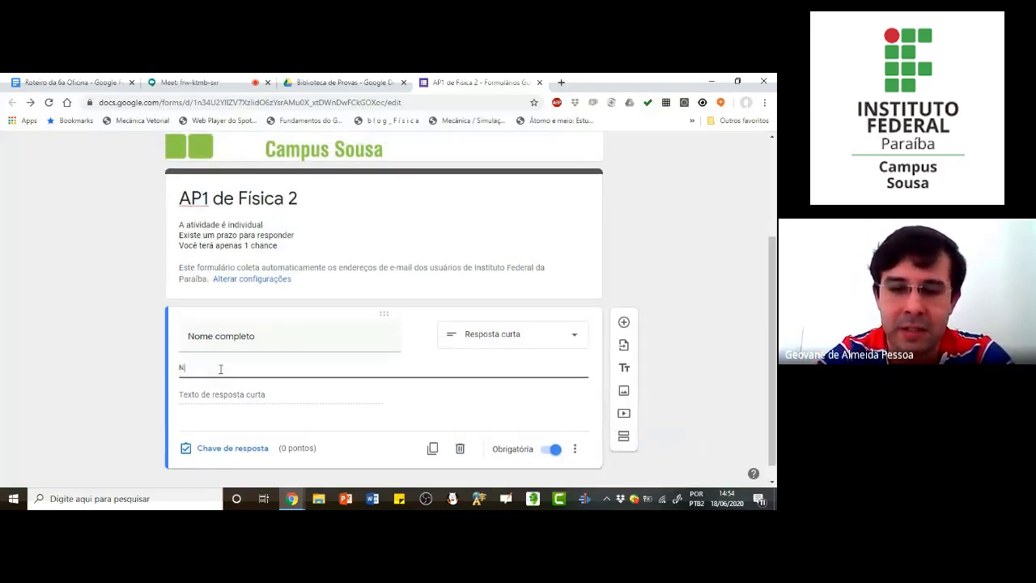
type("ão esqueça")
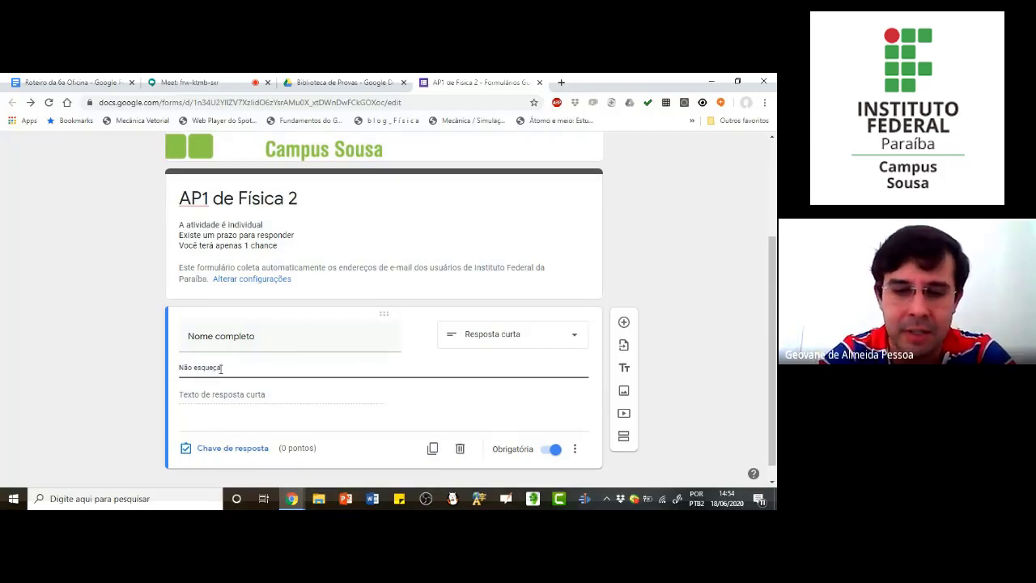
type(" de p")
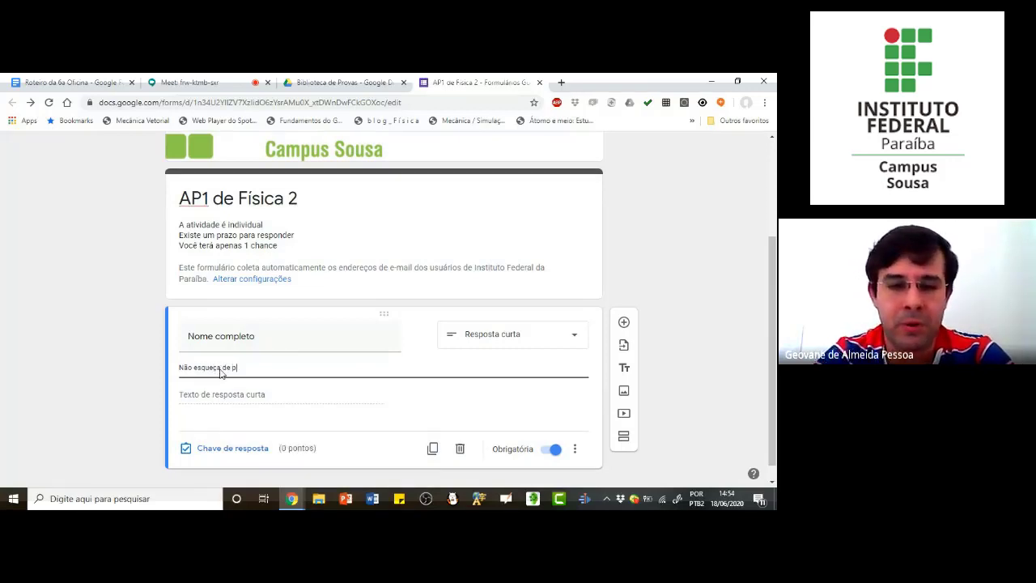
type("or seu nome completo")
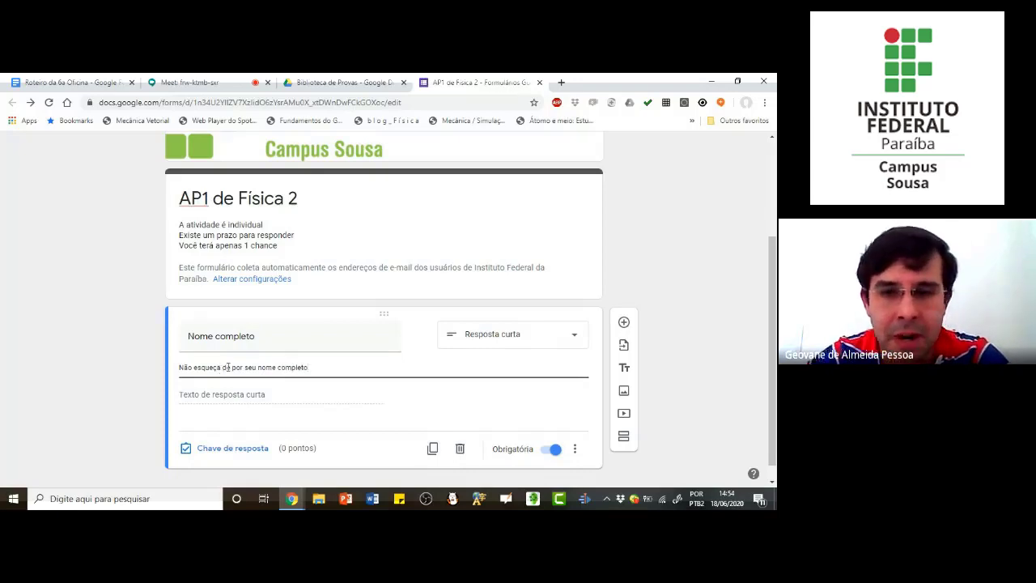
Step: Remove the description from the "Nome completo" question
left_click(575, 449)
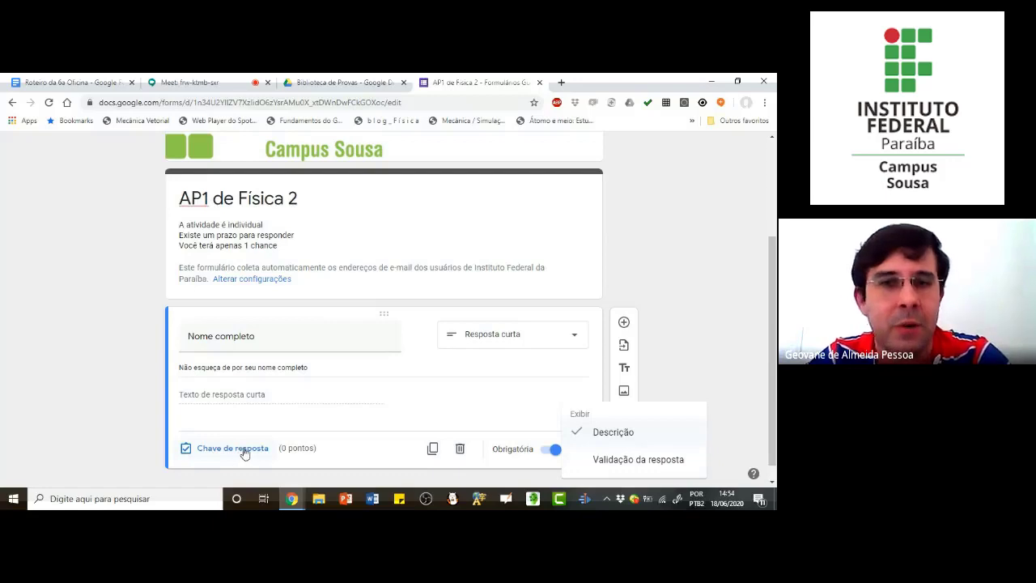
left_click(583, 441)
left_click(580, 434)
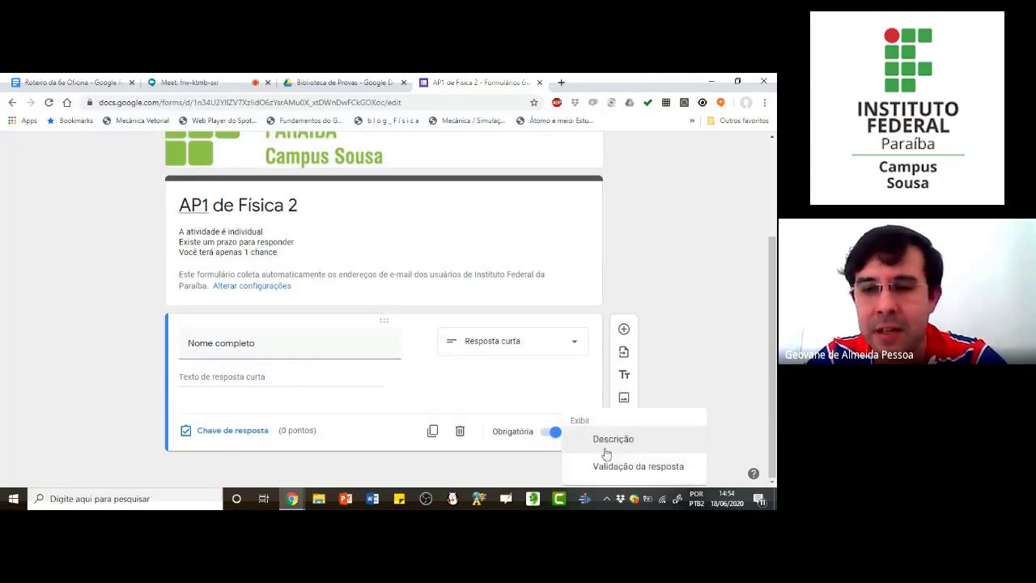
left_click(607, 439)
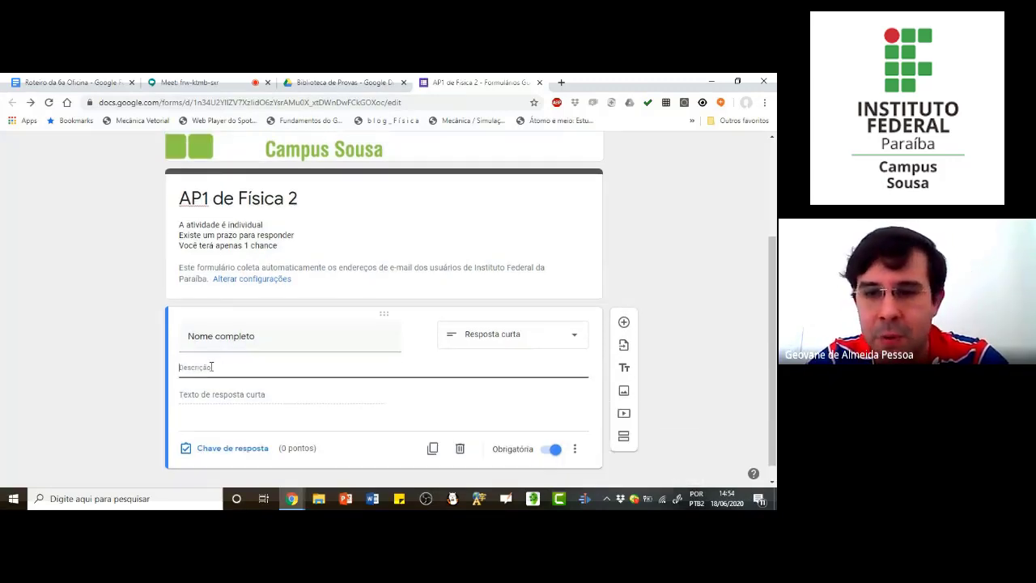
left_click(571, 450)
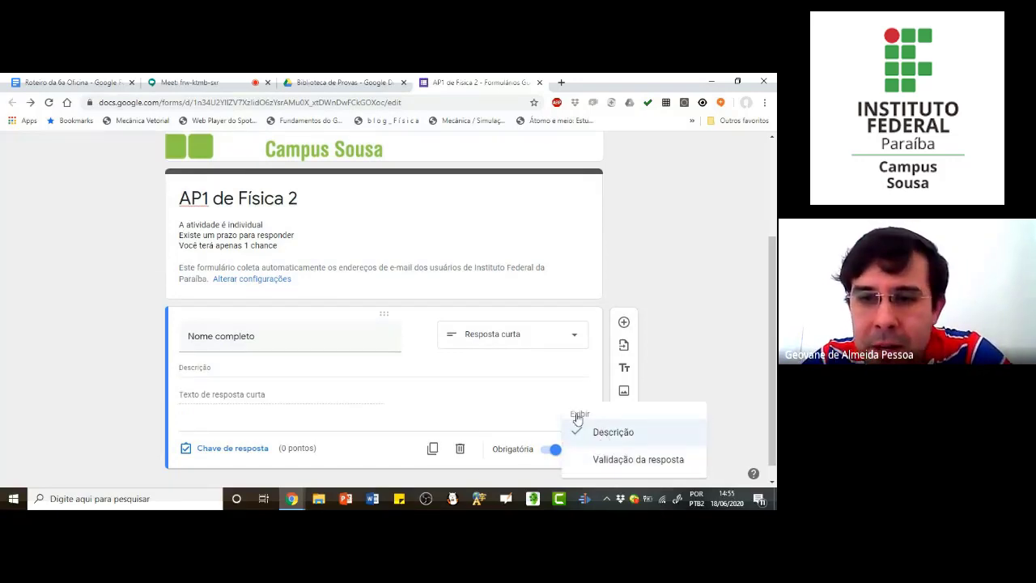
left_click(580, 429)
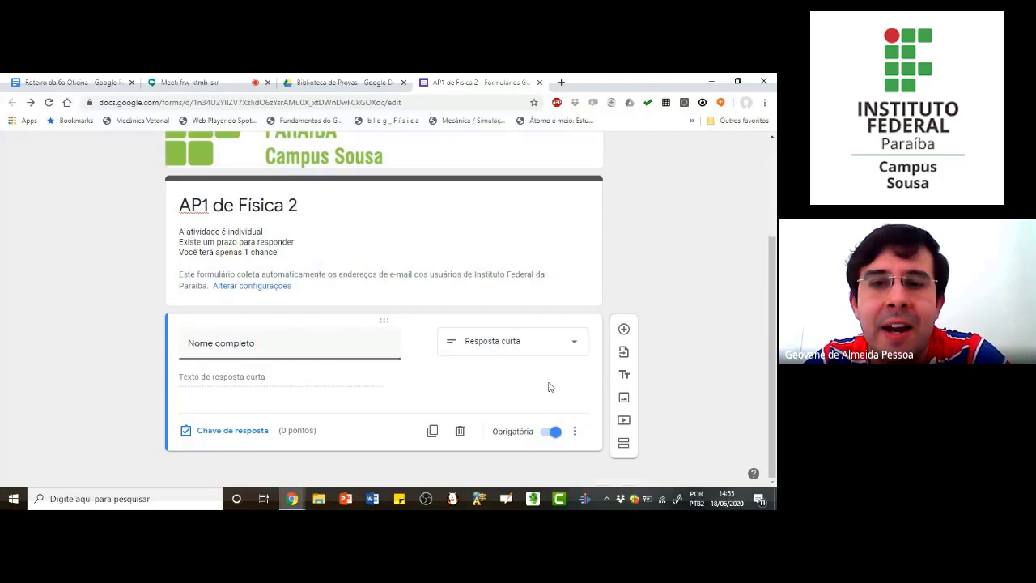
Step: Add a "Múltipla escolha" question after "Nome completo" and title it "Quanto é 2 + 2?"
left_click(624, 330)
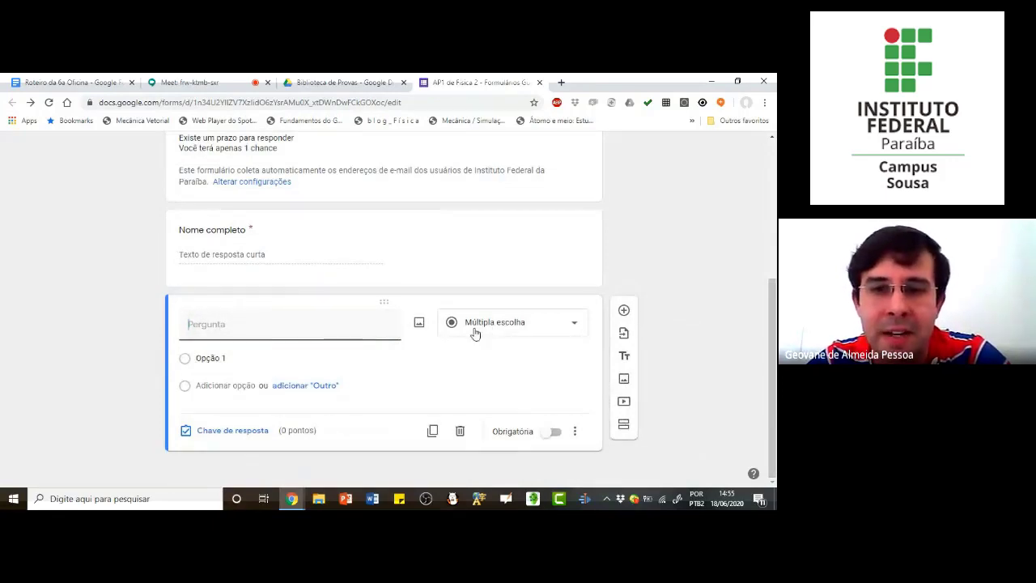
left_click(505, 330)
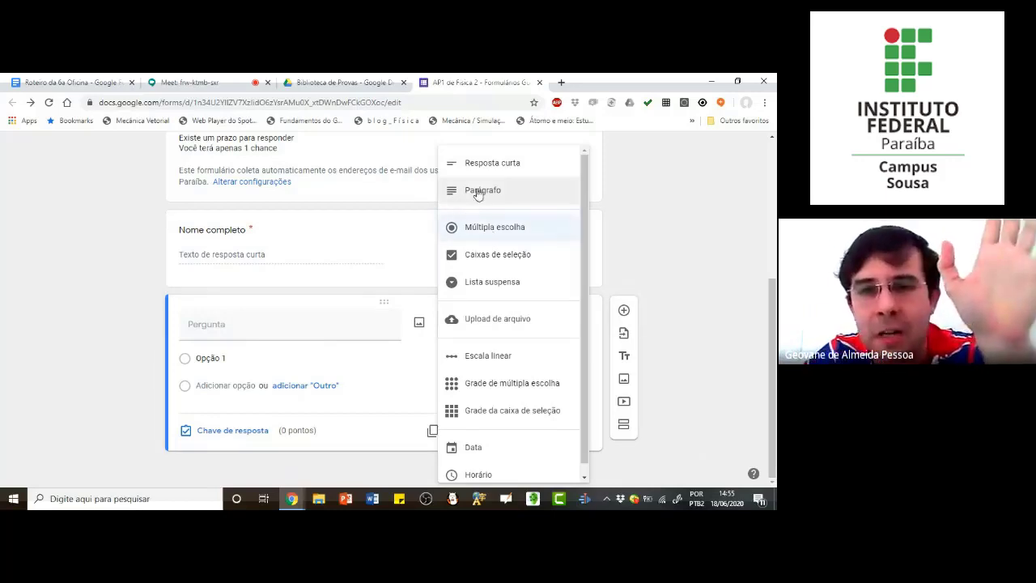
left_click(499, 230)
left_click(290, 331)
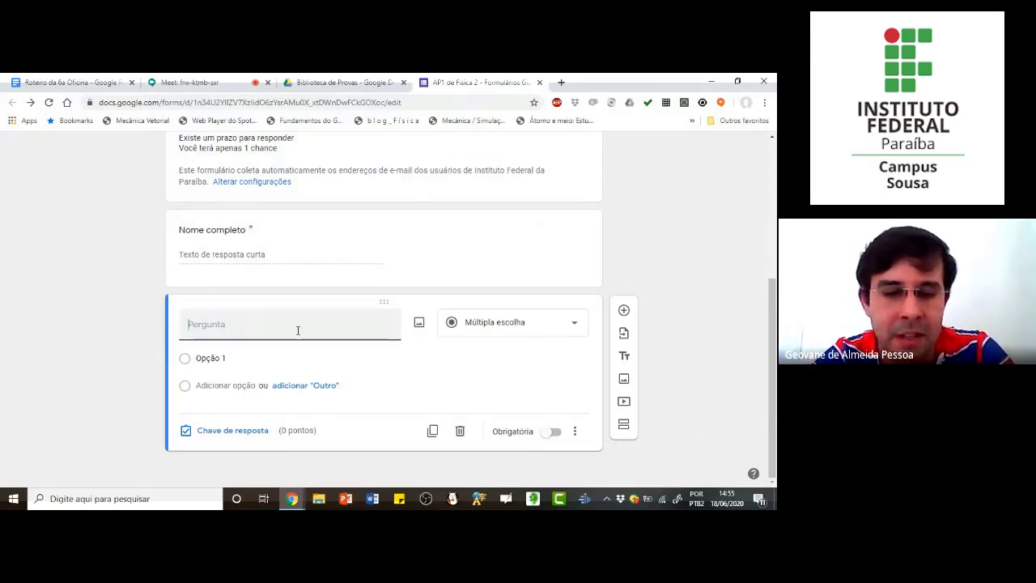
type("Quanto é 2 +")
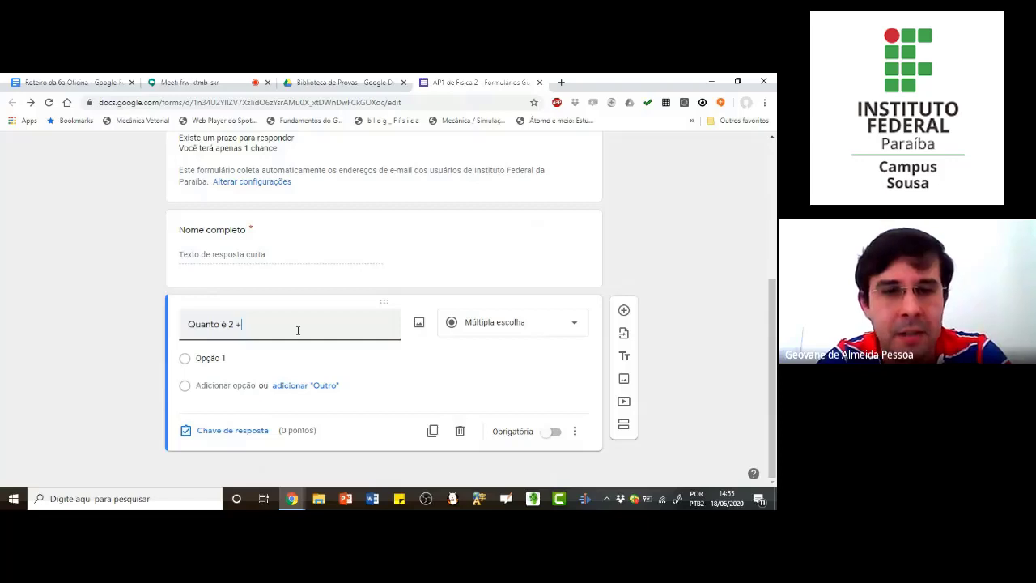
type(" 2?")
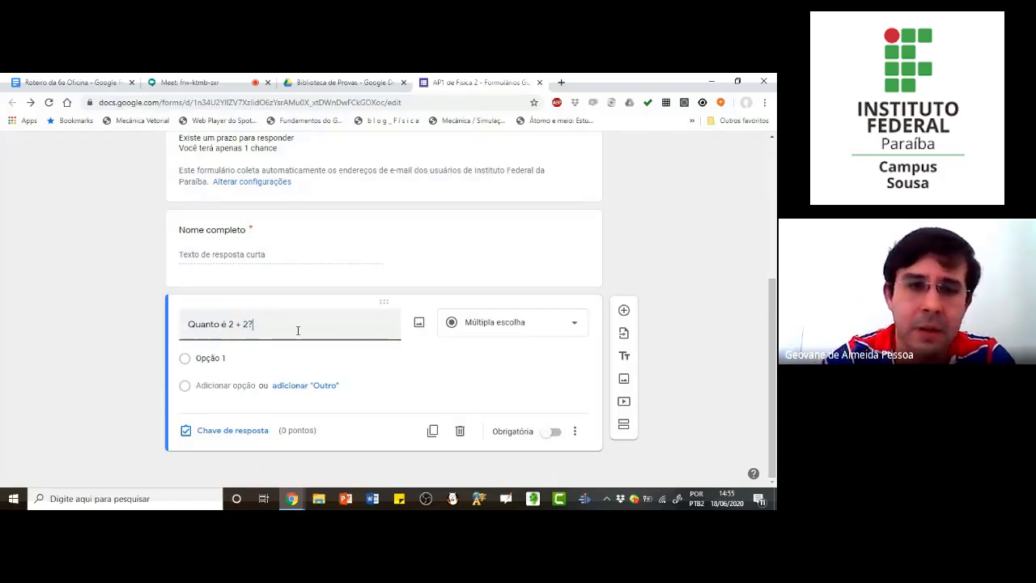
Step: Enter 2, 3, 4, 5 and 6 as the answer options of the "Quanto é 2 + 2?" question
left_click(215, 361)
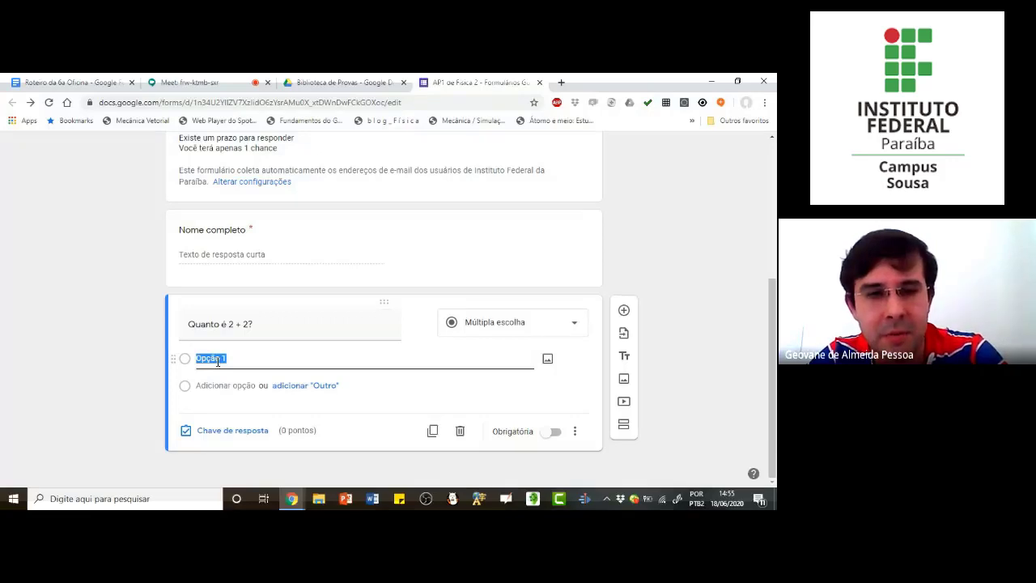
type("2")
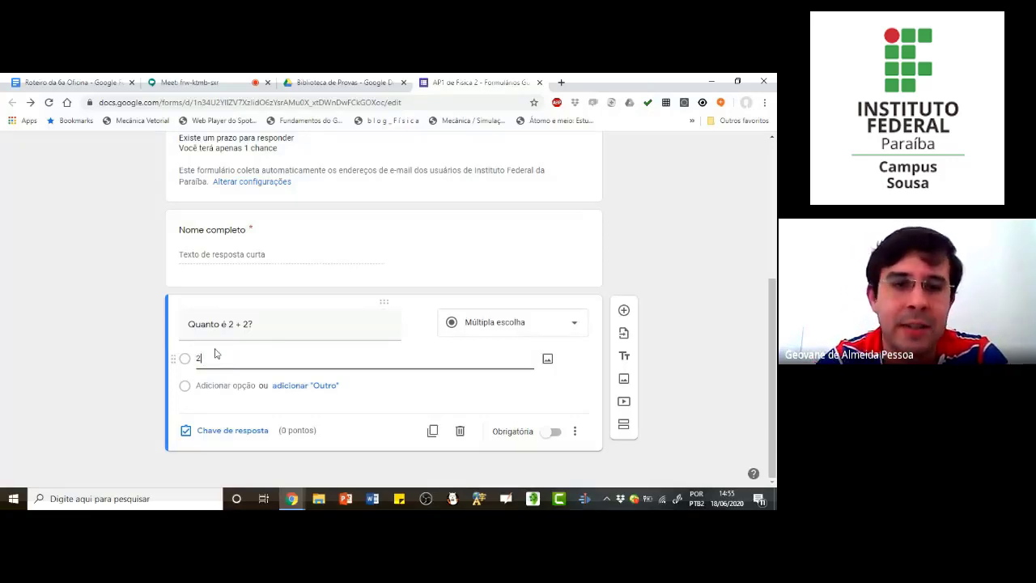
key("Return")
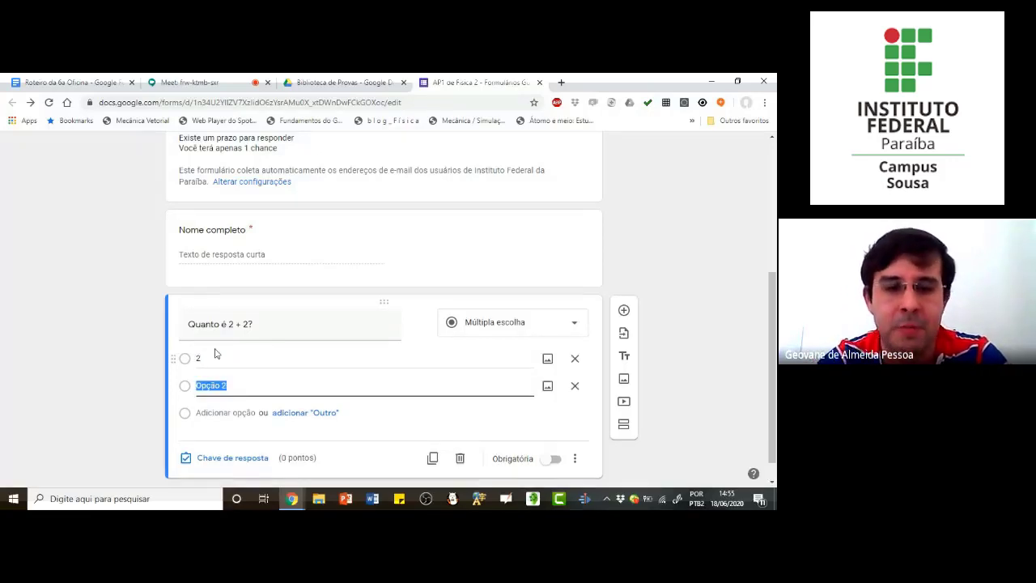
type("3")
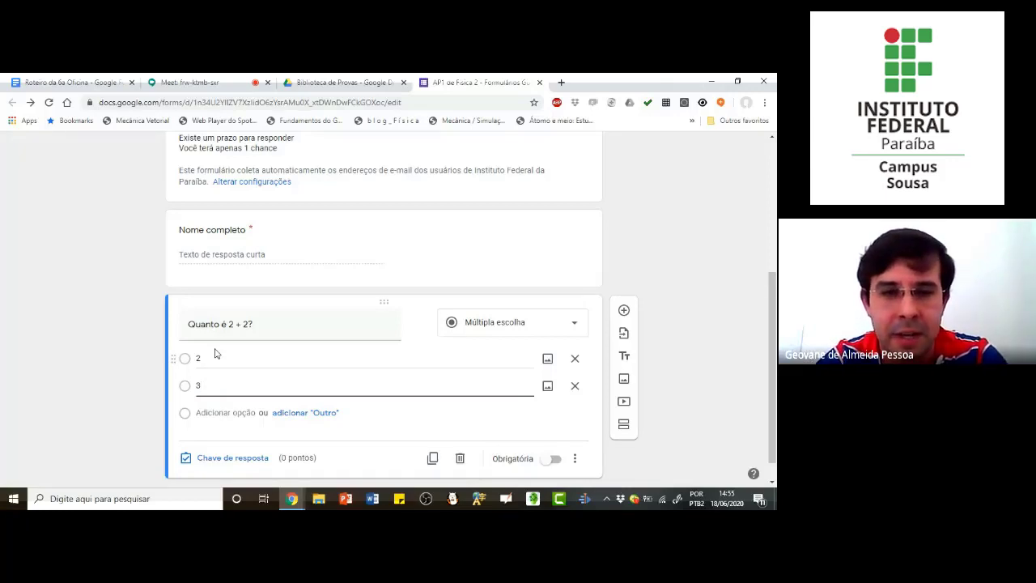
key("Return")
type("4")
key("Return")
type("5")
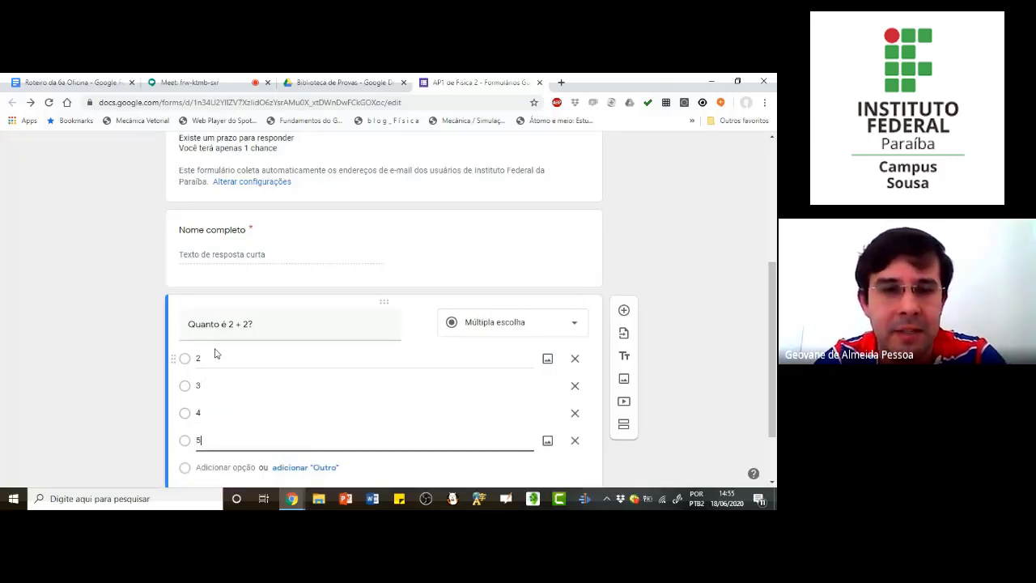
key("Return")
type("6")
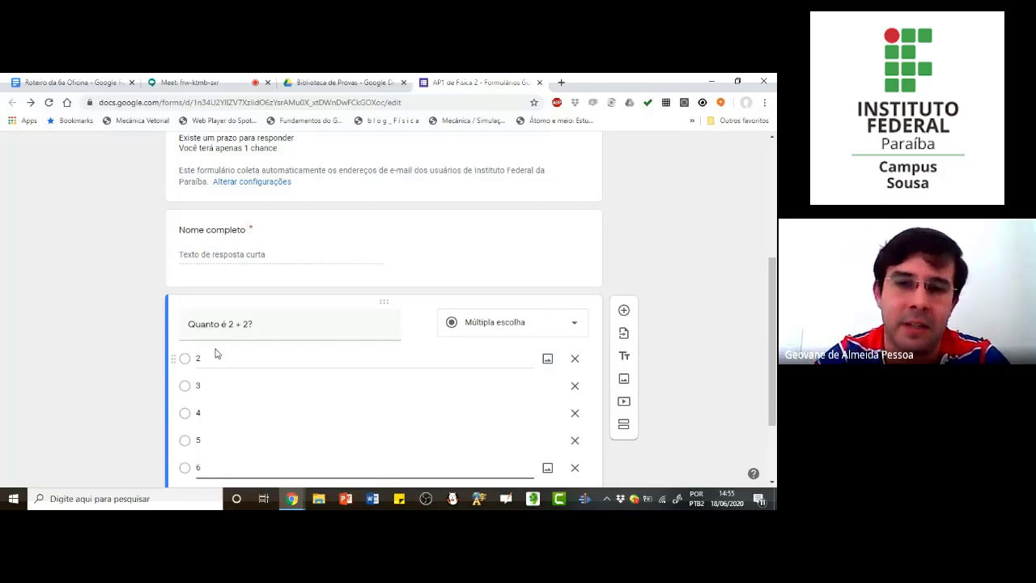
Step: Mark 4 as the correct answer to "Quanto é 2 + 2?" in its answer key and make the question worth 25 points
scroll(242, 352, "down", 1)
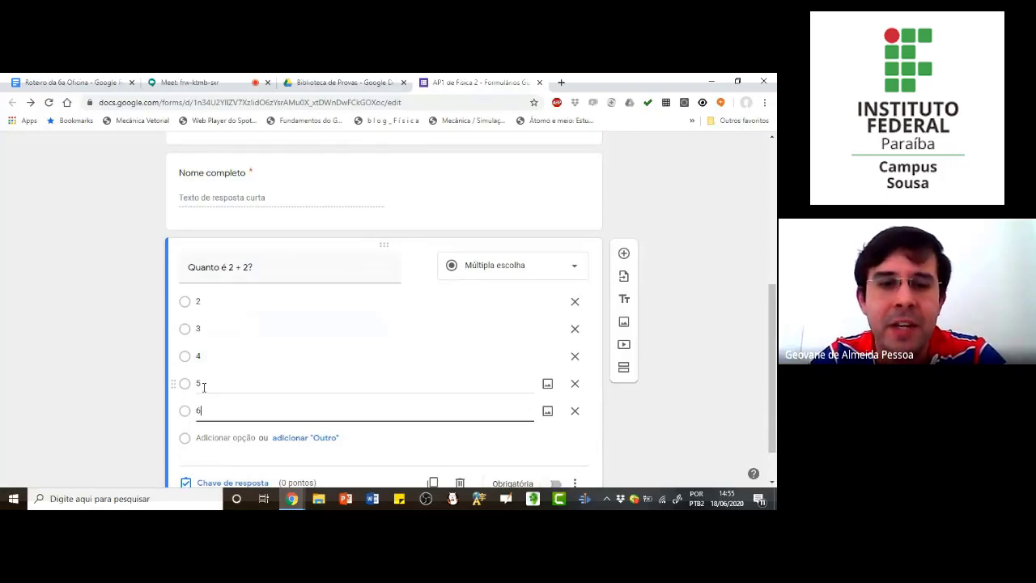
scroll(226, 413, "down", 1)
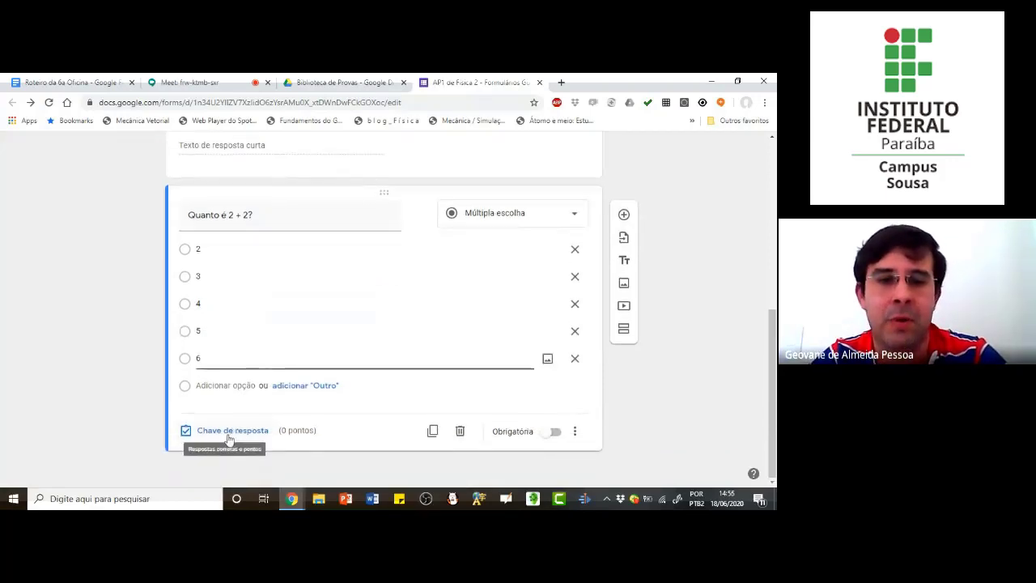
left_click(233, 435)
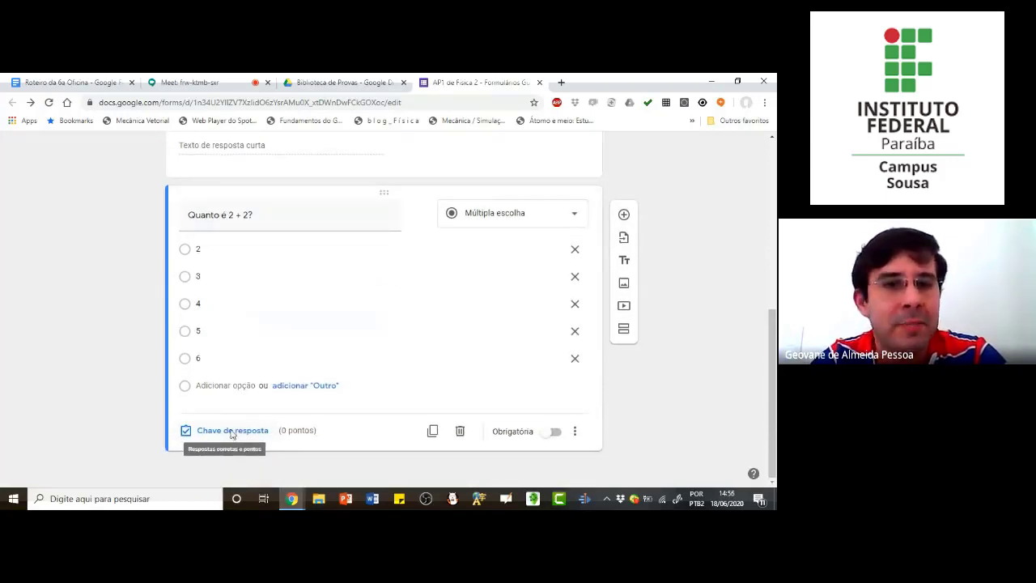
left_click(232, 432)
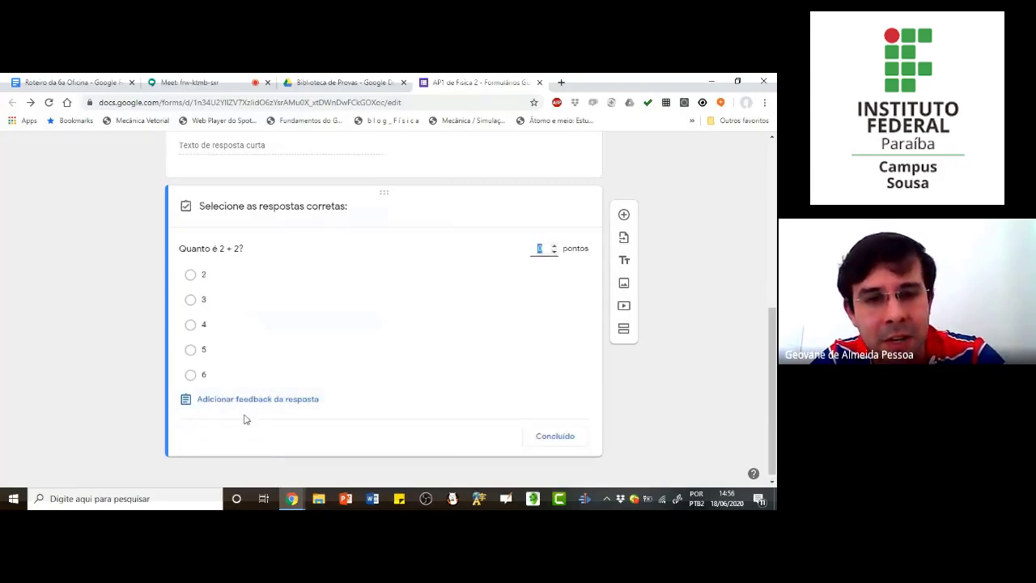
left_click(191, 327)
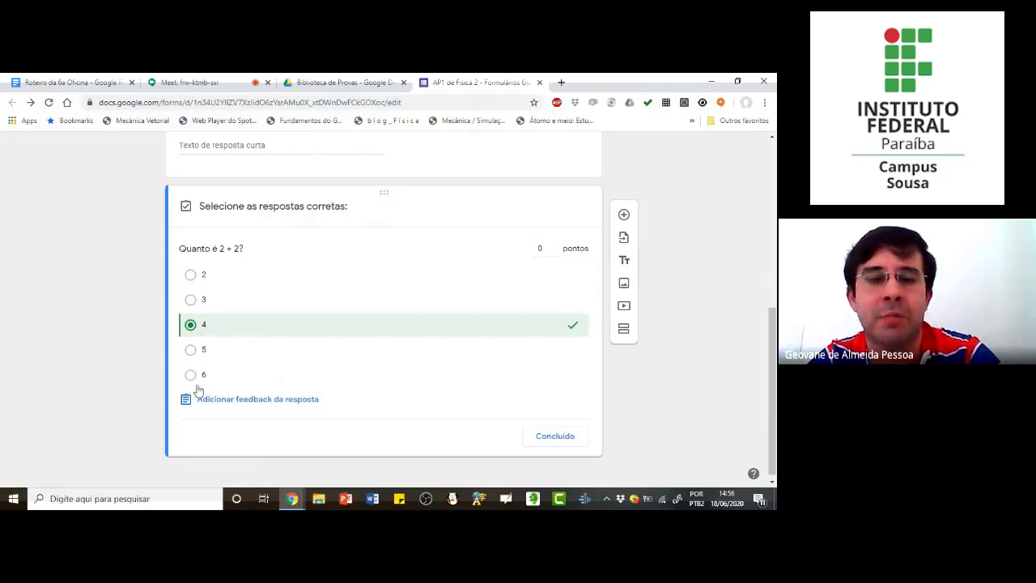
left_click(540, 248)
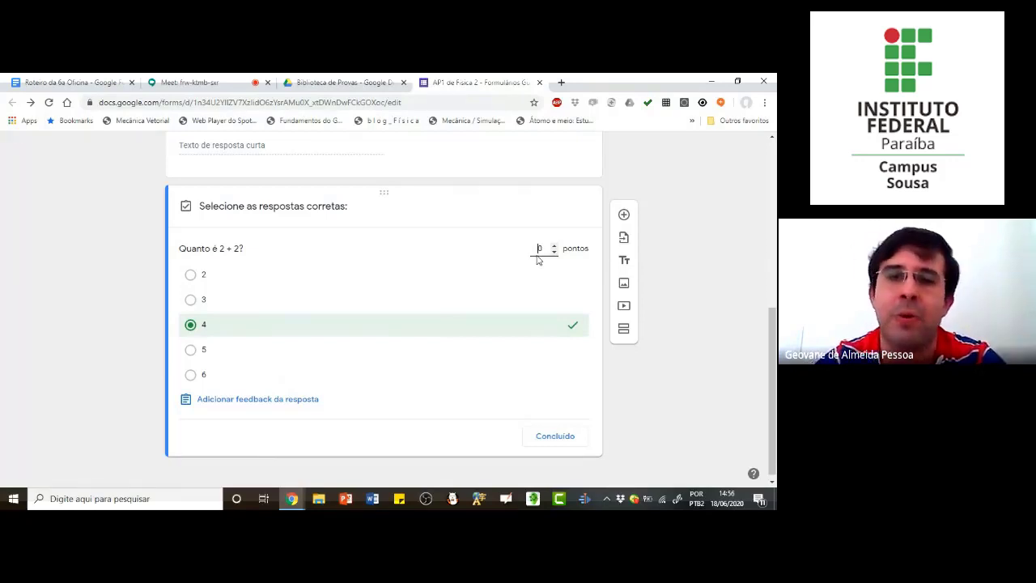
type("25")
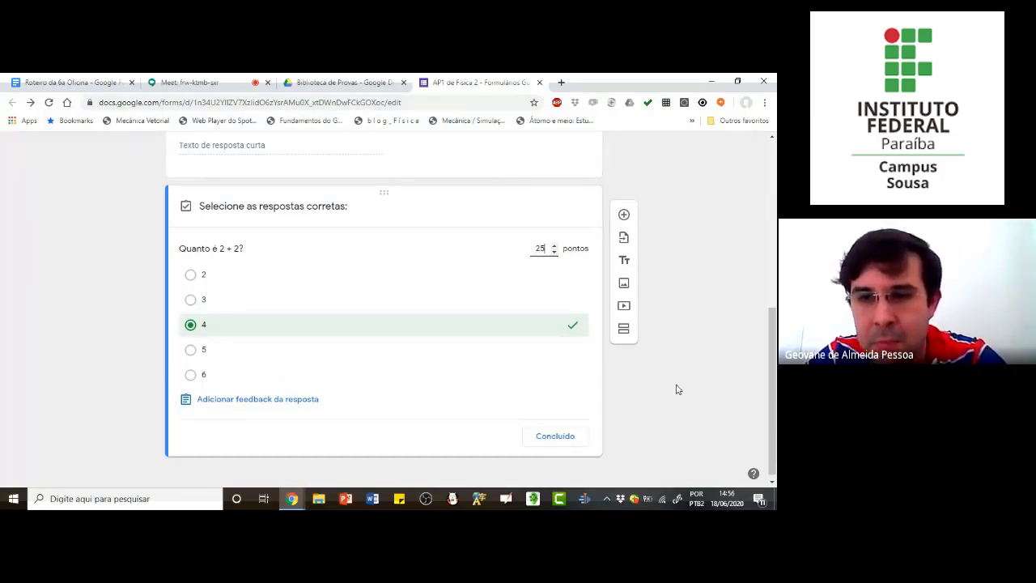
left_click(678, 389)
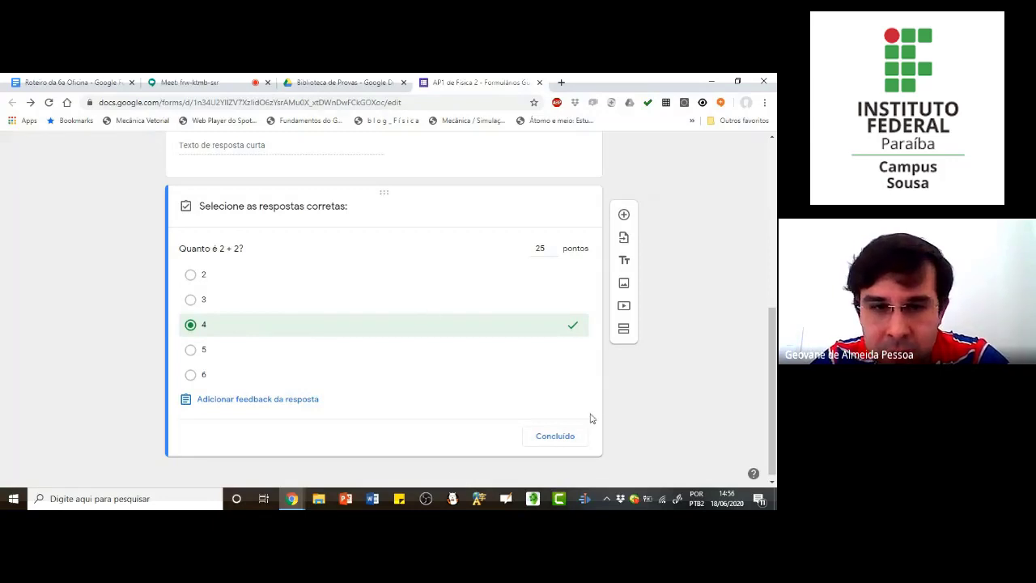
left_click(565, 441)
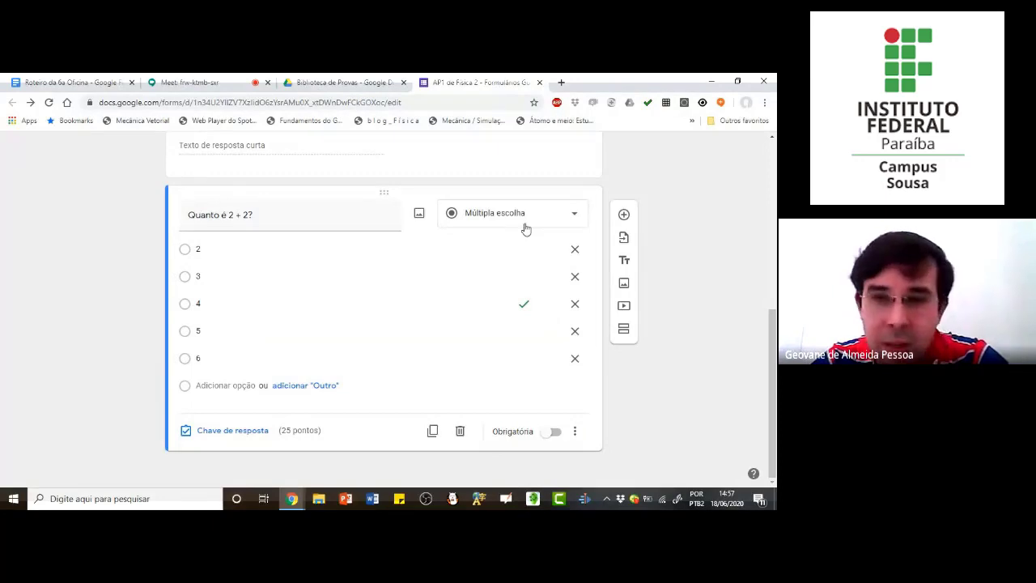
Step: Add a "Resposta curta" question after the "Quanto é 2 + 2?" question
left_click(624, 215)
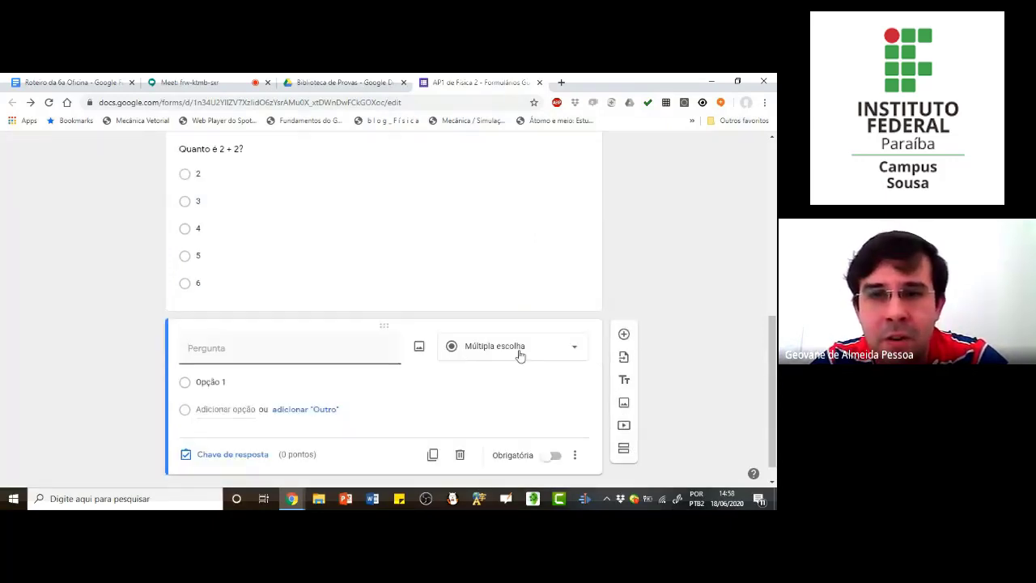
left_click(518, 348)
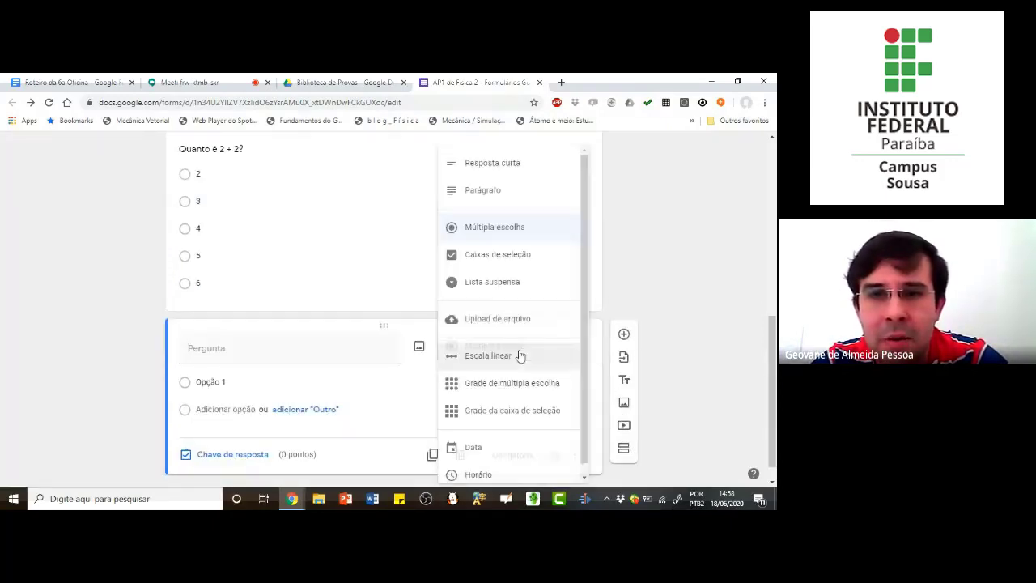
left_click(500, 164)
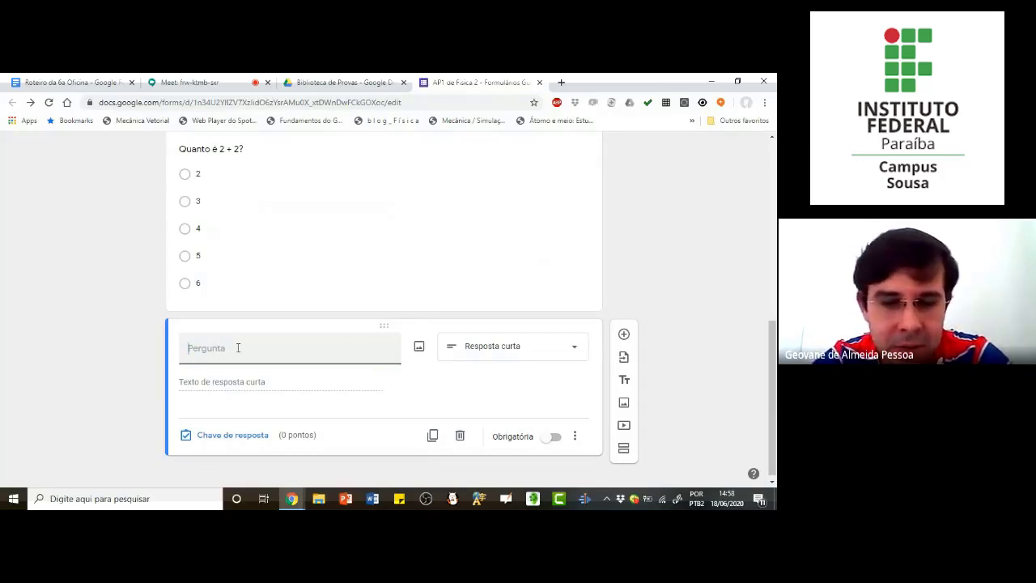
Step: Title the new short-answer question "Que tipo de função matemática corresponde a expressão: y=x²+3x-5"
type("Que tipo de")
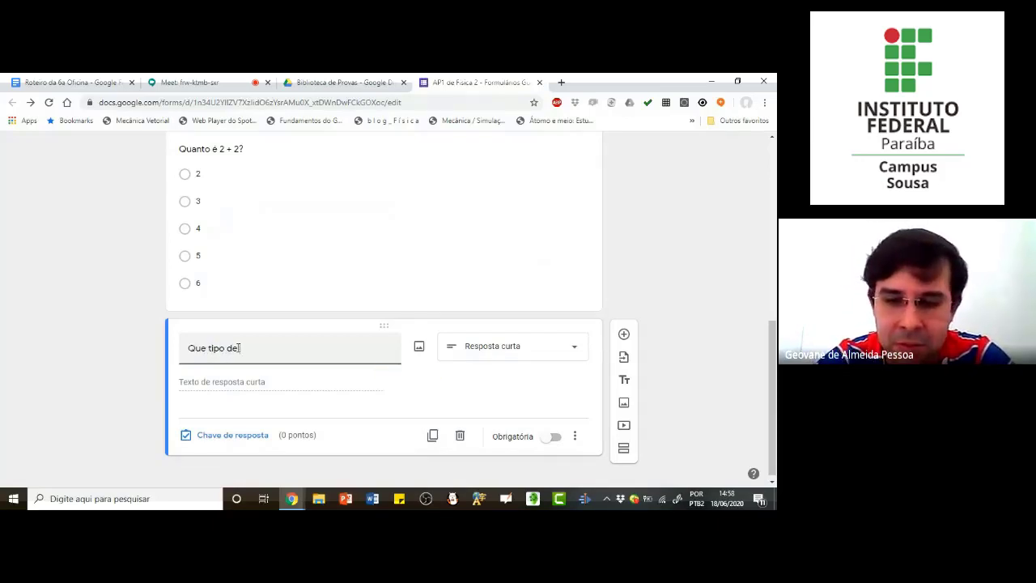
type(" função ma")
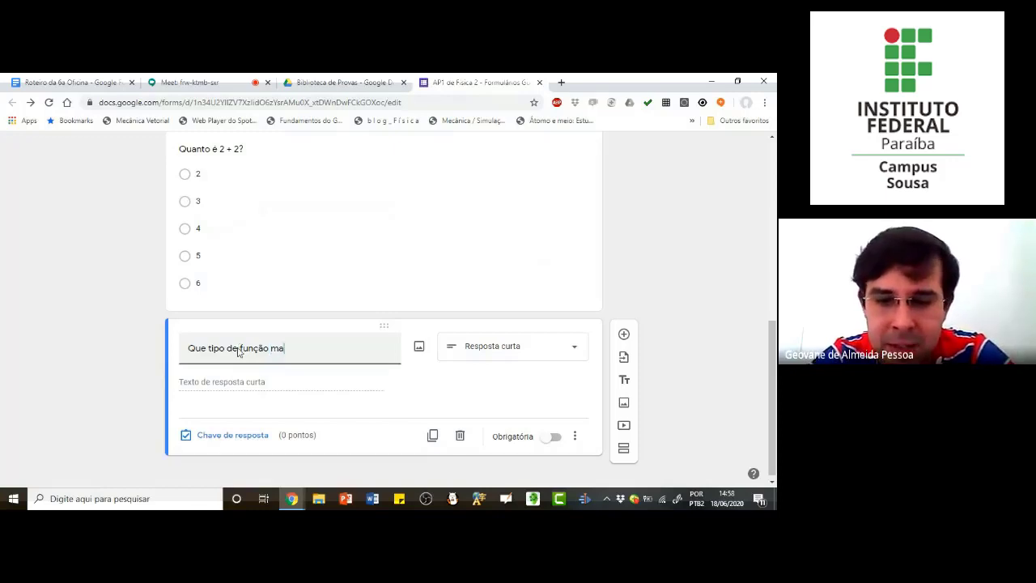
type("temático")
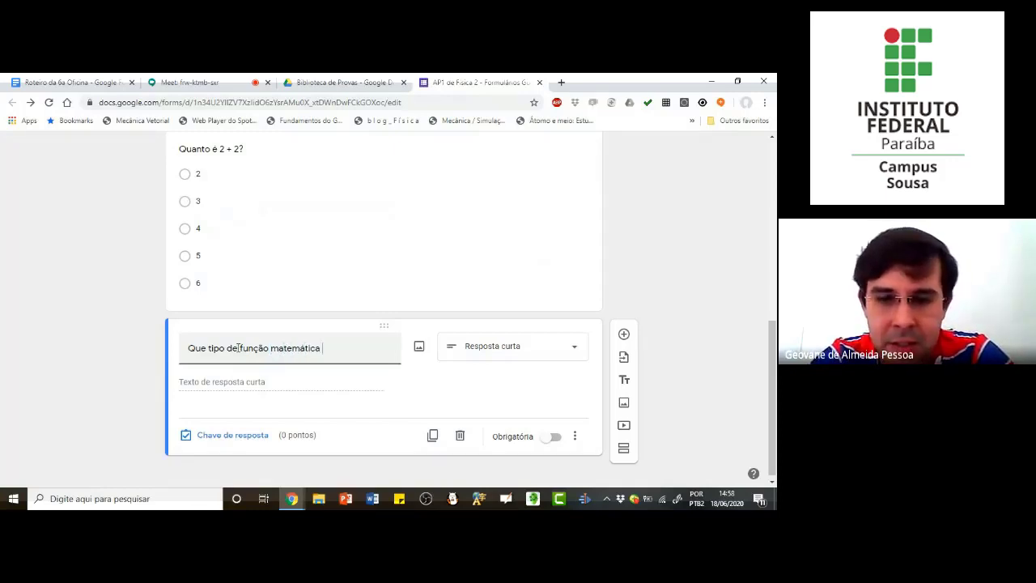
type(" corre")
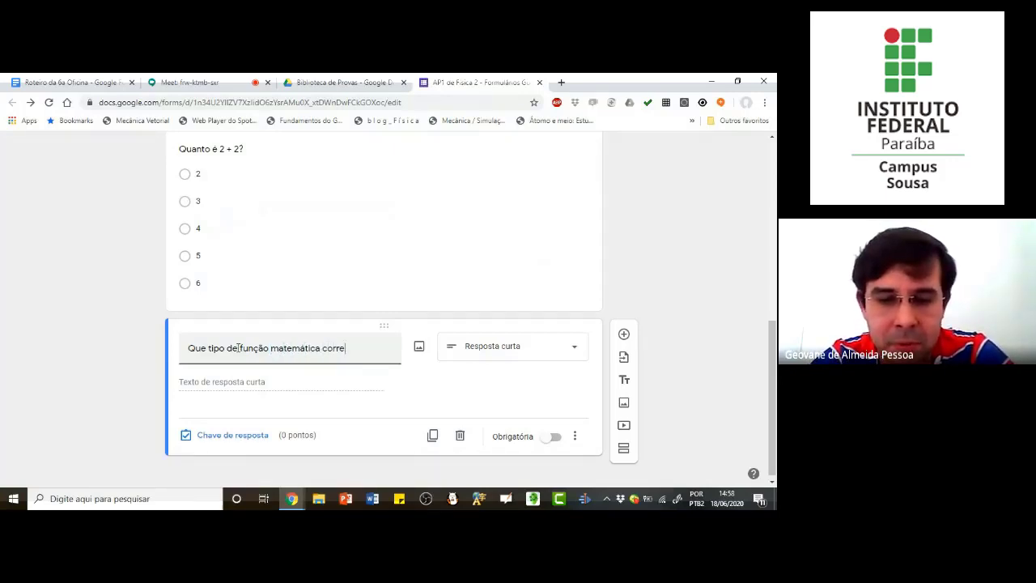
type("sponde a ex")
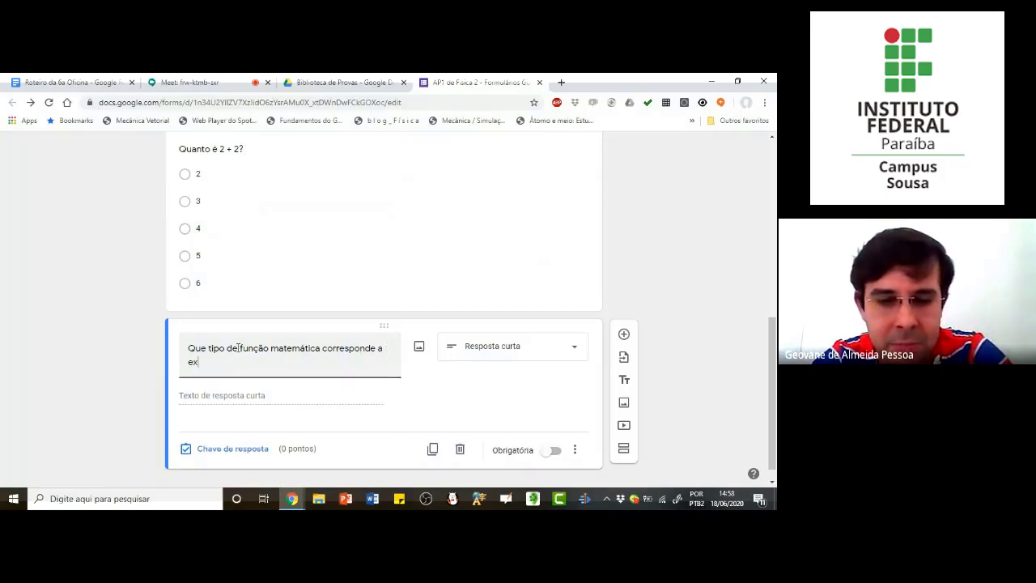
type("pressão:")
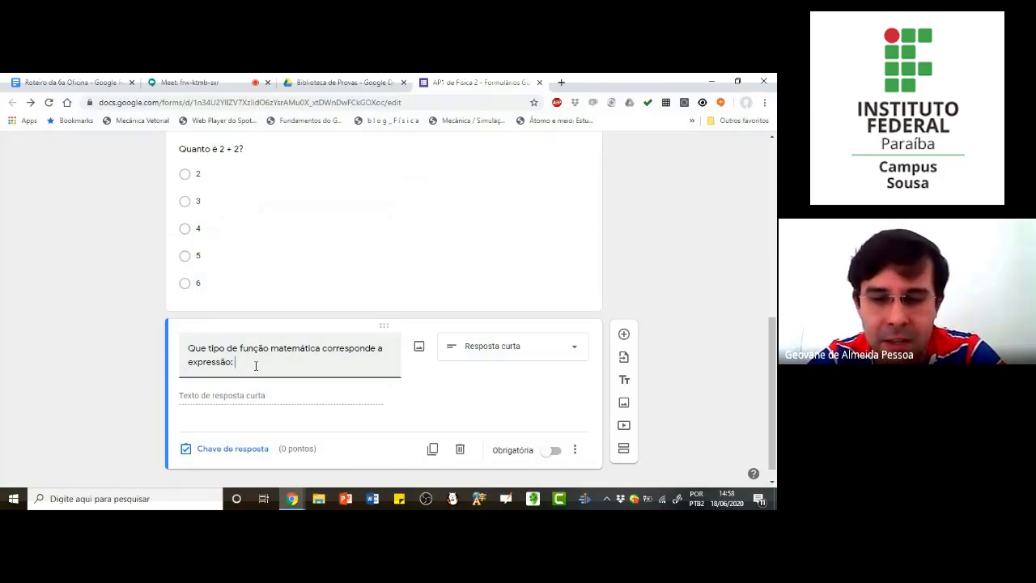
type(" x²")
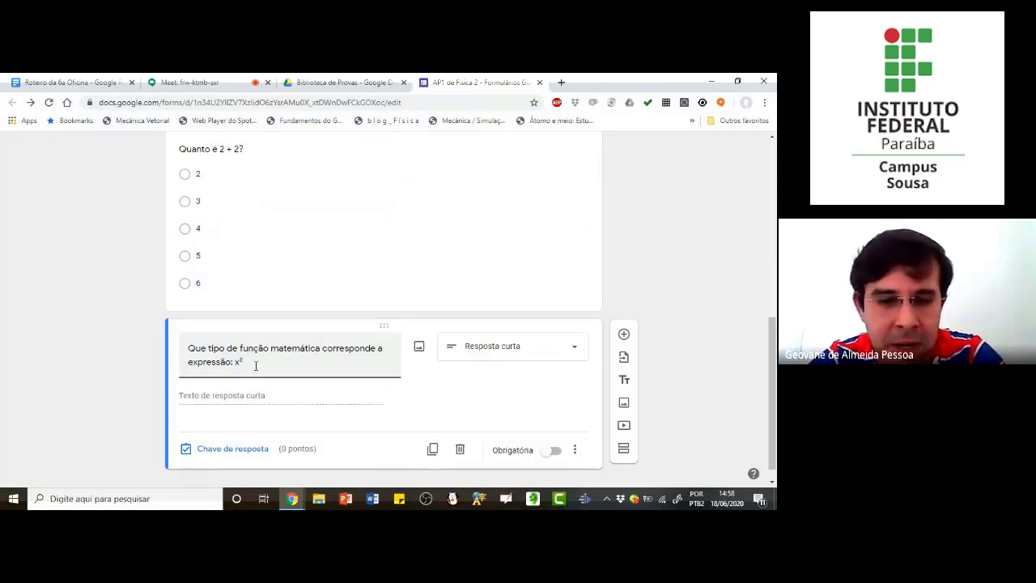
type("+3")
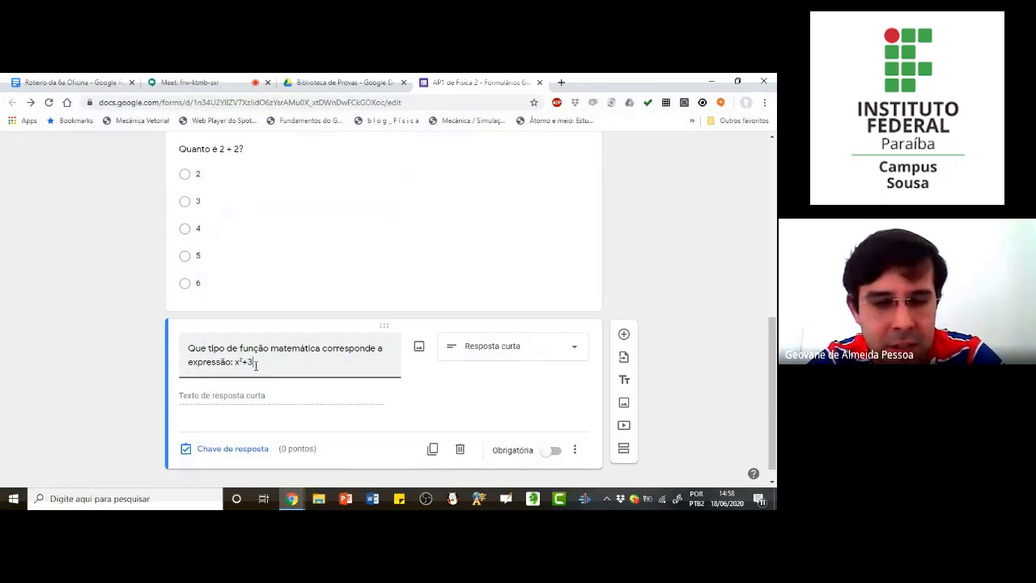
type("x-5=")
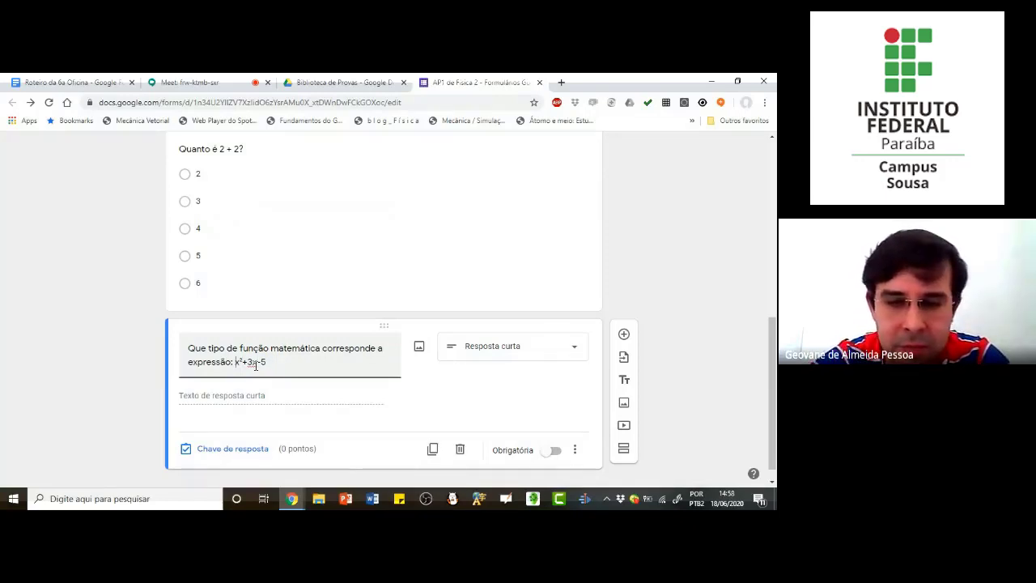
type("y=")
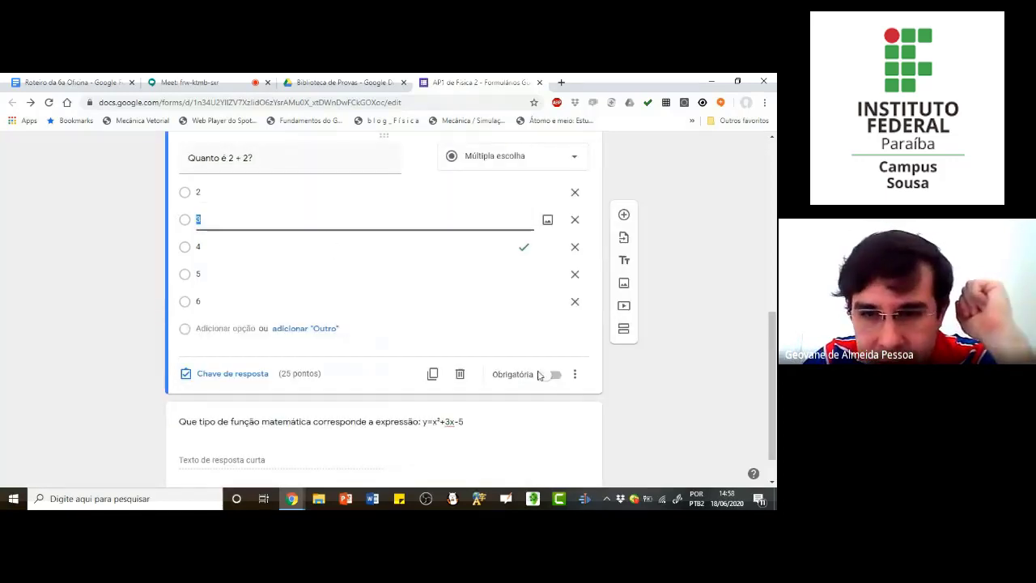
Step: Make the "Quanto é 2 + 2?" question required
left_click(554, 379)
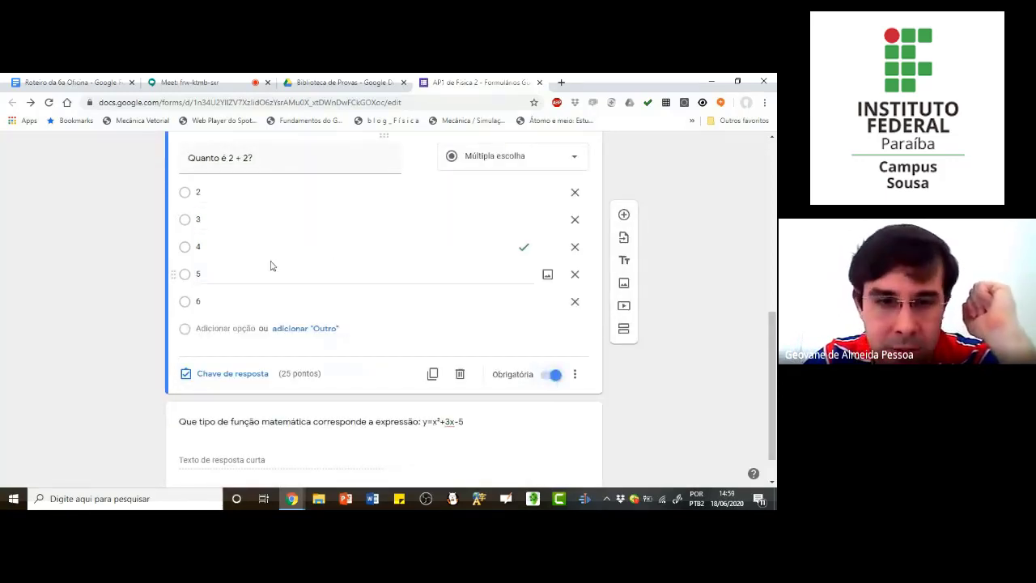
Step: In the answer key of the function-type question, list "segundo grau", "2o grau", "2 grau" and "Segundo Grau" as correct answers
scroll(272, 267, "down", 1)
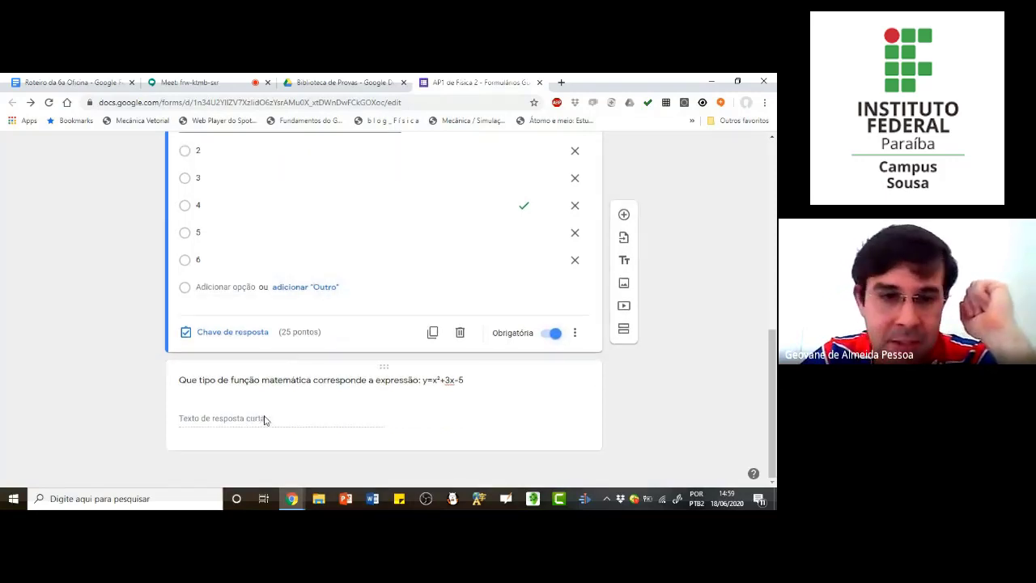
left_click(264, 419)
left_click(268, 350)
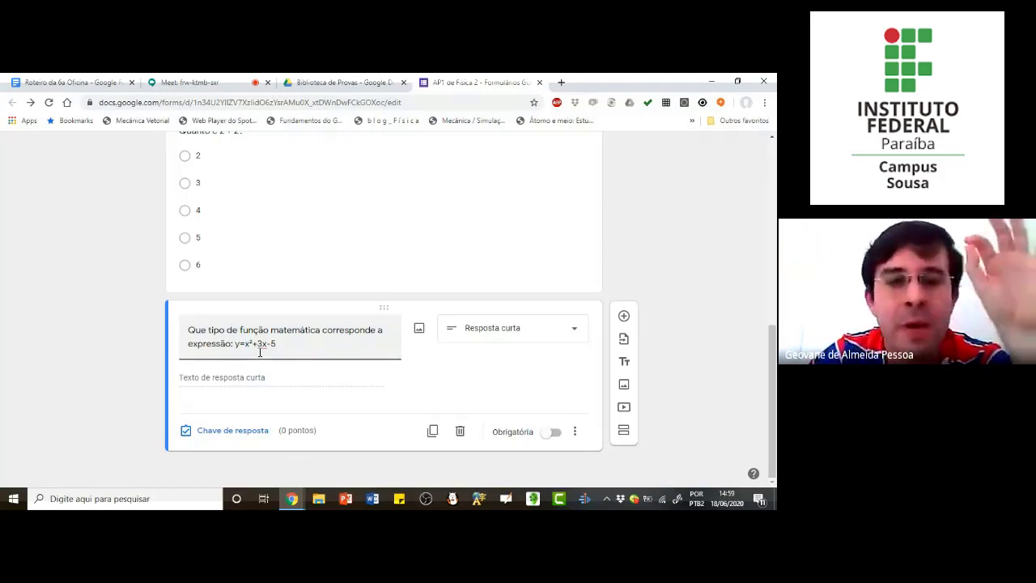
left_click(227, 432)
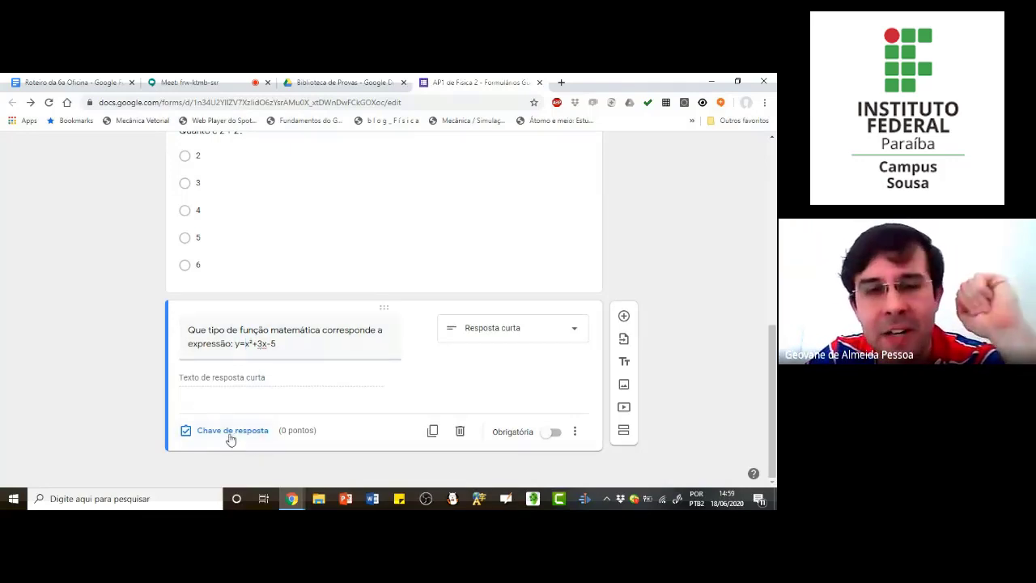
left_click(235, 387)
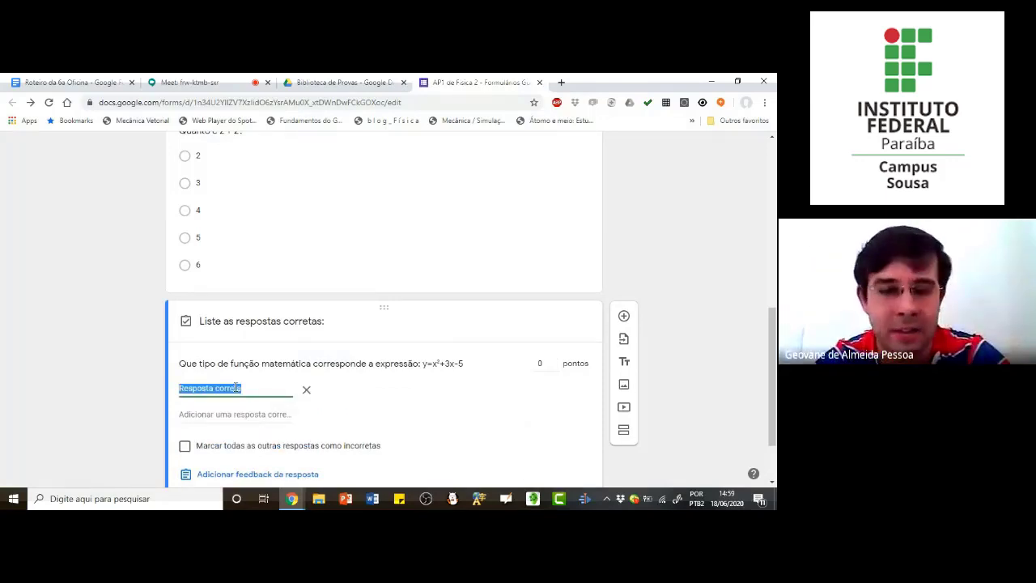
type("segundo grau")
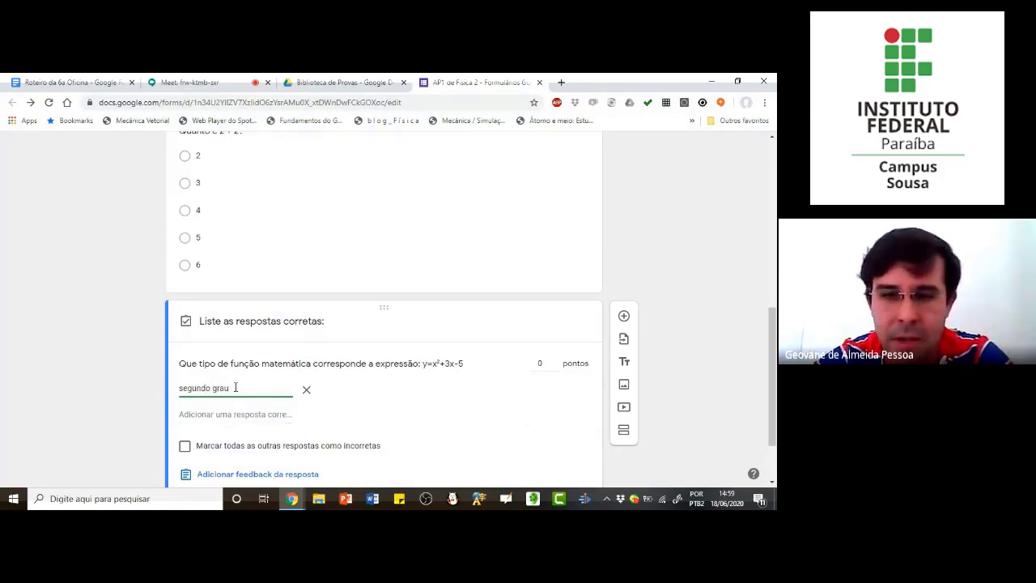
key("Return")
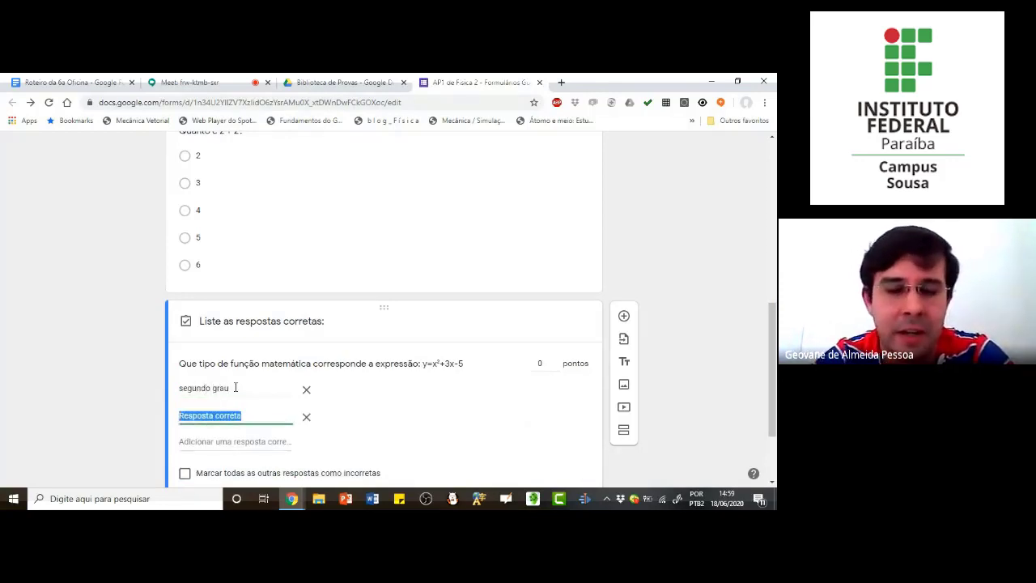
type("2o grau")
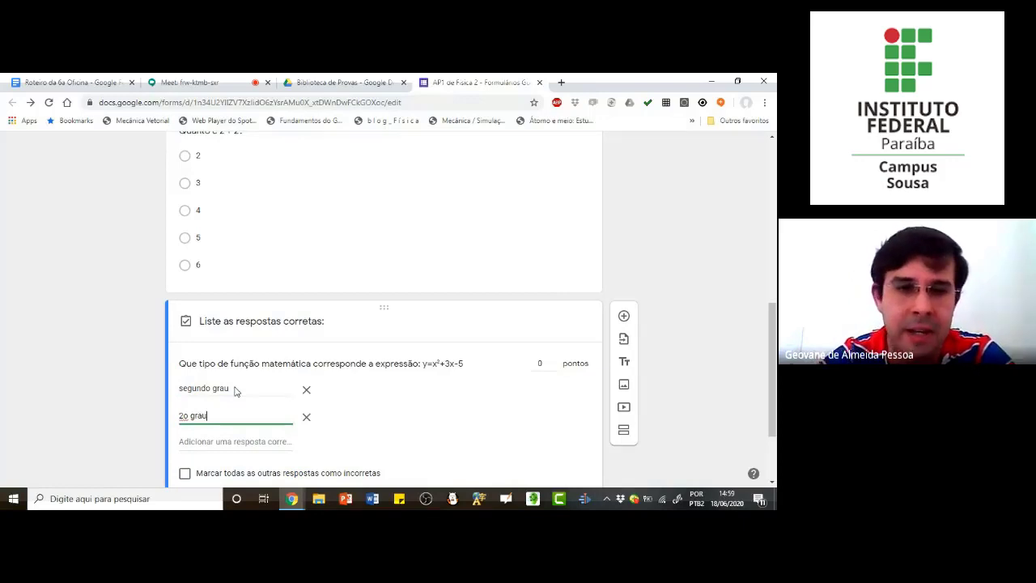
key("Return")
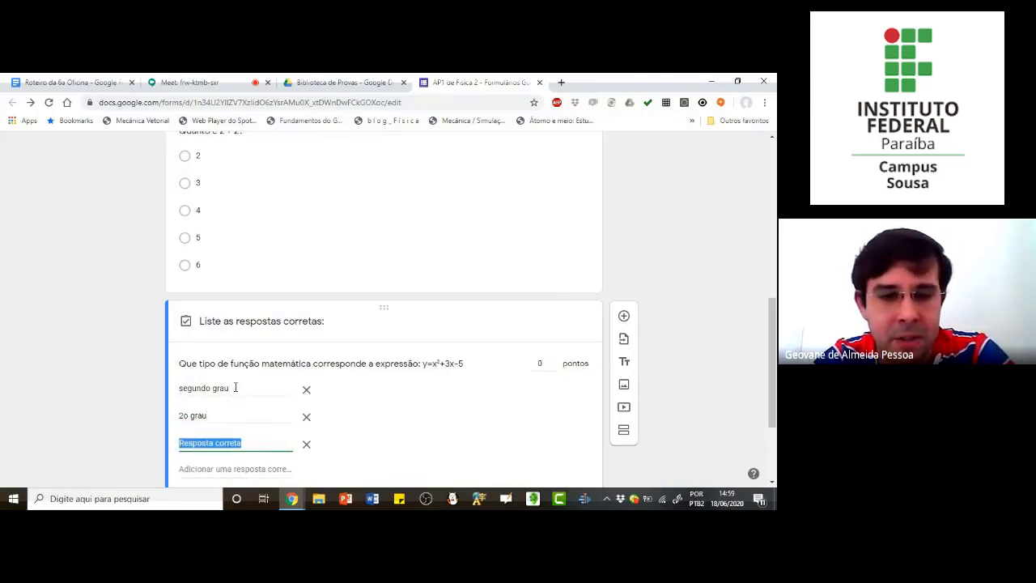
type("2 grau")
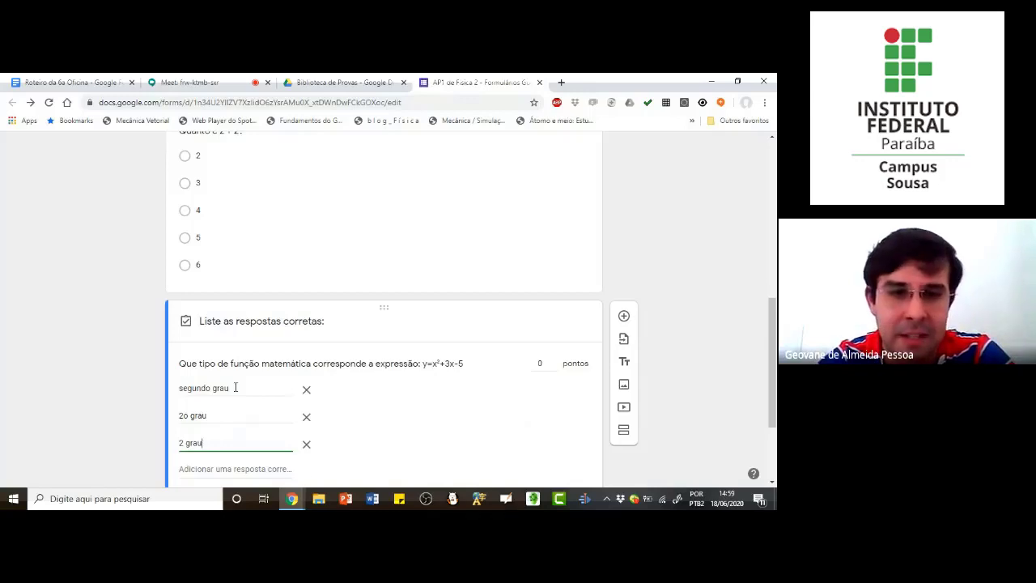
key("Return")
type("S")
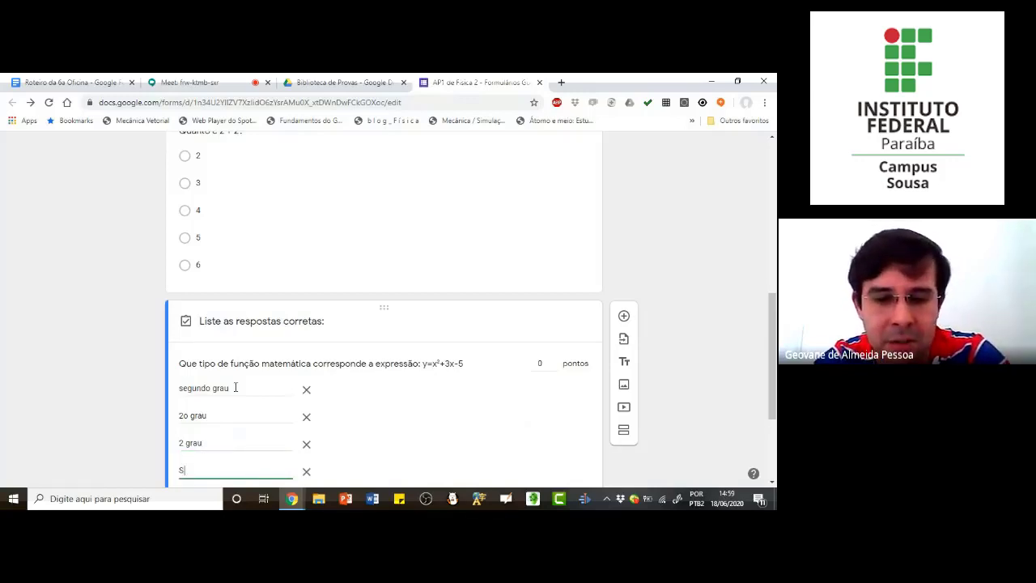
type("egundo Grau")
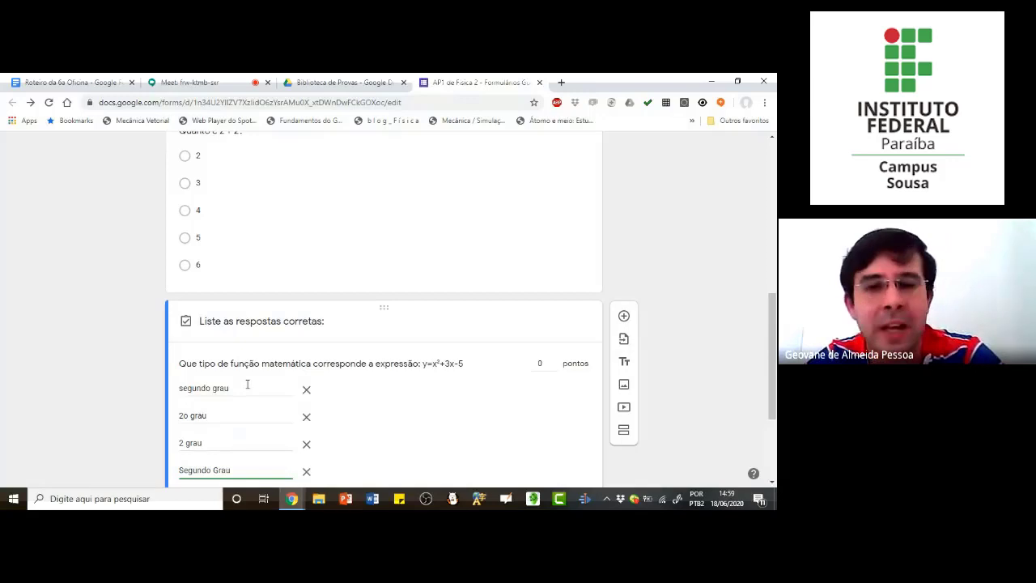
scroll(283, 376, "down", 2)
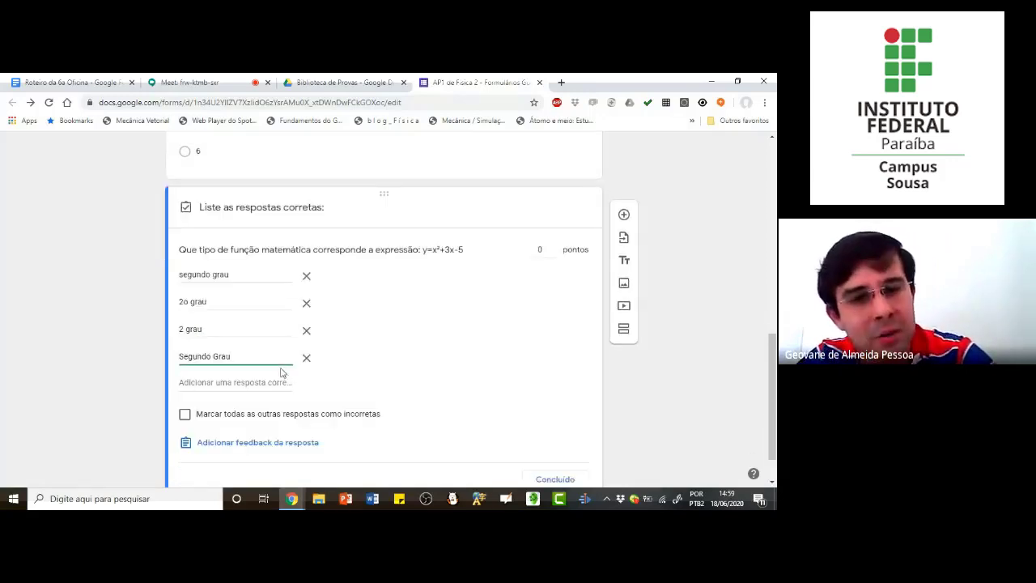
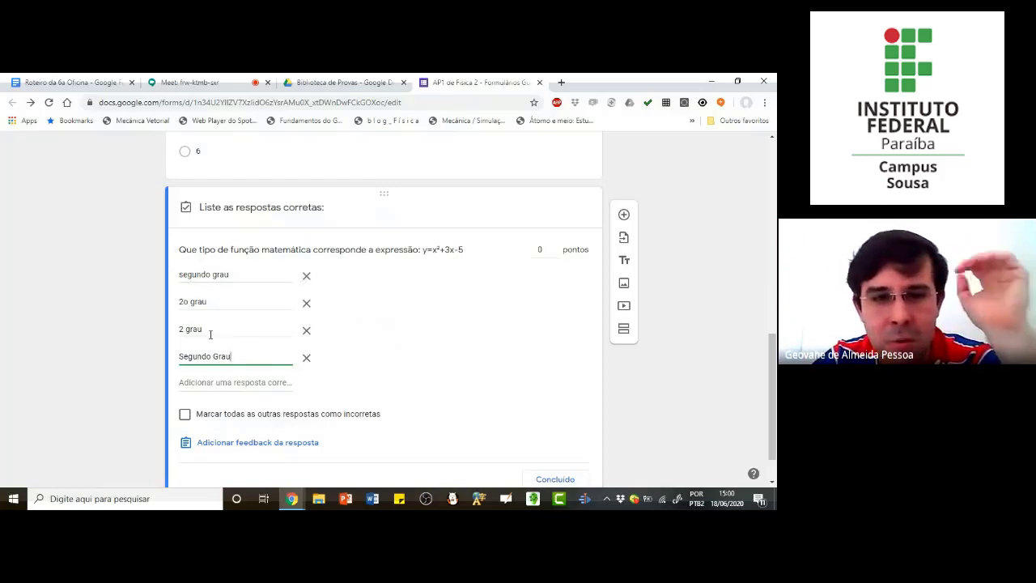
Step: Assign 45 points to the function-type question and finish editing its answer key
scroll(230, 418, "down", 1)
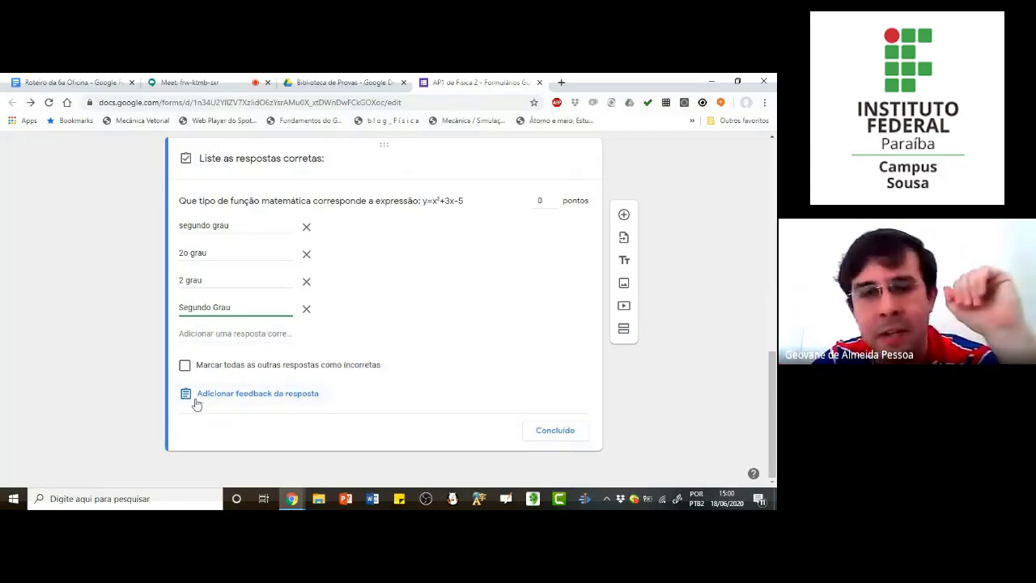
left_click(538, 201)
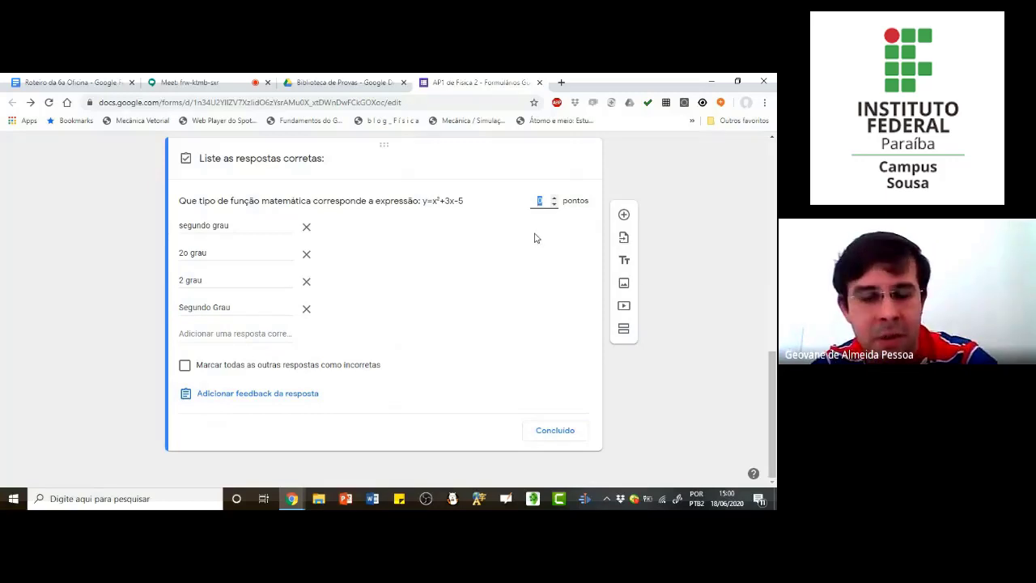
type("4")
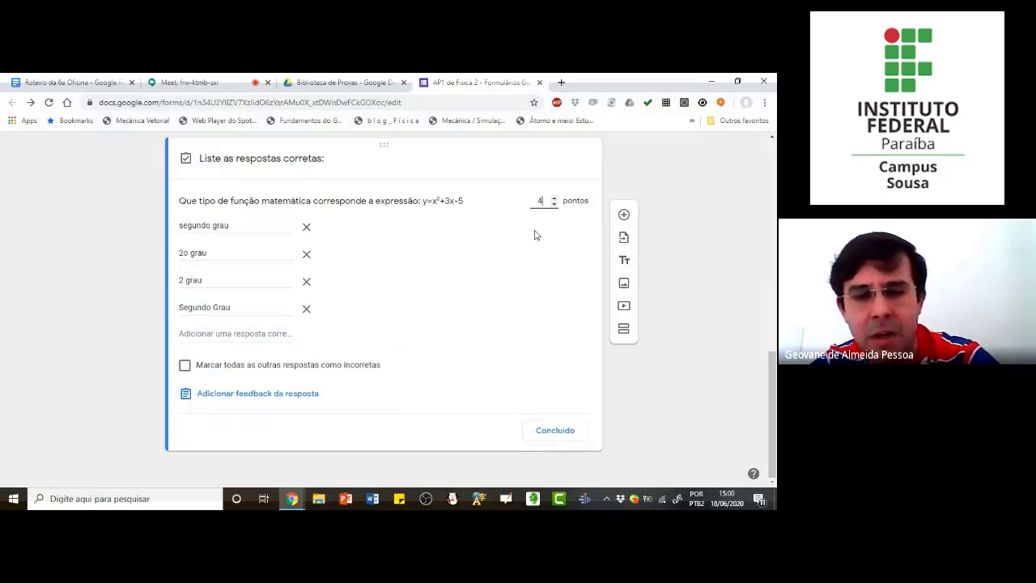
type("5")
left_click(568, 435)
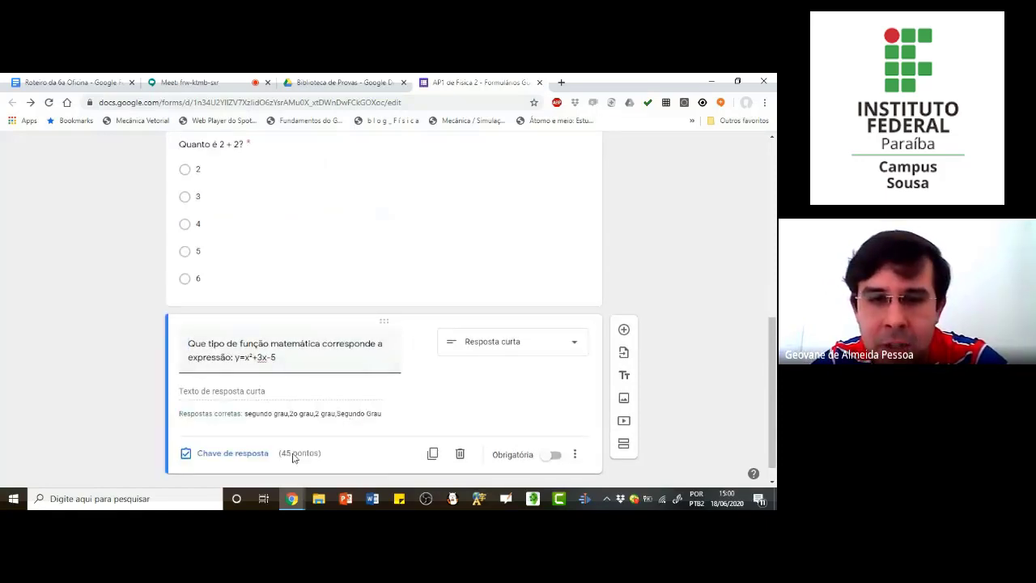
Step: Check the points assigned to the "Quanto é 2 + 2?" question
scroll(297, 332, "up", 2)
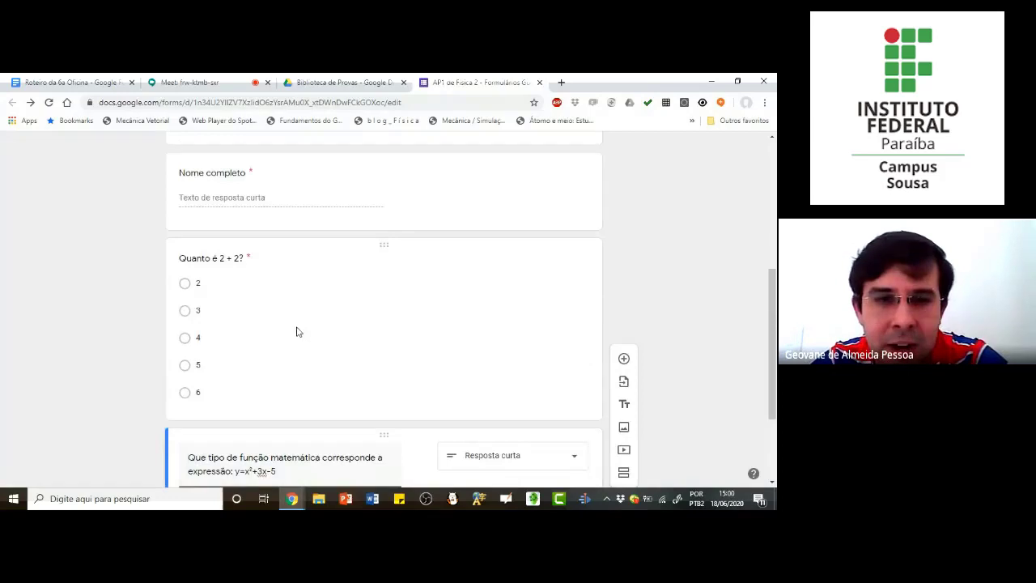
left_click(297, 332)
scroll(308, 426, "down", 1)
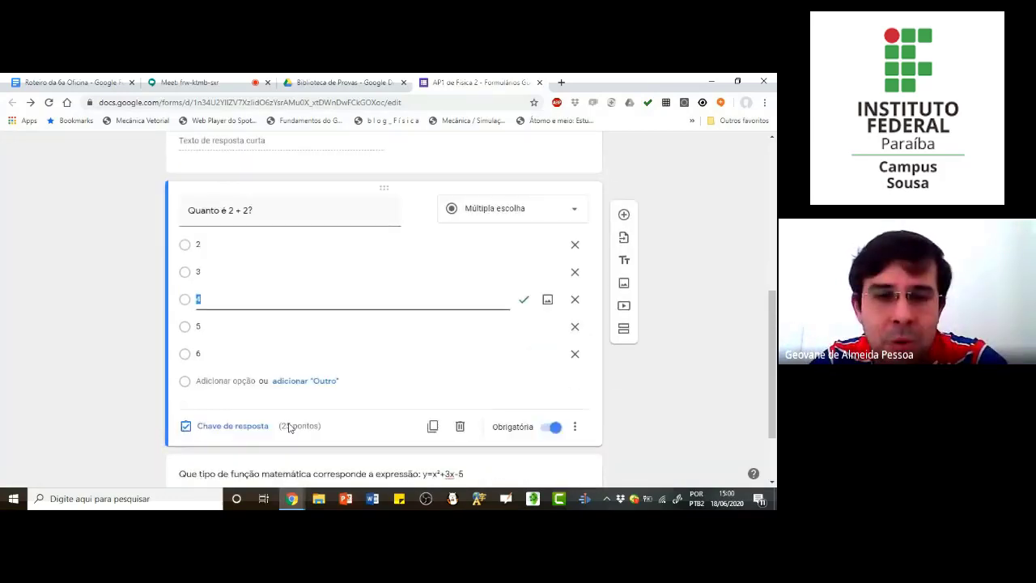
scroll(296, 397, "down", 1)
scroll(356, 397, "down", 1)
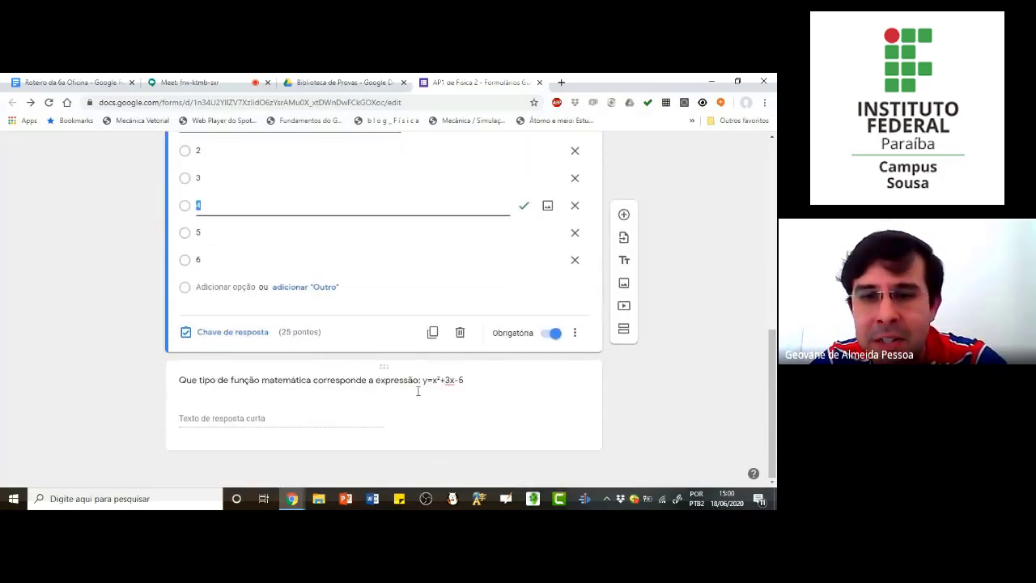
Step: Add an "Upload de arquivo" question after the function-type question and allow participants to upload files to Drive
left_click(470, 424)
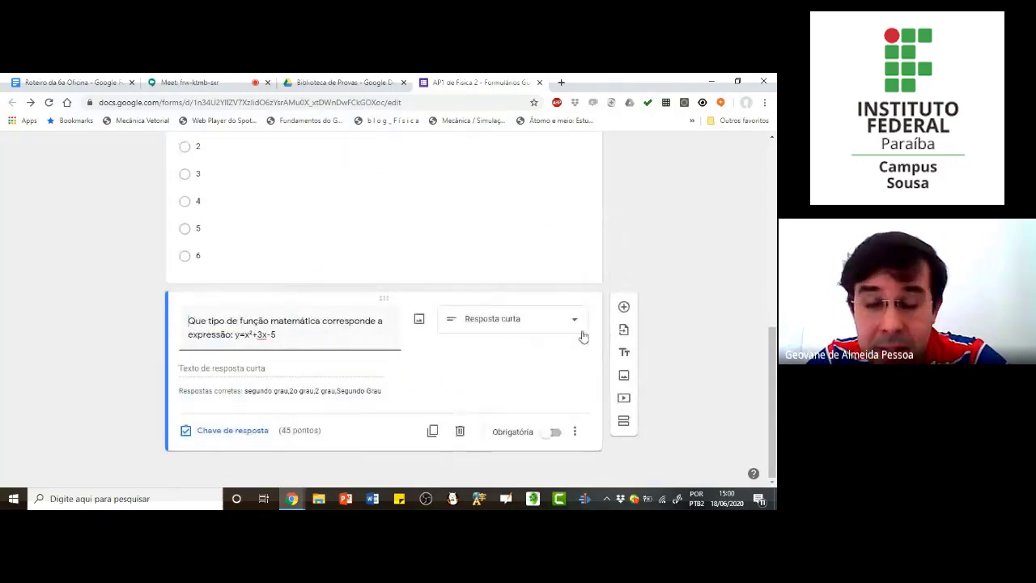
left_click(624, 307)
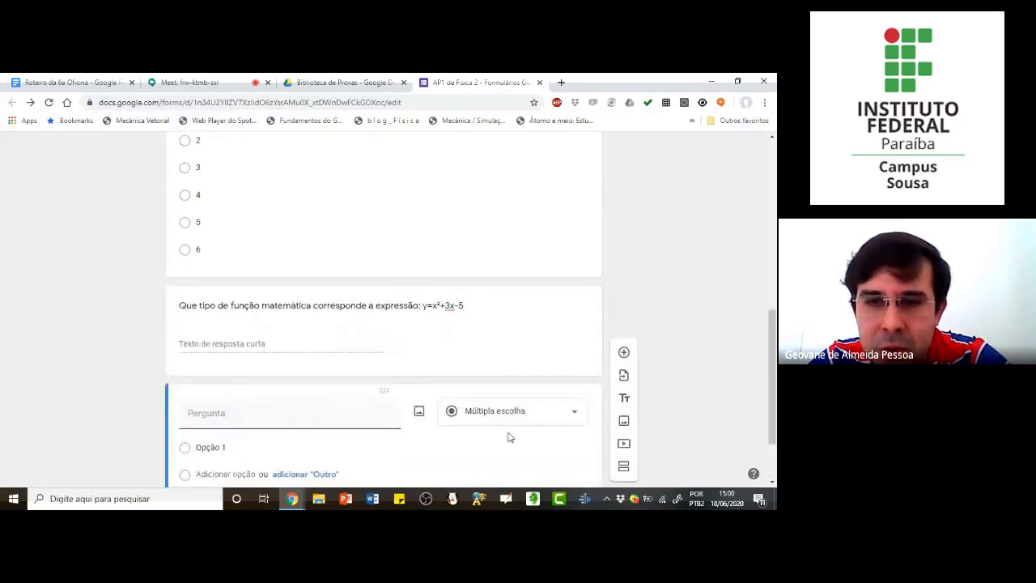
left_click(544, 324)
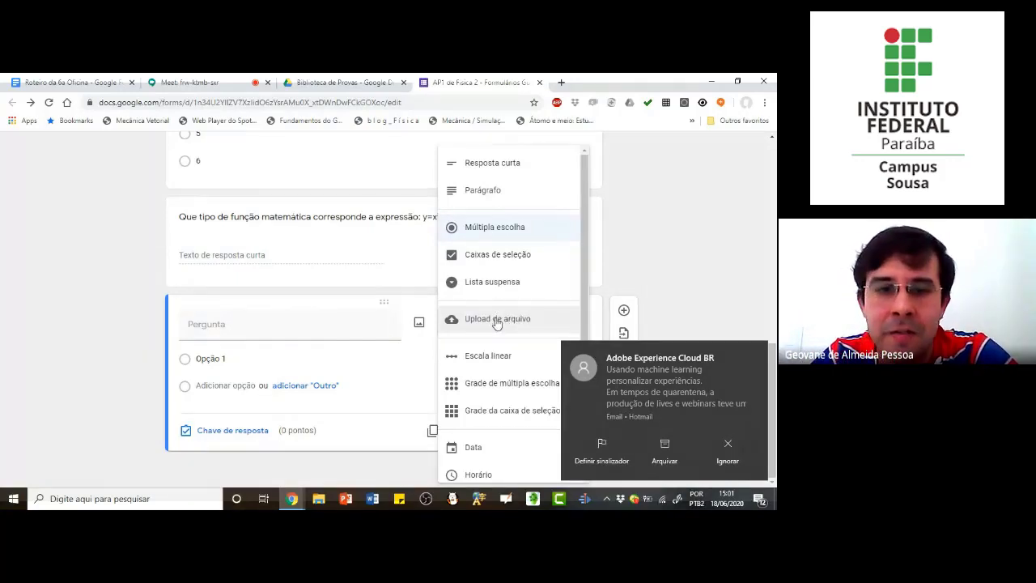
left_click(501, 322)
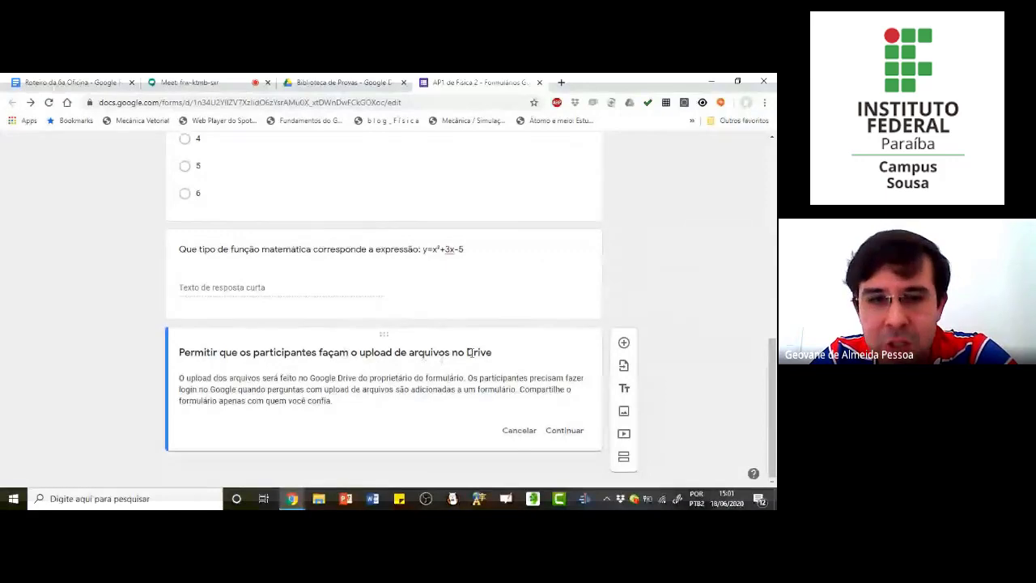
left_click(574, 430)
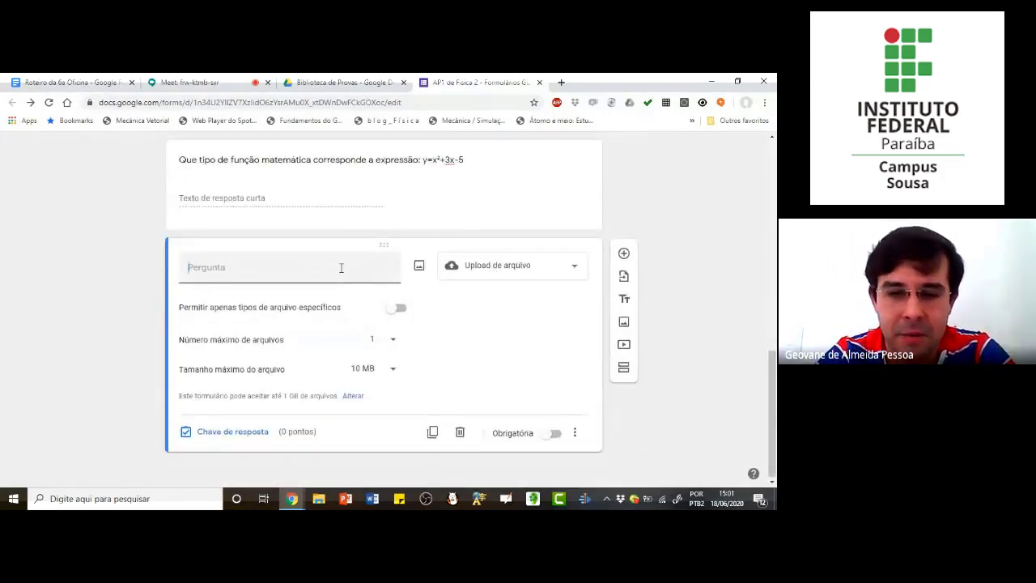
Step: Title the file-upload question "Faça um texto manuscrito sobre o tema tal."
type("Faça um t")
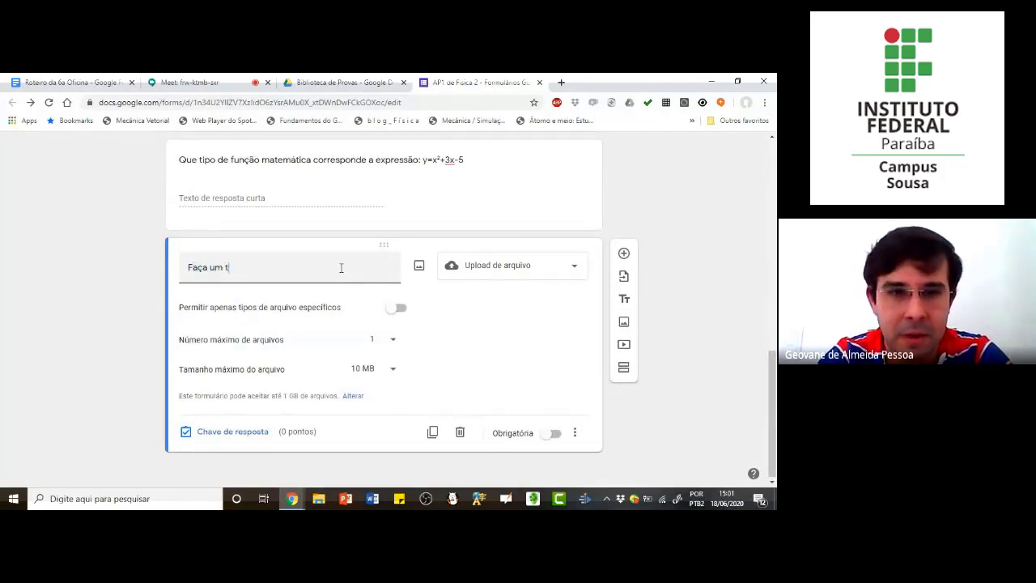
type("exo manus")
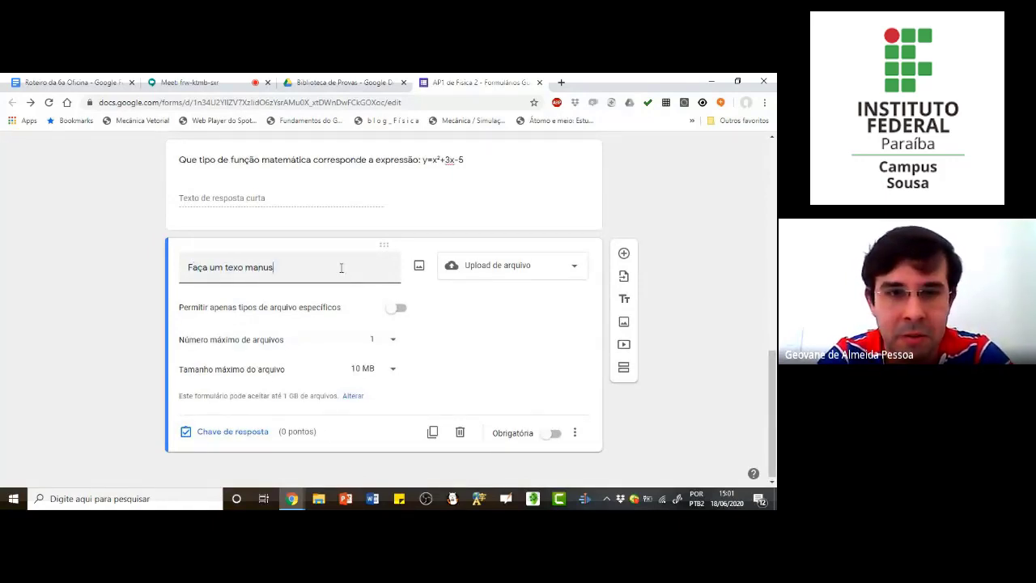
type("crito s")
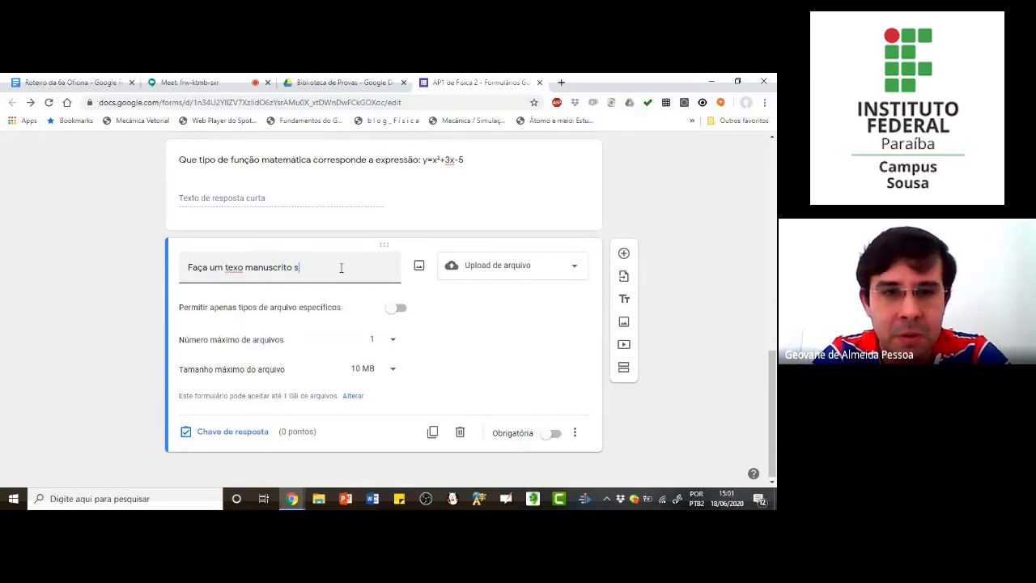
type("obre o tema tal")
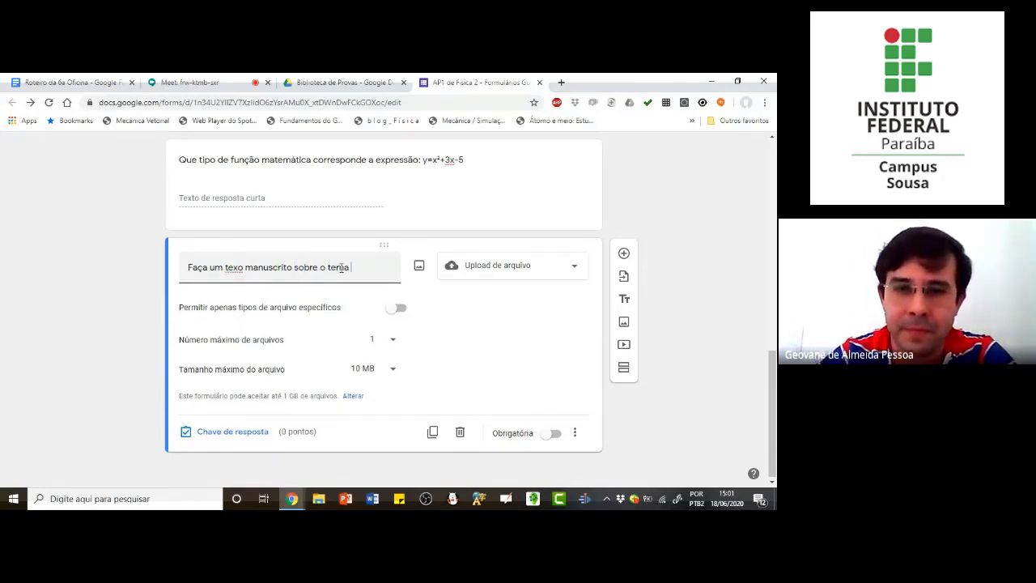
left_click(238, 267)
type("t")
left_click(365, 270)
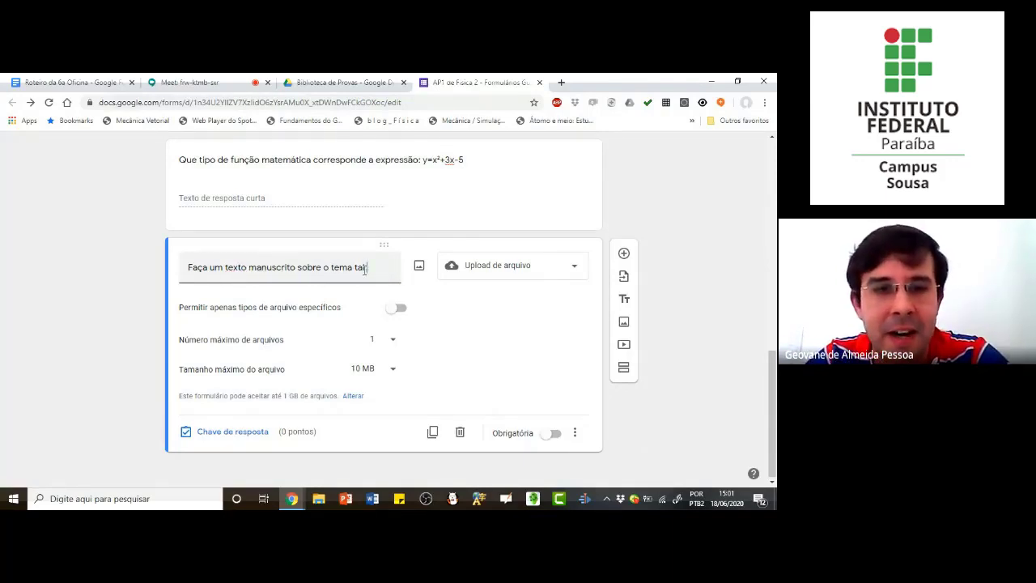
type(".")
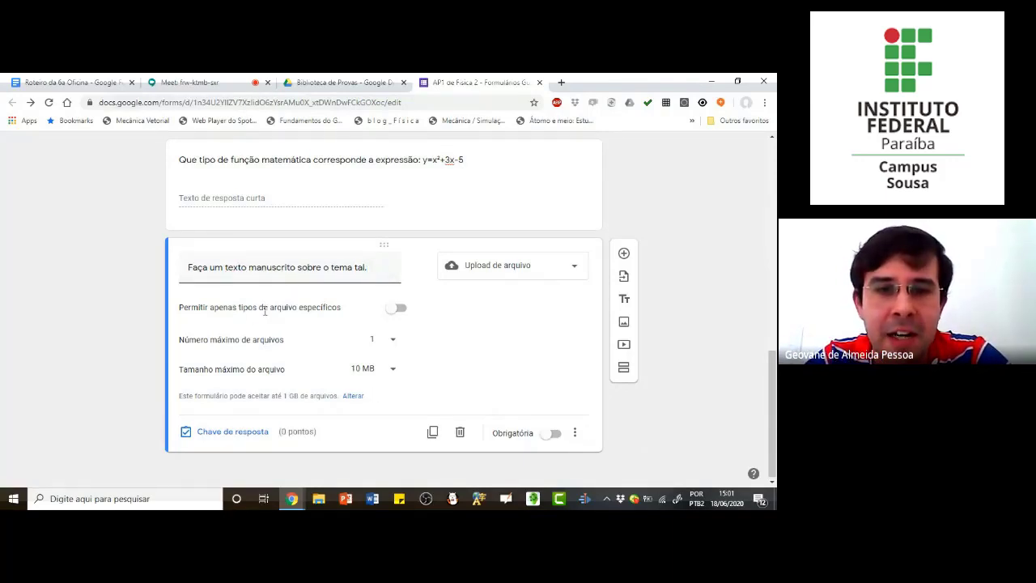
Step: Restrict the file-upload question to PDF files and set its maximum file size to 100 MB
left_click(398, 313)
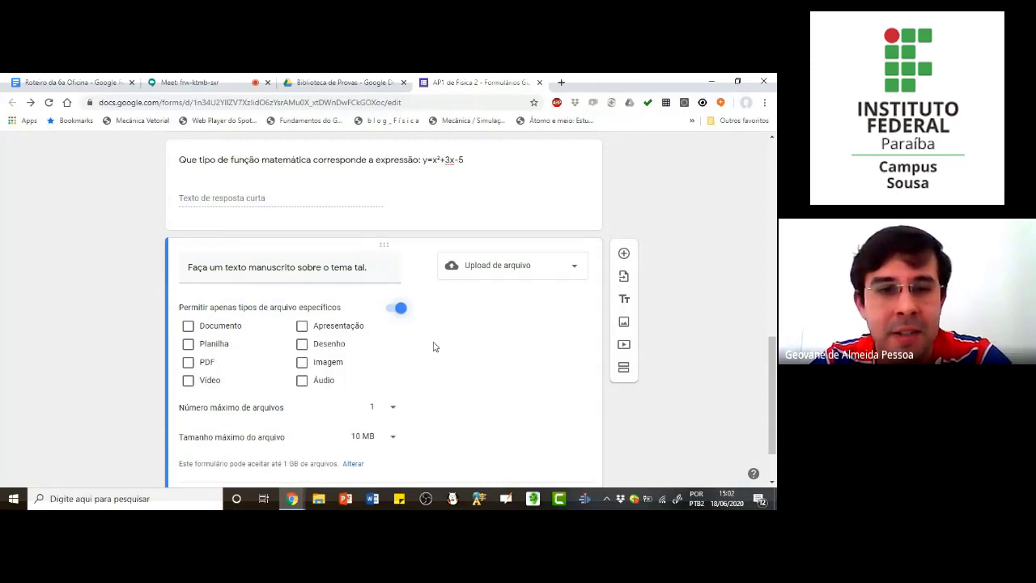
left_click(188, 362)
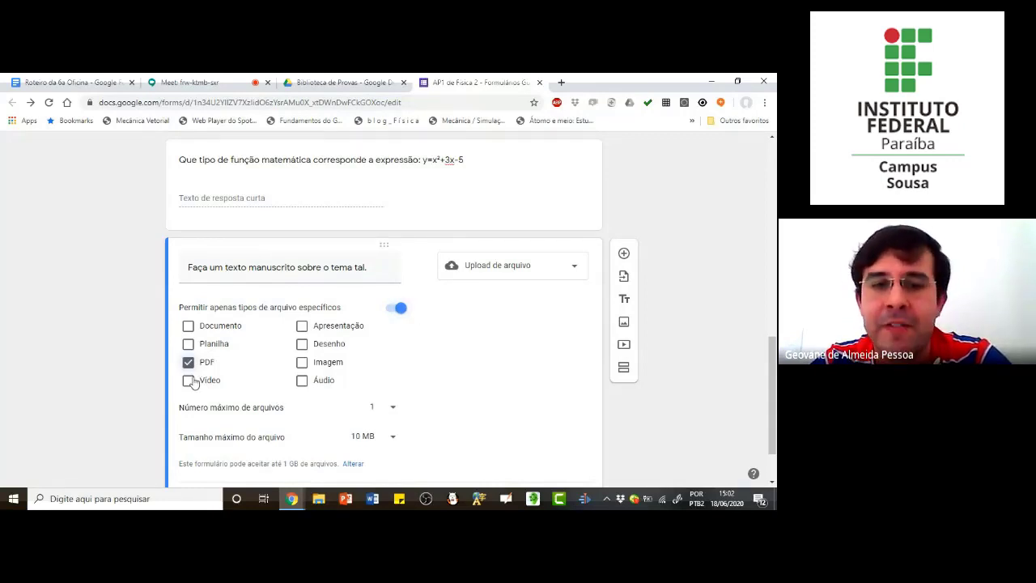
scroll(289, 386, "down", 1)
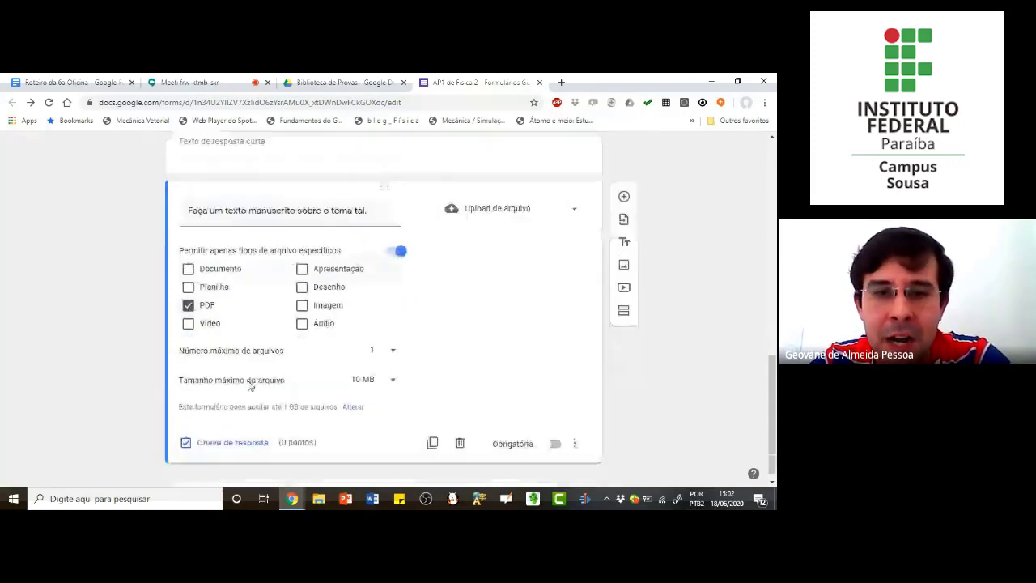
left_click(392, 381)
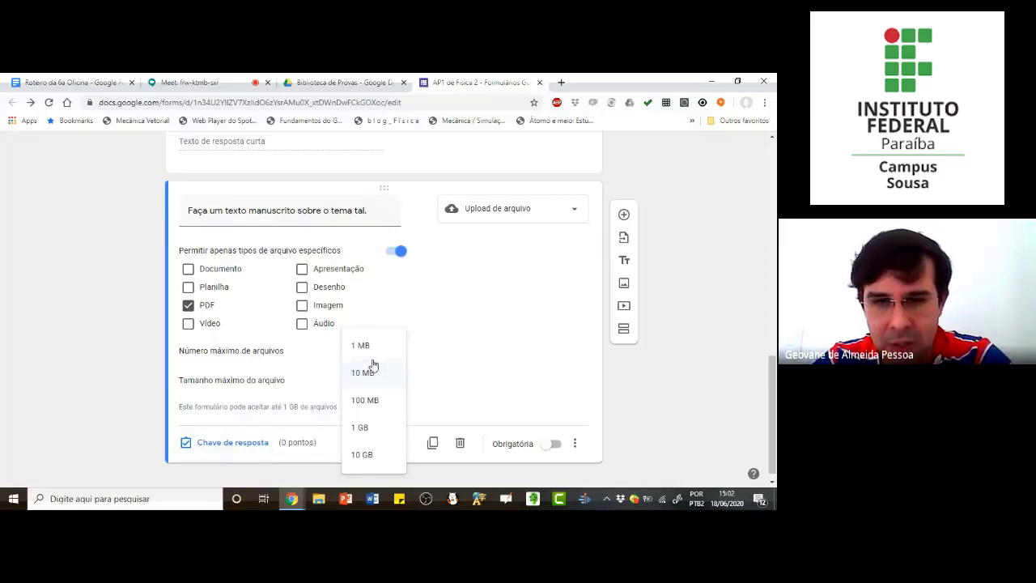
left_click(373, 401)
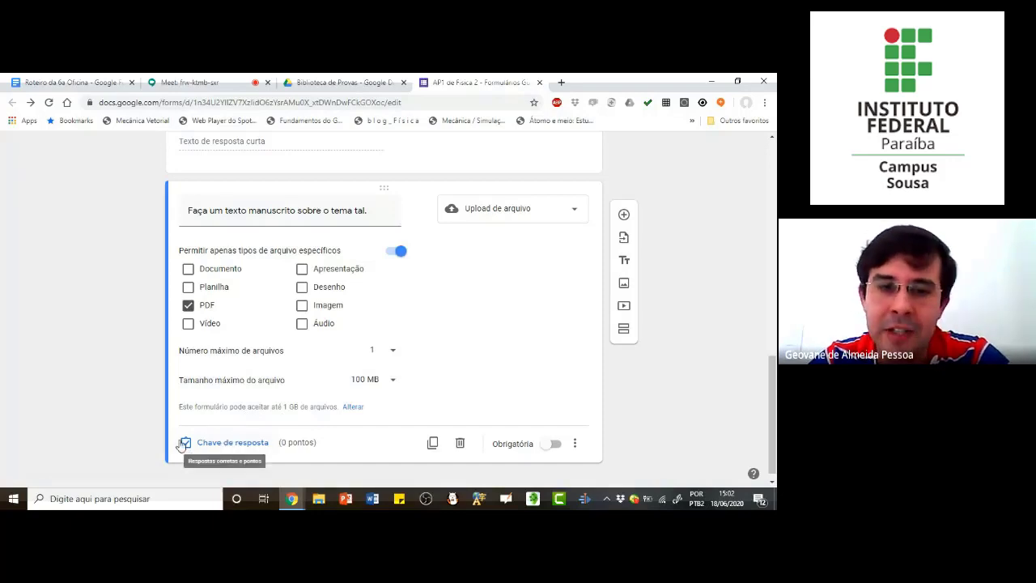
Step: Assign 30 points to the file-upload question and make it required
left_click(241, 444)
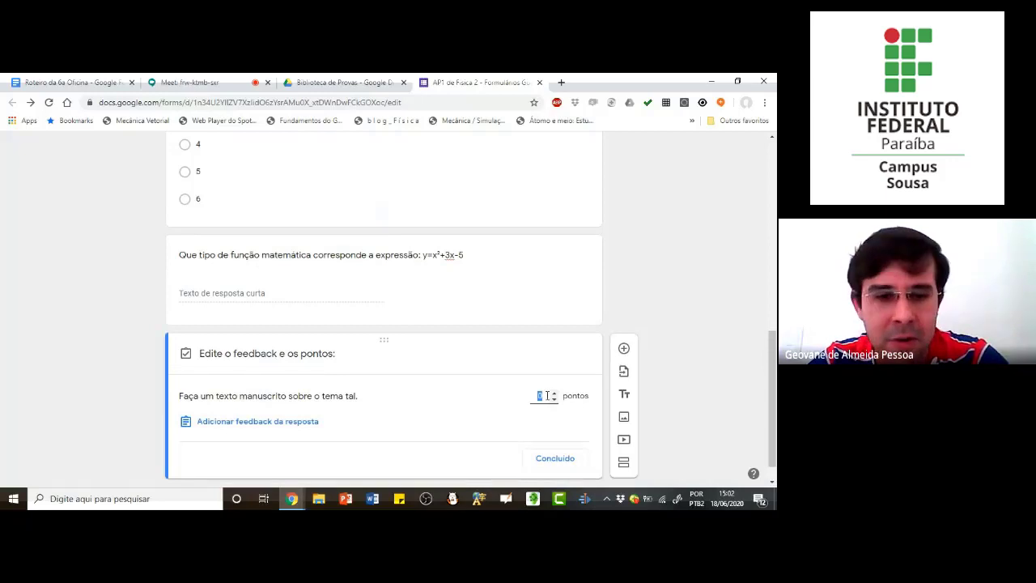
type("30")
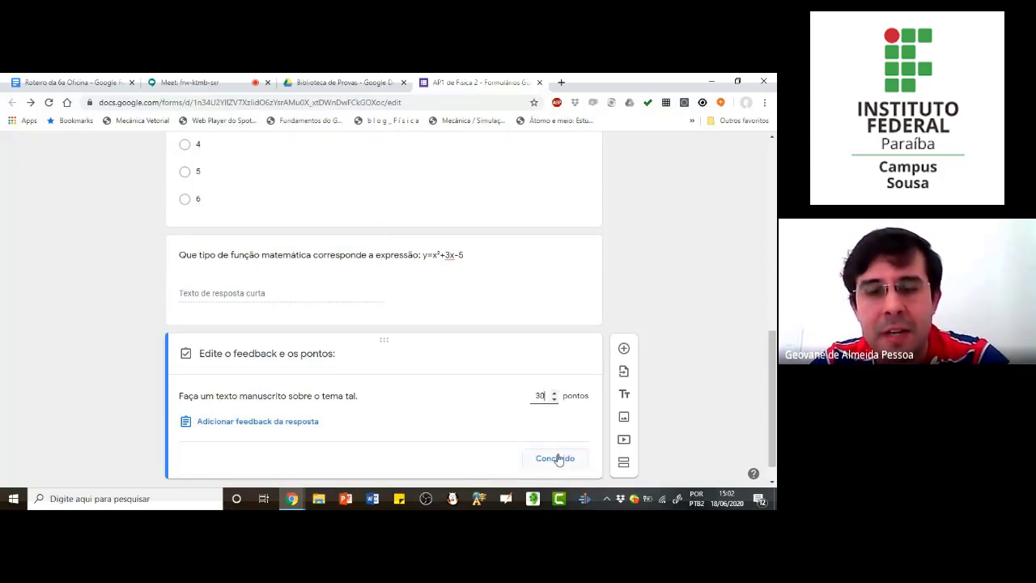
left_click(558, 458)
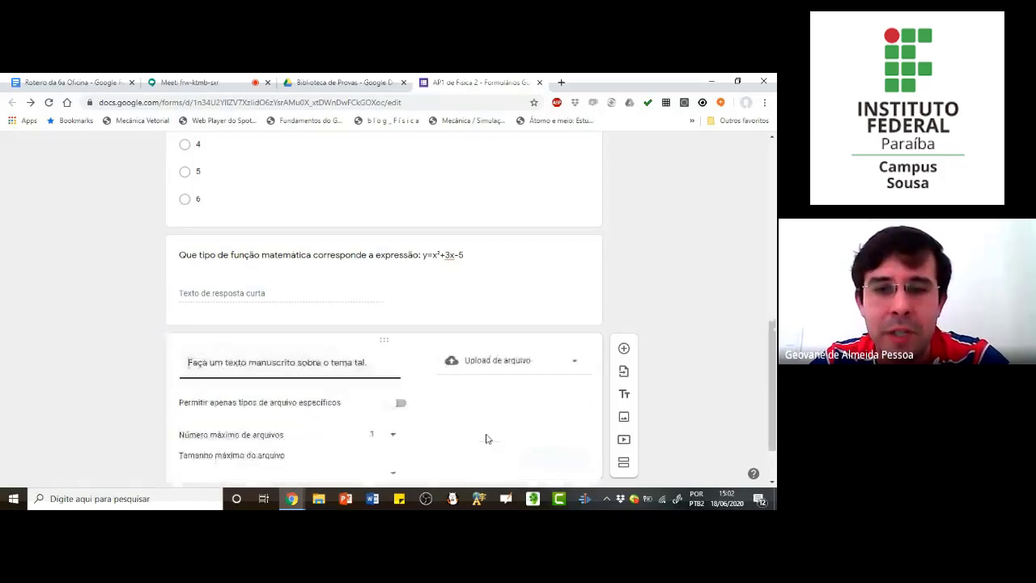
scroll(486, 438, "down", 1)
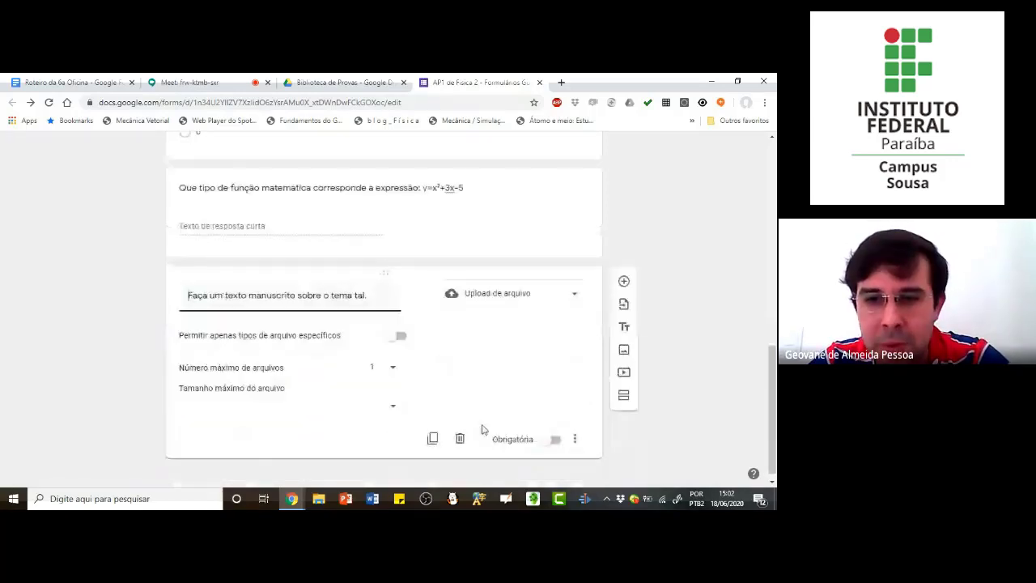
left_click(554, 434)
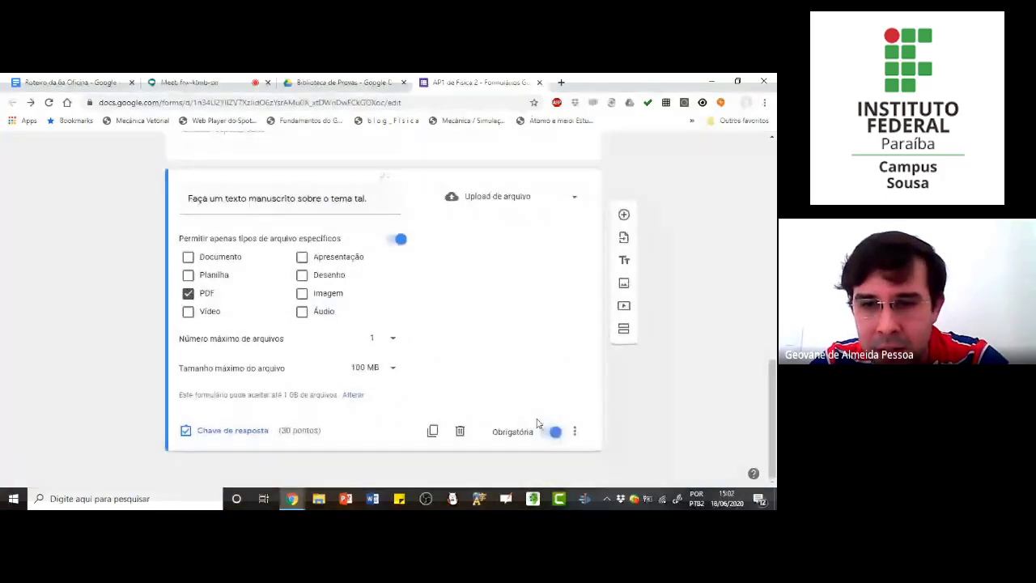
Step: Make the function-type question required
scroll(537, 423, "up", 4)
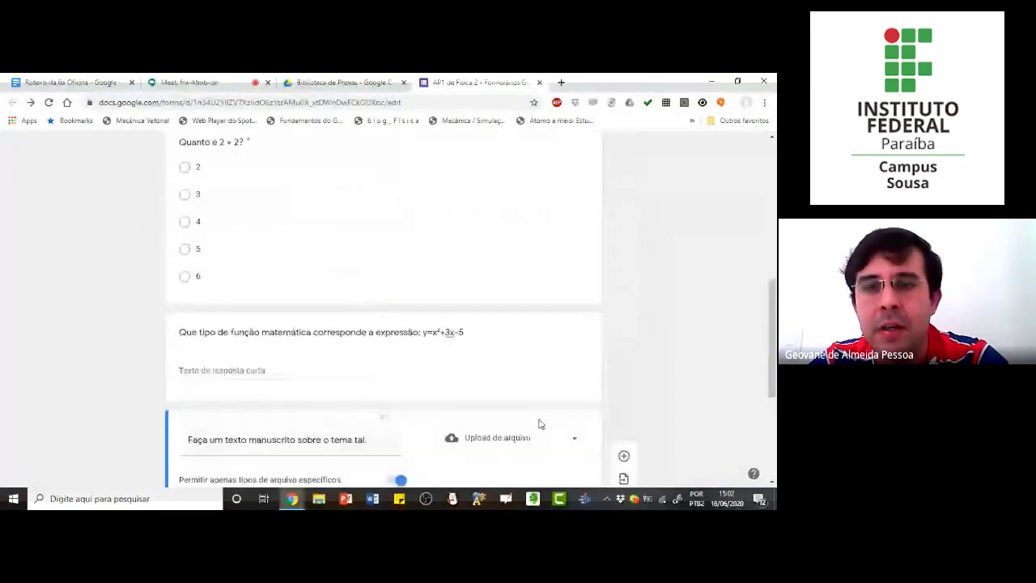
left_click(489, 403)
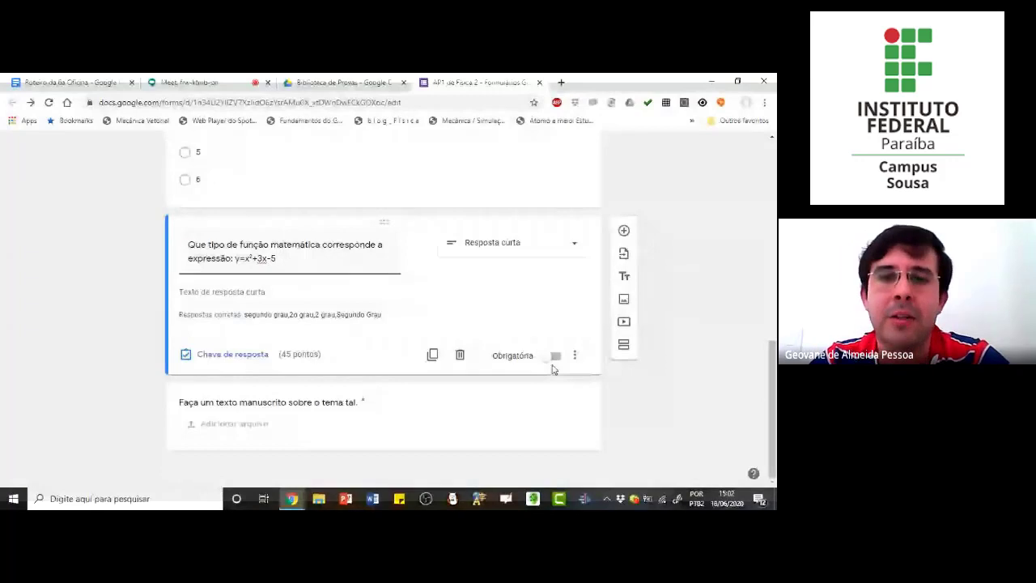
scroll(542, 360, "up", 2)
Step: Review the exam's questions and total points, and switch to the "Biblioteca de Provas" folder in Google Drive
left_click(532, 272)
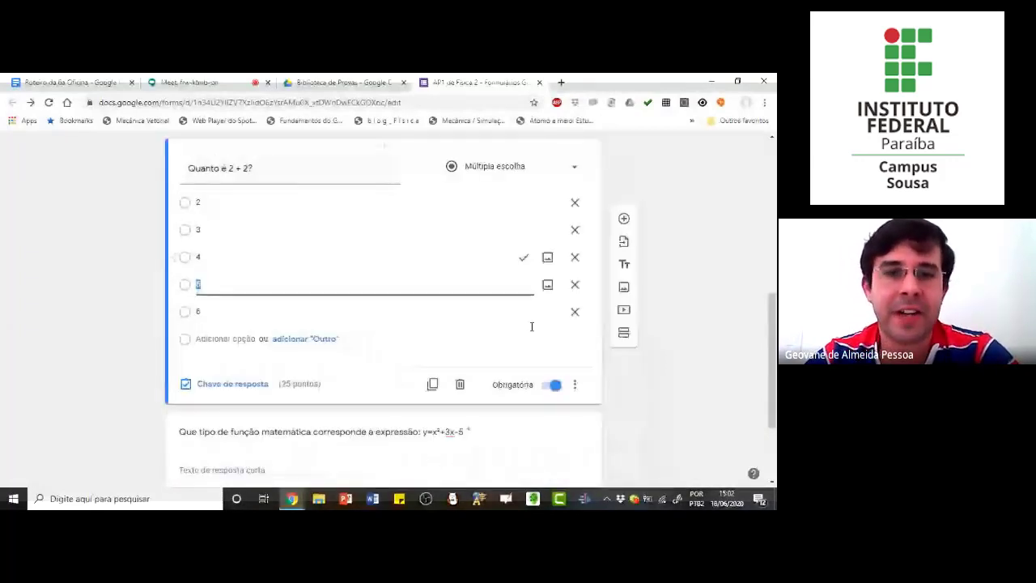
scroll(537, 349, "down", 3)
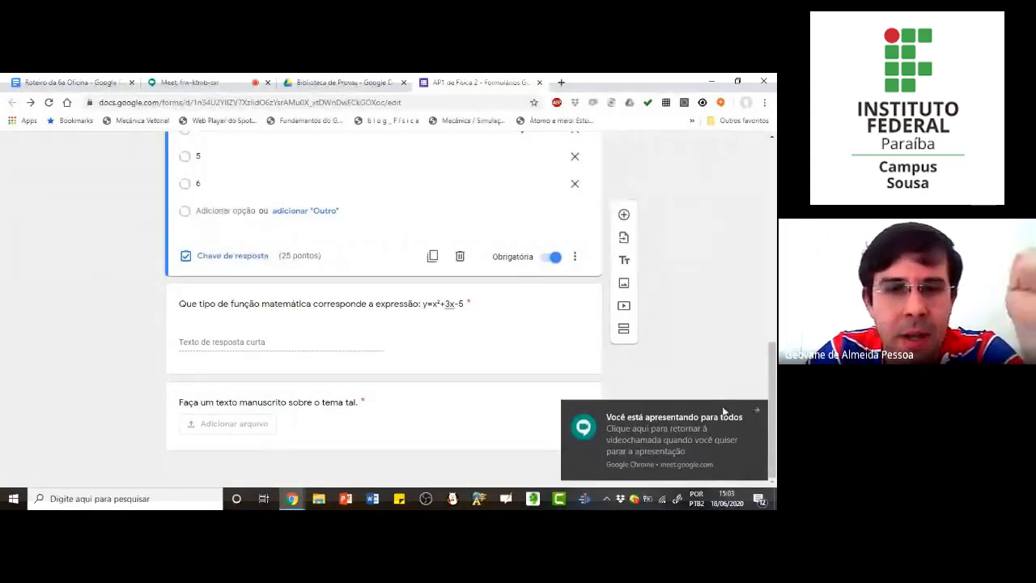
left_click(756, 410)
scroll(360, 274, "up", 3)
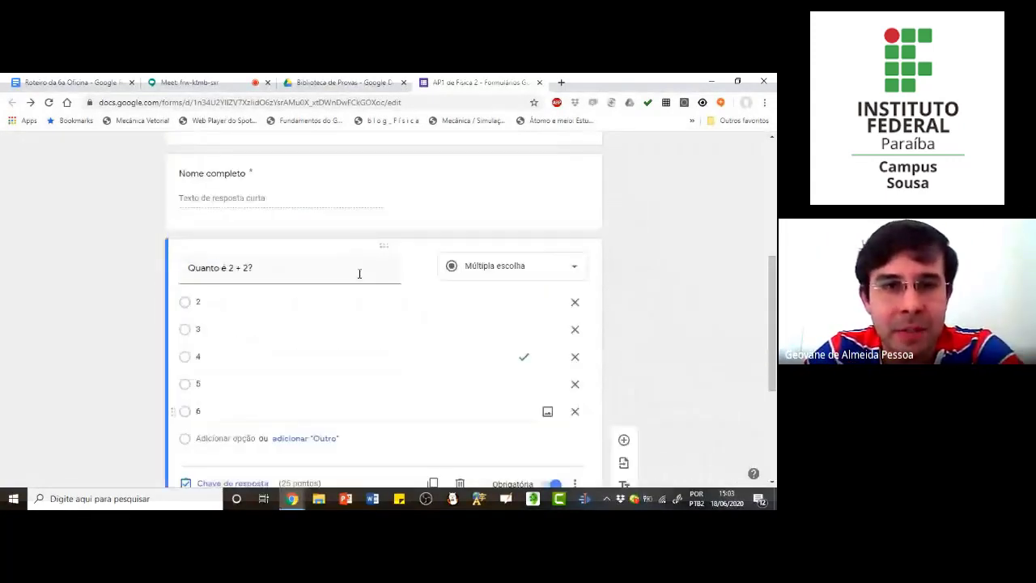
scroll(360, 274, "up", 10)
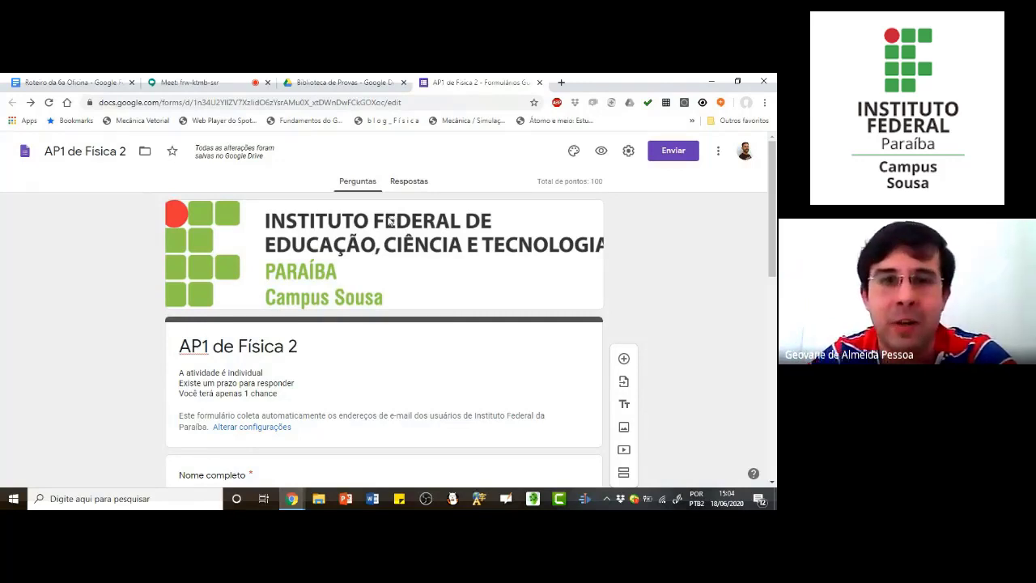
left_click(344, 83)
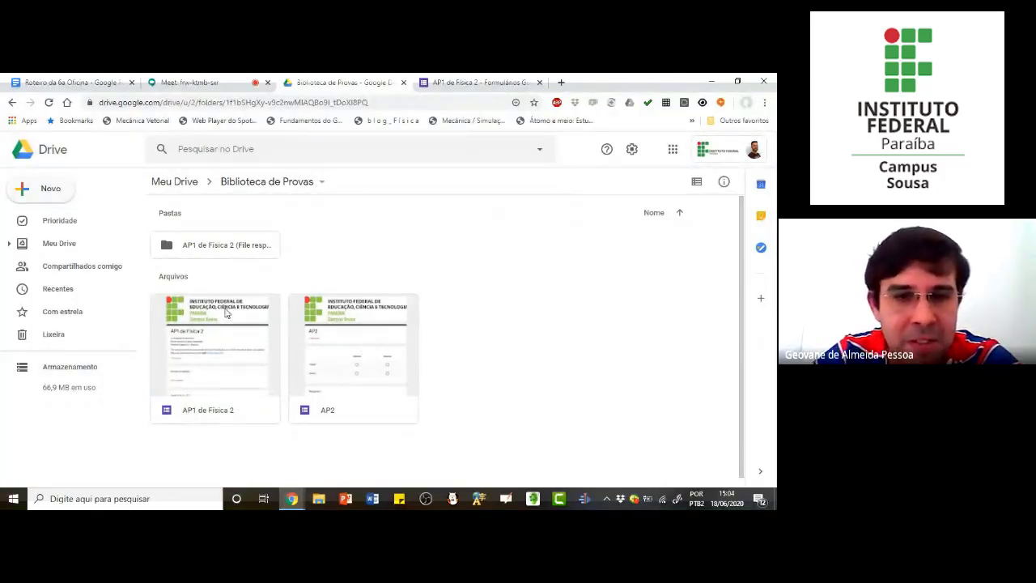
Step: Delete the "AP2" form from the "Biblioteca de Provas" folder
left_click(363, 352)
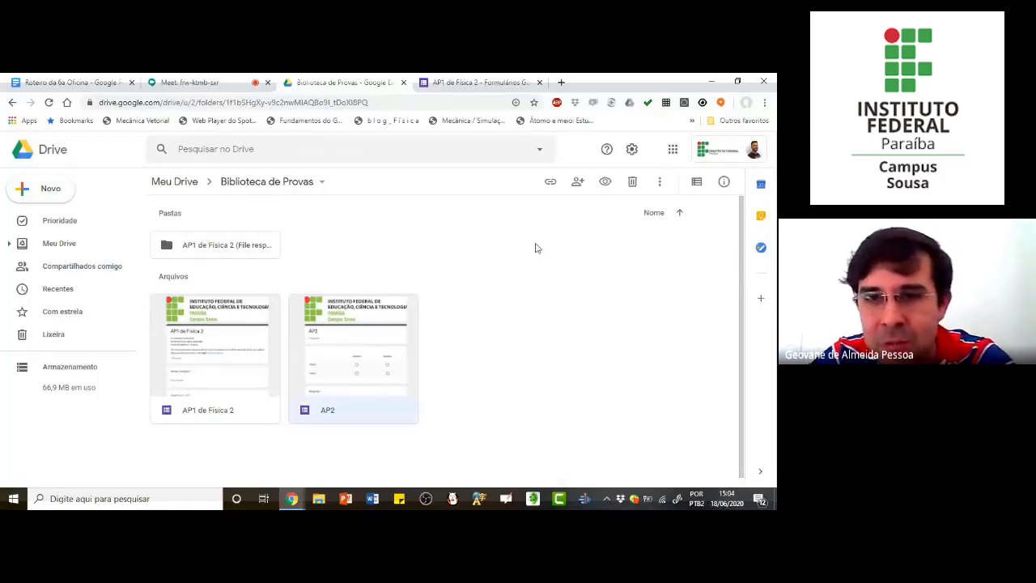
left_click(632, 183)
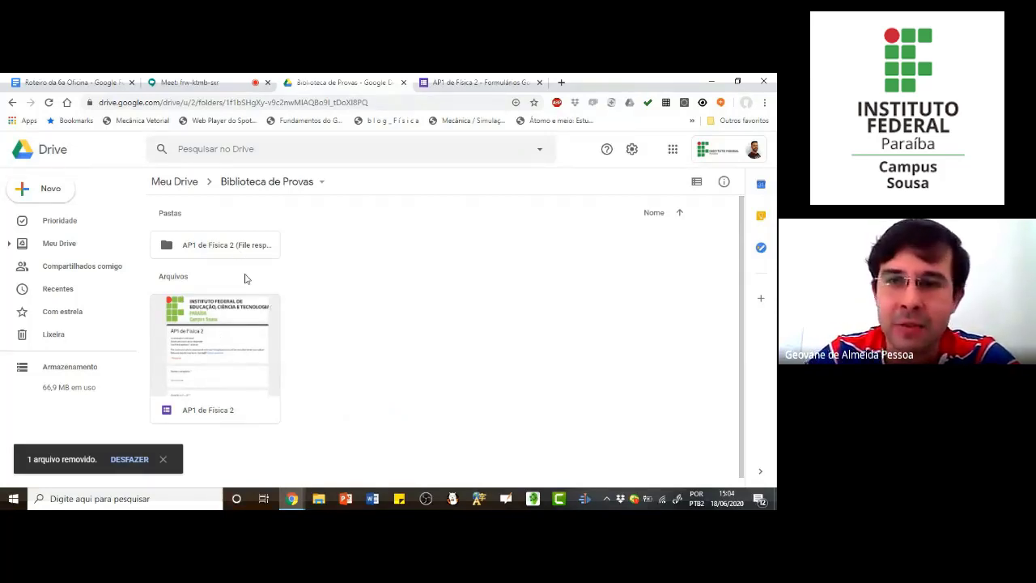
left_click(673, 153)
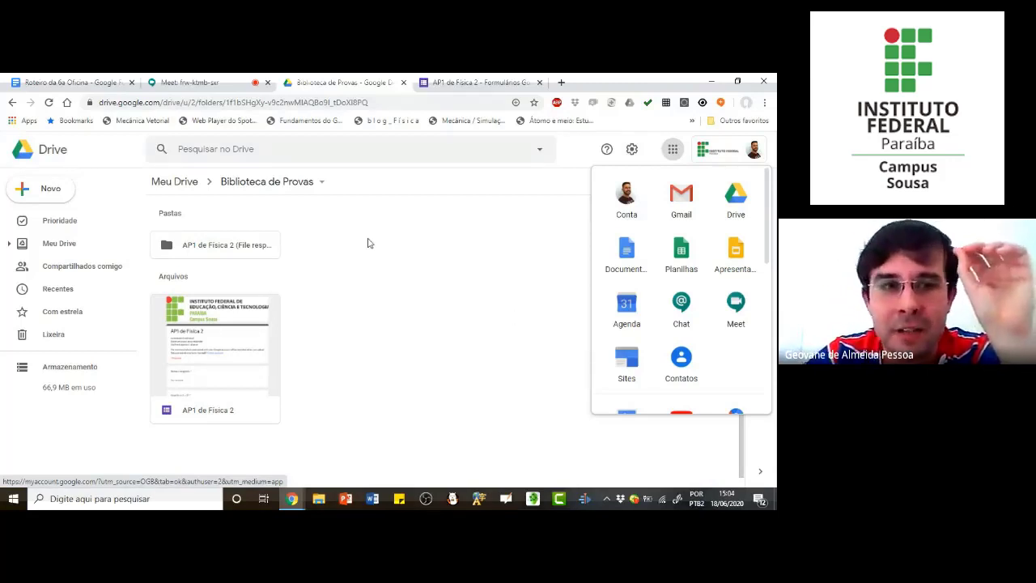
left_click(673, 150)
left_click(674, 148)
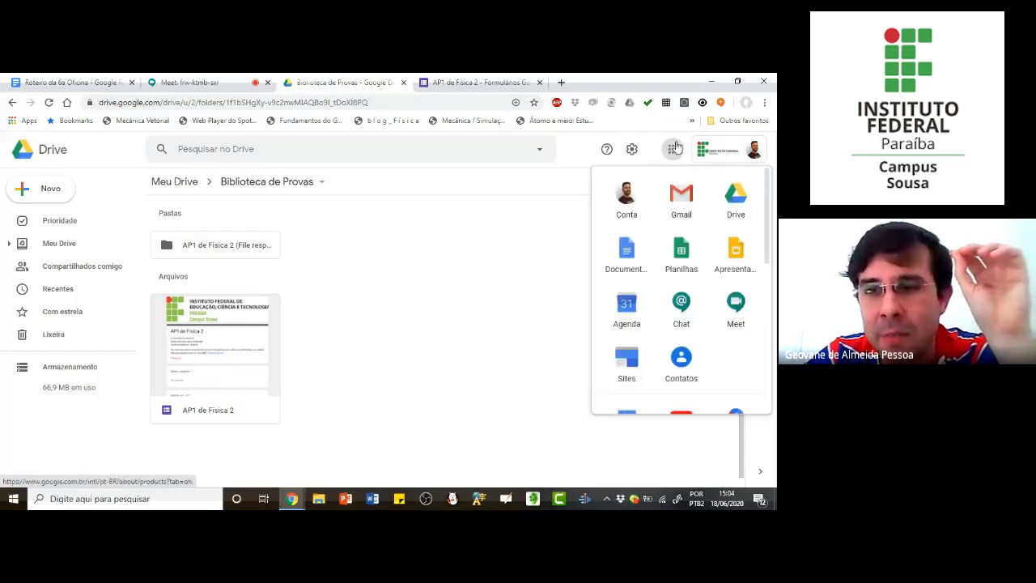
scroll(689, 219, "down", 3)
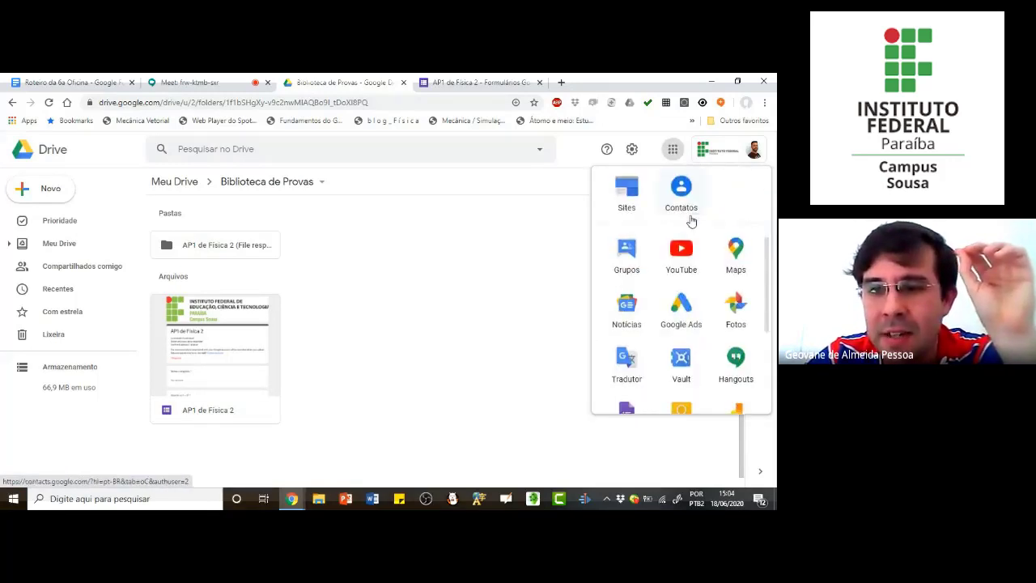
scroll(689, 219, "down", 5)
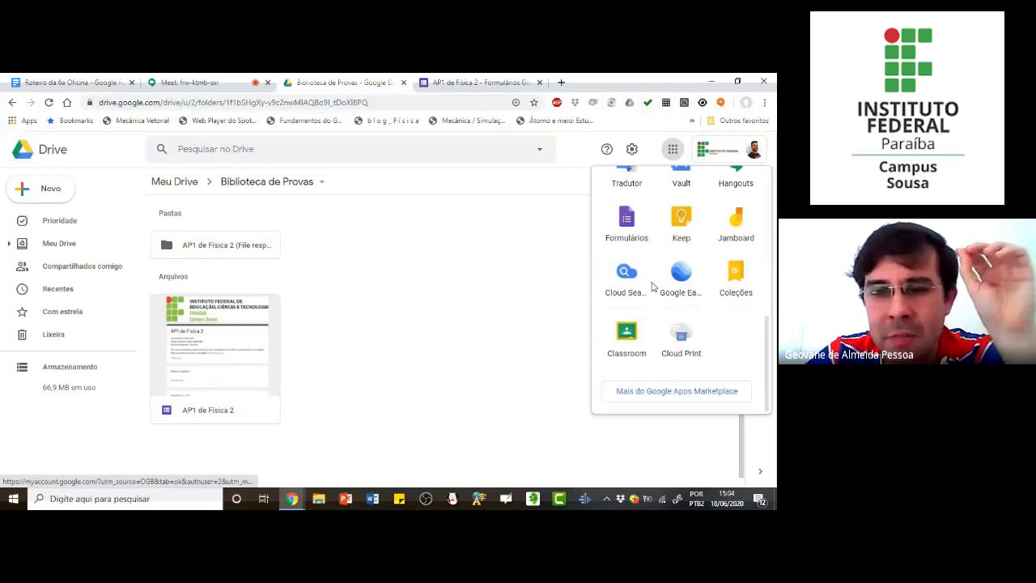
left_click(629, 337)
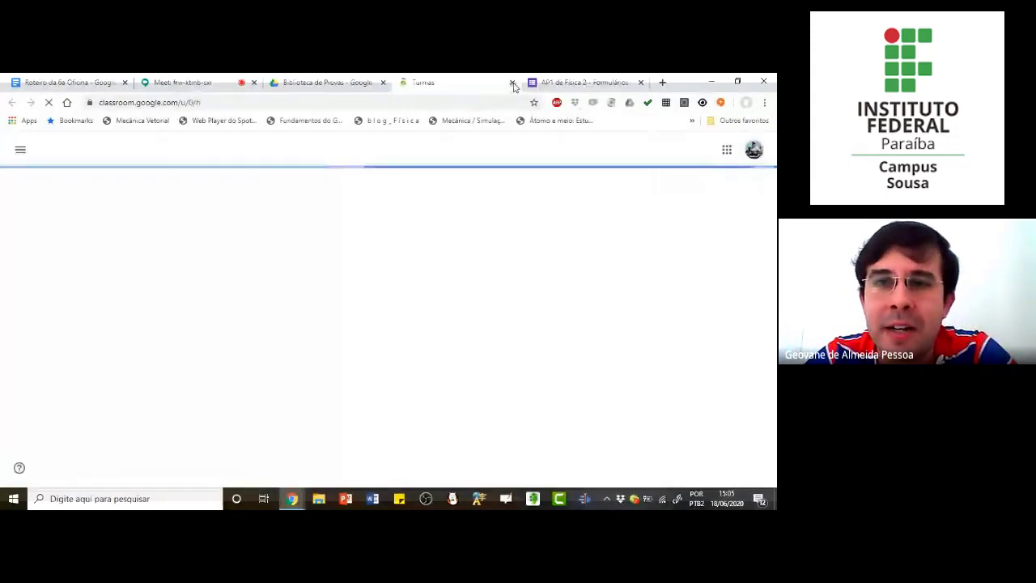
left_click(512, 82)
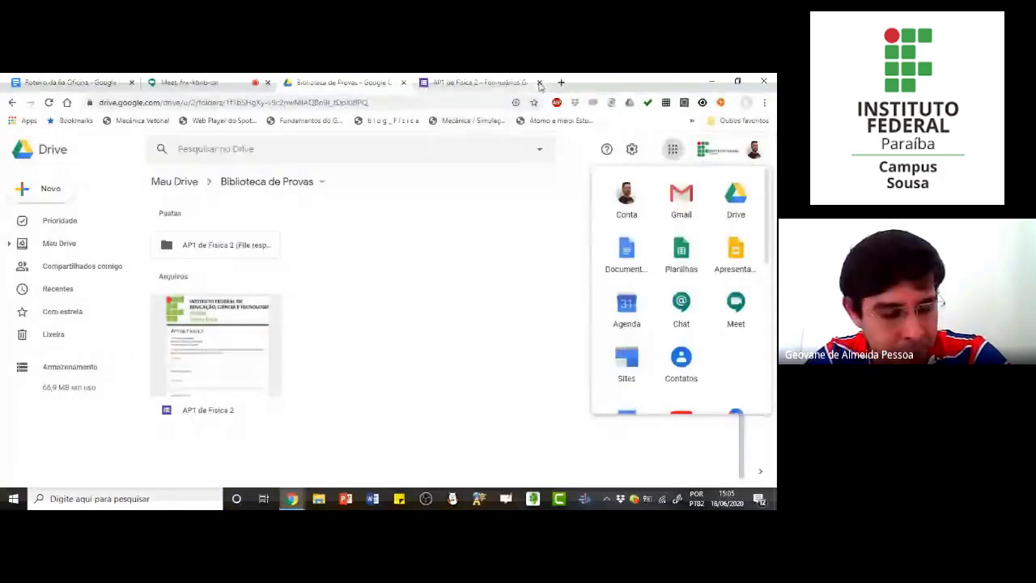
Step: Open suap.ifpb.edu.br in a new browser tab
key("ctrl+t")
type("suap.ifpb.edu.br")
key("Return")
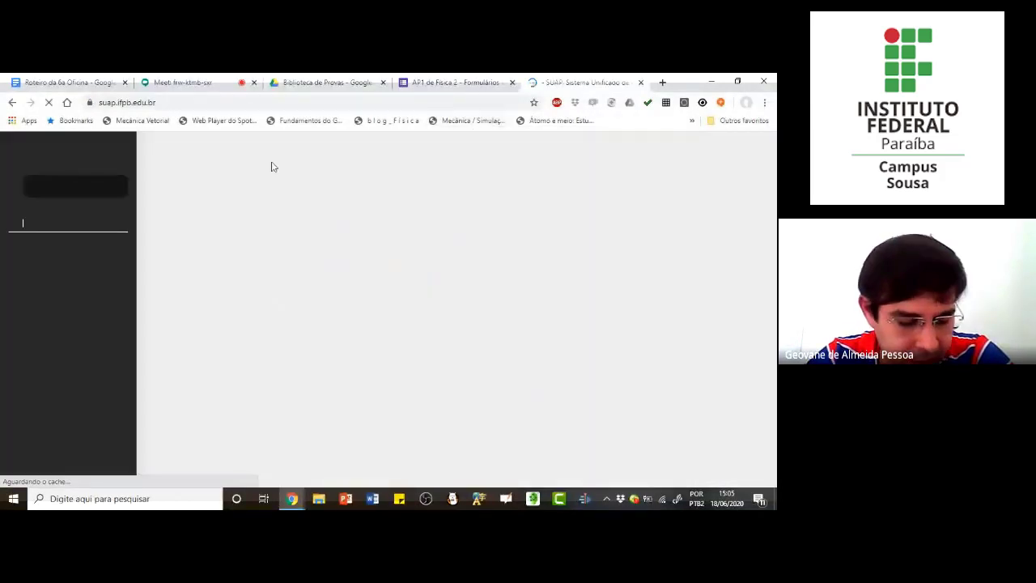
Step: Return to the "AP1 de Física 2" form and upload the blue bird image 1566703063099.png to the "Quanto é 2 + 2?" question
left_click(448, 84)
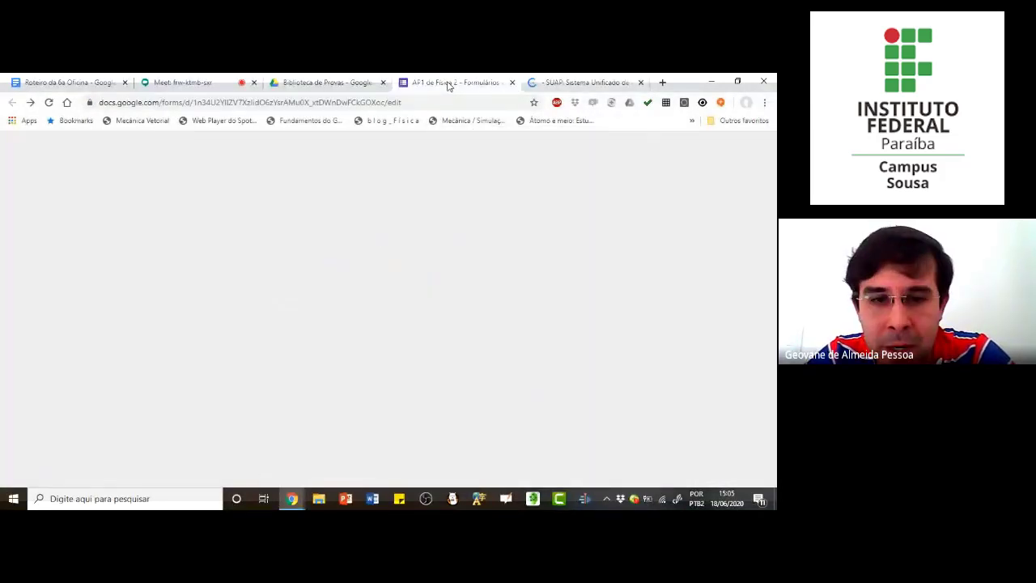
scroll(384, 247, "down", 5)
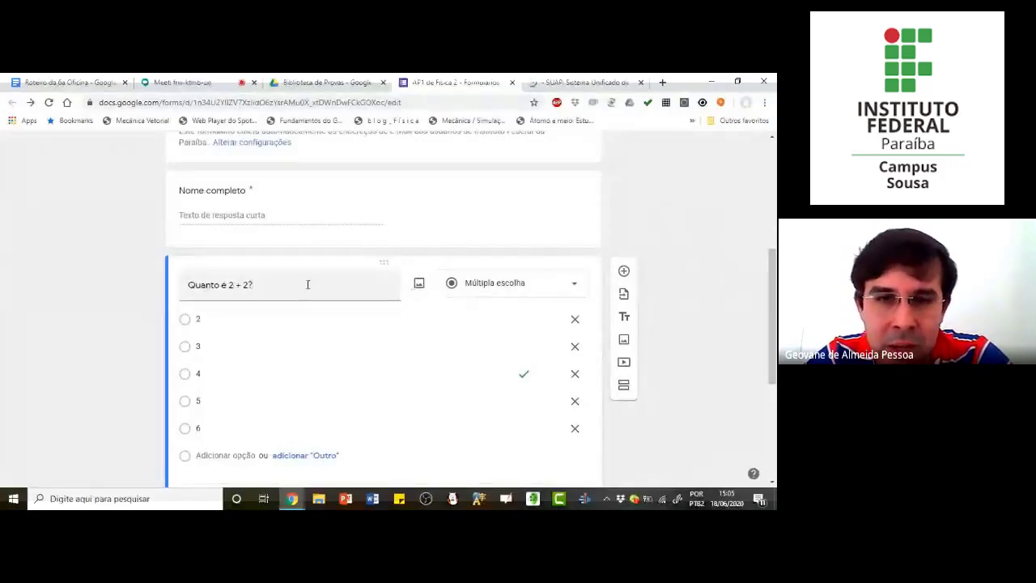
left_click(420, 285)
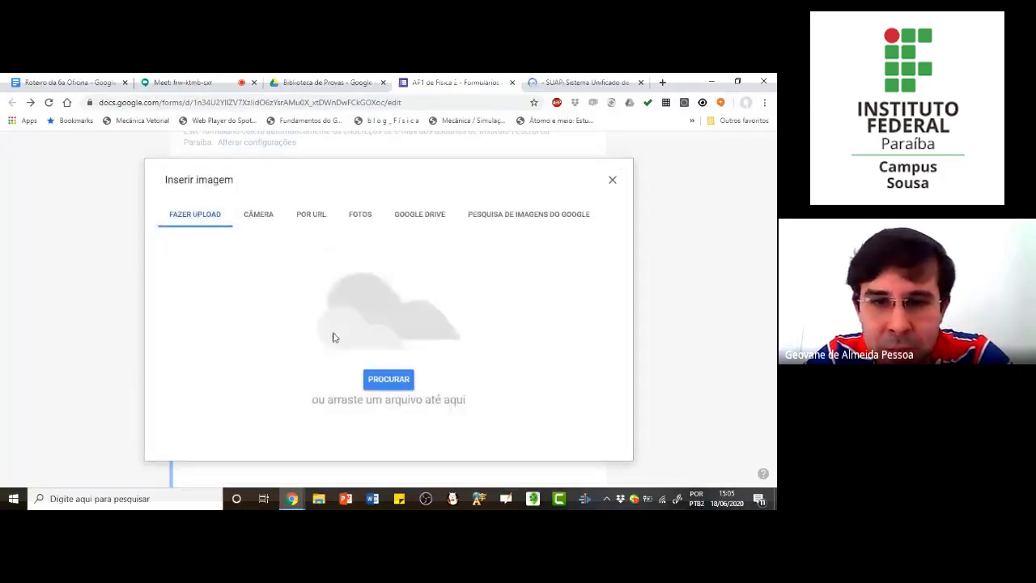
left_click(389, 379)
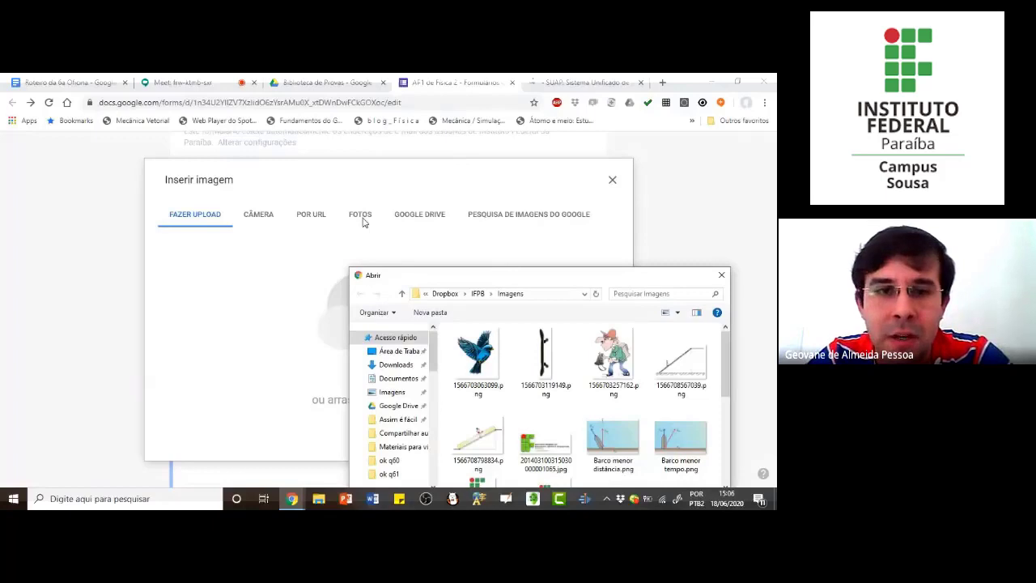
left_click_drag(566, 281, 388, 154)
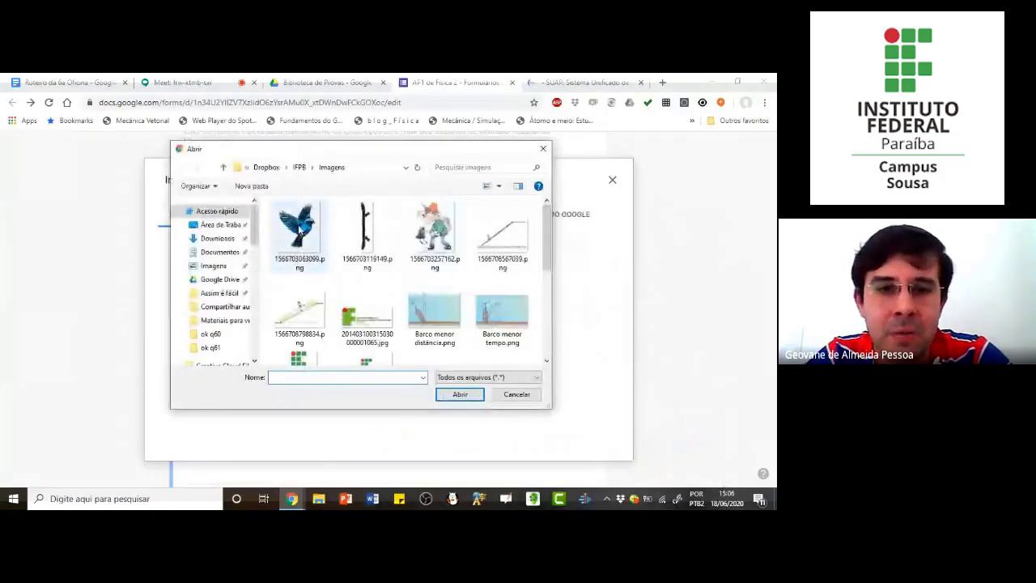
double_click(299, 230)
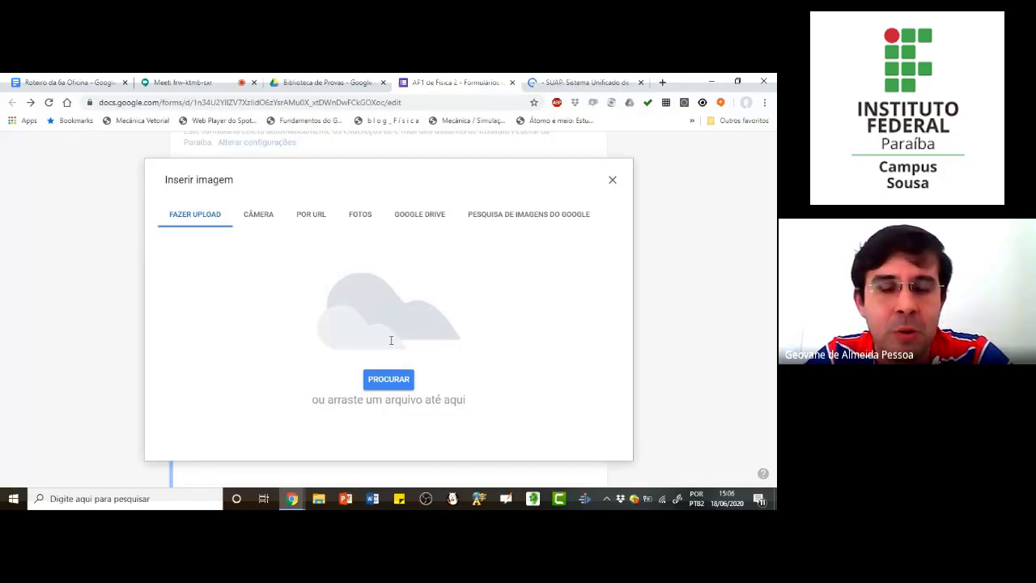
key("Escape")
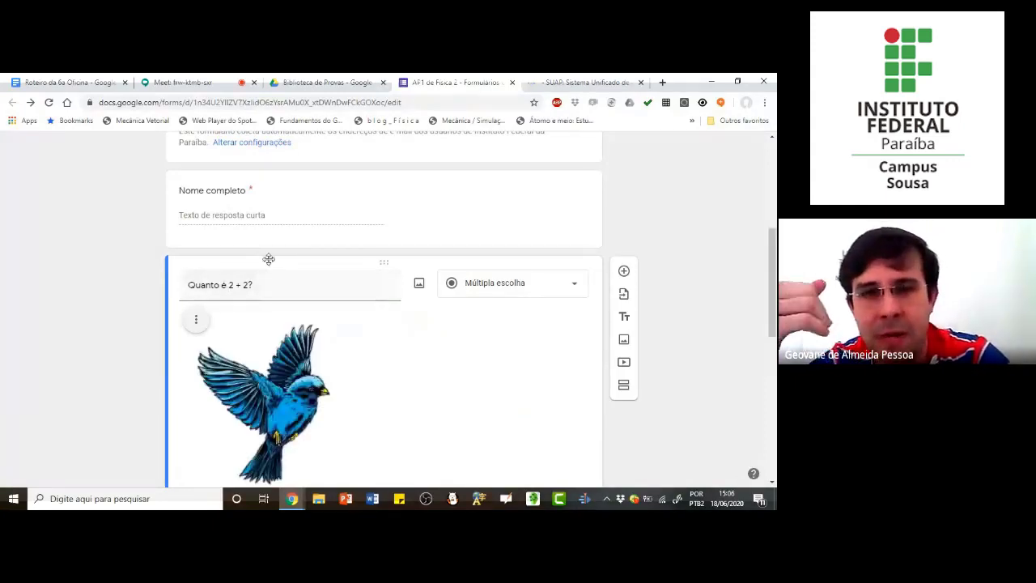
Step: Review the illustrated "Quanto é 2 + 2?" question, its answer options and the questions below it
scroll(156, 305, "down", 3)
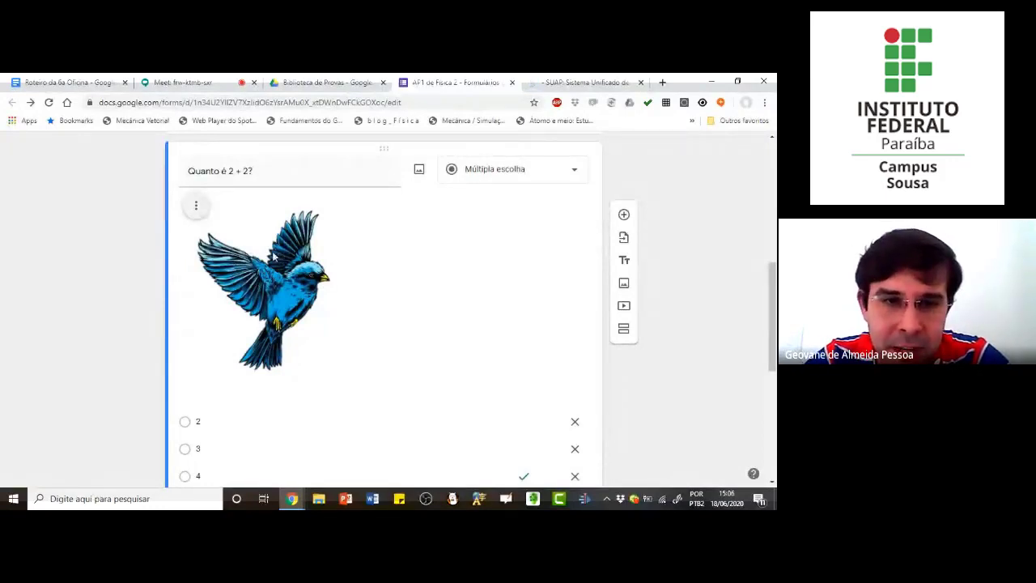
scroll(303, 283, "down", 1)
scroll(303, 283, "down", 3)
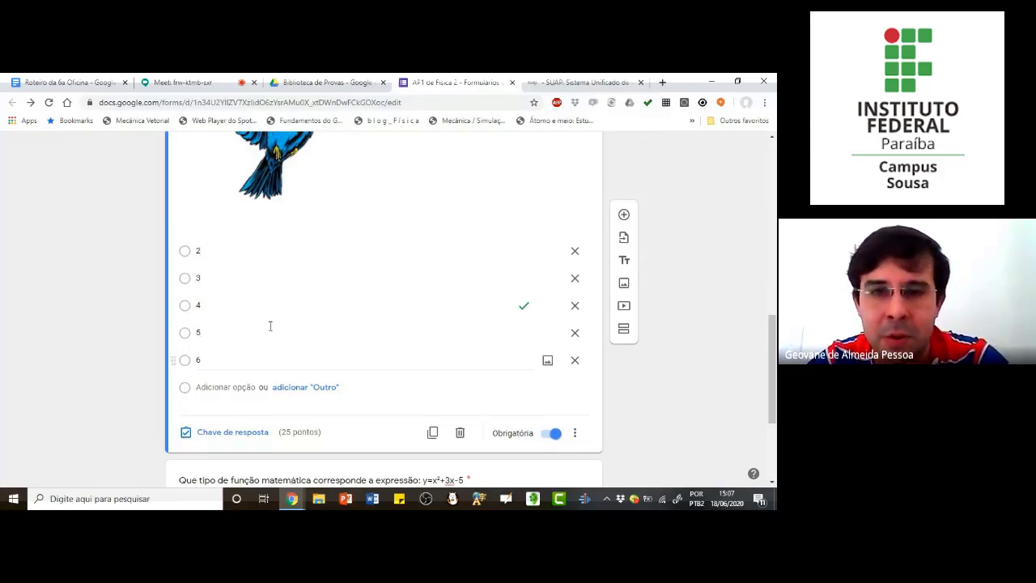
scroll(299, 316, "up", 2)
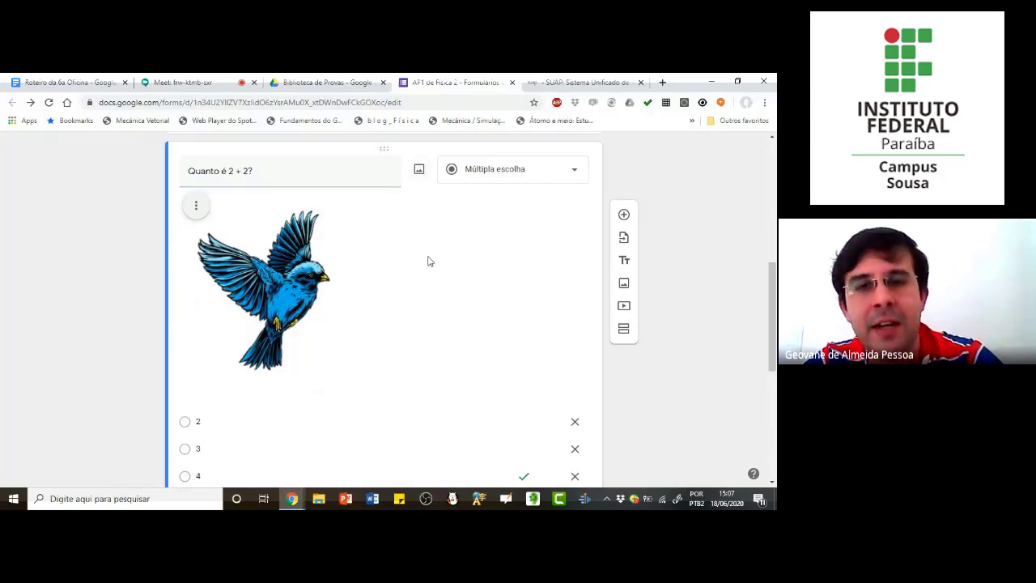
scroll(441, 258, "down", 1)
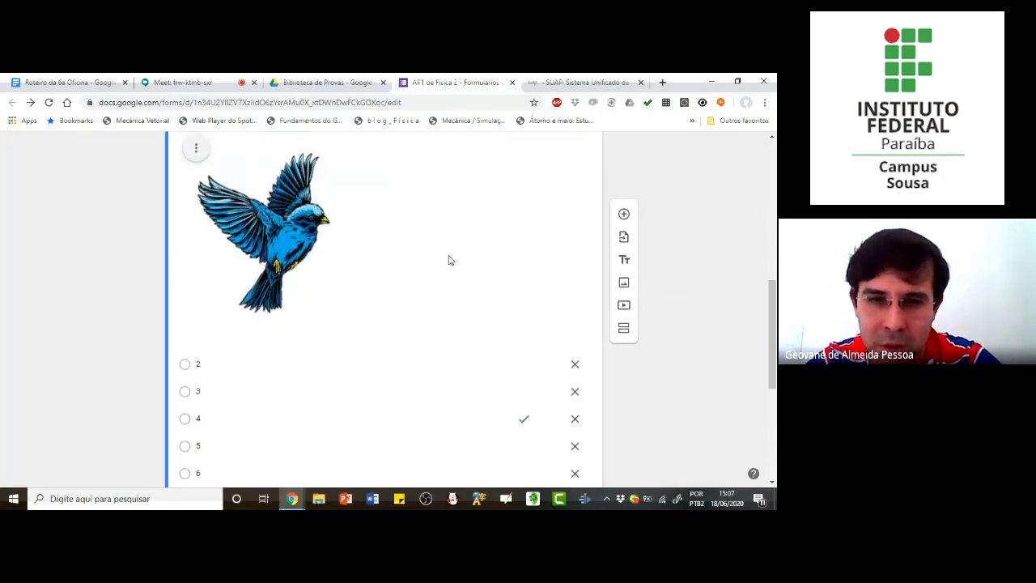
scroll(449, 259, "down", 4)
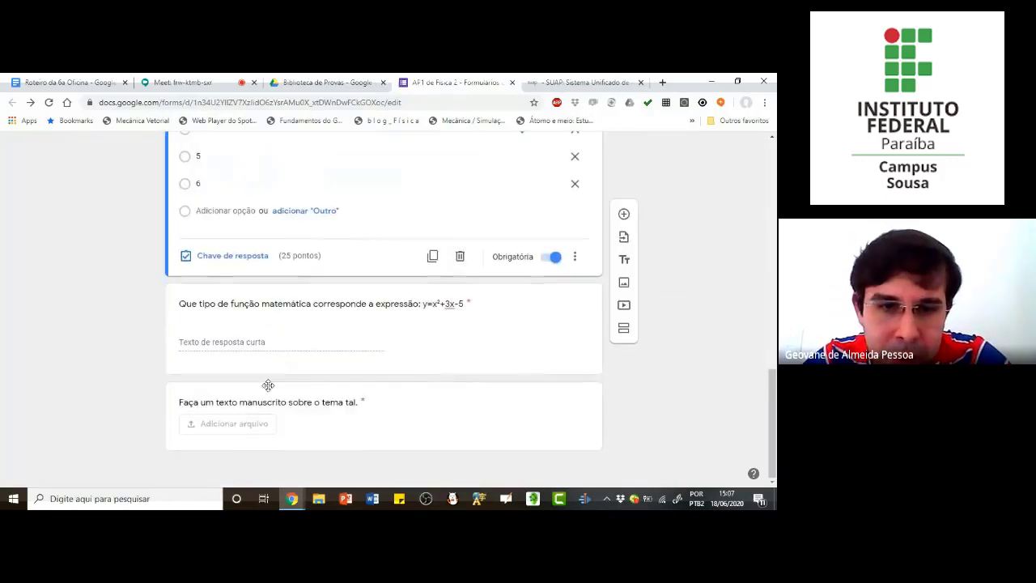
Step: Start adding a video after the file-upload question and compare the YouTube search and URL options
left_click(377, 421)
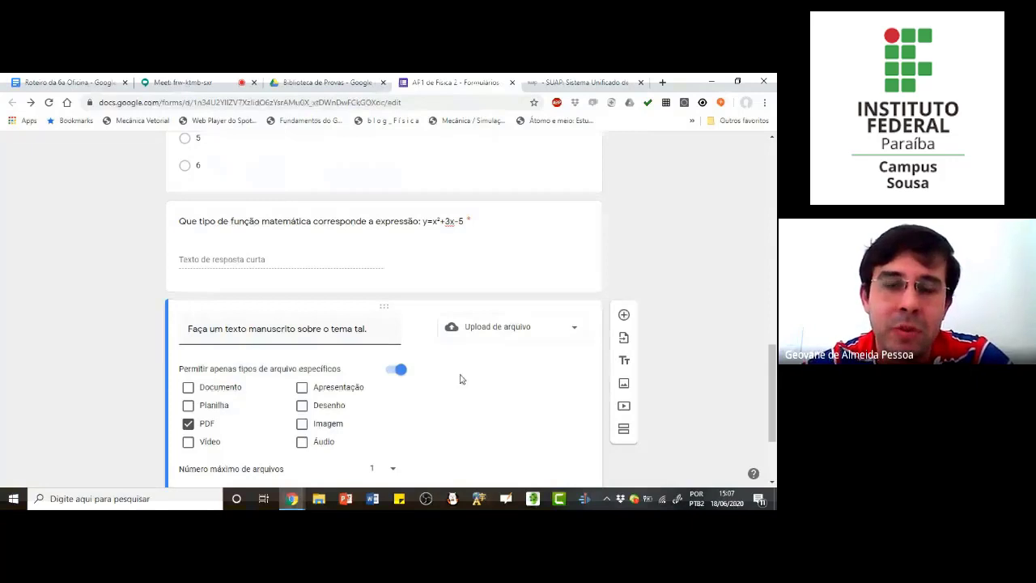
scroll(469, 340, "down", 2)
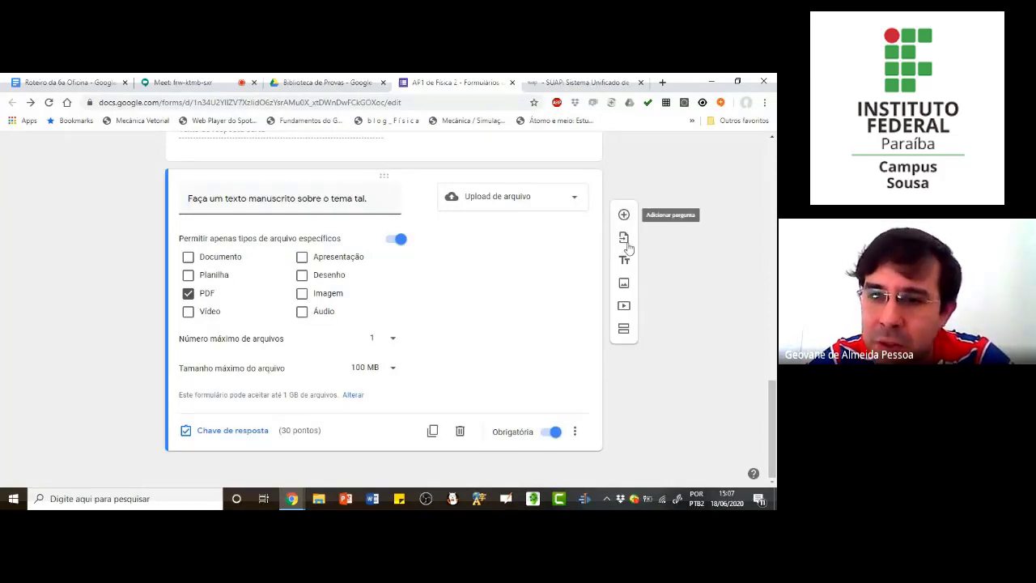
left_click(624, 307)
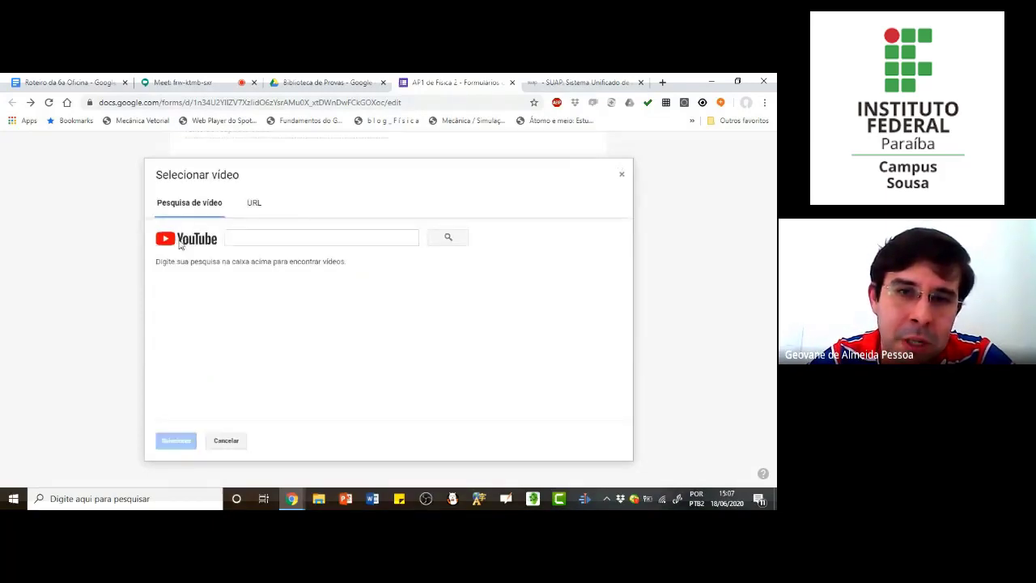
left_click(255, 206)
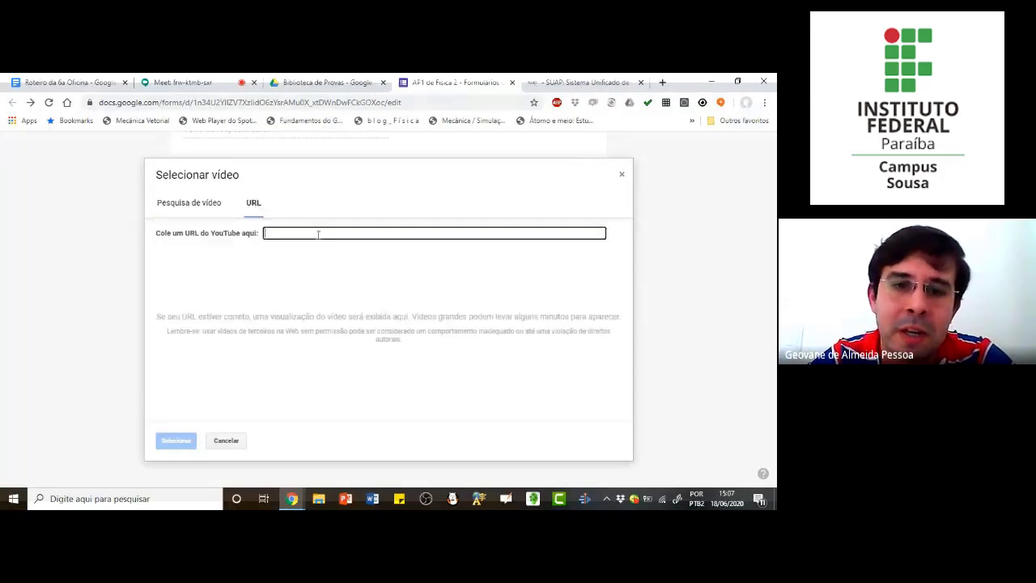
left_click(191, 205)
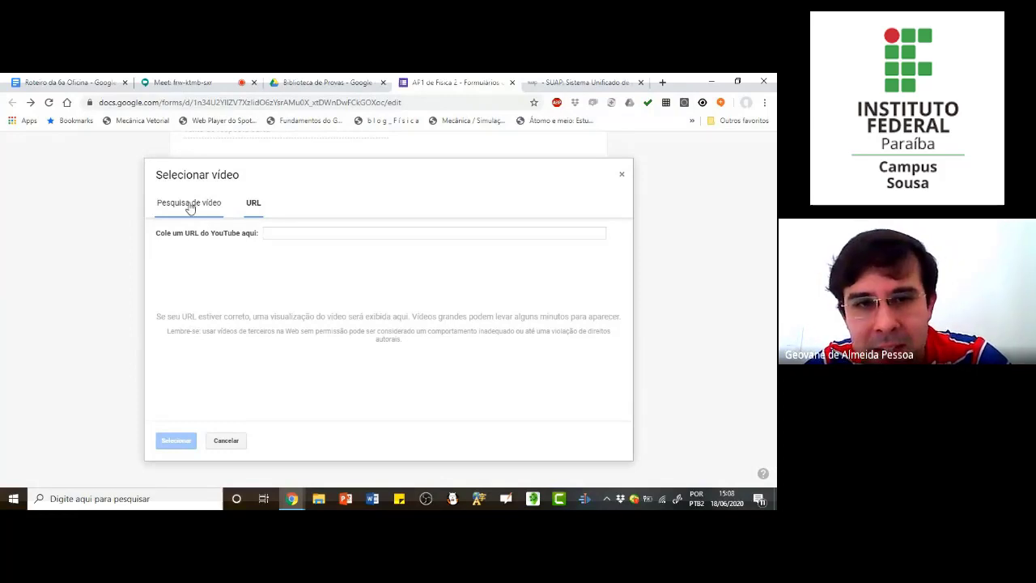
left_click(254, 206)
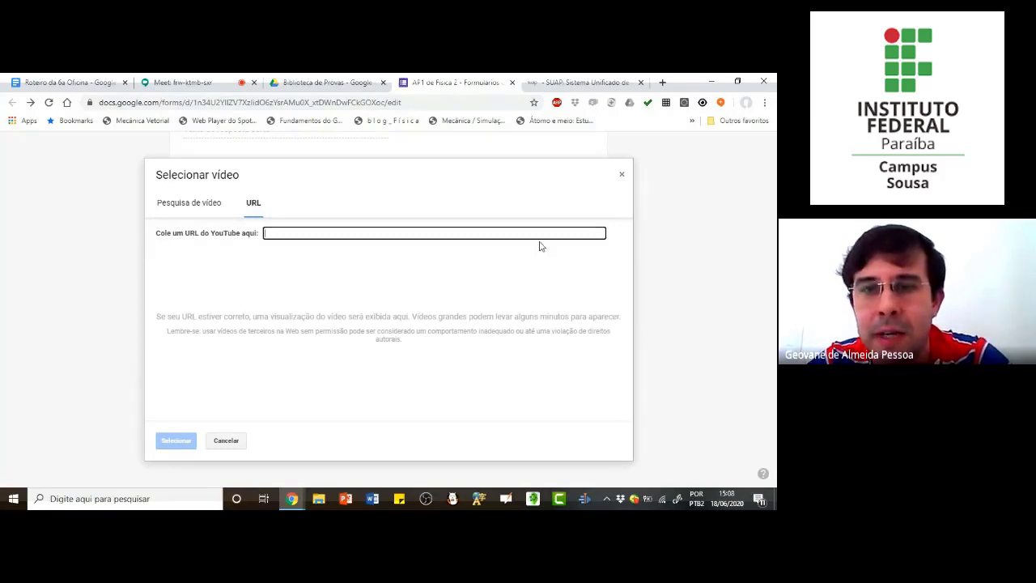
left_click(188, 204)
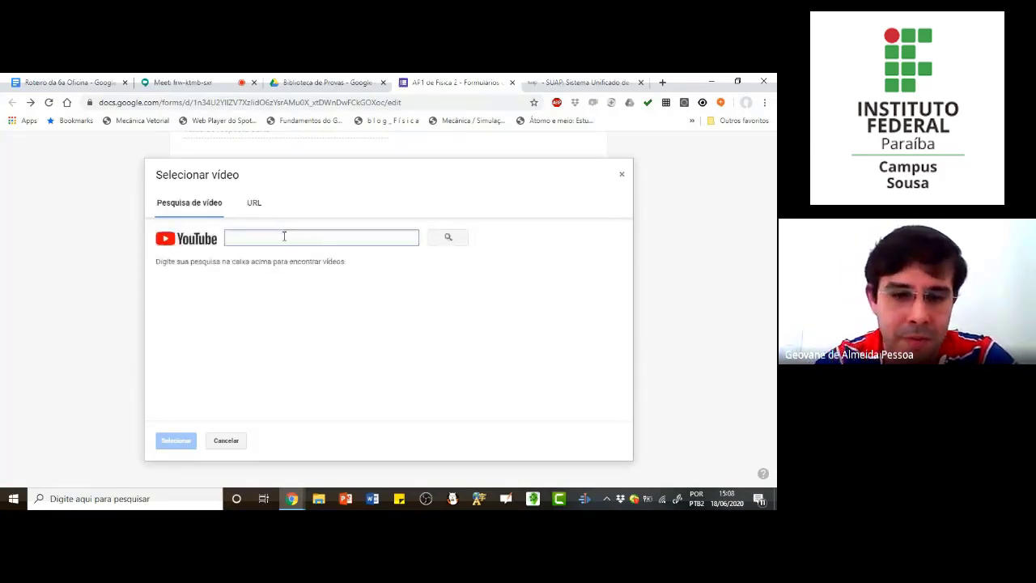
Step: Search YouTube for "ifpb pro enem" and insert the "IFPB Campus Sousa - ProEnem - Redação" video into the form
type("4")
key("BackSpace")
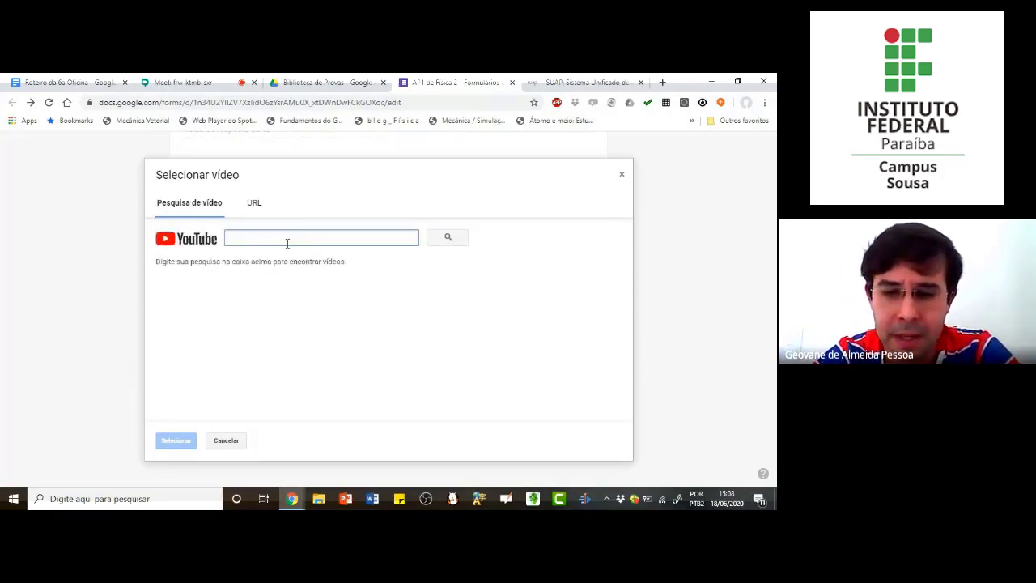
type("ifpb ")
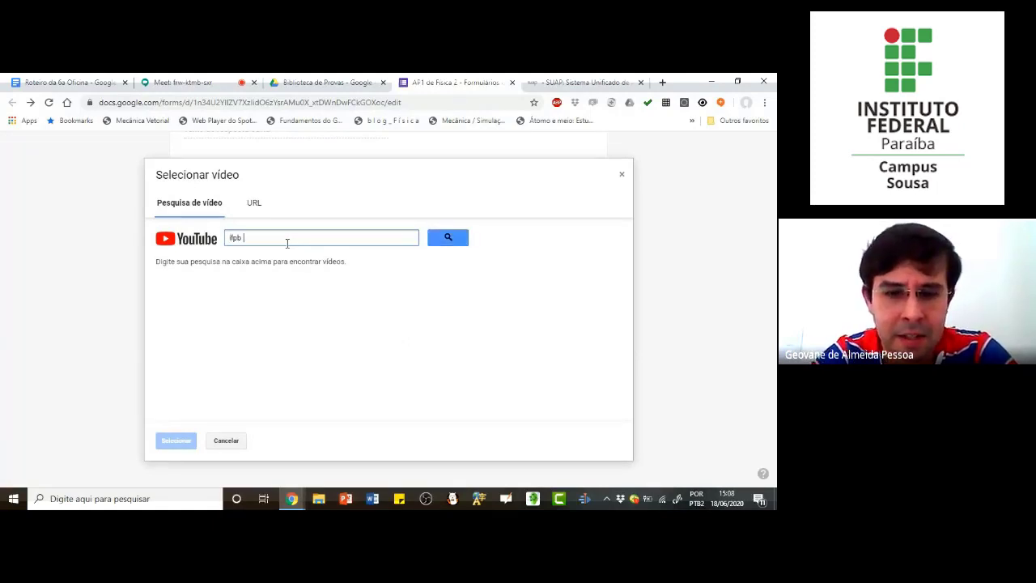
type("pro enem")
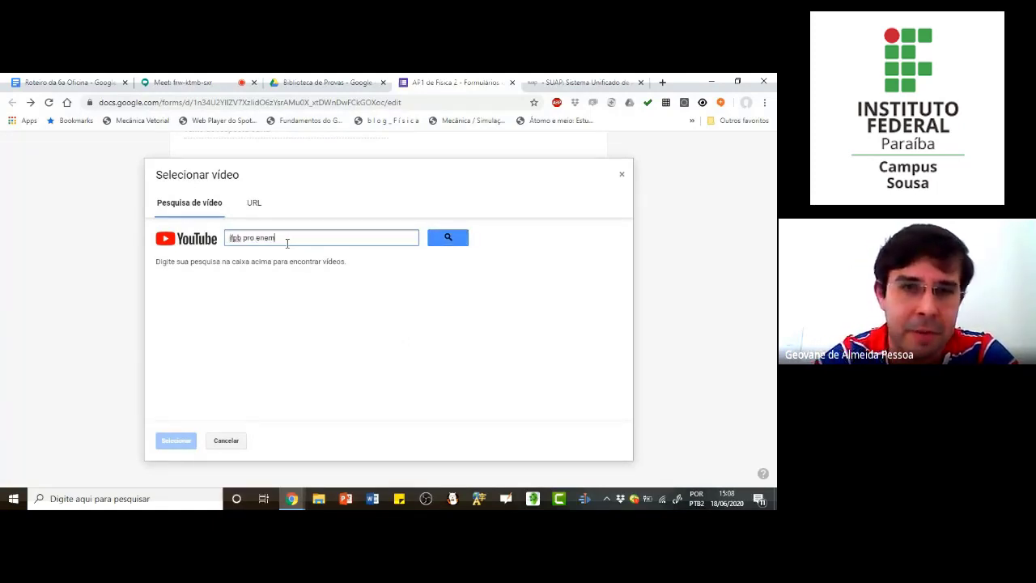
key("Return")
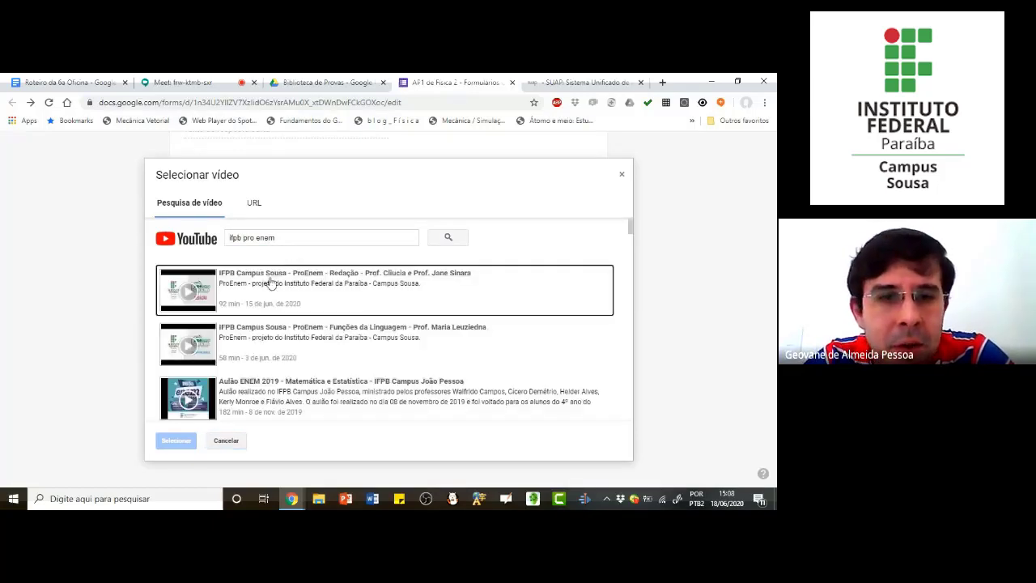
scroll(247, 350, "down", 2)
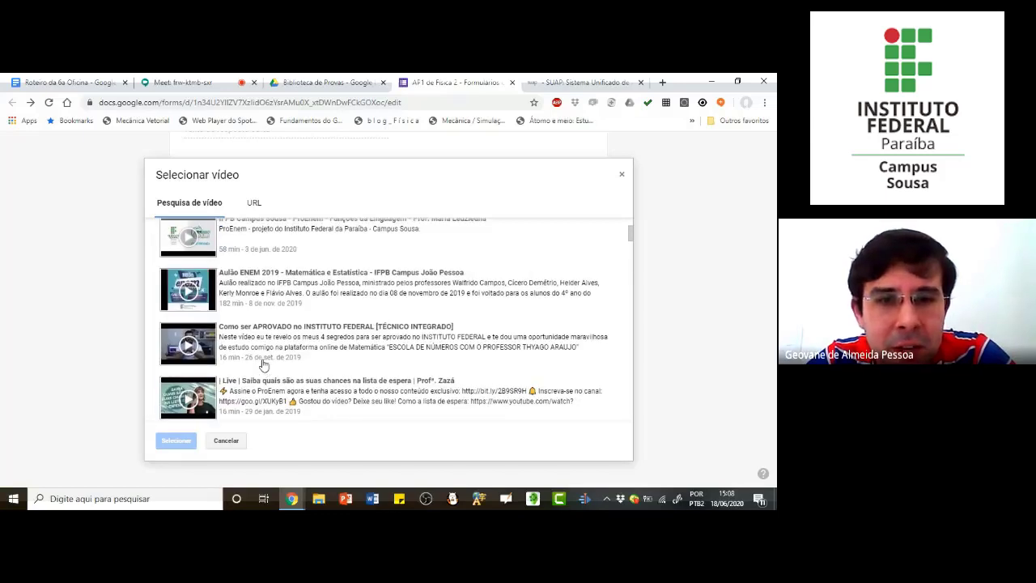
scroll(260, 363, "up", 2)
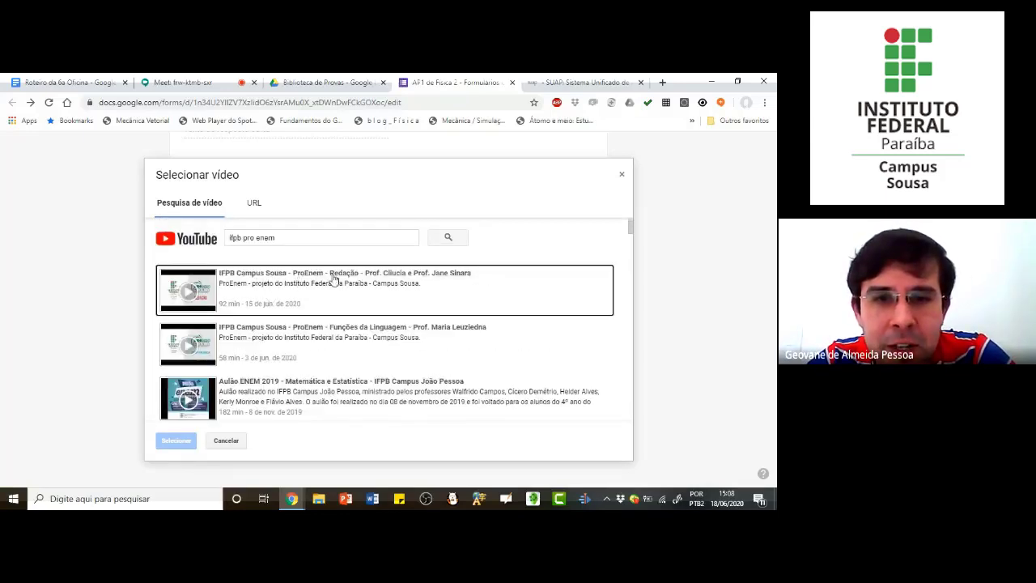
left_click(256, 289)
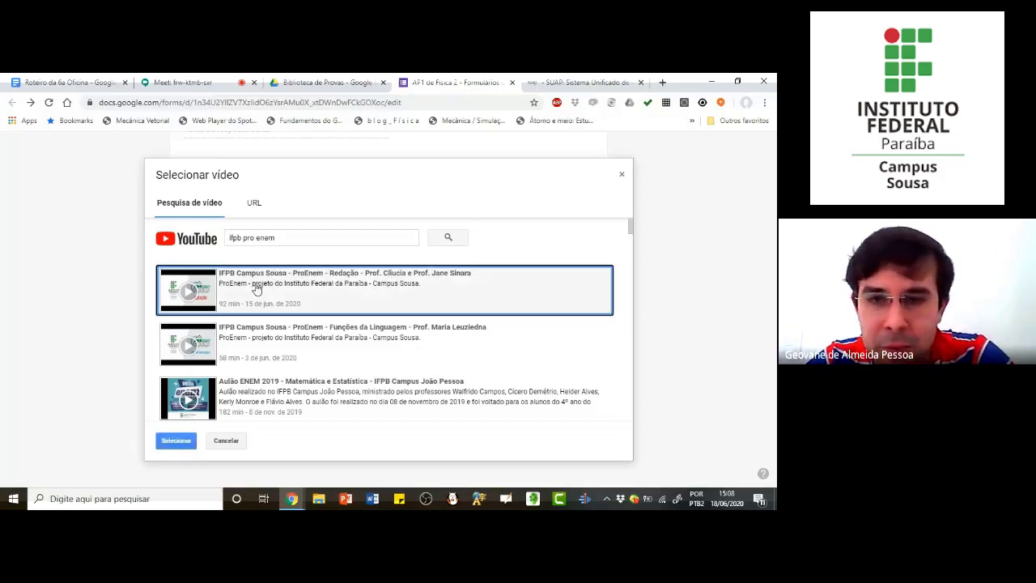
left_click(181, 444)
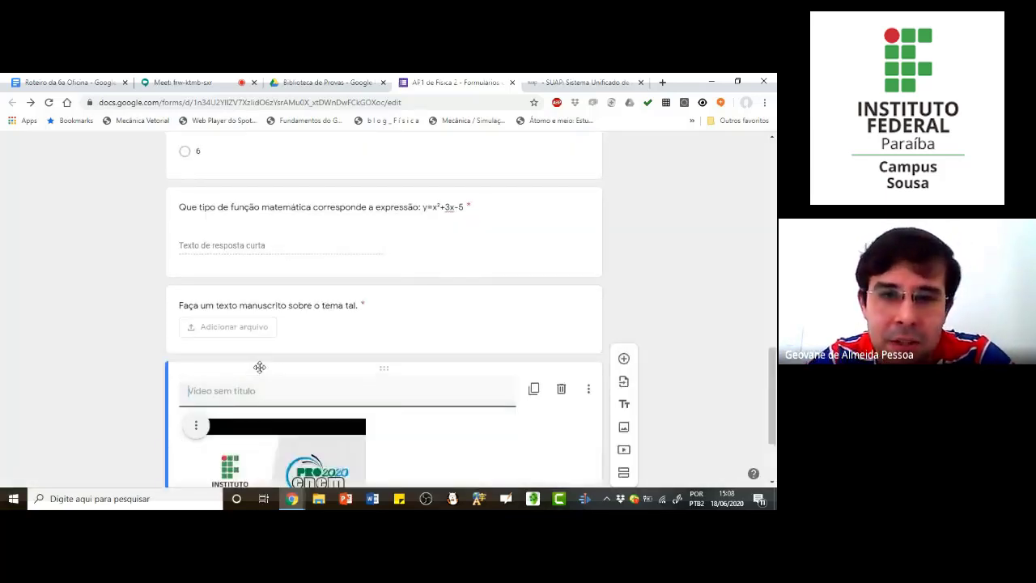
Step: Add a question below the video with the text "A respeito do video que você assistiu responda:"
scroll(259, 367, "down", 2)
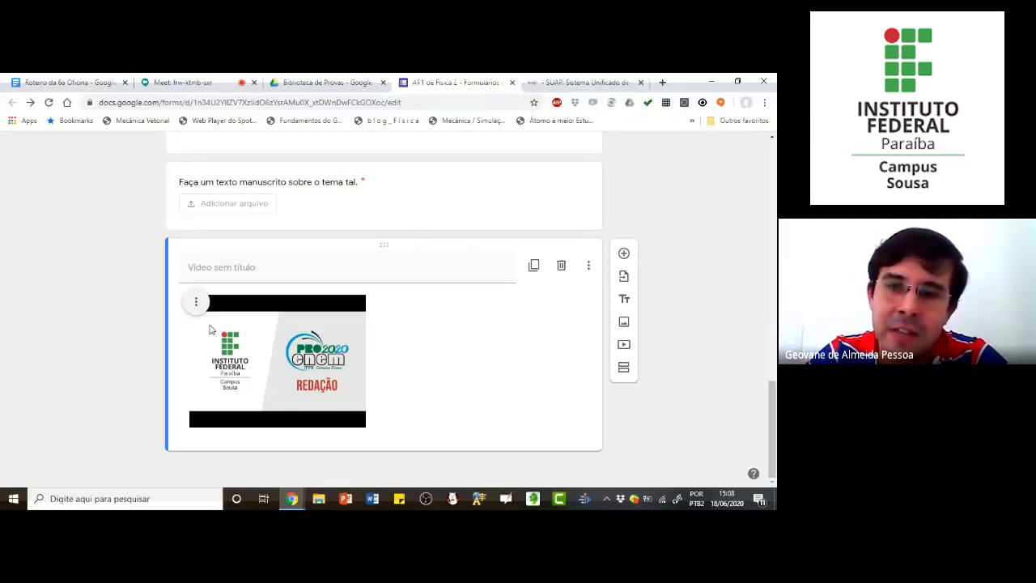
left_click(623, 255)
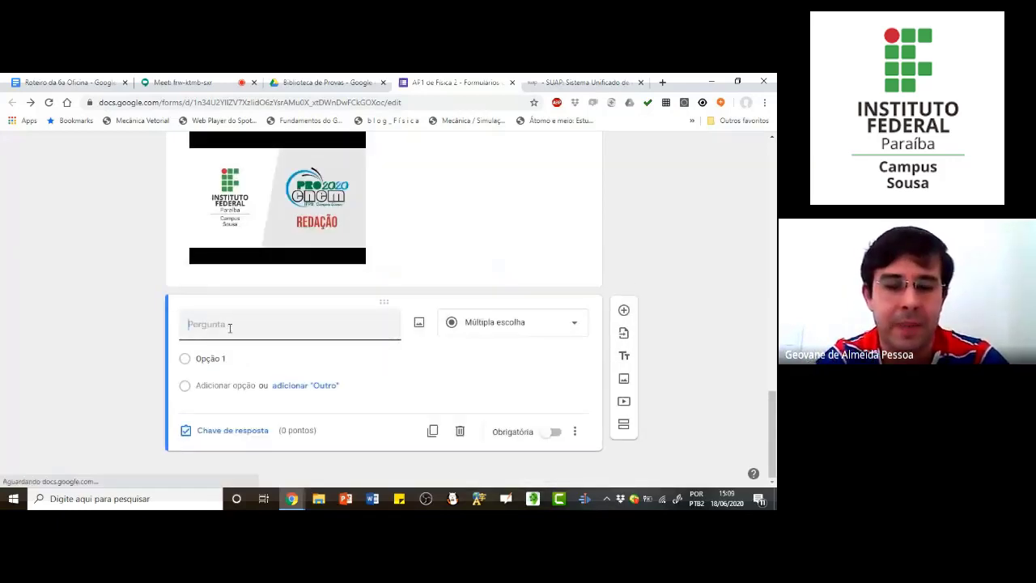
type("A re")
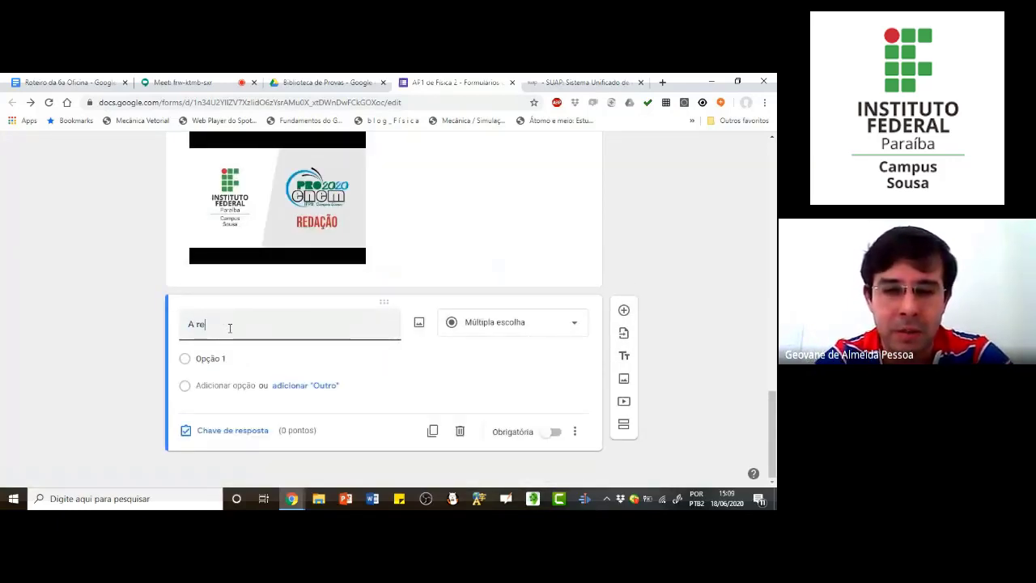
type("speito do v")
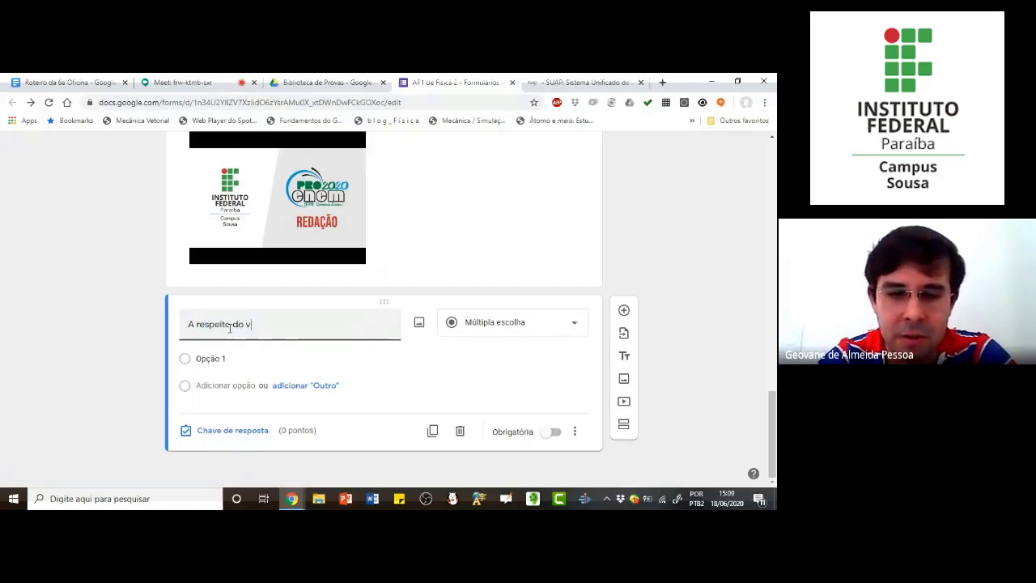
type("ideo que v")
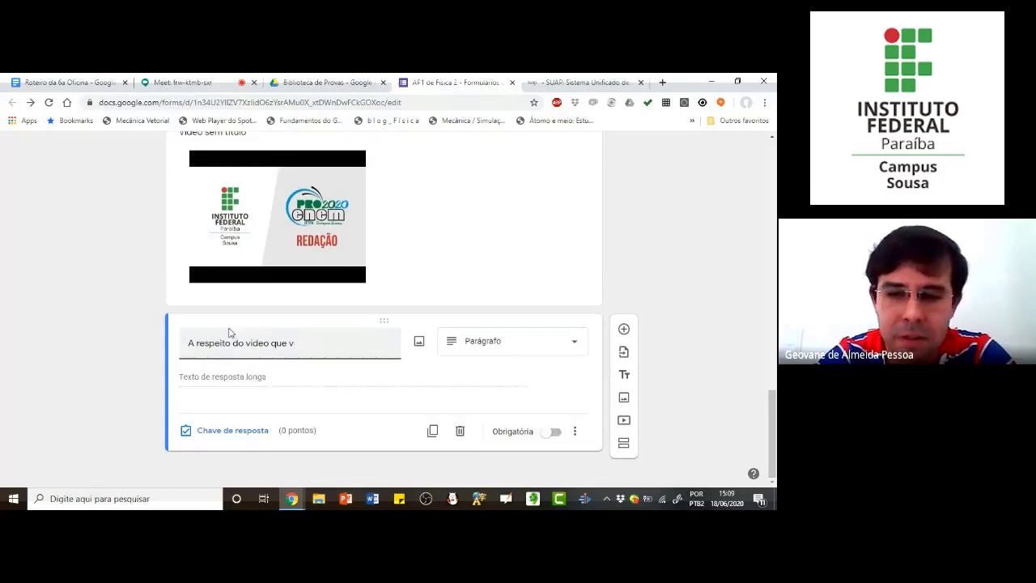
type("ocê assitiu")
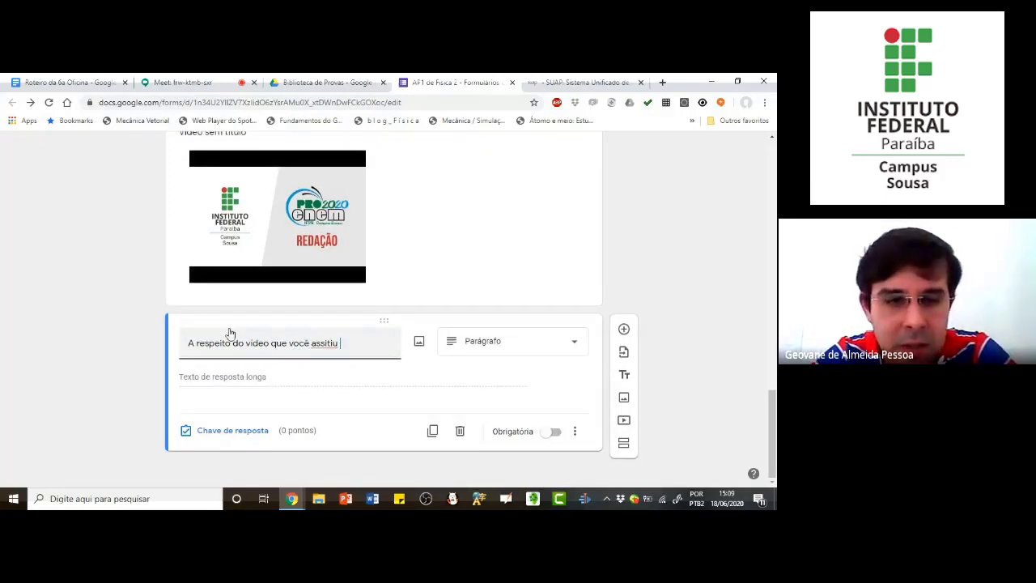
key("BackSpace")
key("BackSpace")
key("BackSpace")
key("BackSpace")
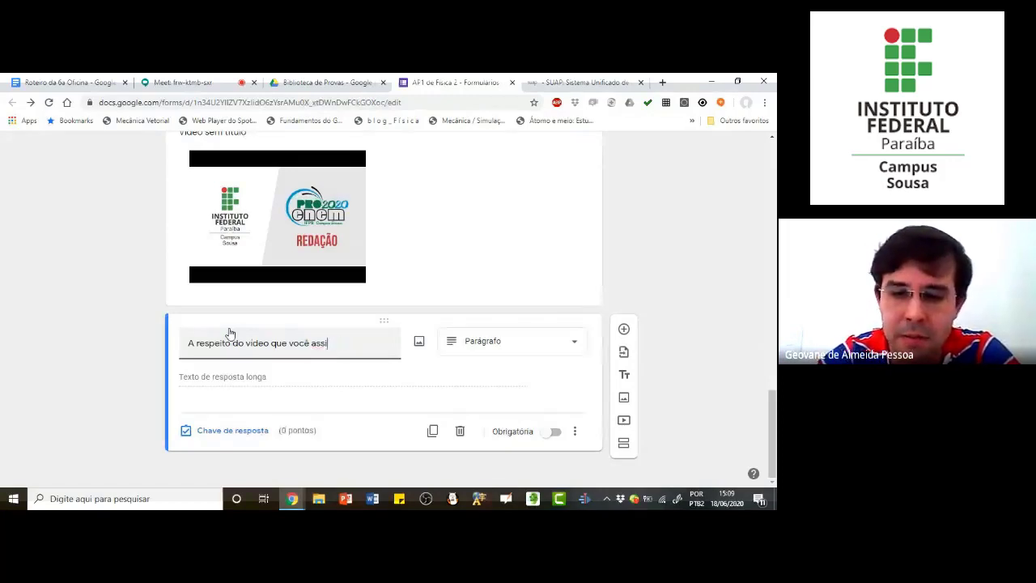
type("stiu re")
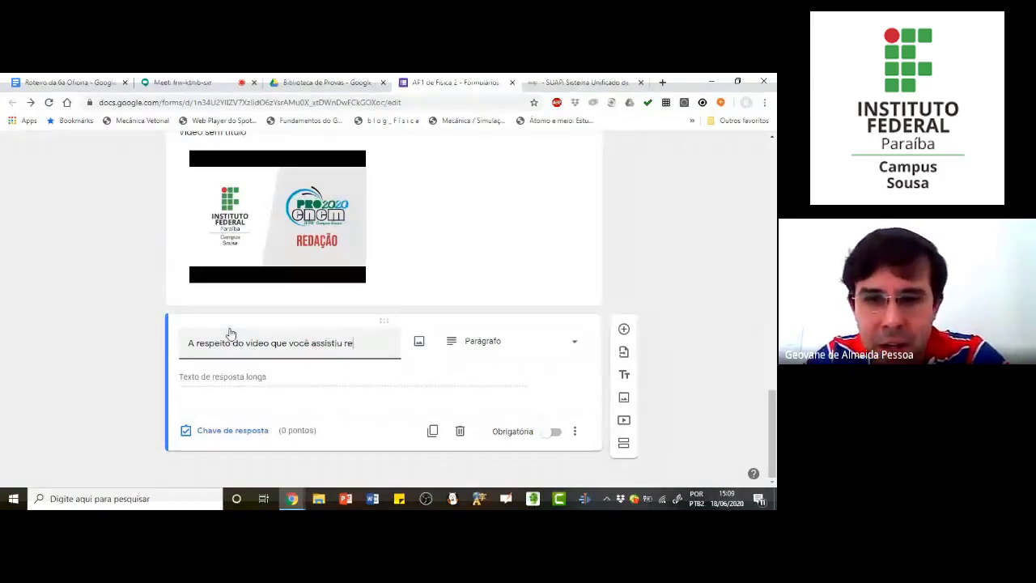
type("sponda")
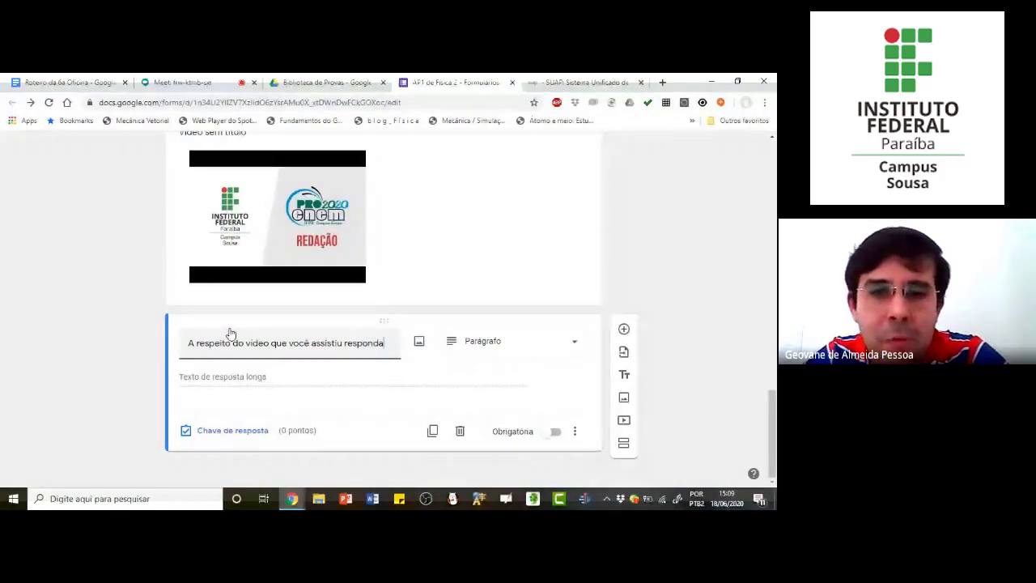
type(":")
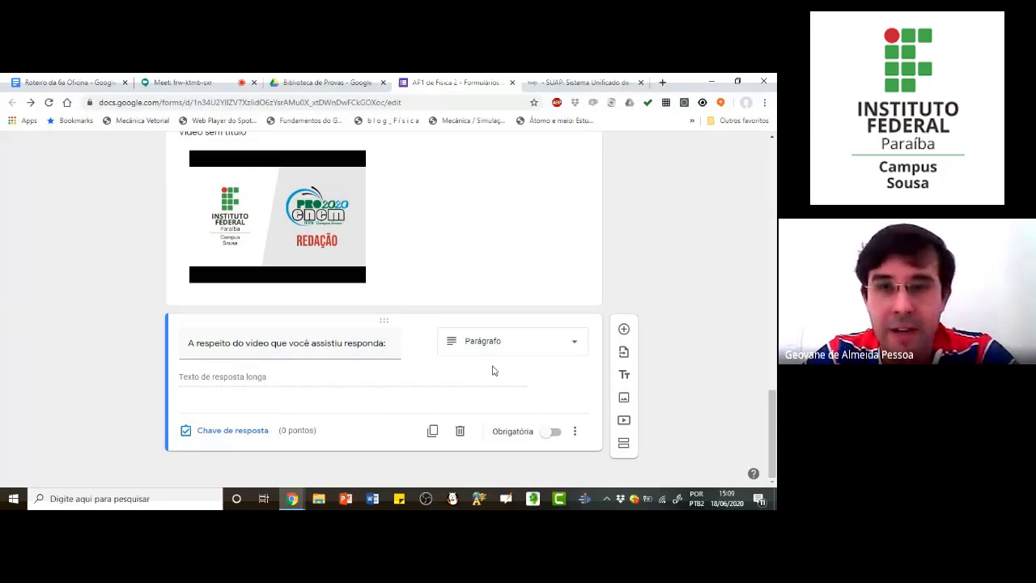
Step: Review the form back up to its header and check the "Biblioteca de Provas" folder in Google Drive
scroll(492, 370, "up", 3)
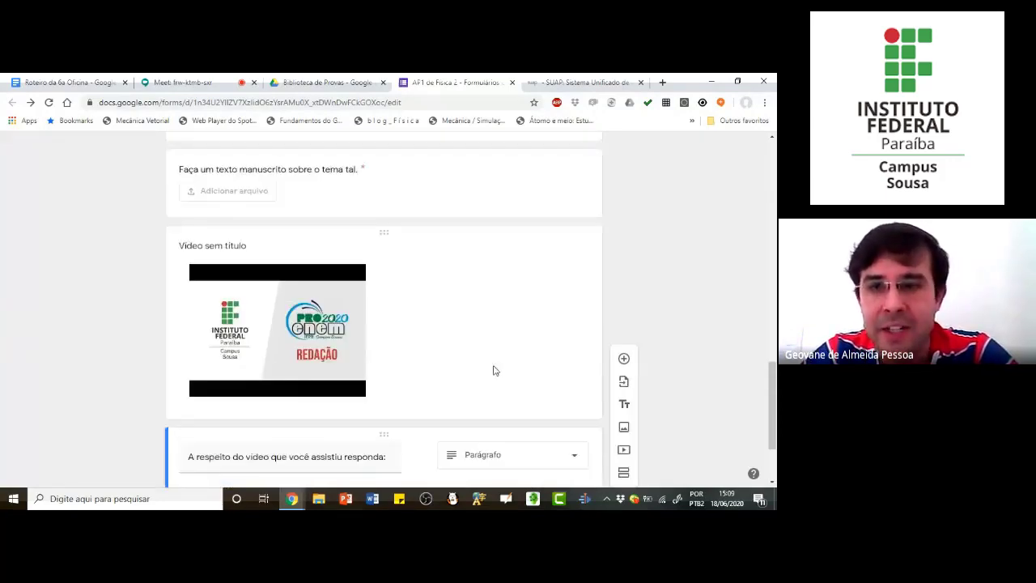
scroll(493, 366, "up", 5)
scroll(489, 359, "up", 10)
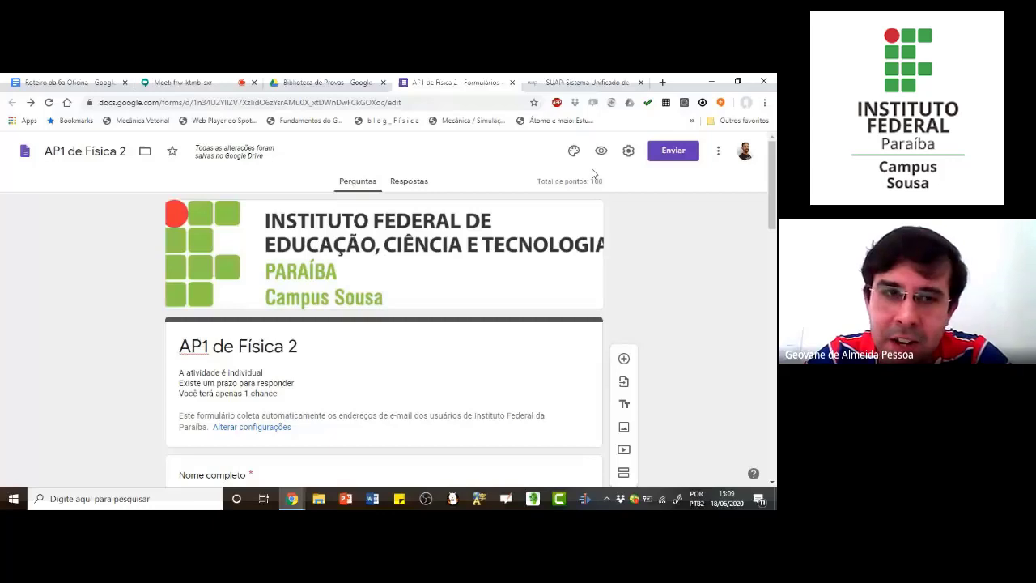
left_click(327, 83)
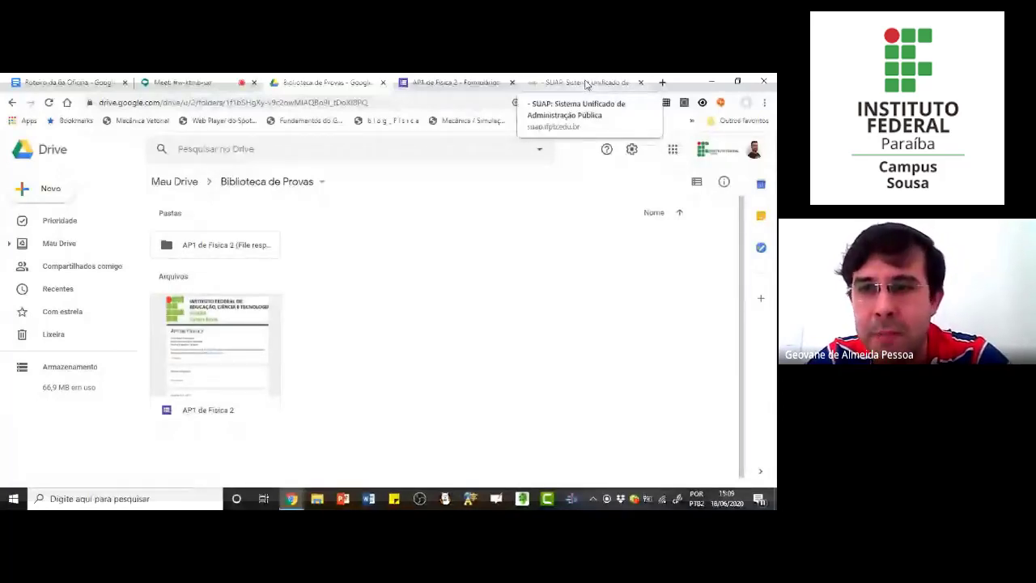
Step: Switch to SUAP, look up its Google Sala de Aula shortcut and open the "38336 - TIN.0041 - Física III" class diary
left_click(586, 85)
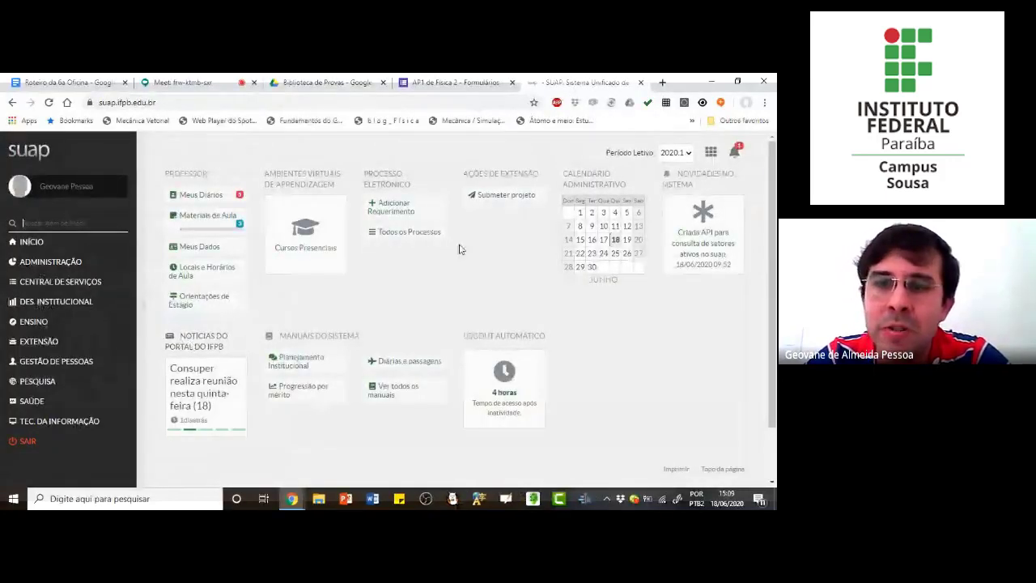
left_click(711, 153)
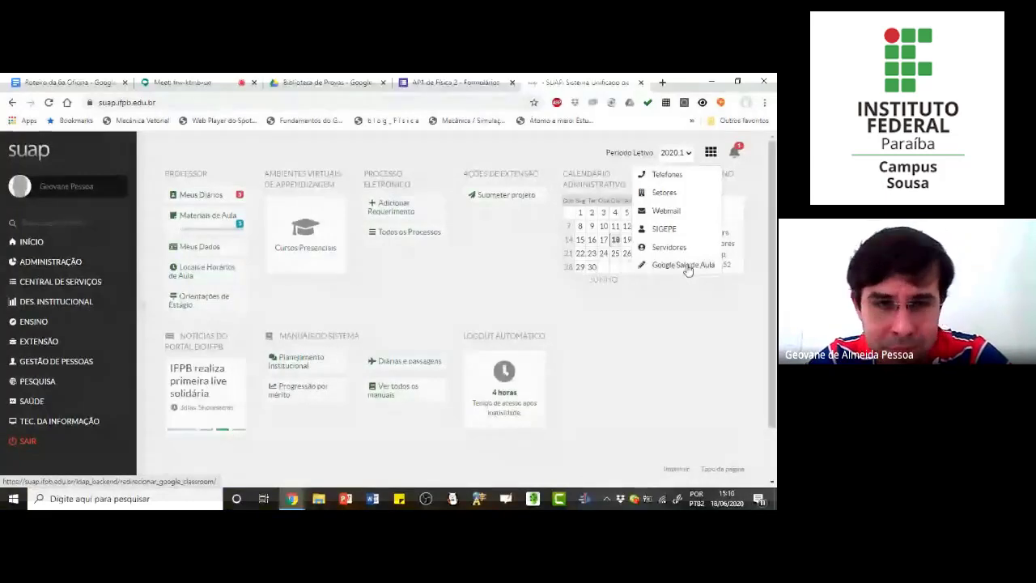
left_click(203, 200)
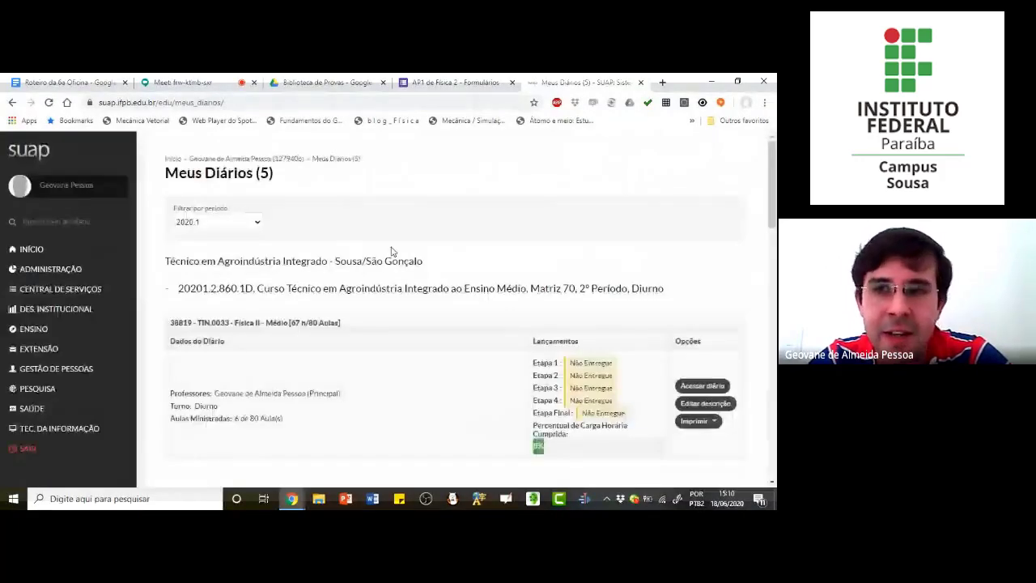
scroll(469, 293, "down", 5)
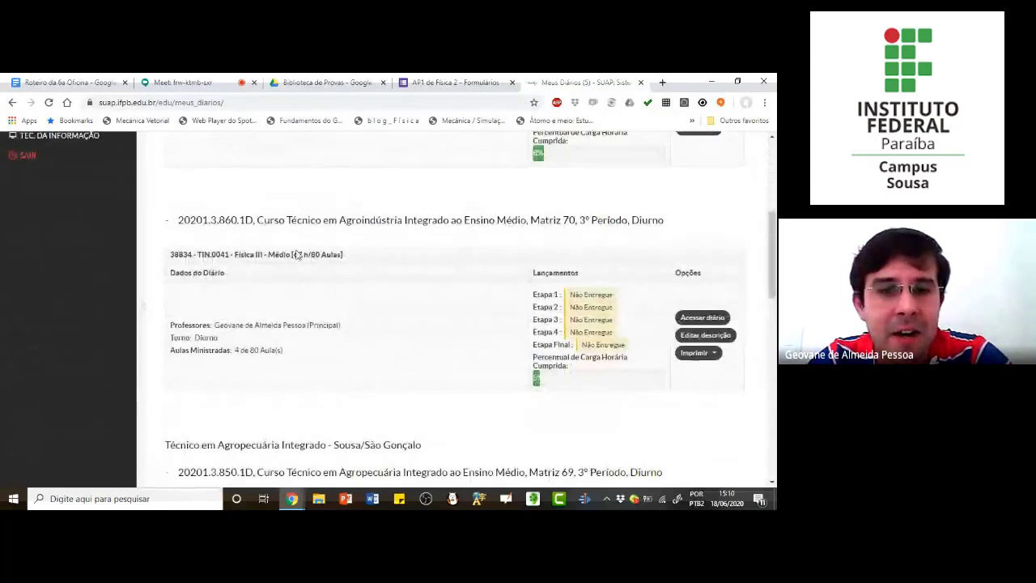
scroll(340, 278, "down", 2)
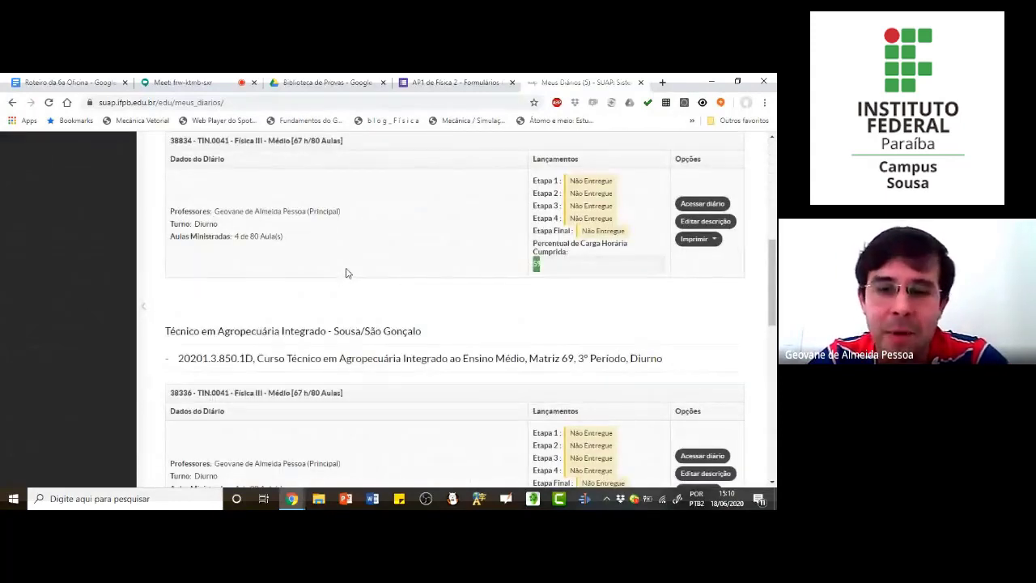
scroll(511, 331, "down", 2)
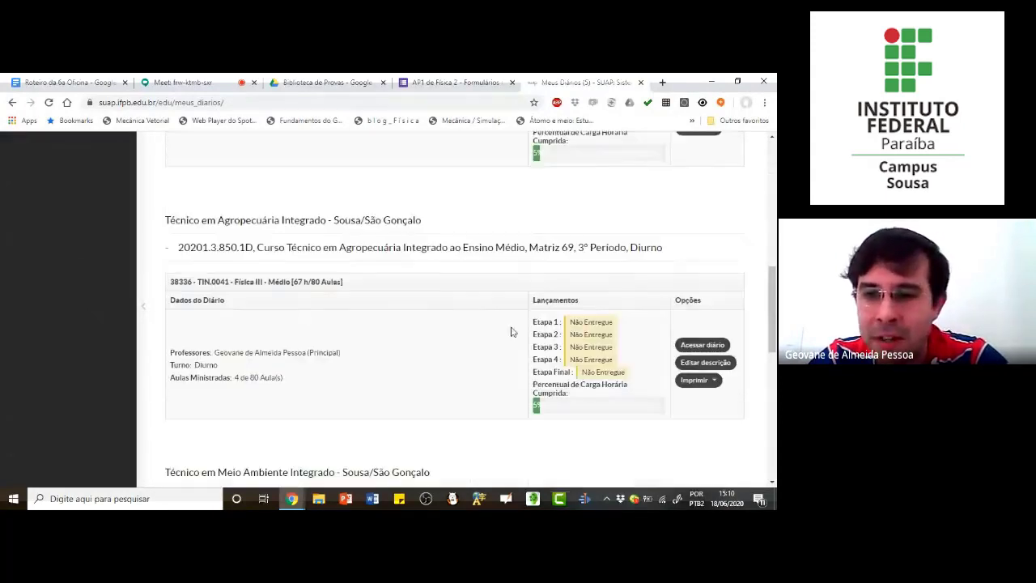
left_click(706, 344)
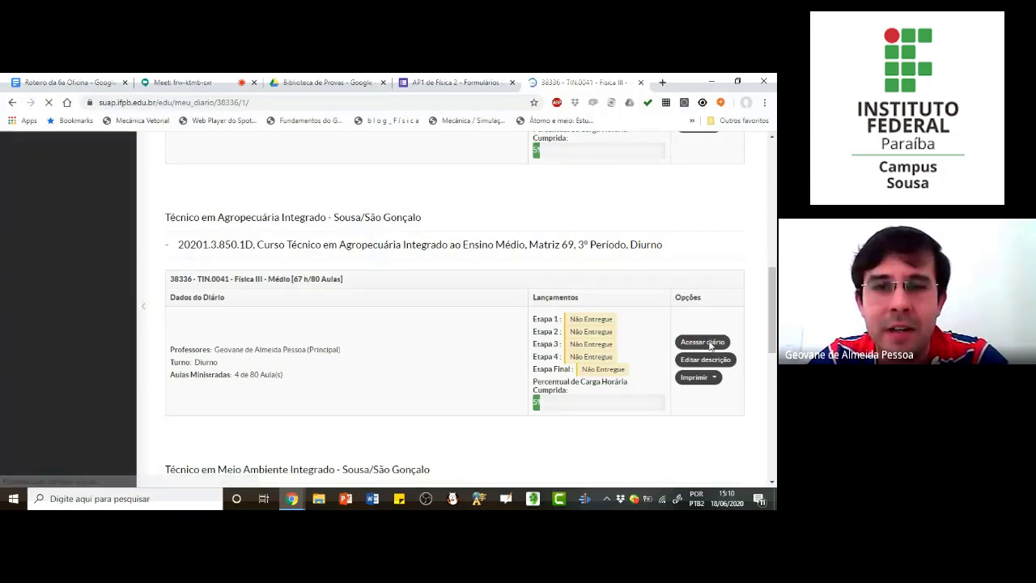
mouse_move(478, 210)
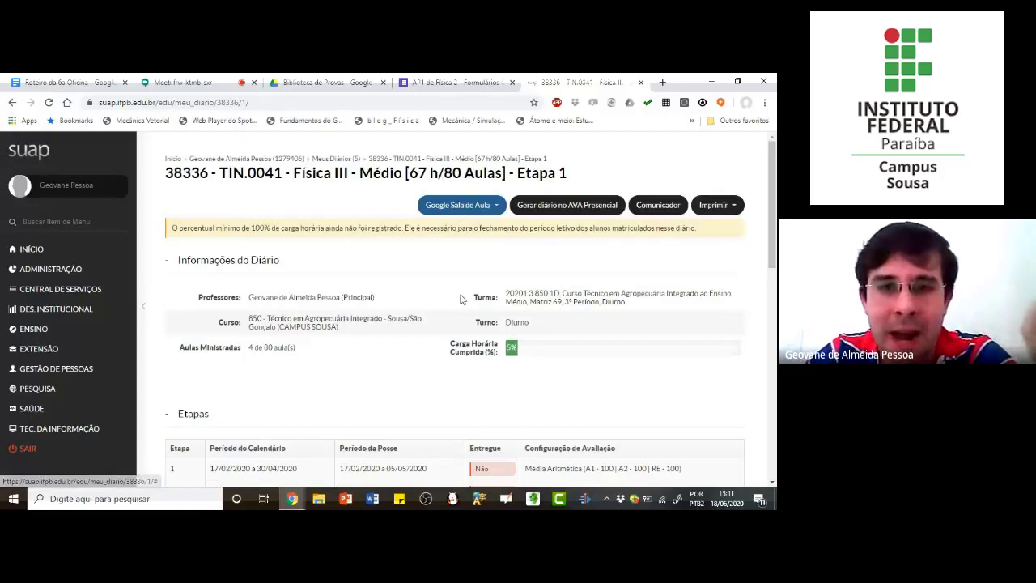
Step: Leave SUAP for Google Classroom by way of the institutional Gmail inbox, and switch to the academic institutional account
left_click(26, 251)
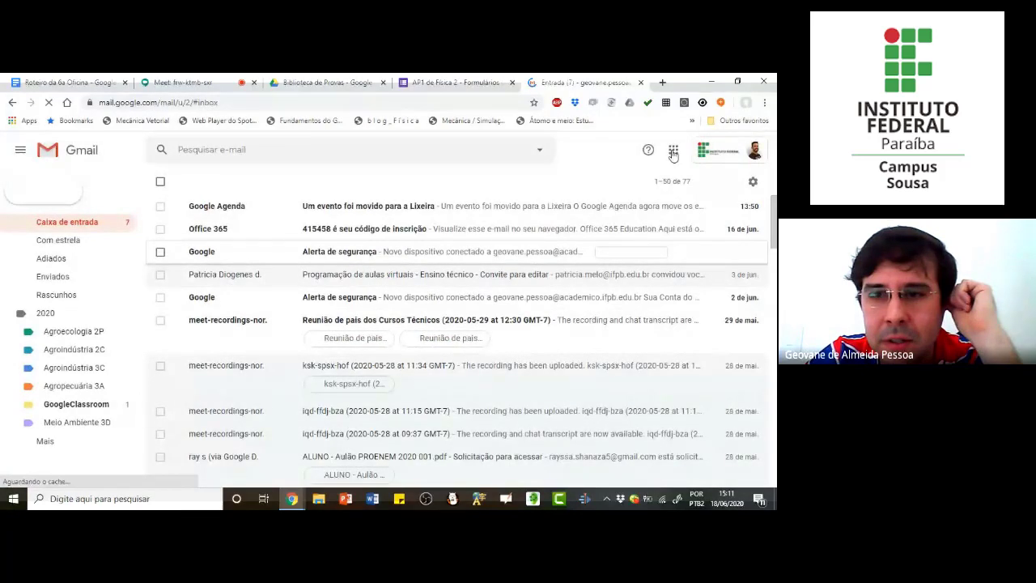
left_click(672, 152)
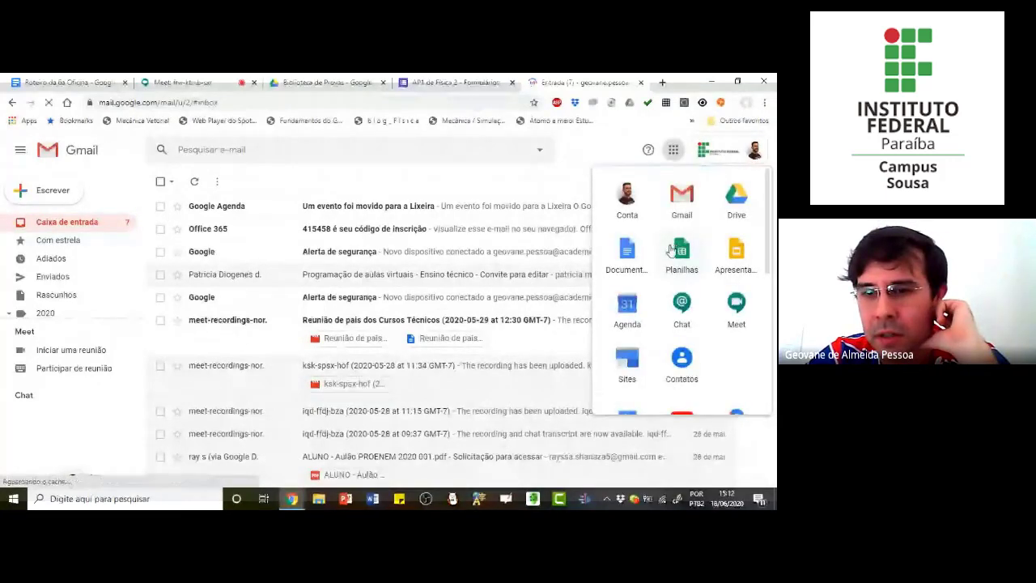
scroll(670, 251, "down", 5)
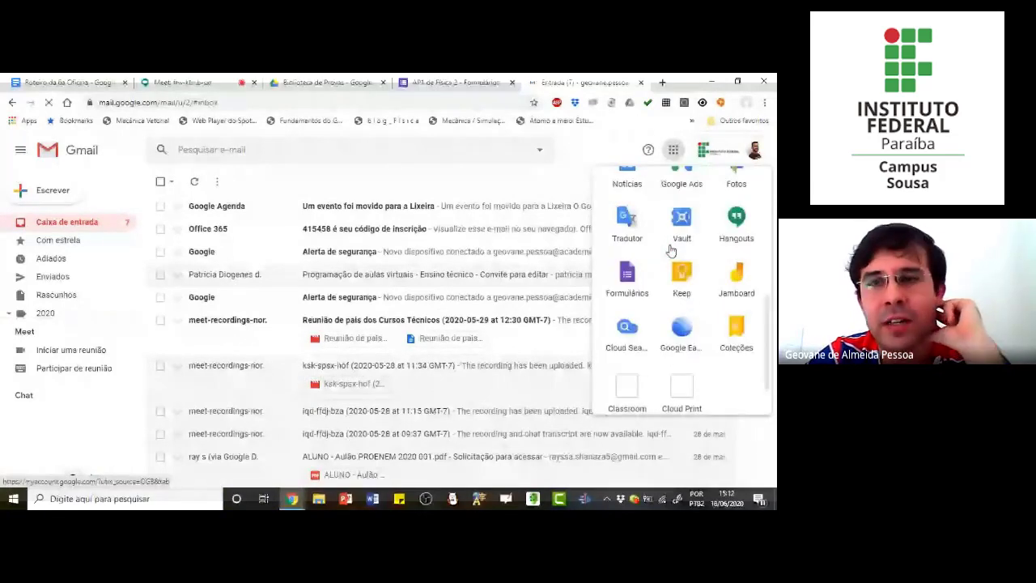
left_click(628, 390)
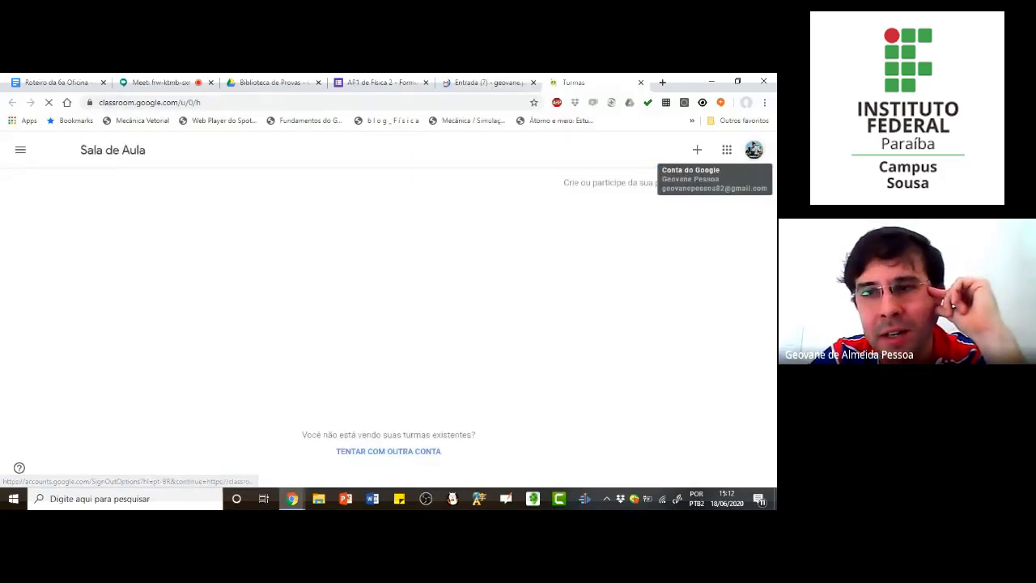
left_click(754, 152)
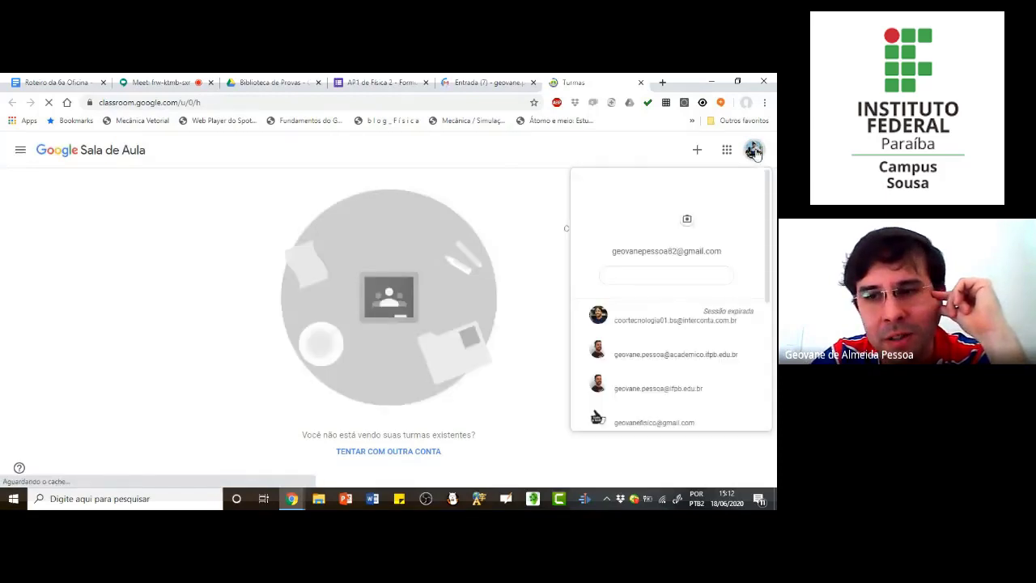
left_click(678, 362)
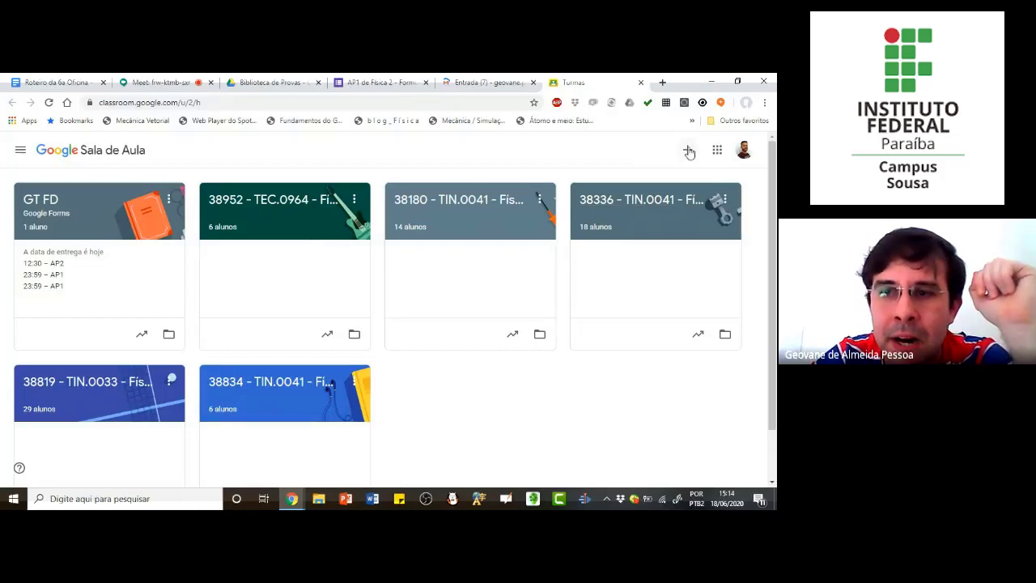
Step: Create a class named "Oficina Google Forms" with the subject "Elaboração de Provas"
left_click(688, 151)
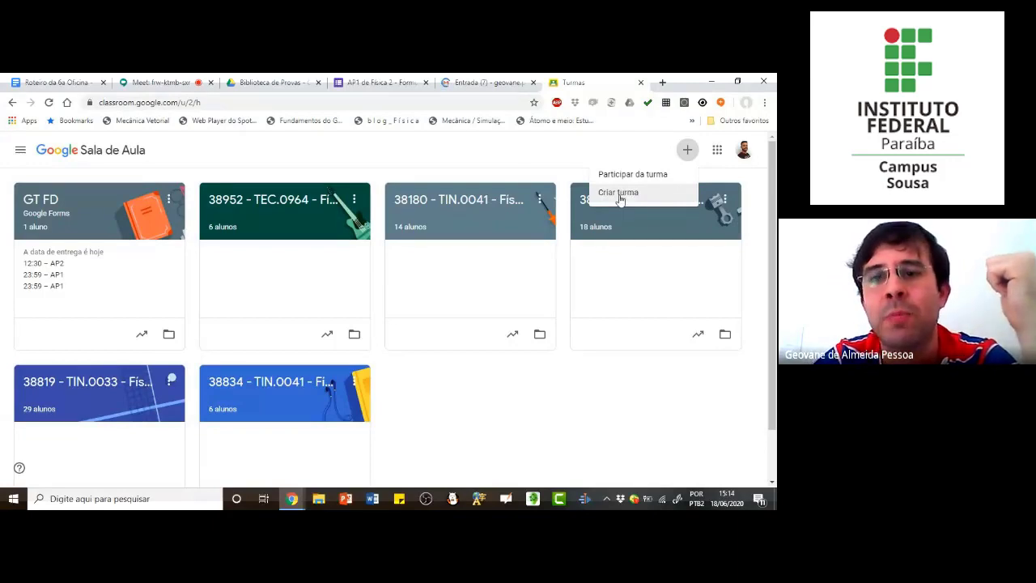
left_click(620, 195)
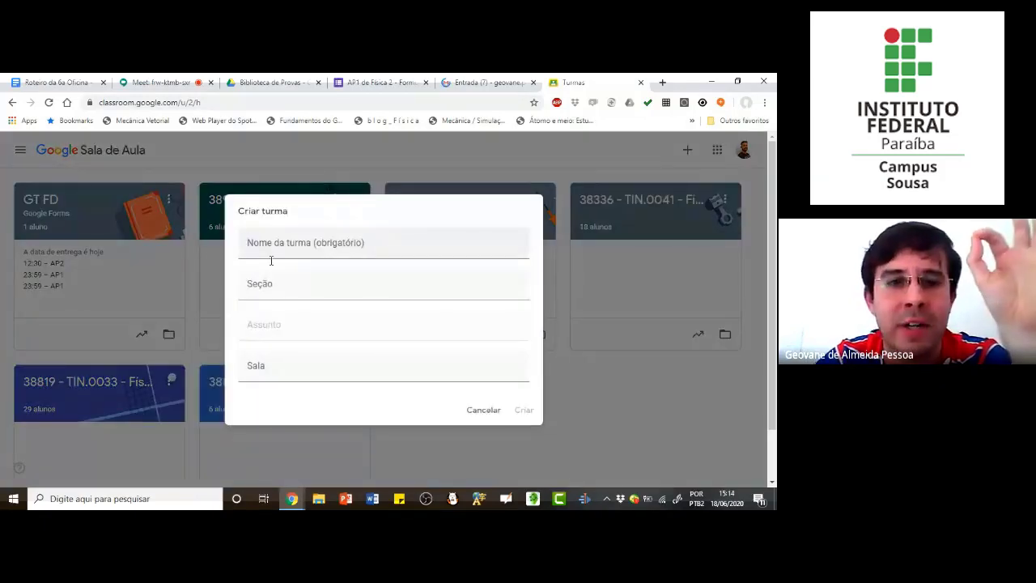
left_click(271, 256)
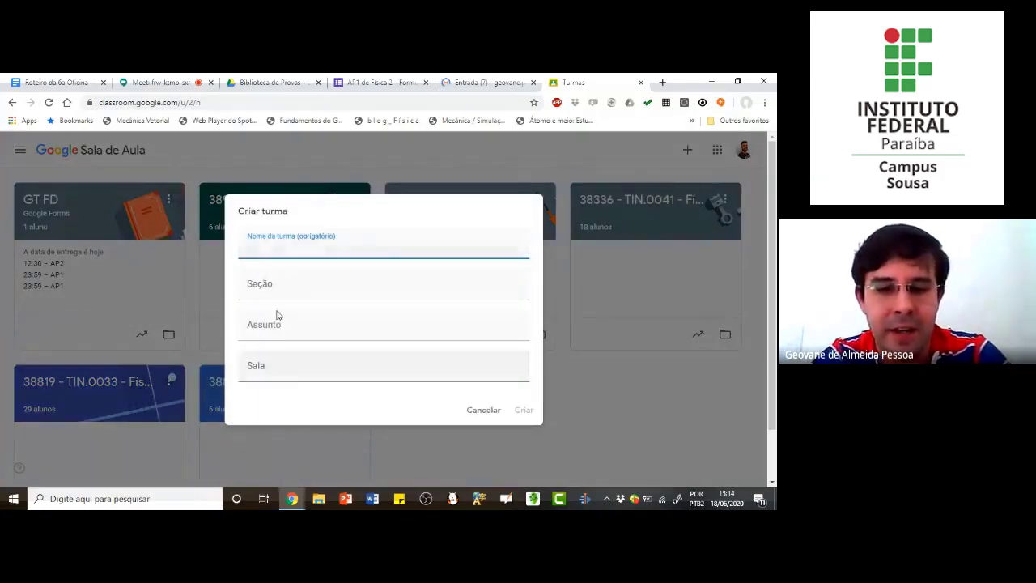
type("Oficina")
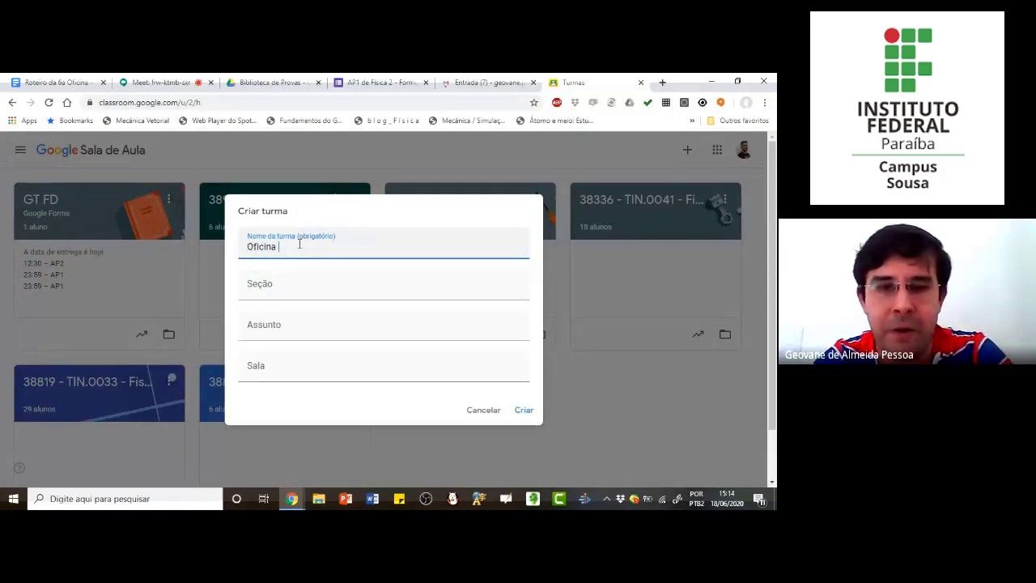
type(" Google Forms")
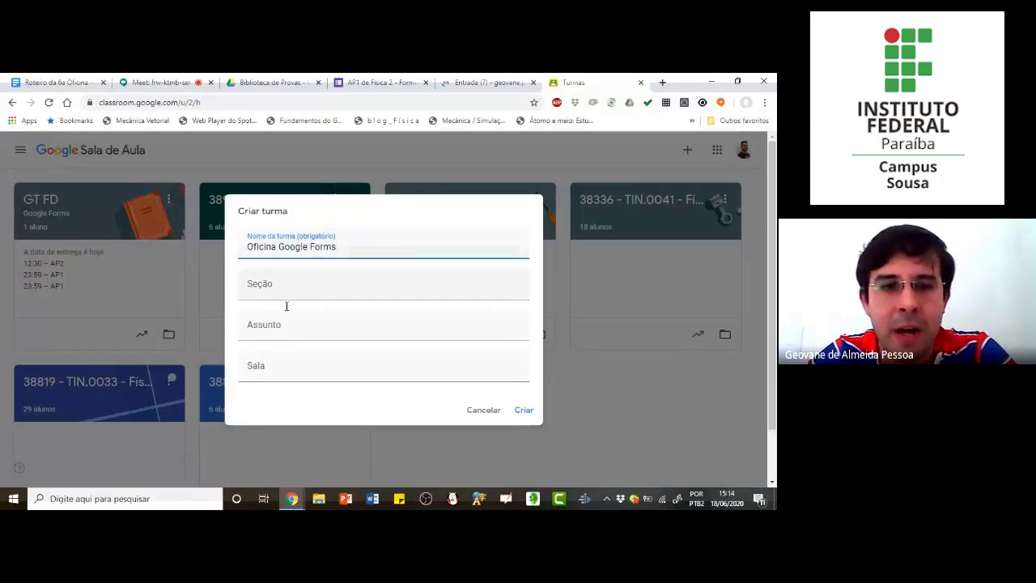
left_click(287, 333)
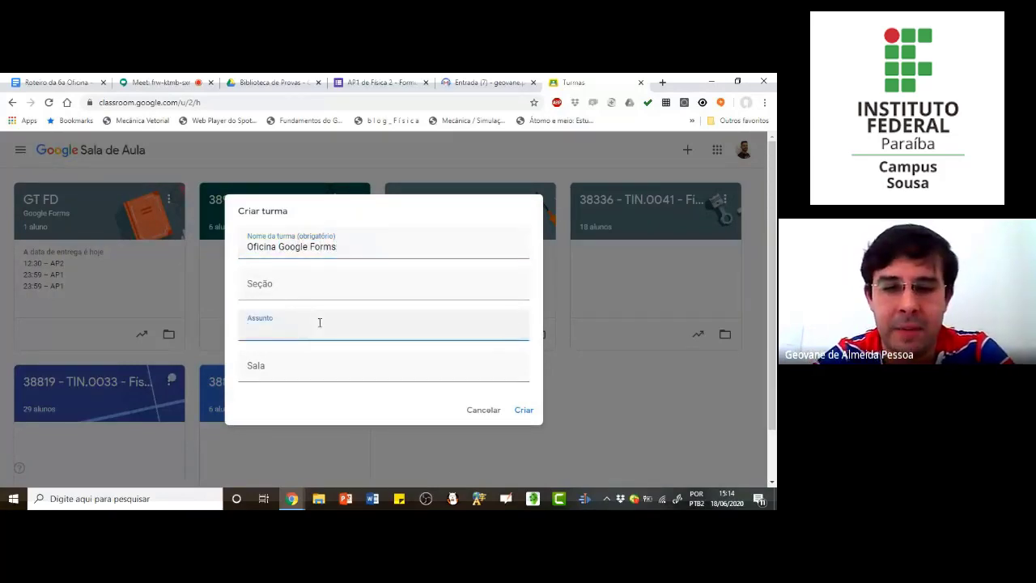
type("Elaboração ")
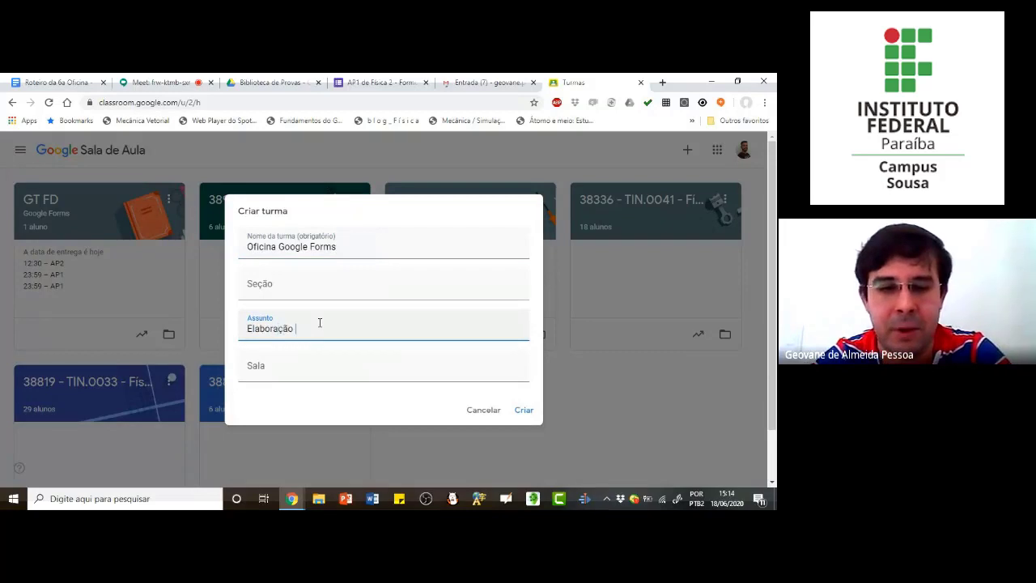
type("de Provas")
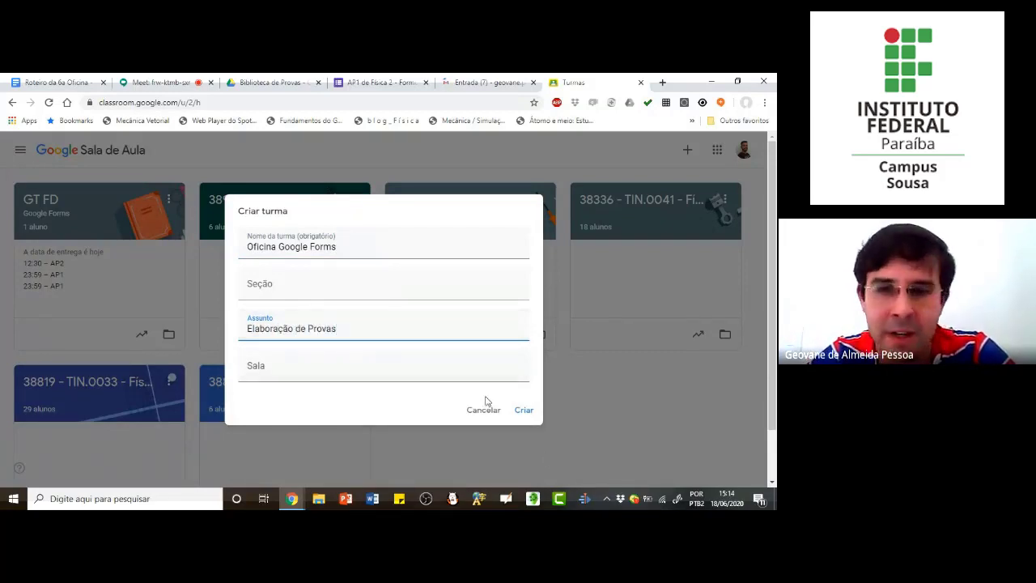
left_click(524, 411)
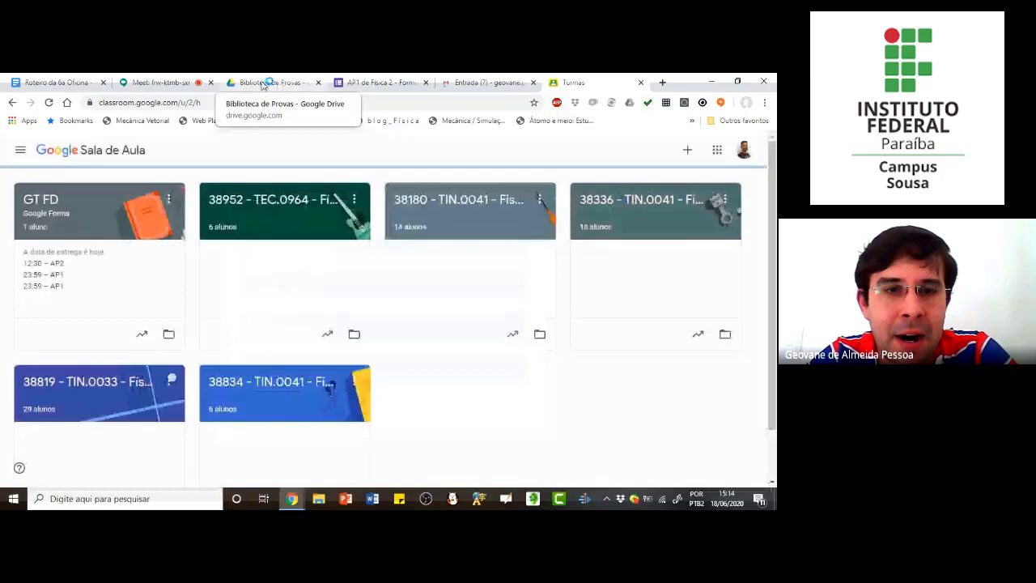
Step: Switch to Google Drive and locate the new class's "Oficina Google Forms" folder inside the Classroom folder of Meu Drive
left_click(273, 82)
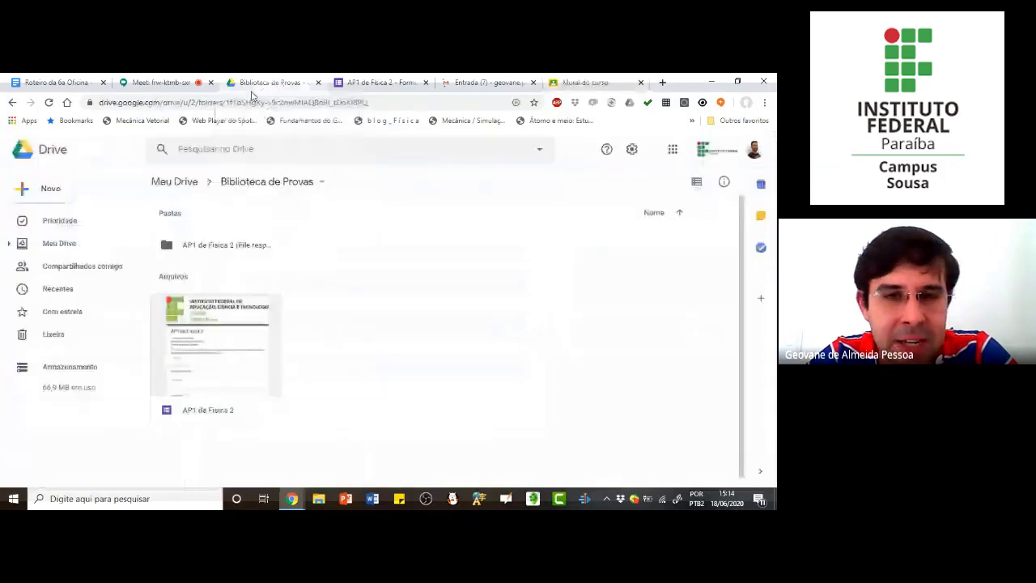
left_click(175, 182)
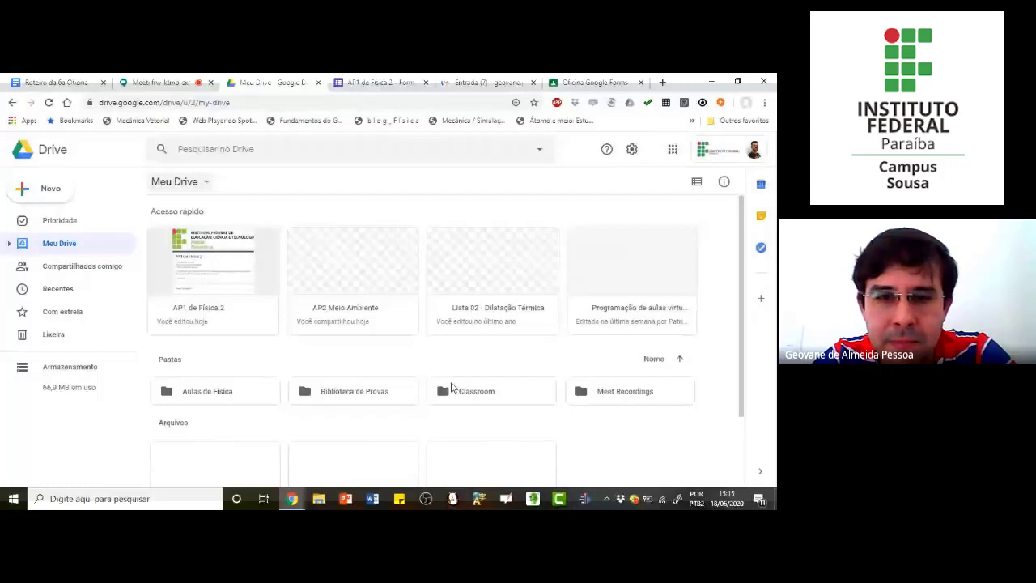
double_click(452, 387)
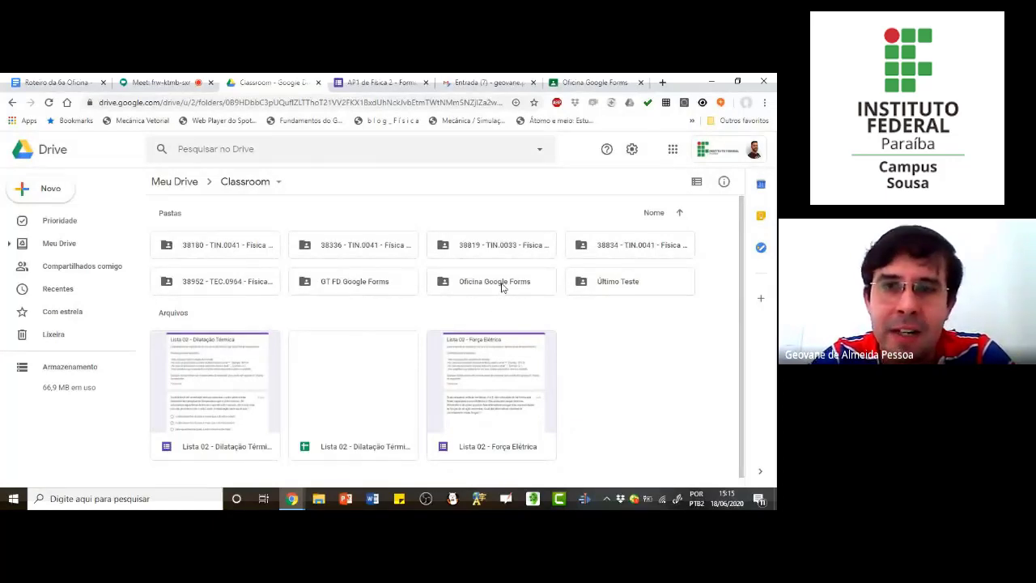
left_click(502, 286)
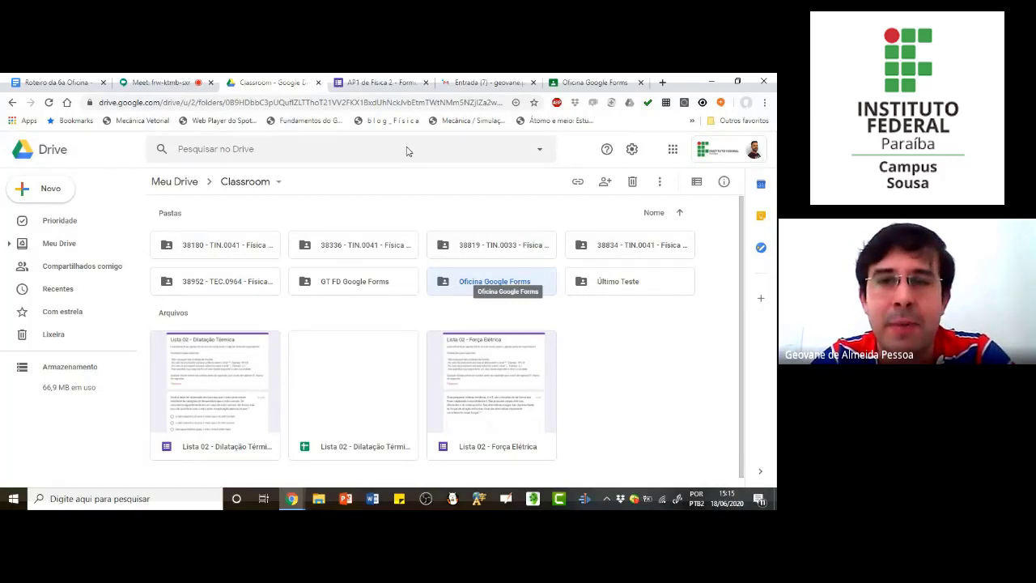
Step: Return to the "Oficina Google Forms" class in Google Classroom, display its class code enlarged and check its people page
left_click(595, 82)
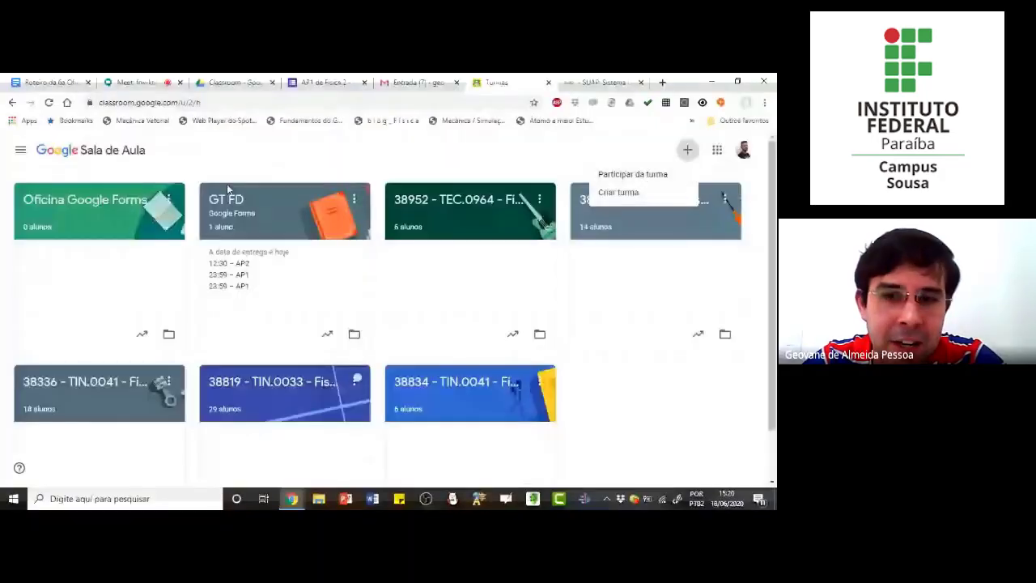
left_click(115, 206)
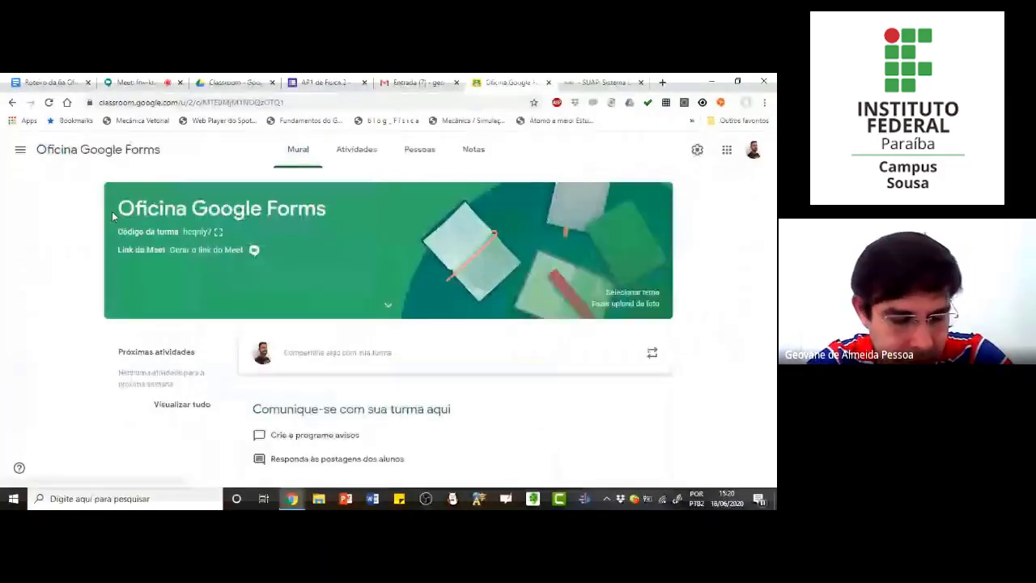
left_click(218, 231)
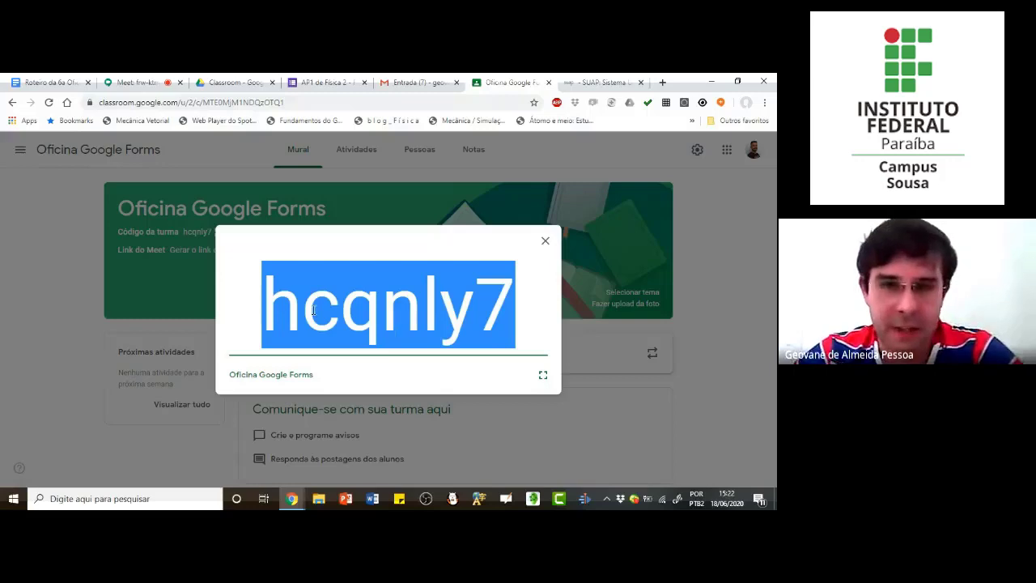
left_click(545, 242)
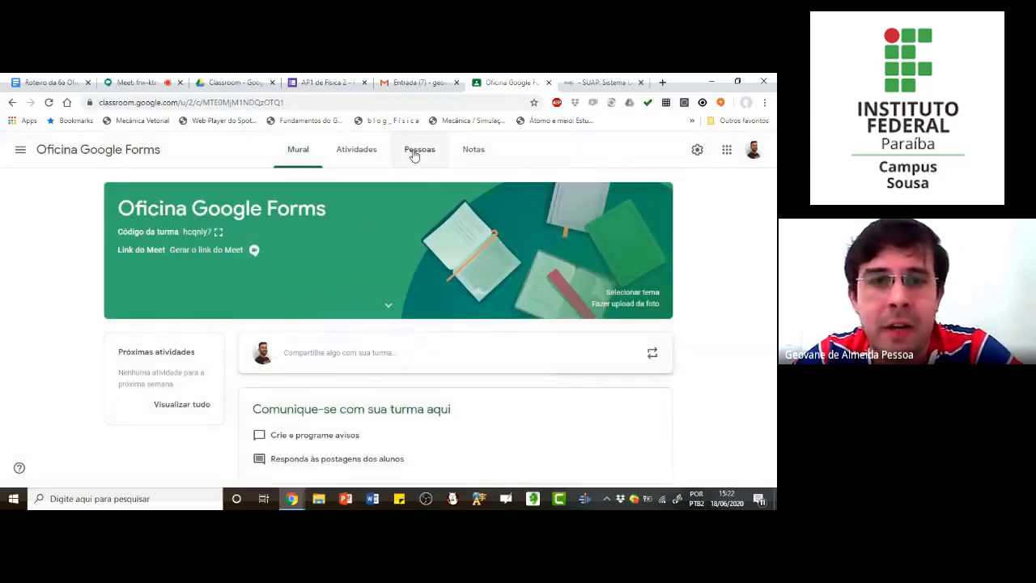
left_click(419, 153)
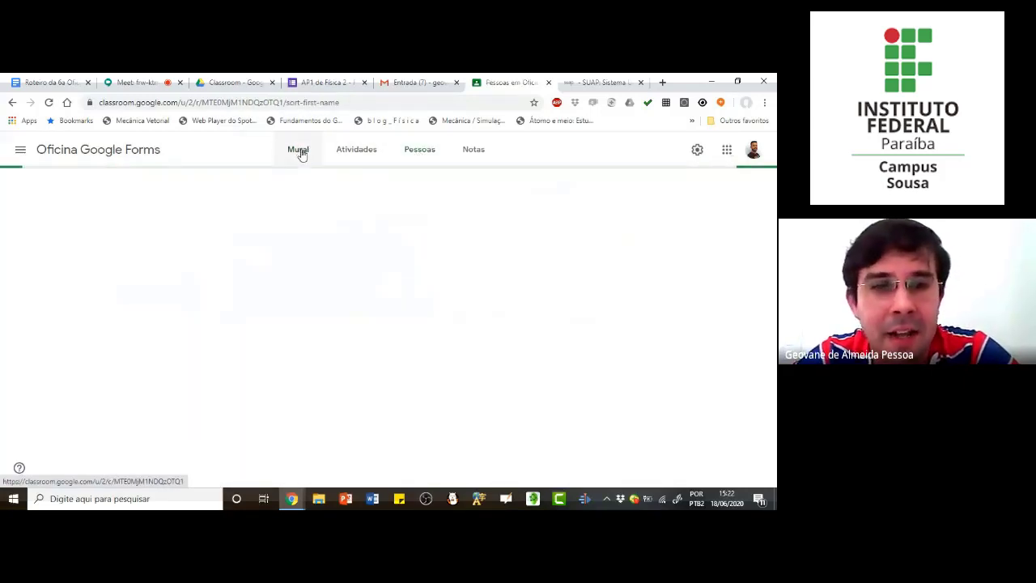
Step: Generate a Meet link for the class from its stream, visible to students, and save it
left_click(298, 151)
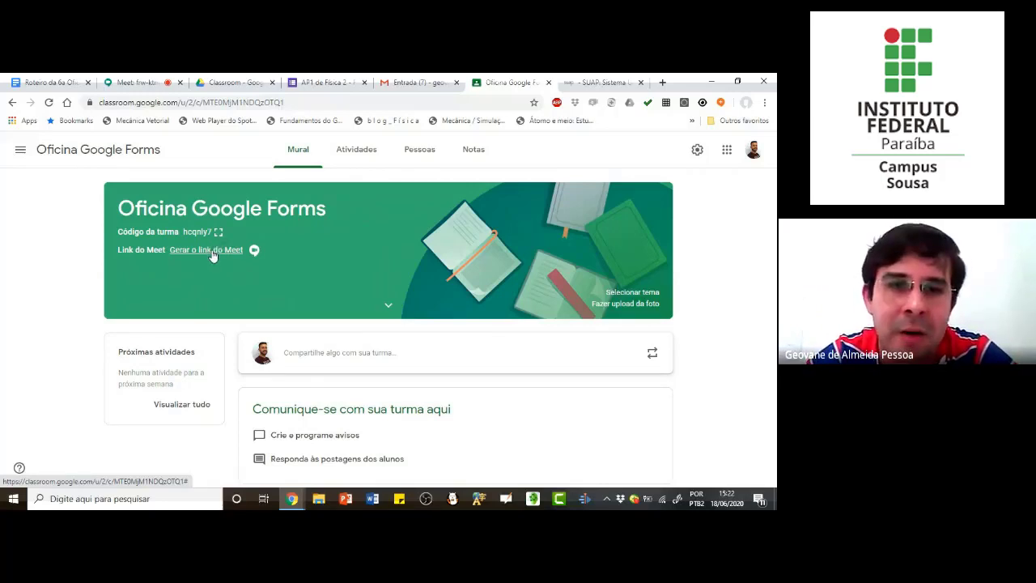
left_click(212, 256)
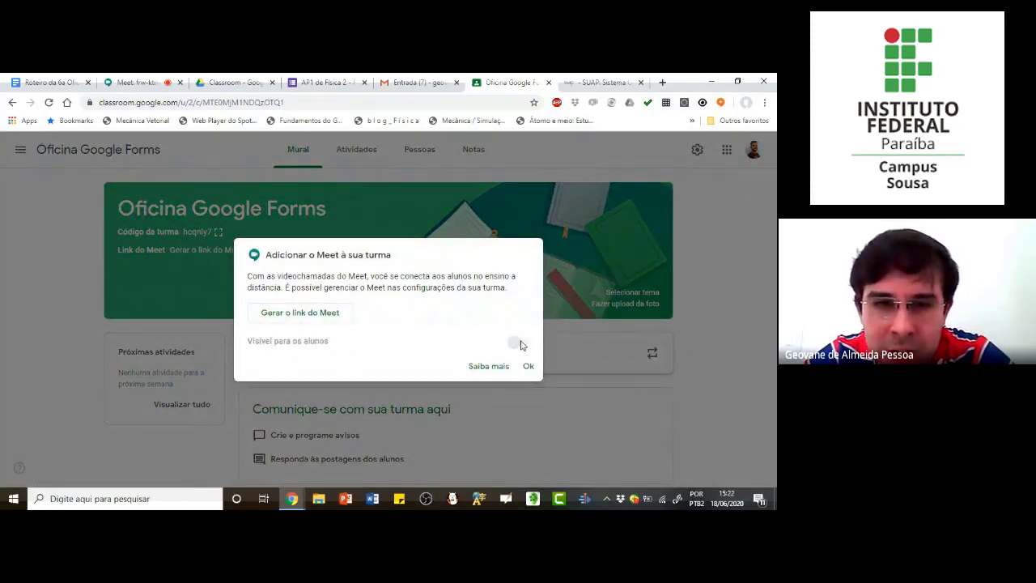
left_click(314, 313)
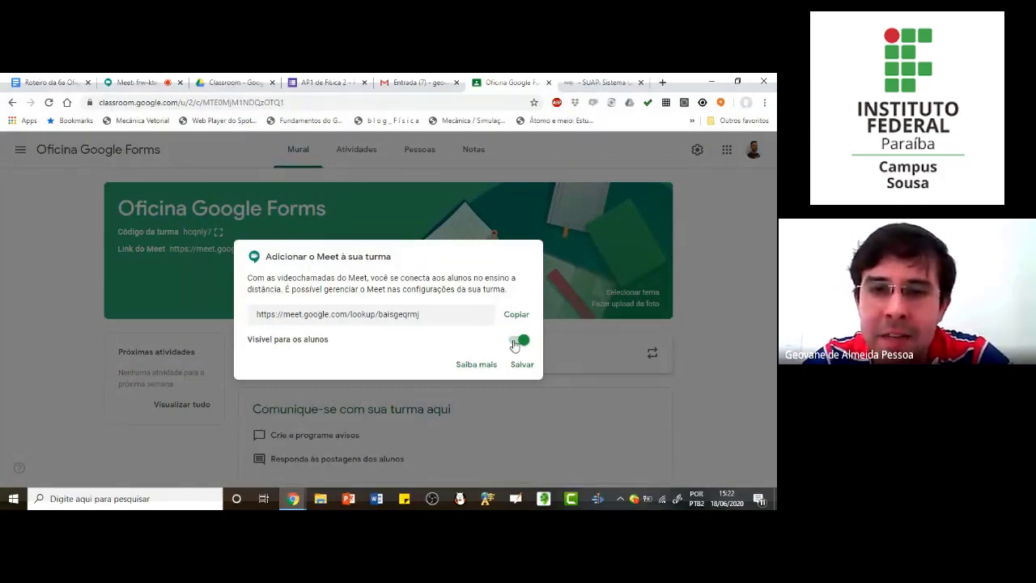
left_click(522, 365)
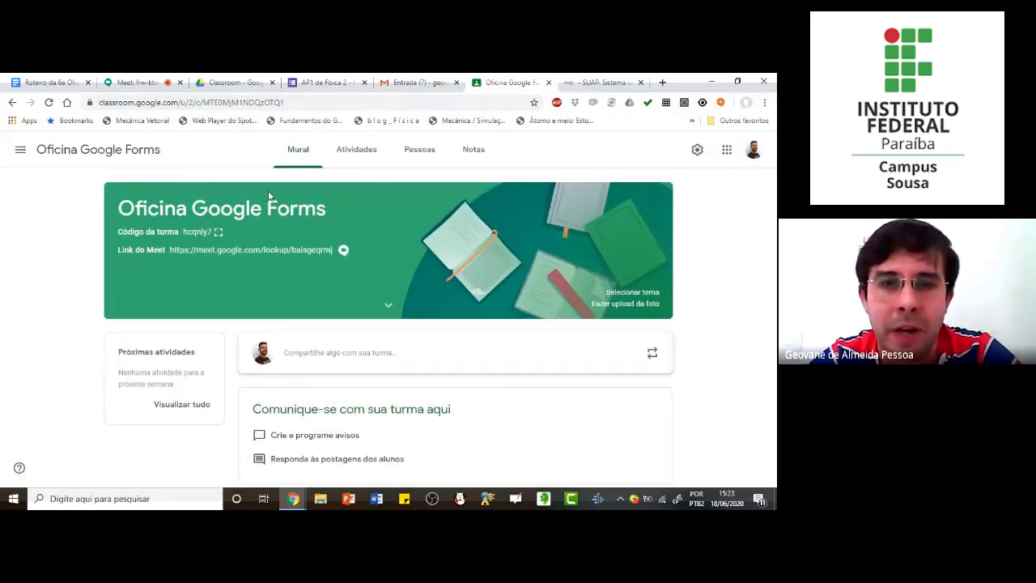
Step: Review the class's full list of teachers and students, and check its grades page
left_click(426, 156)
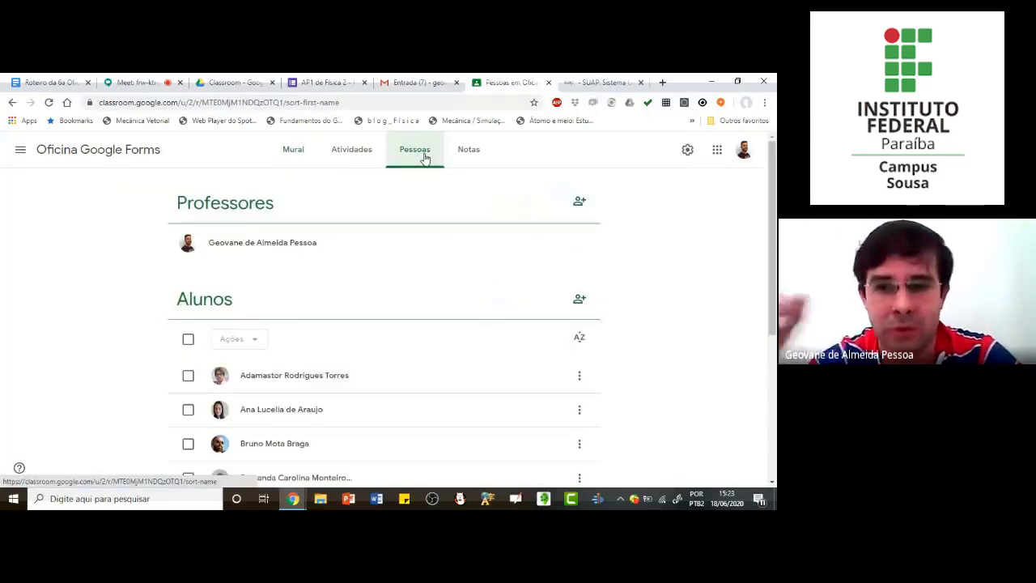
scroll(335, 262, "down", 2)
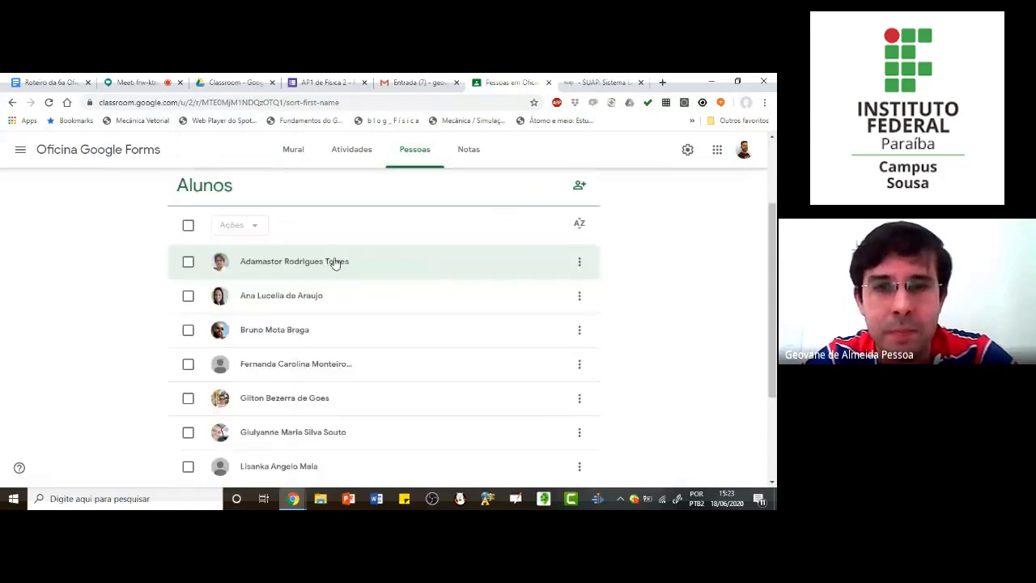
scroll(331, 211, "up", 2)
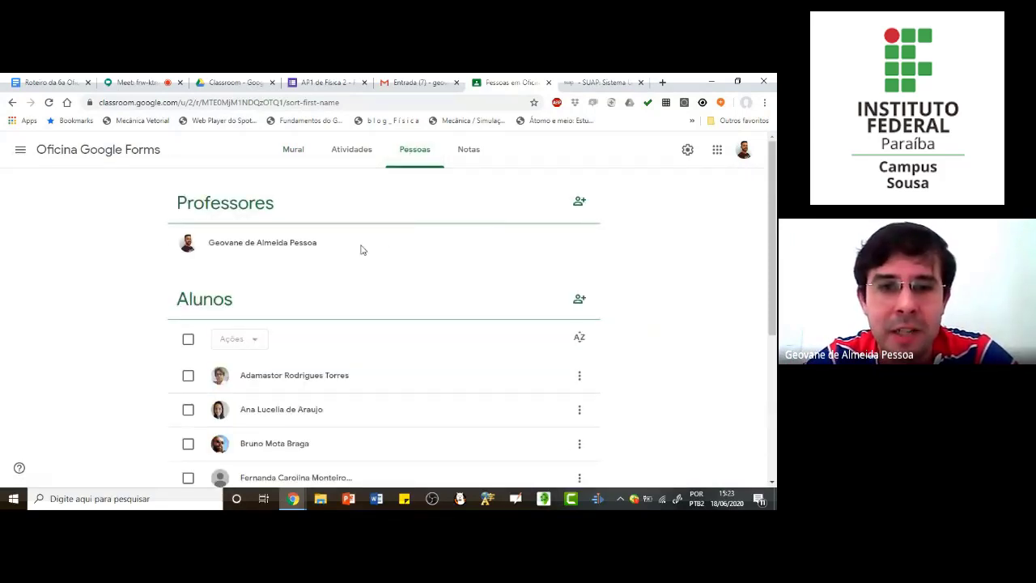
scroll(294, 370, "down", 2)
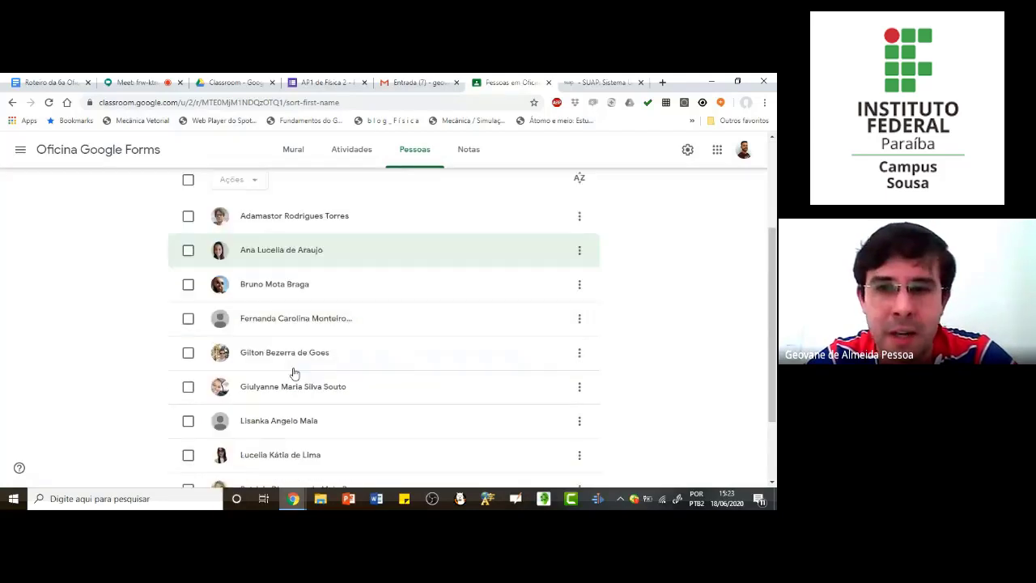
scroll(319, 292, "down", 1)
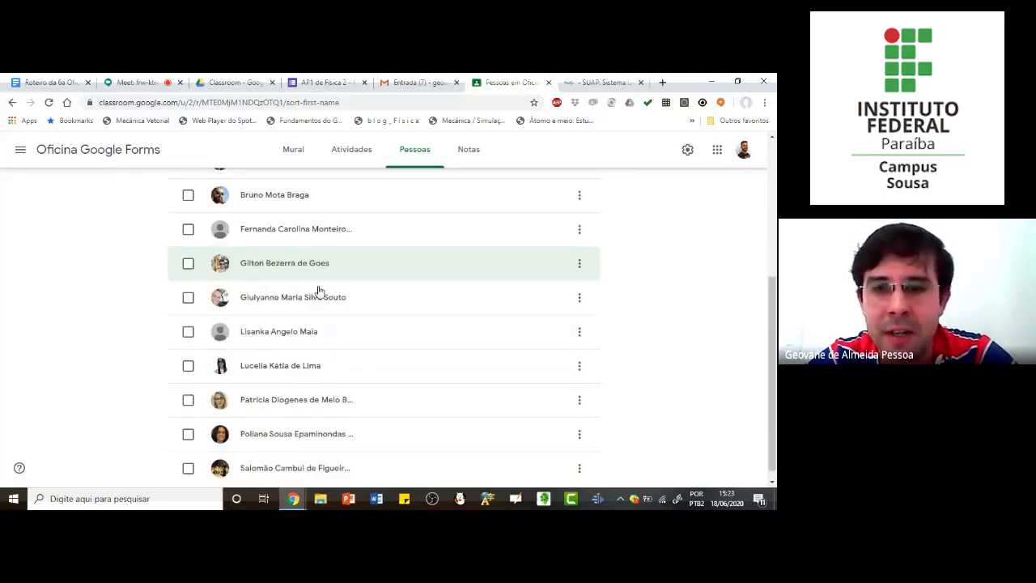
scroll(319, 296, "down", 1)
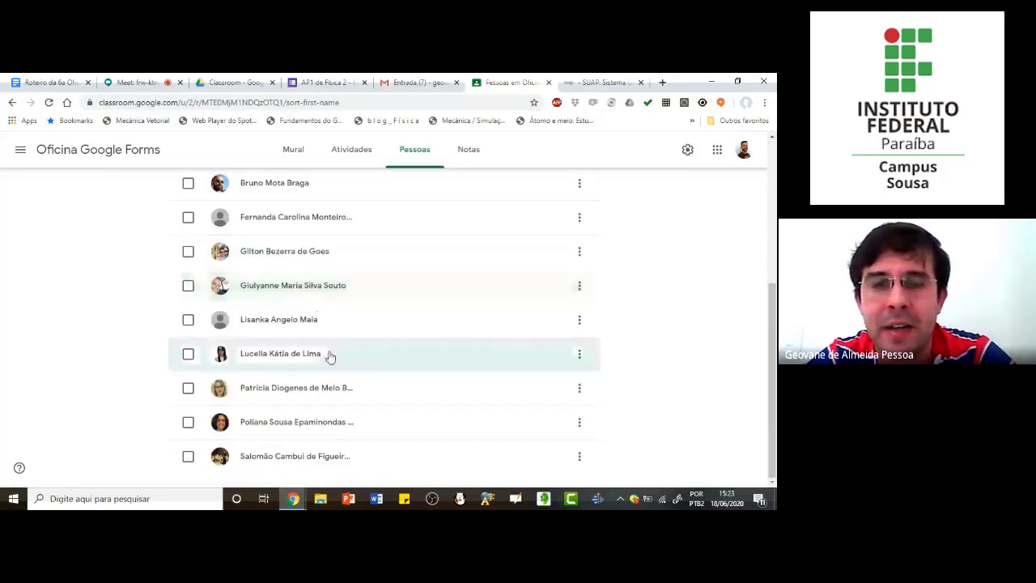
scroll(326, 356, "up", 2)
scroll(325, 281, "up", 1)
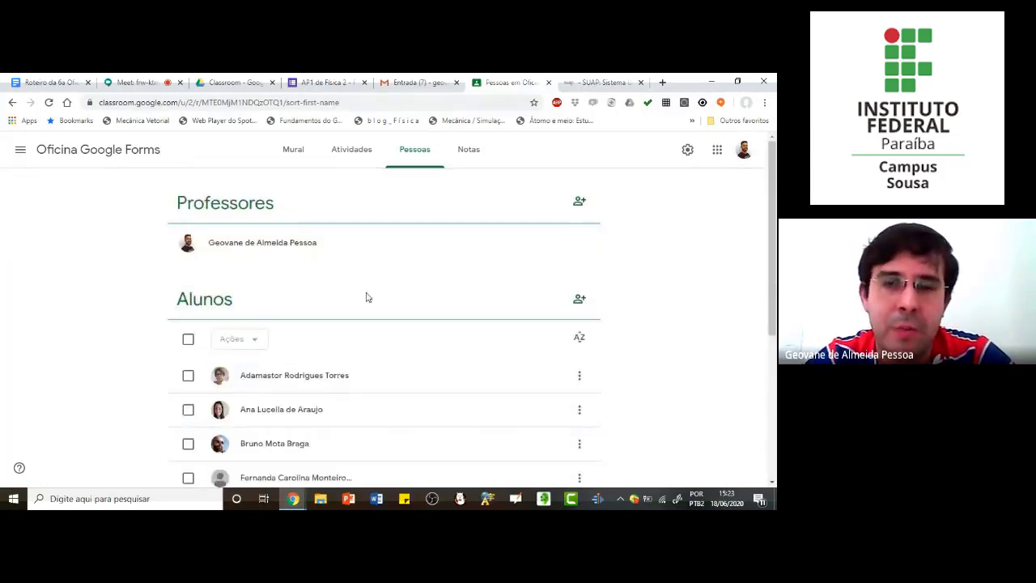
left_click(471, 152)
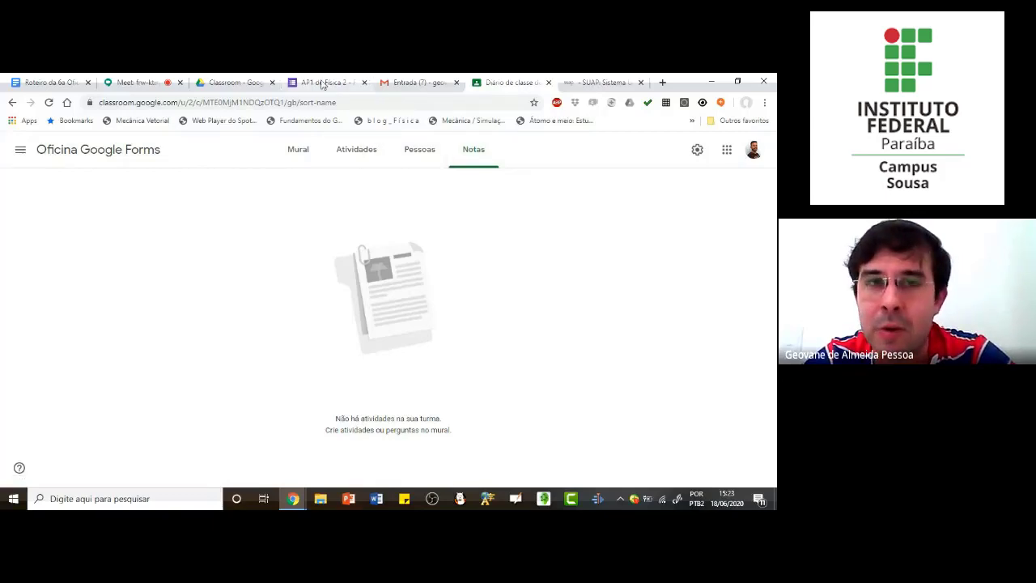
Step: Start a new quiz assignment (Atividade com teste) in the class's classwork
left_click(357, 152)
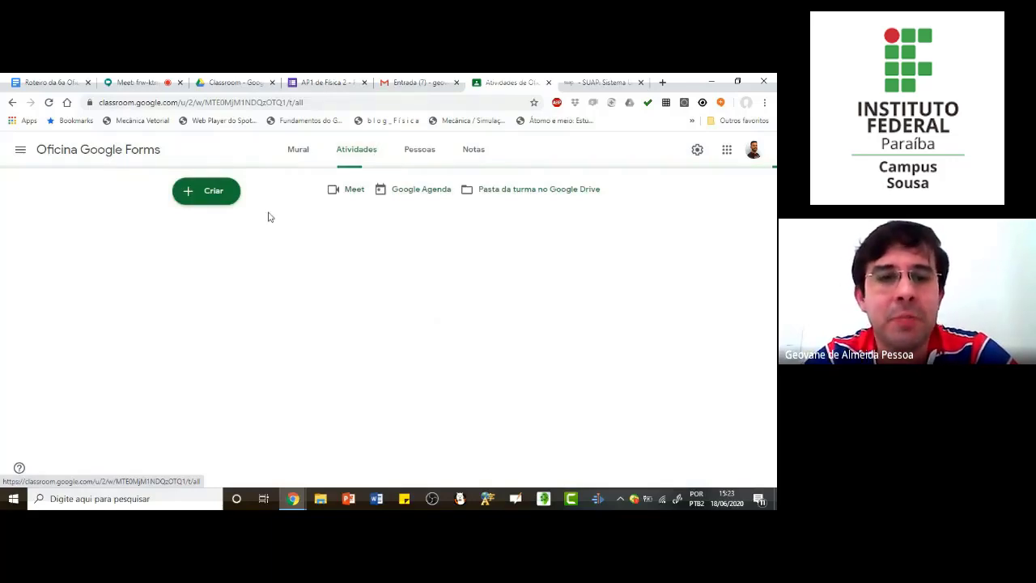
left_click(217, 192)
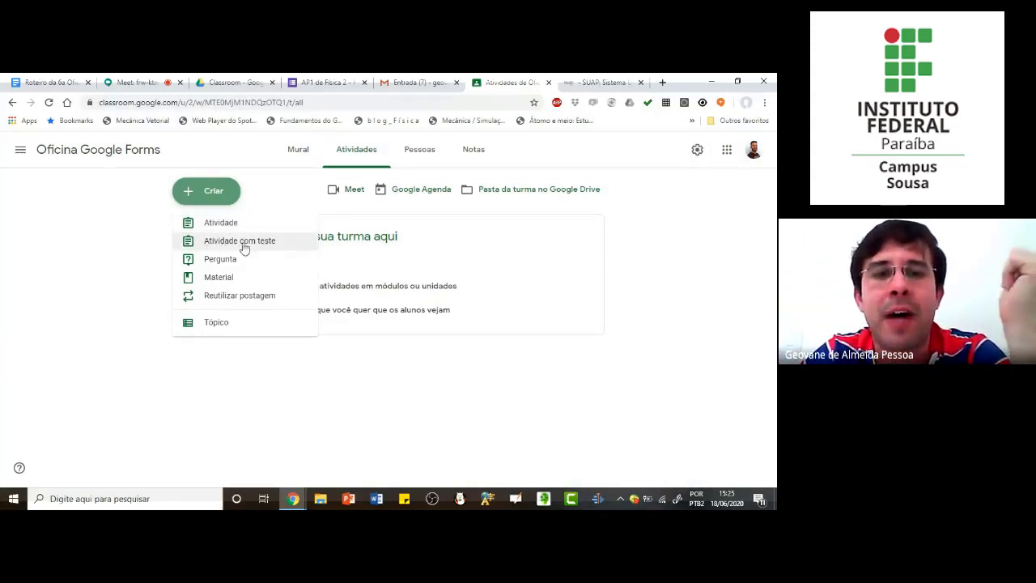
left_click(251, 246)
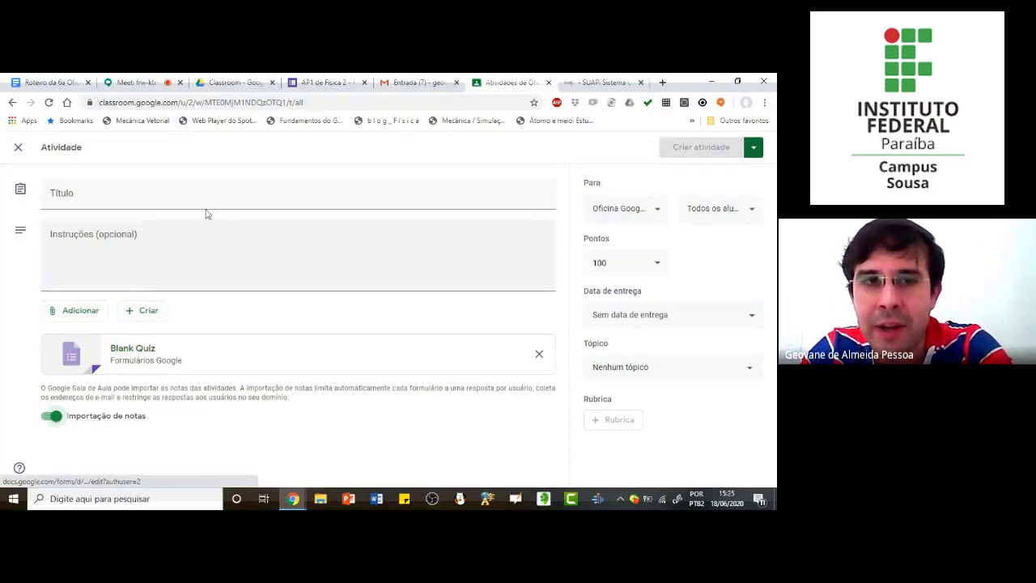
Step: Switch to Google Drive and open the "Oficina Google Forms" class folder to check for the assignment's quiz file
left_click(232, 83)
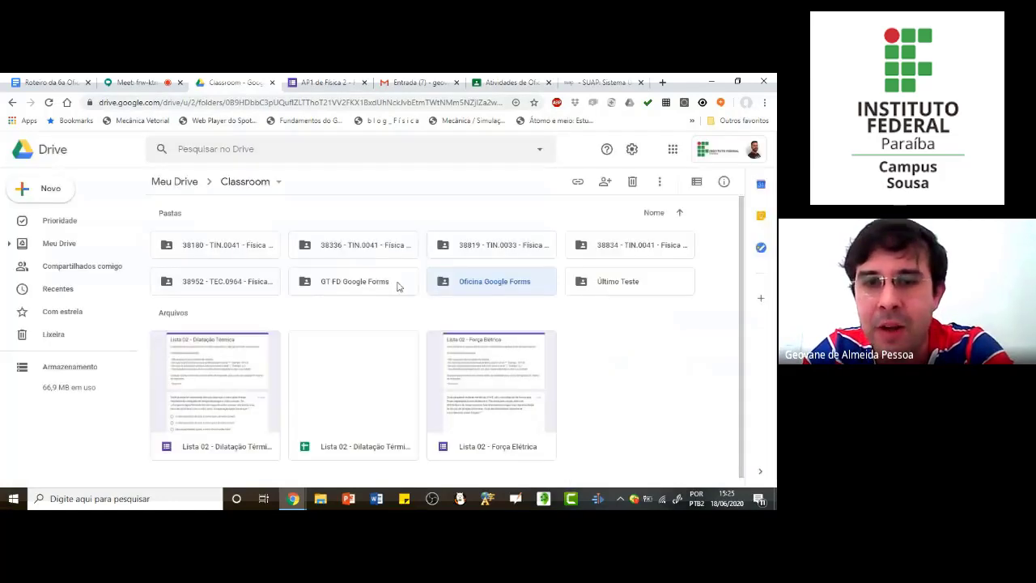
double_click(489, 283)
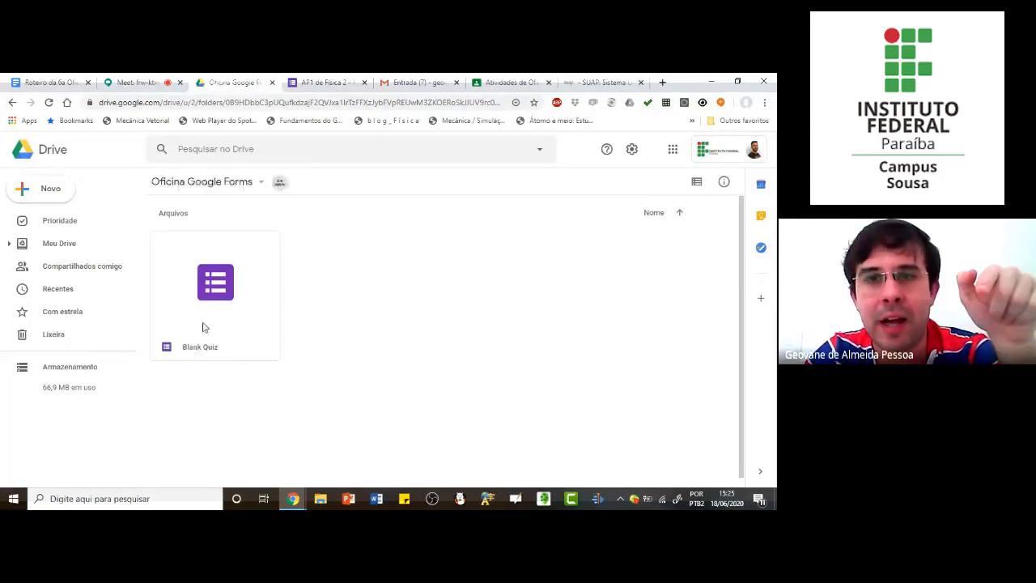
Step: Delete the Blank Quiz form from the "Oficina Google Forms" folder in Google Drive
left_click(511, 83)
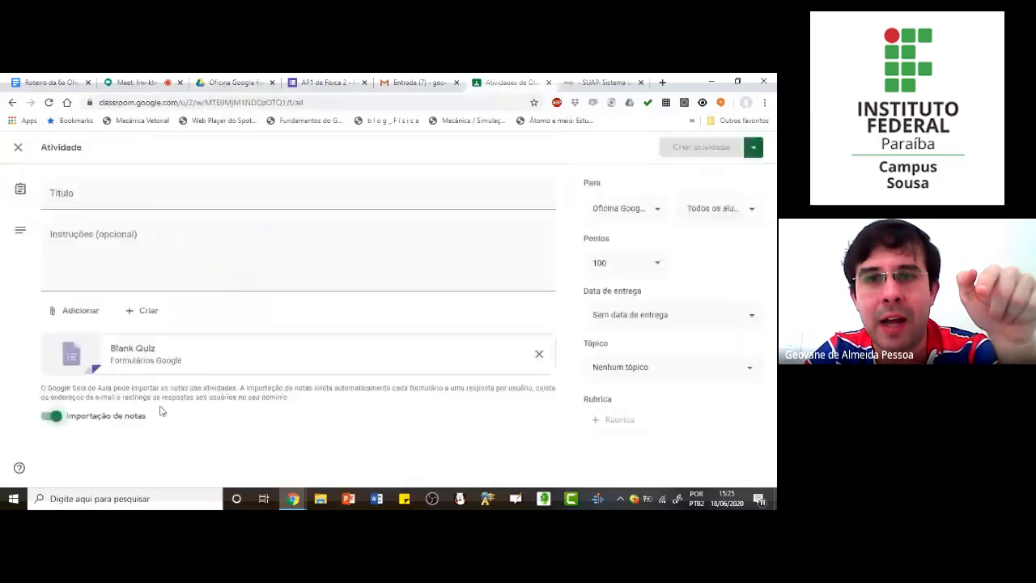
left_click(339, 80)
left_click(252, 82)
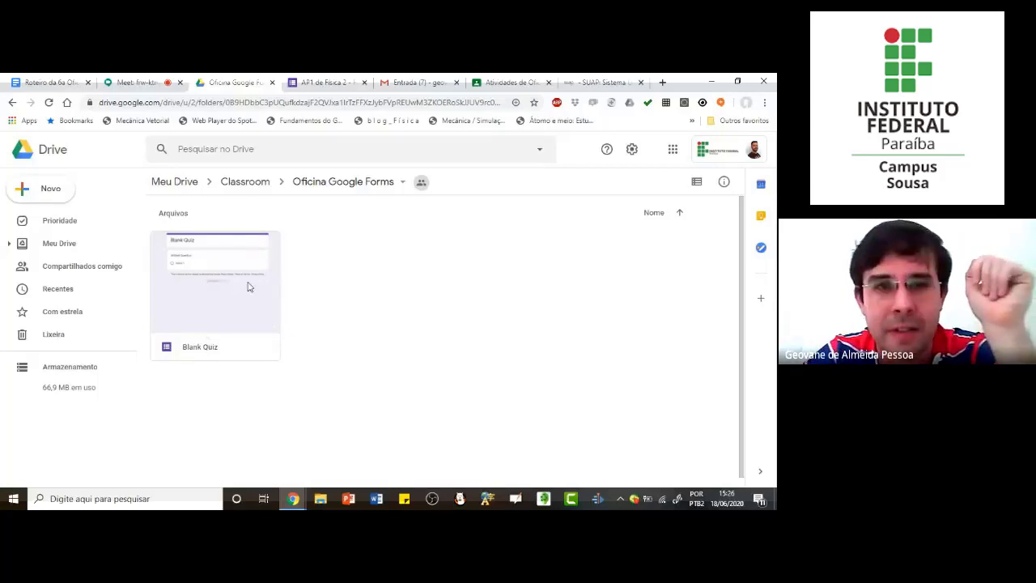
left_click(530, 82)
left_click(235, 83)
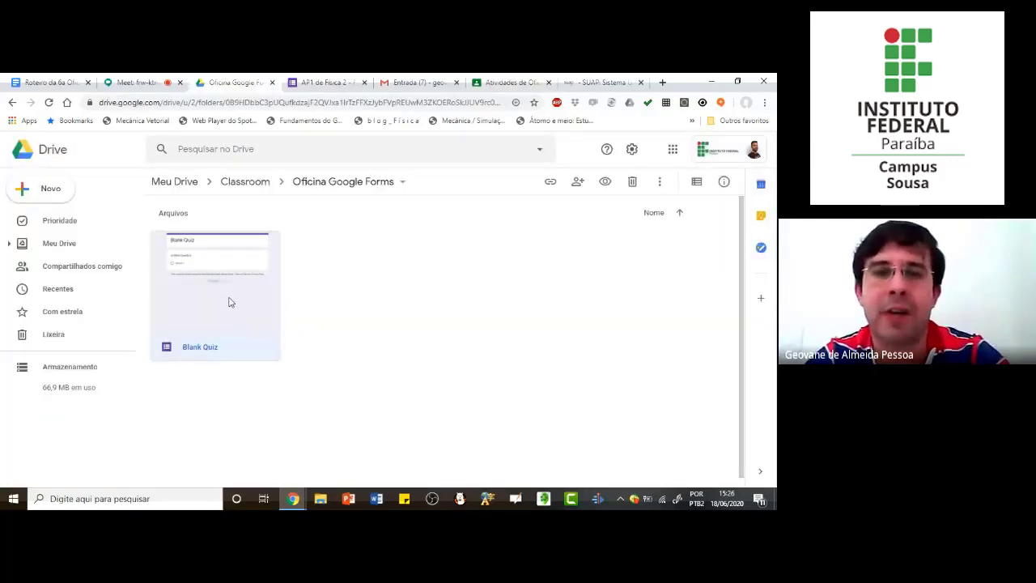
key("Delete")
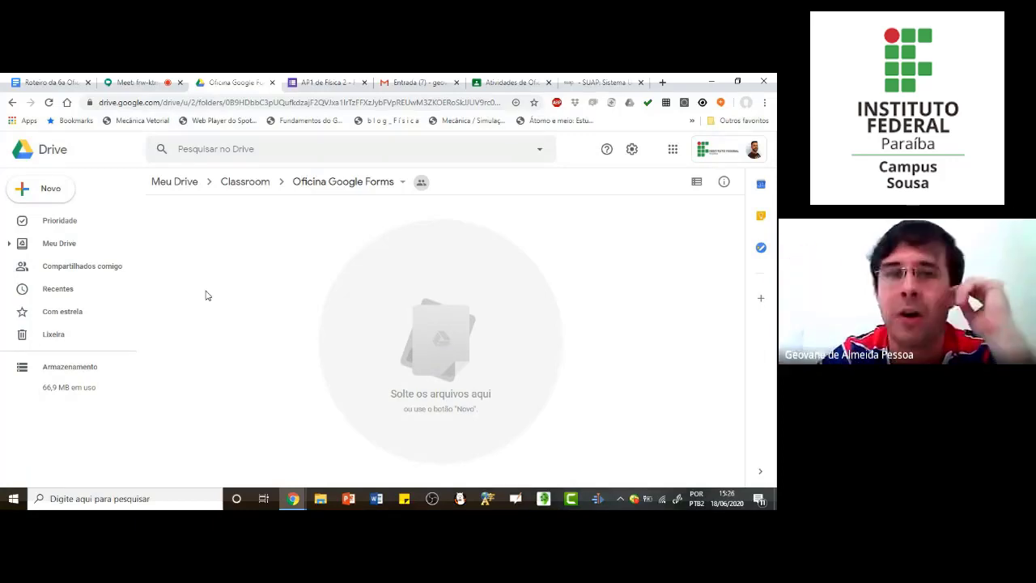
Step: Switch to Google Classroom and remove the Blank Quiz attachment from the new assignment
left_click(502, 81)
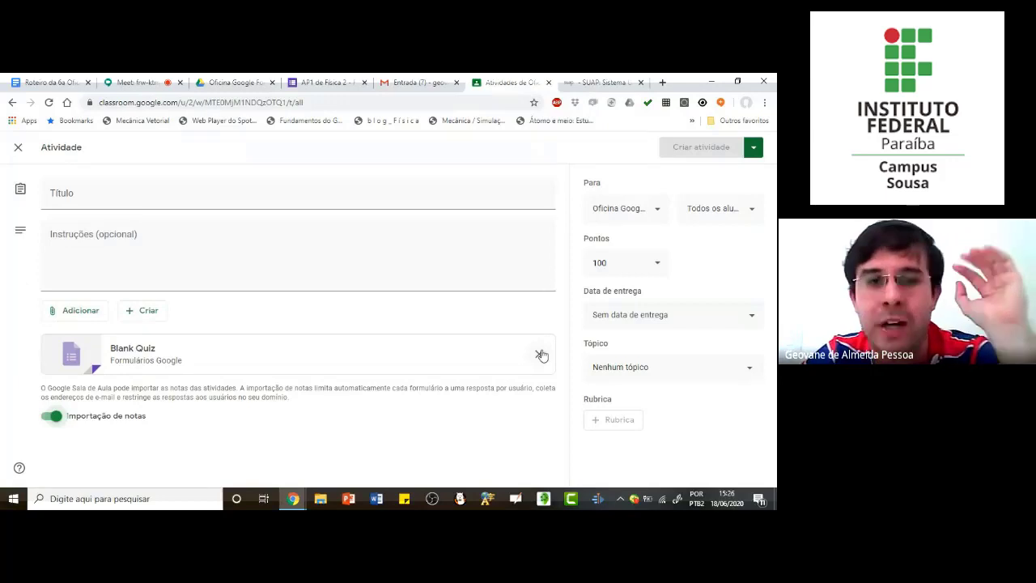
left_click(539, 354)
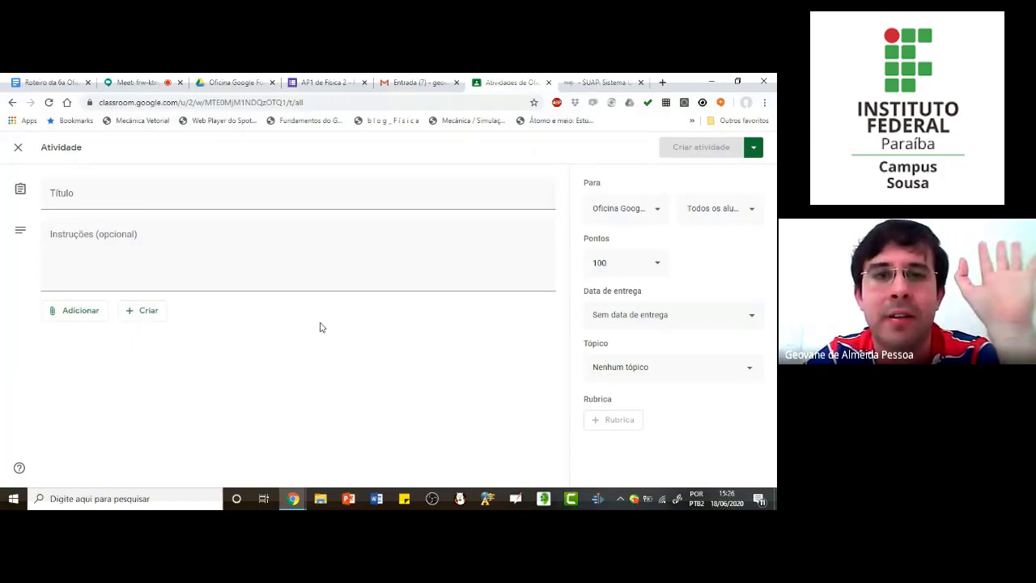
left_click(234, 82)
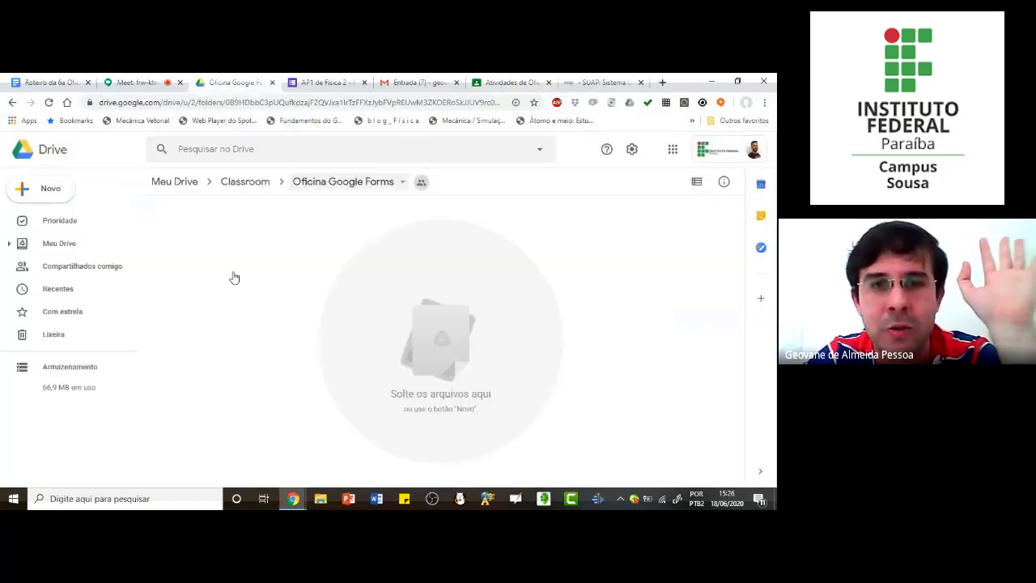
left_click(492, 81)
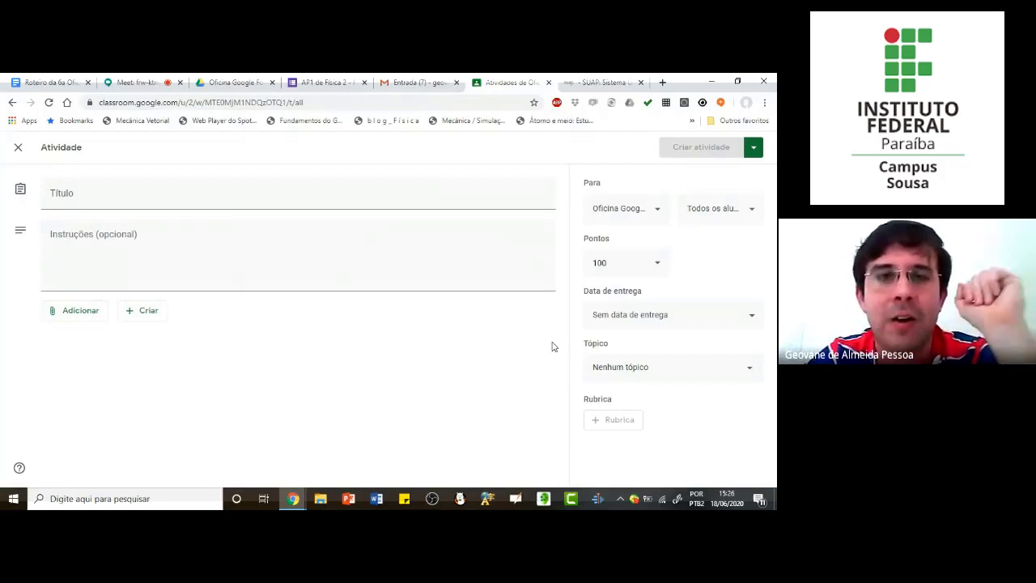
Step: In Google Drive, make a copy of the "AP1 de Física 2" form in the "Biblioteca de Provas" folder
left_click(252, 83)
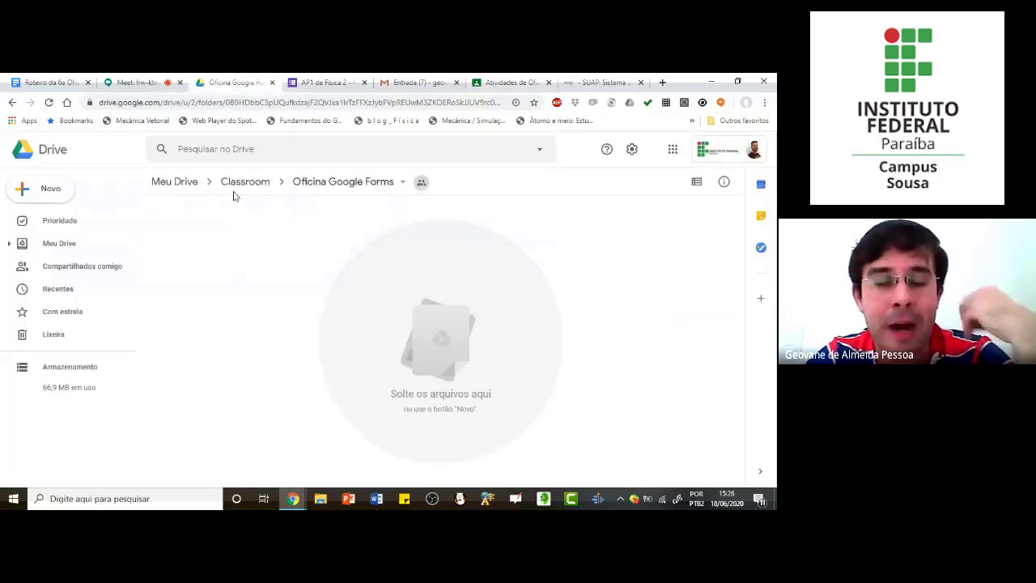
left_click(181, 185)
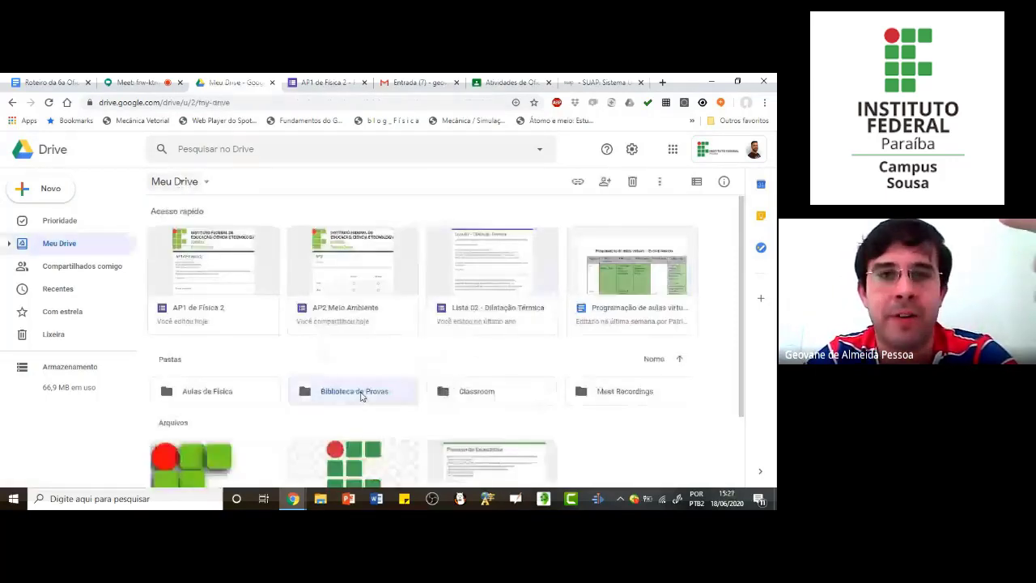
double_click(362, 396)
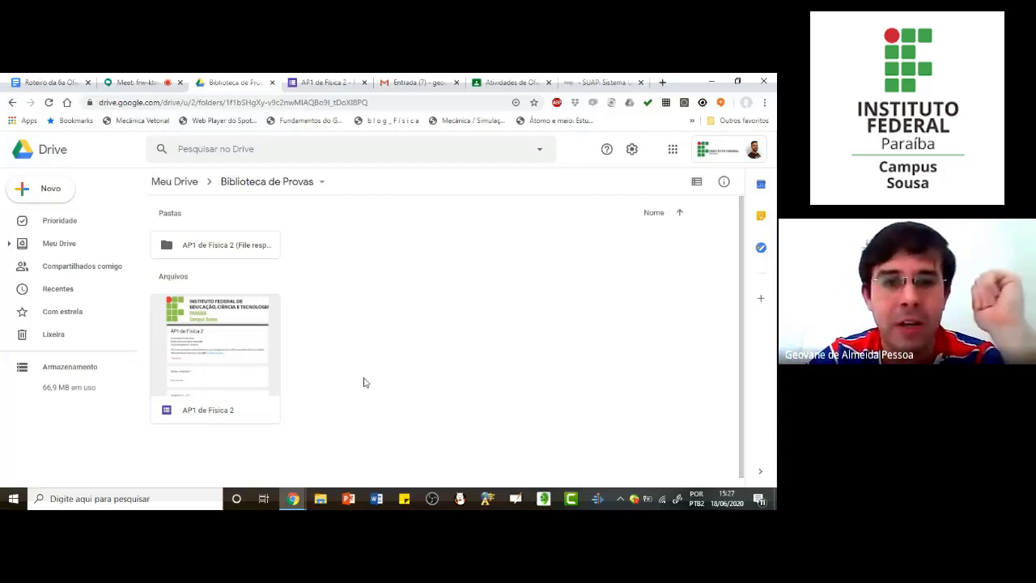
left_click(219, 348)
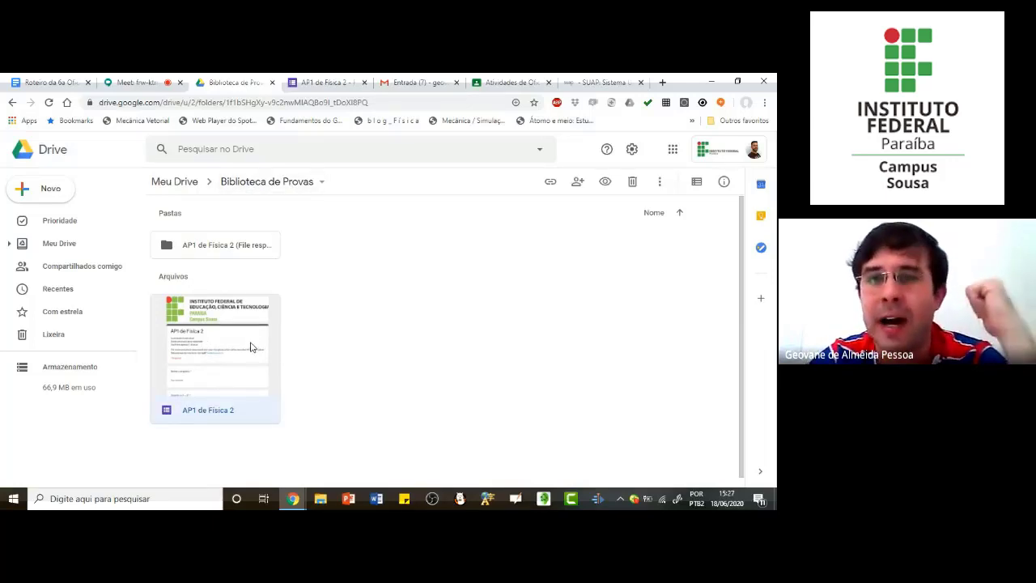
left_click(660, 183)
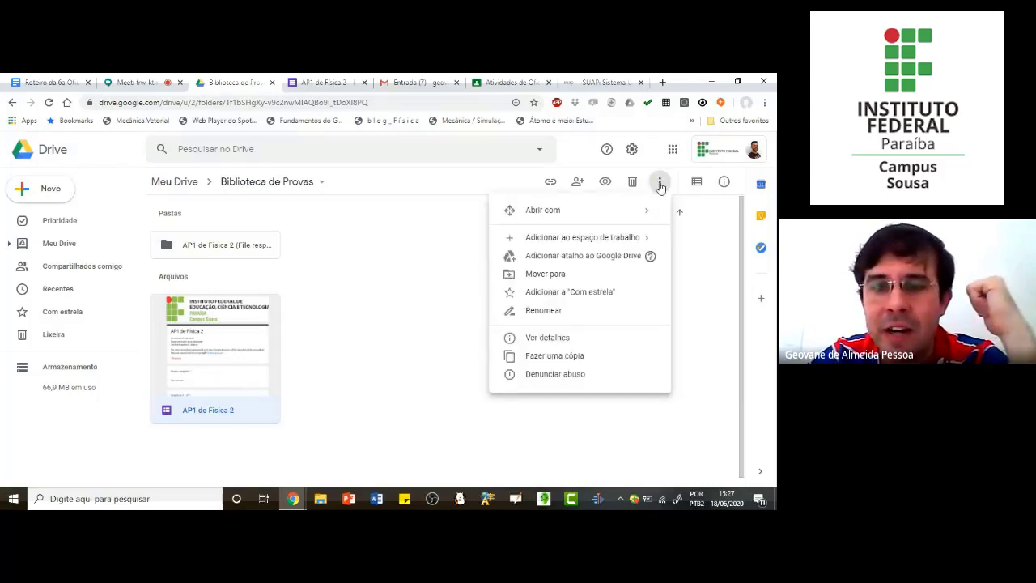
left_click(583, 361)
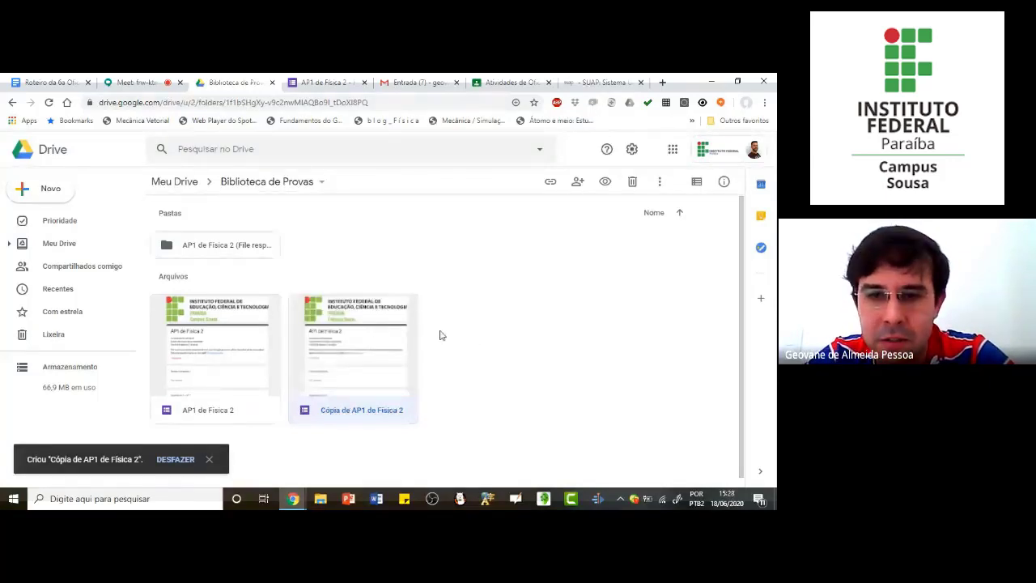
Step: Rename the copied form as "AP1 de Física 2 Turma Meio Ambiente"
left_click(659, 181)
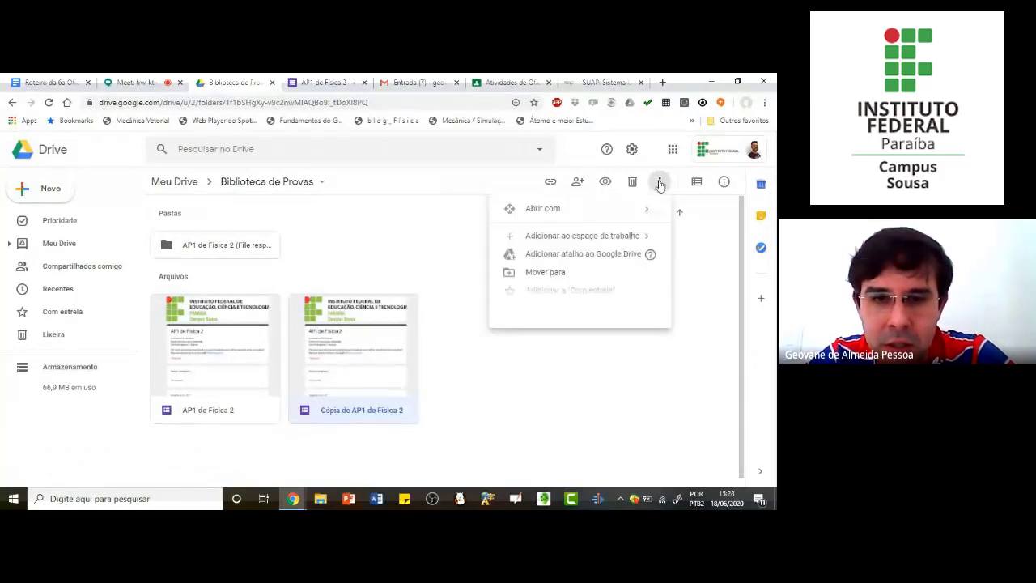
left_click(444, 389)
left_click(332, 416)
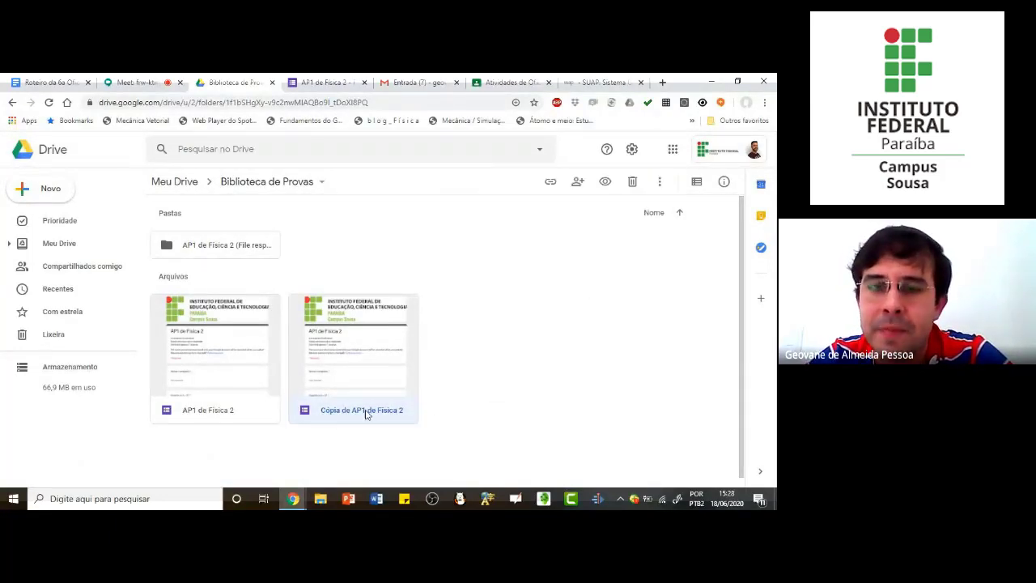
left_click(661, 185)
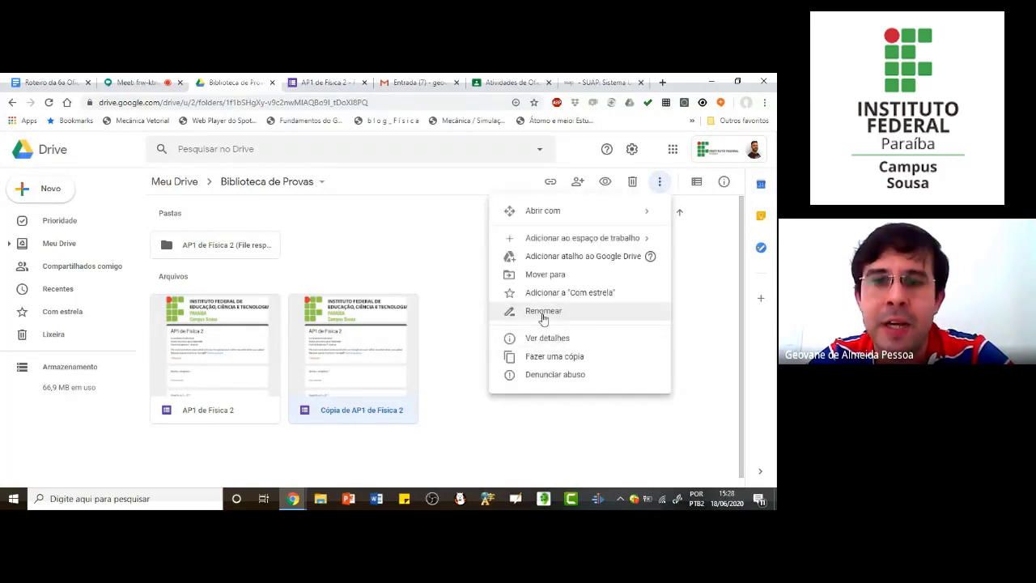
left_click(543, 318)
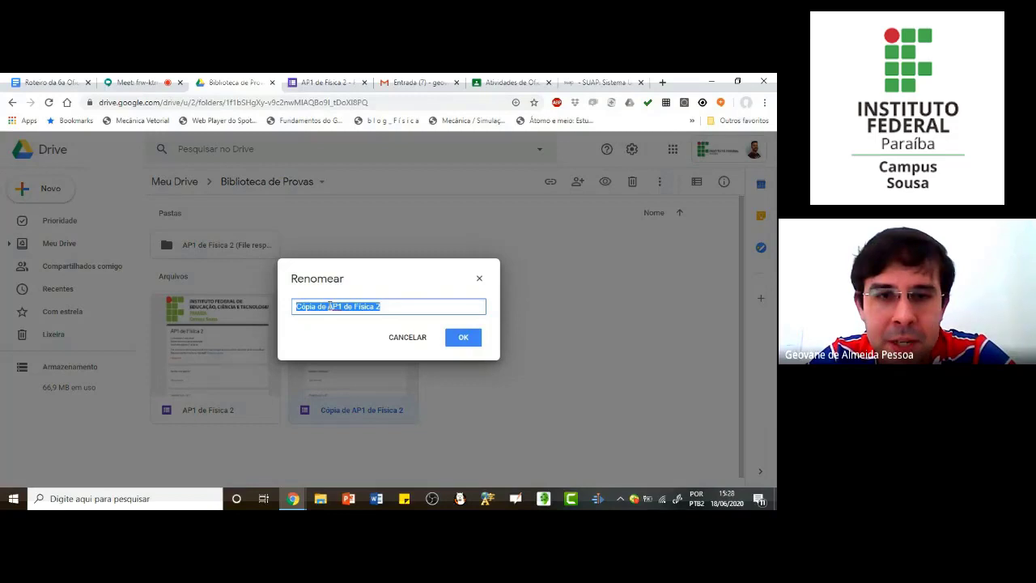
left_click(295, 306)
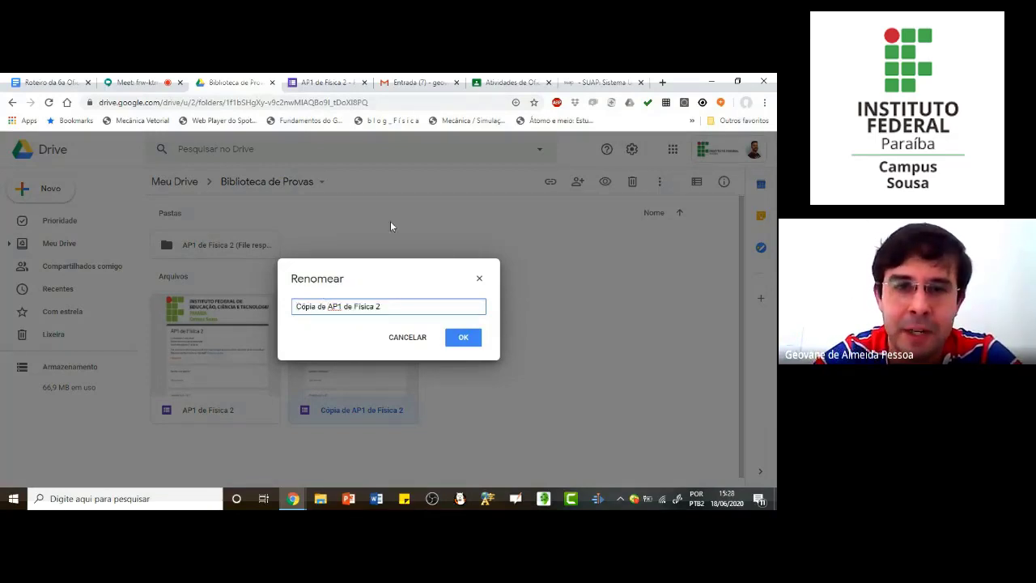
key("BackSpace")
key("BackSpace")
key("BackSpace")
key("BackSpace")
key("BackSpace")
key("BackSpace")
key("BackSpace")
key("BackSpace")
key("BackSpace")
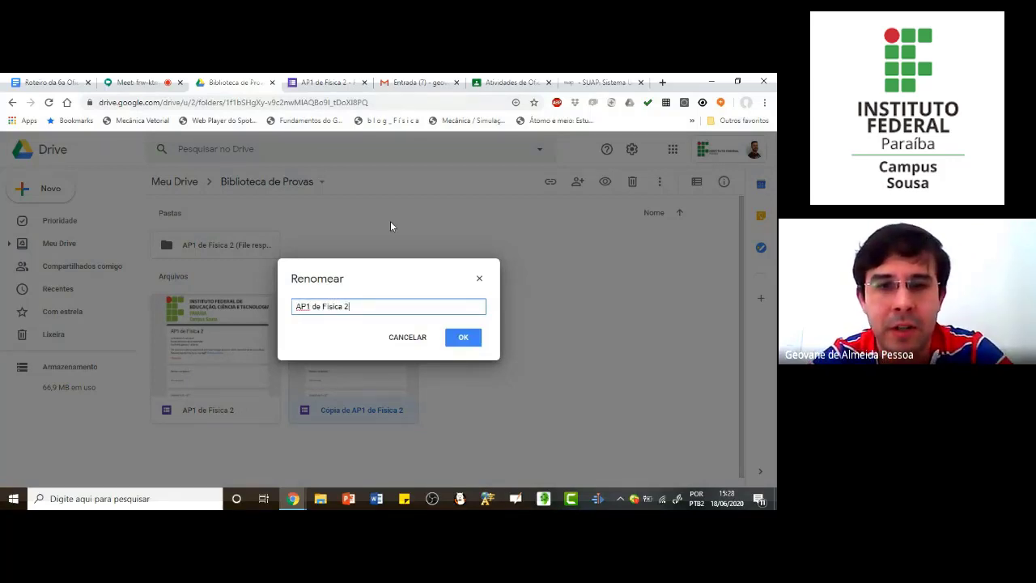
type("Tur")
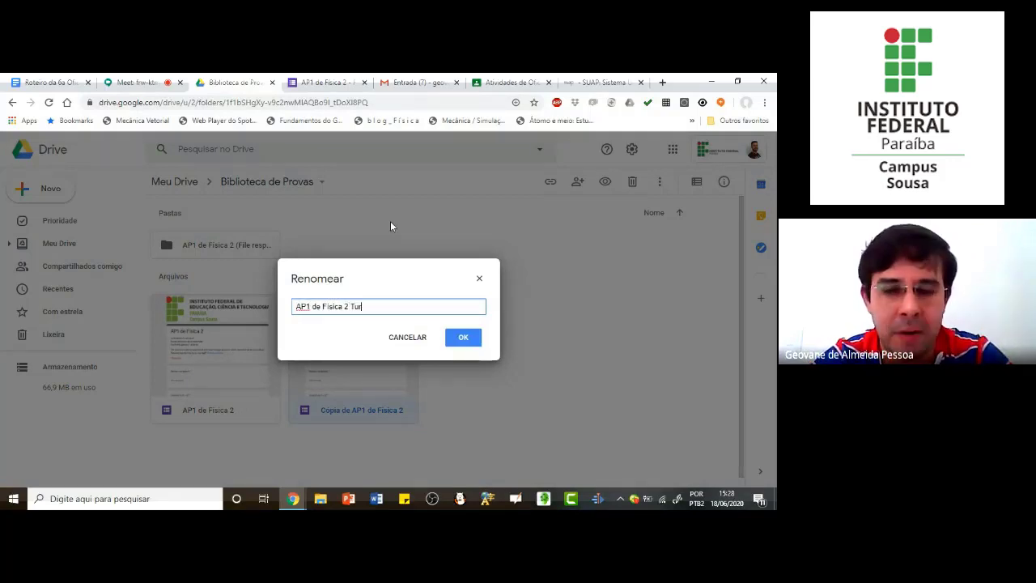
type("ma Meio")
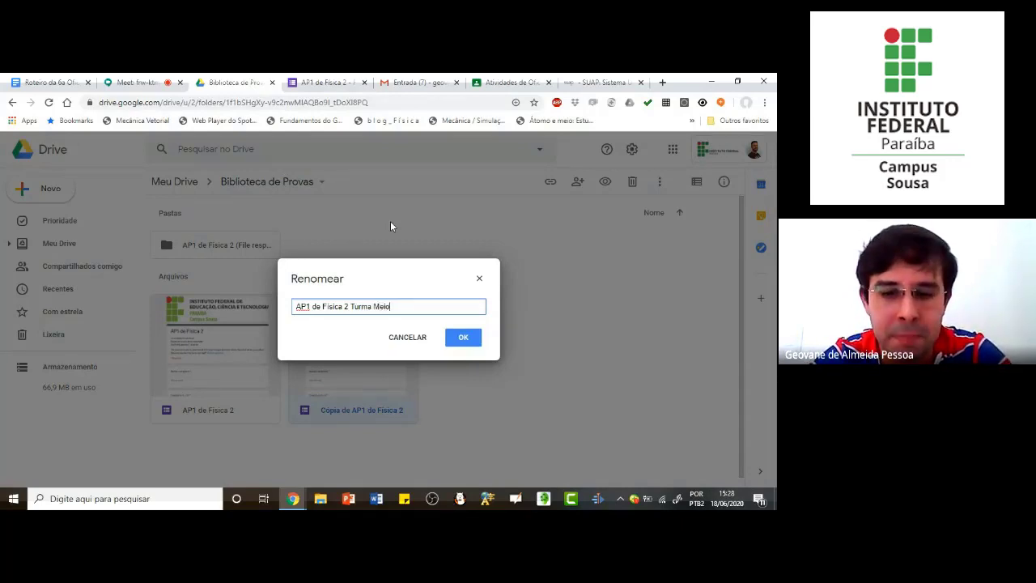
type(" A")
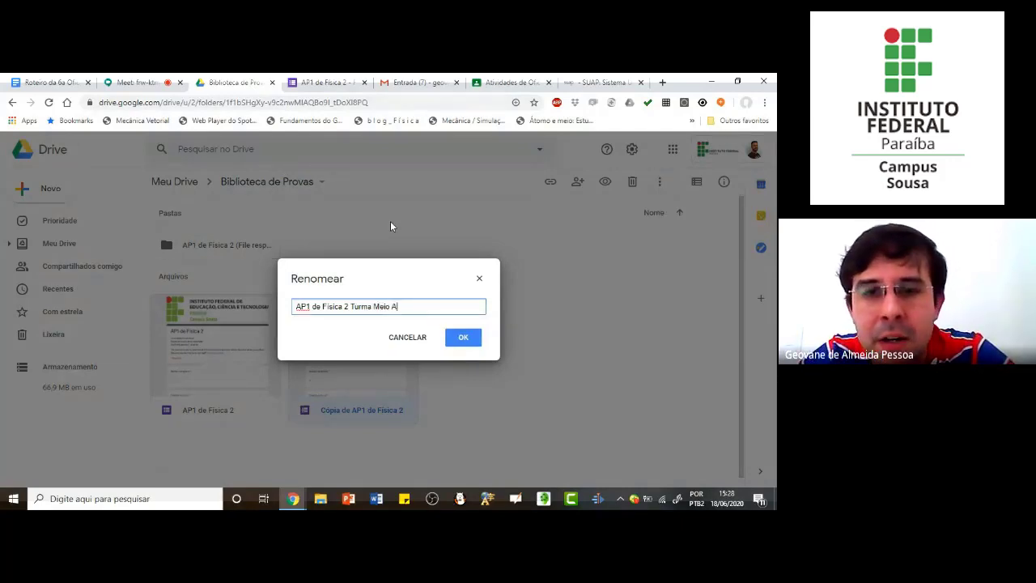
type("mbiente")
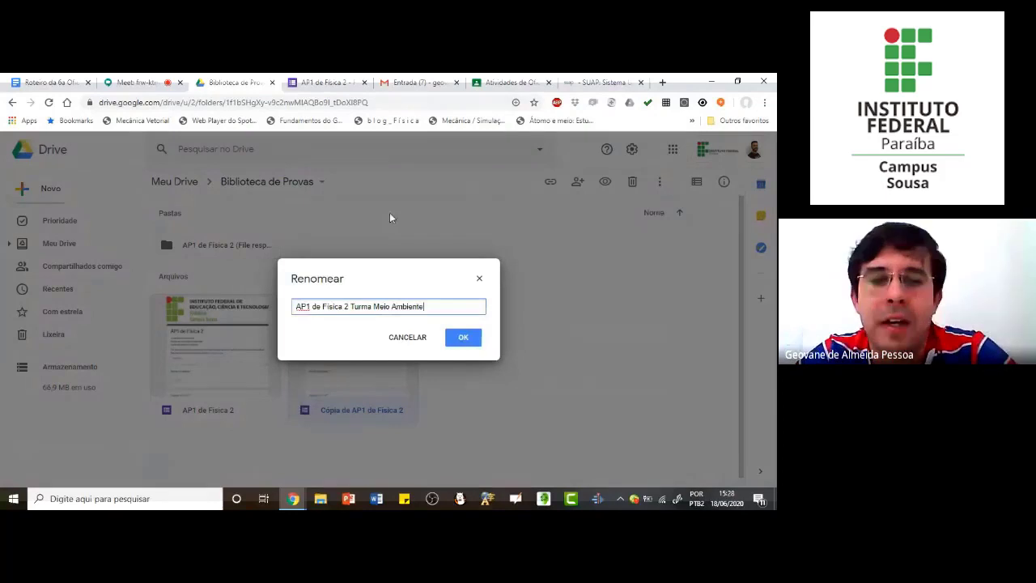
left_click(466, 345)
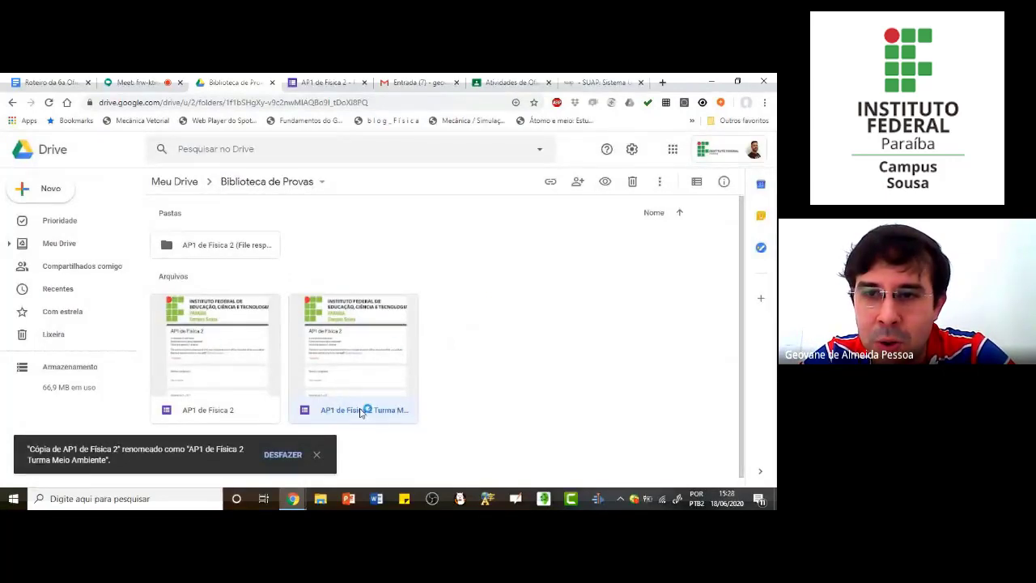
Step: Move the renamed form into the "Oficina Google Forms" folder inside Classroom, accepting the change in who has access
left_click(660, 183)
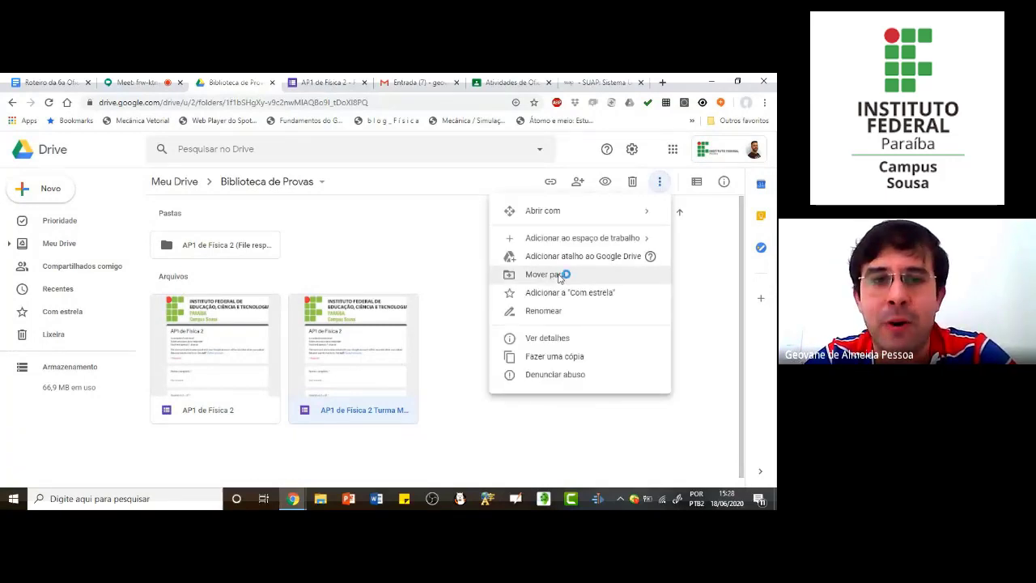
left_click(558, 276)
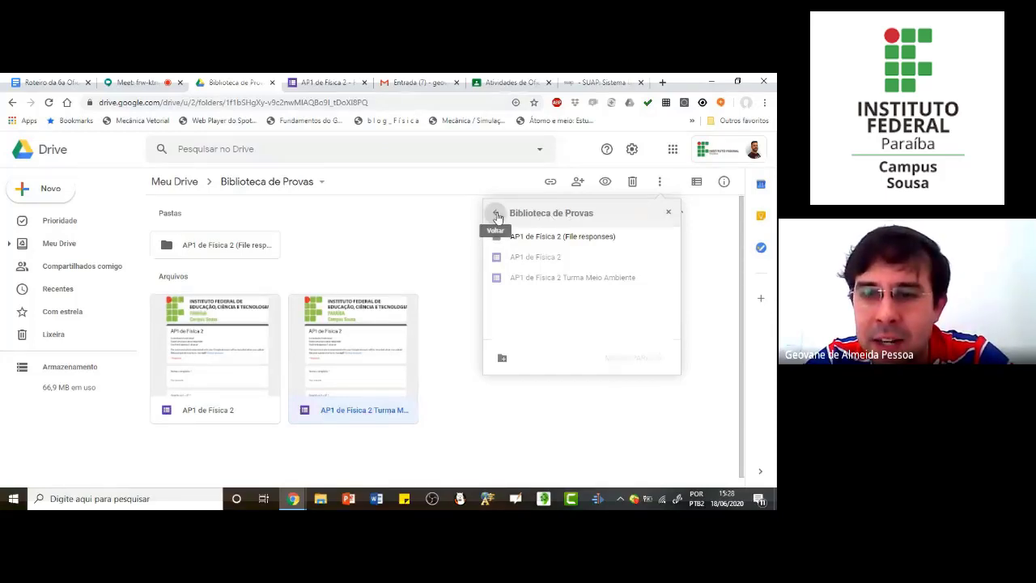
left_click(497, 217)
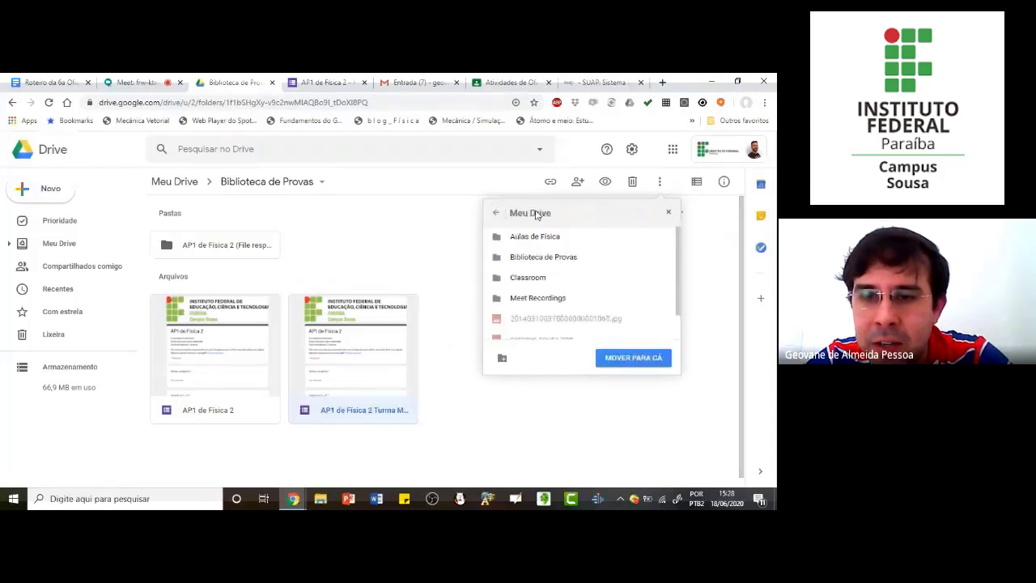
left_click(663, 281)
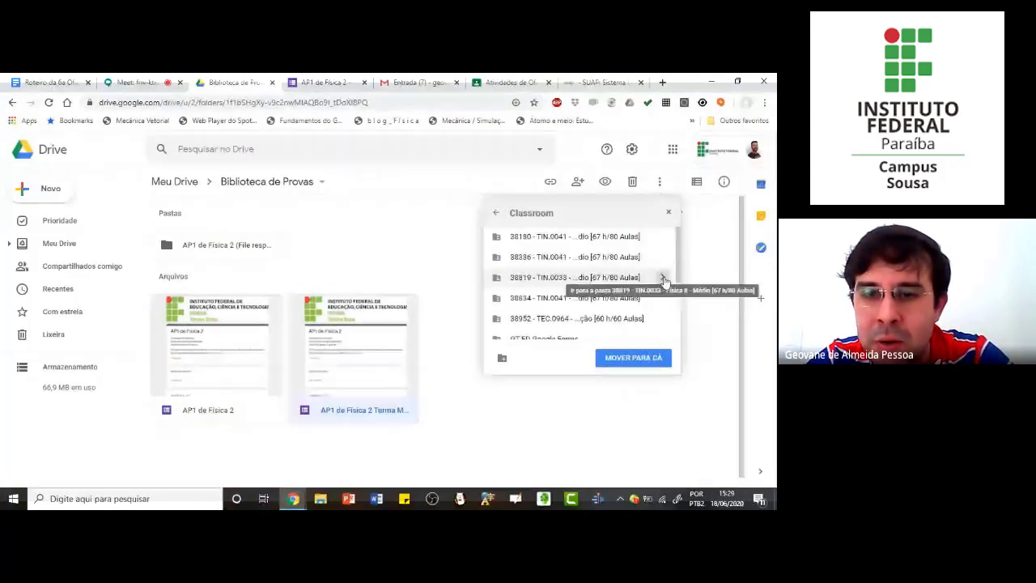
scroll(566, 296, "down", 3)
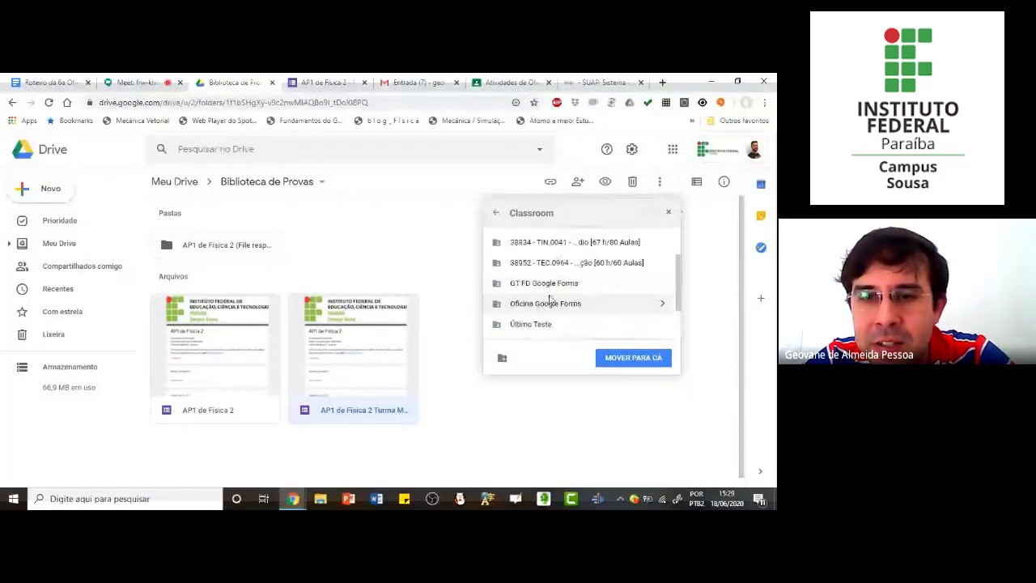
scroll(552, 301, "up", 1)
scroll(556, 301, "down", 2)
scroll(551, 300, "up", 1)
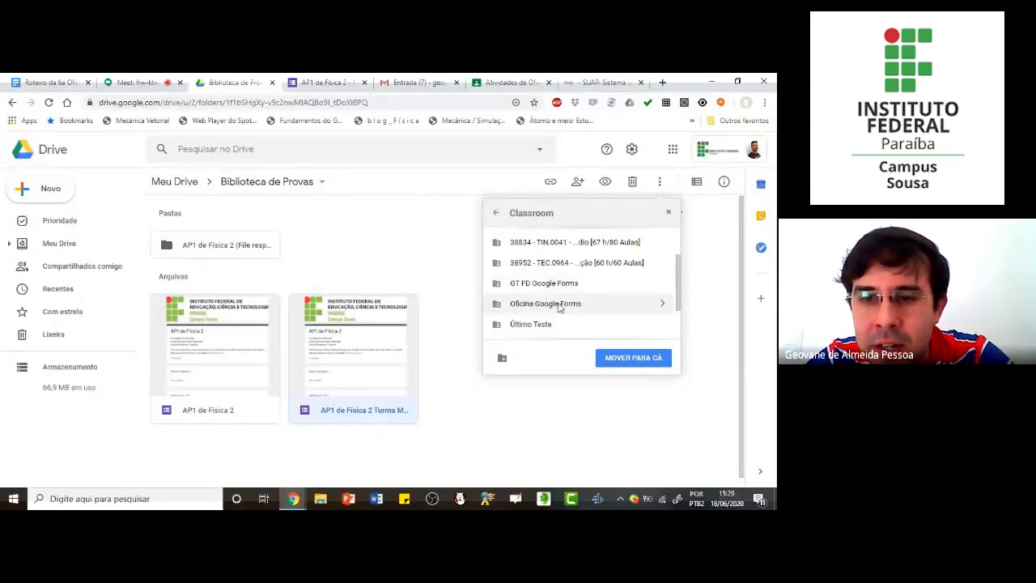
left_click(559, 304)
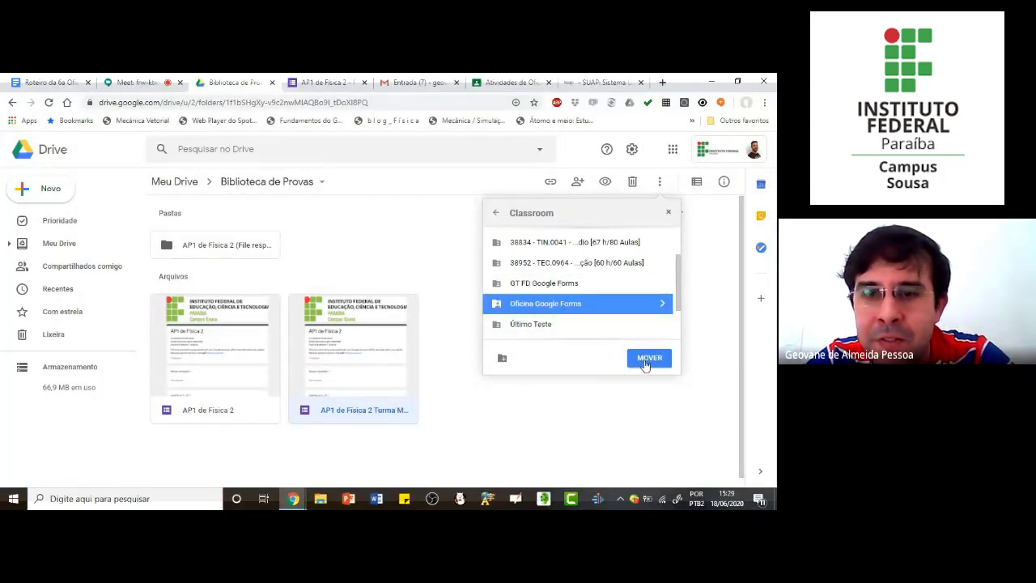
left_click(649, 359)
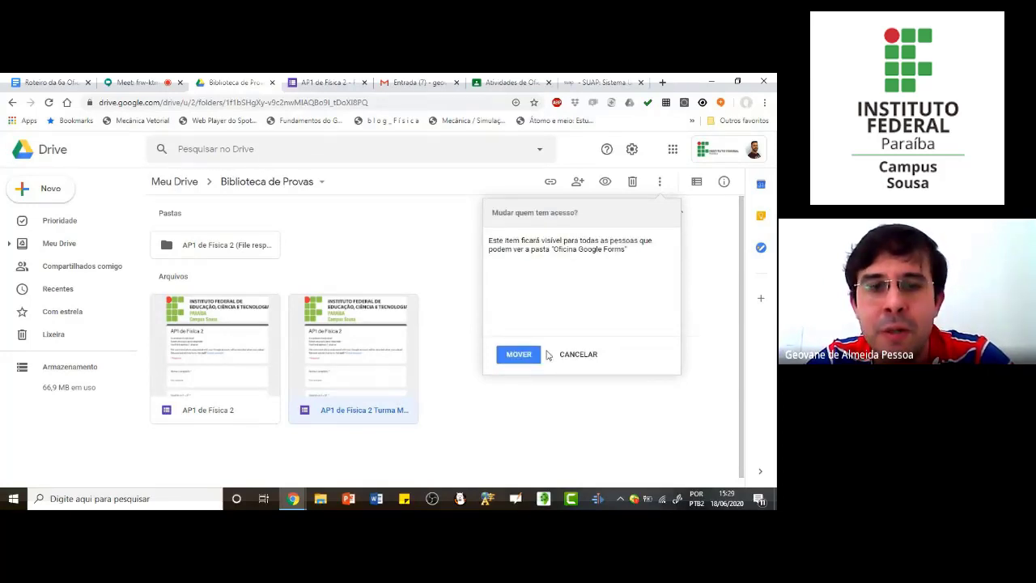
left_click(518, 354)
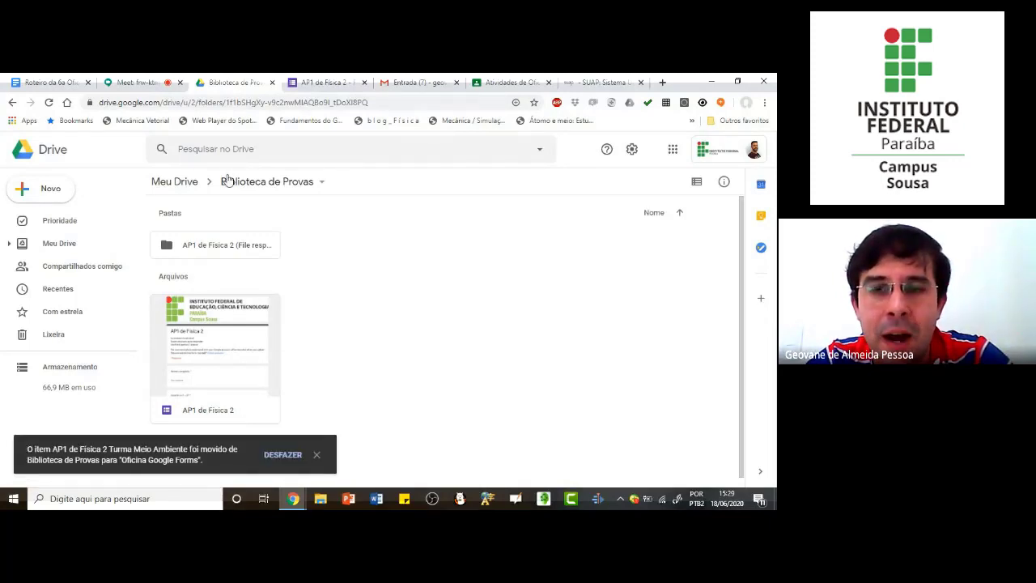
Step: Open the "Oficina Google Forms" folder inside the Classroom folder of Meu Drive to check the moved form
left_click(174, 185)
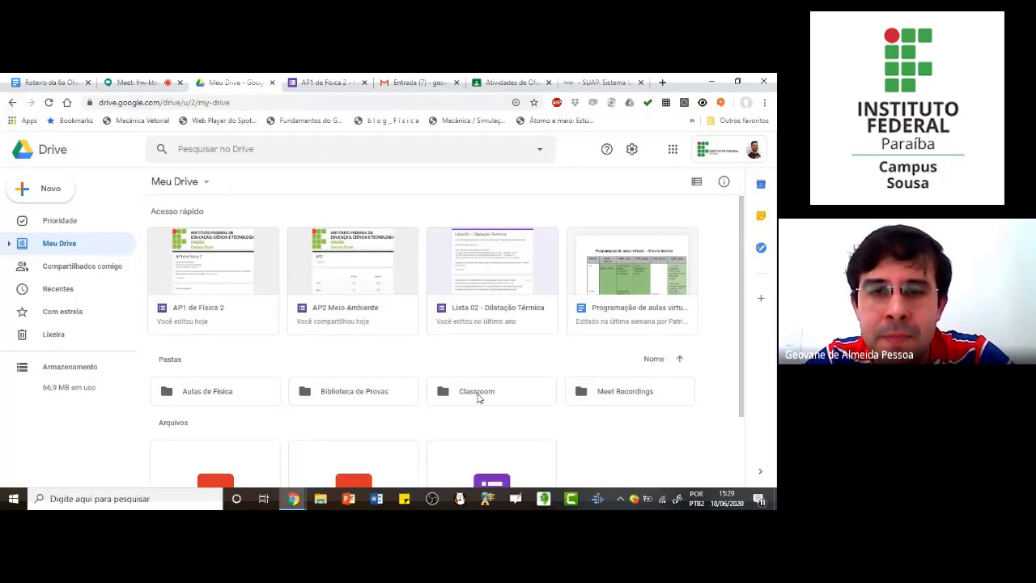
double_click(478, 395)
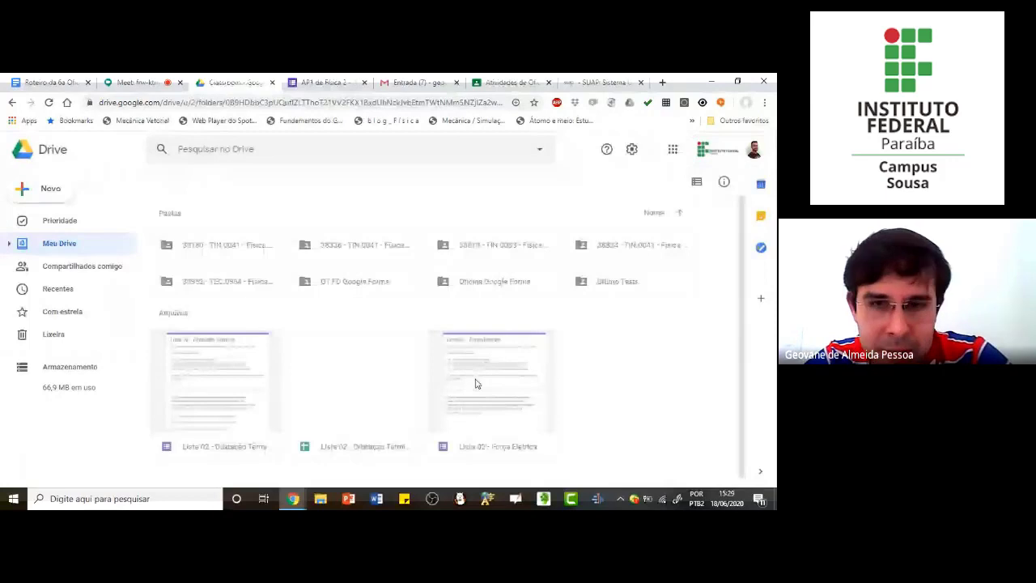
double_click(481, 283)
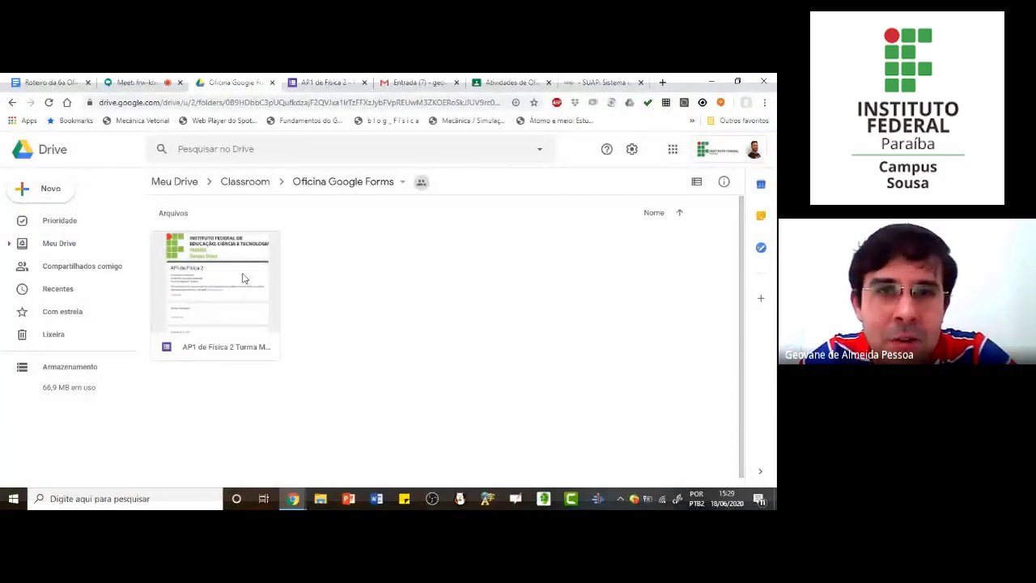
Step: Switch to Google Classroom and title the new assignment "AP1 de Física 2"
left_click(523, 83)
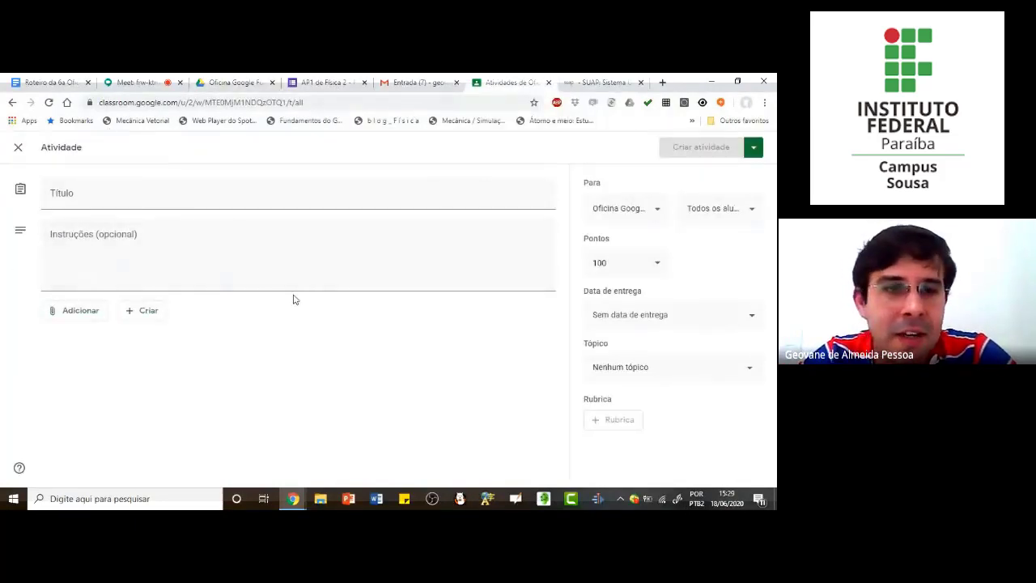
left_click(98, 198)
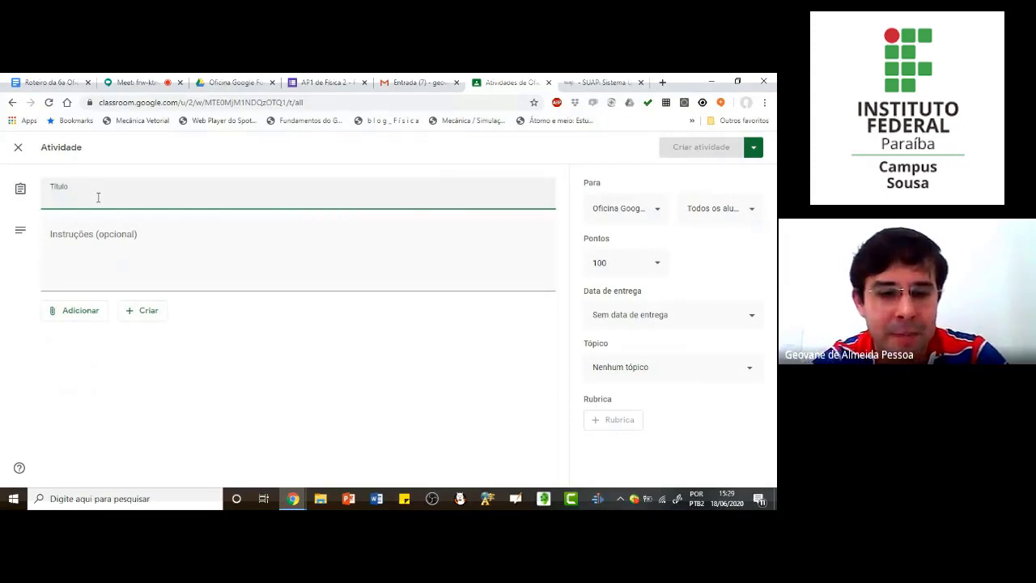
type("Ap")
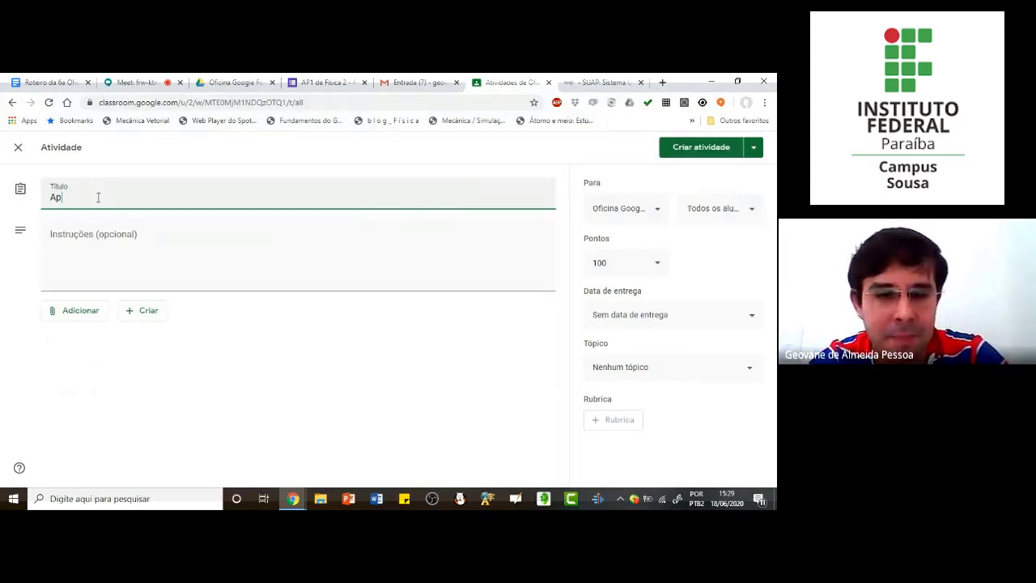
type("1 d")
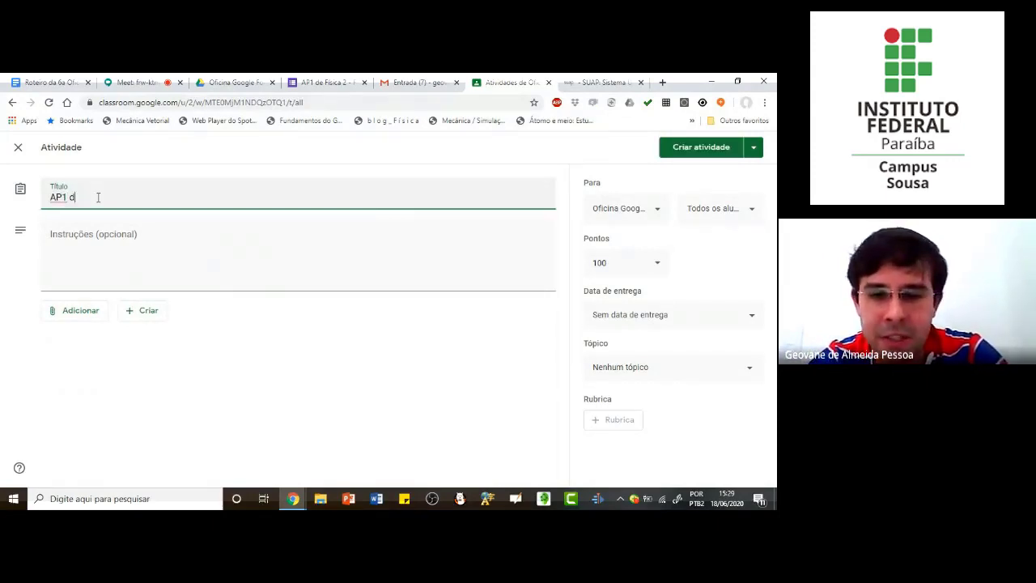
type("e Física")
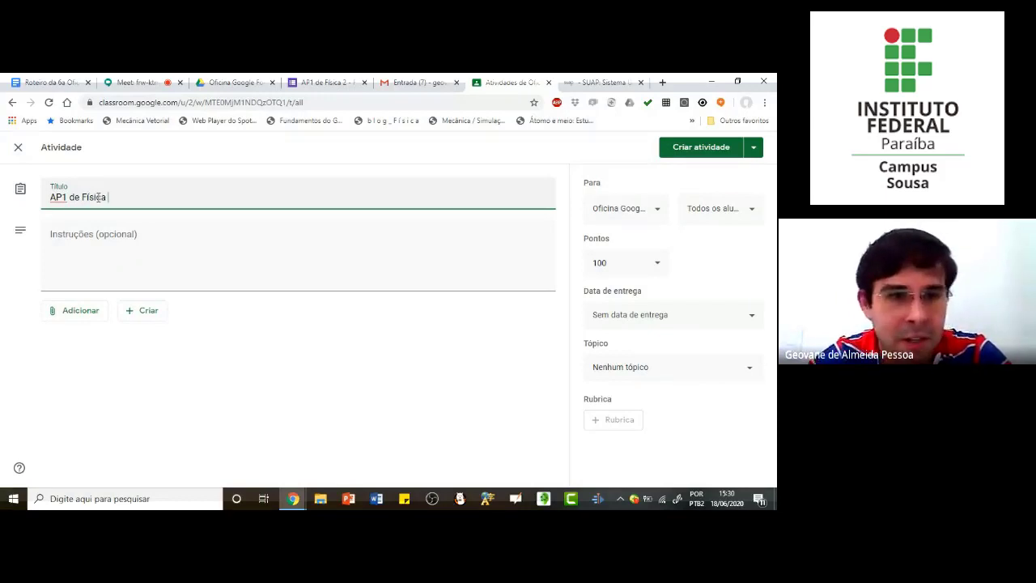
type(" 2")
Step: Enter the assignment instructions "Tempo de prova 1h", "Invidual", "Sem pesquisa" and "Assunto: função do 2o grau" on separate lines
left_click(92, 237)
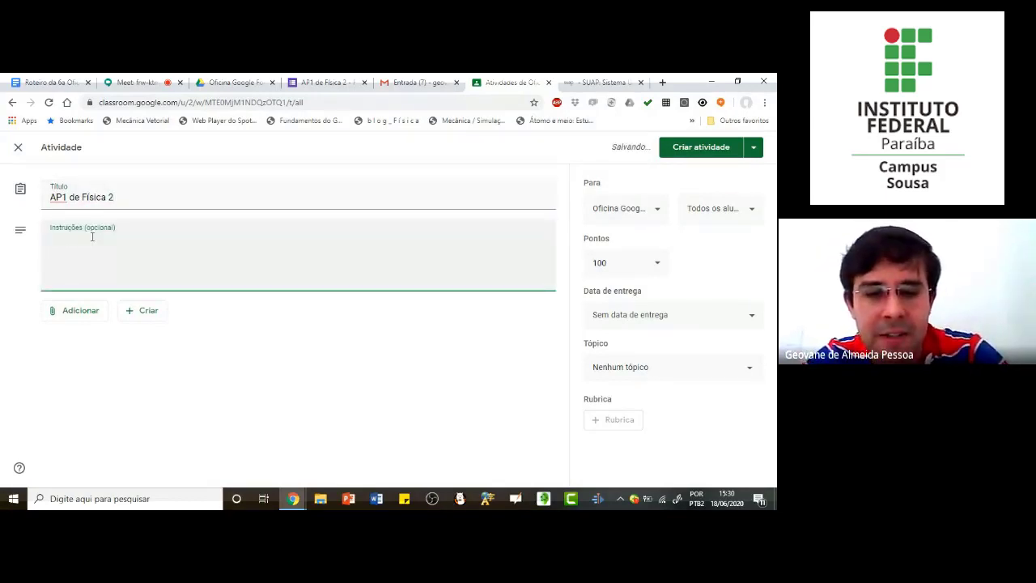
type("Tempo de")
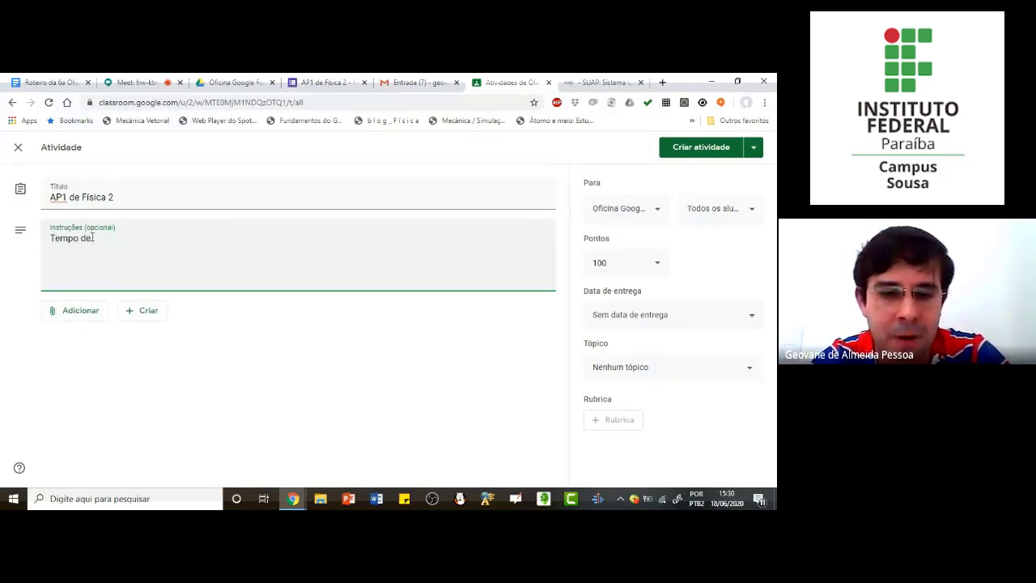
type(" prov")
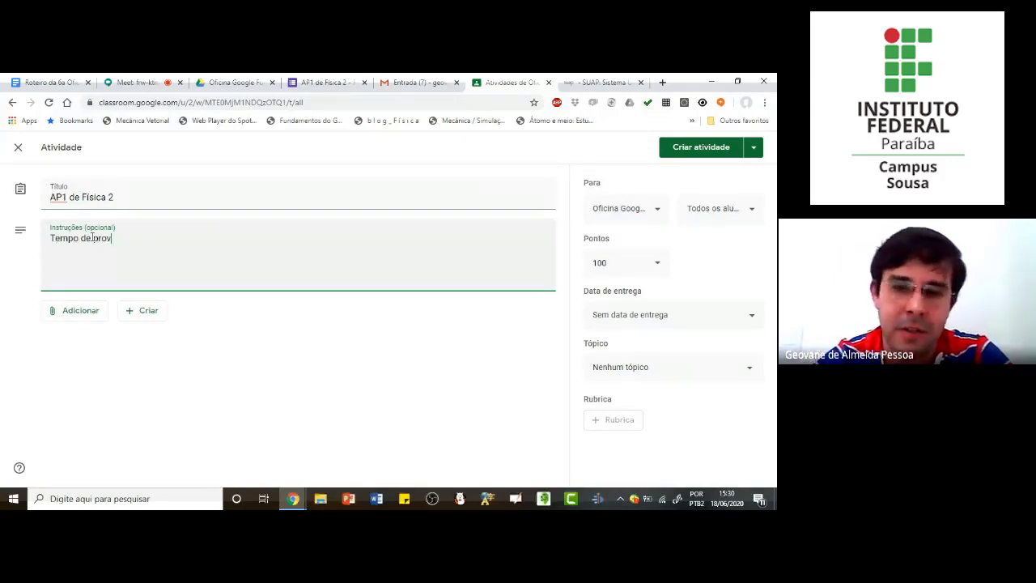
type("a 1h")
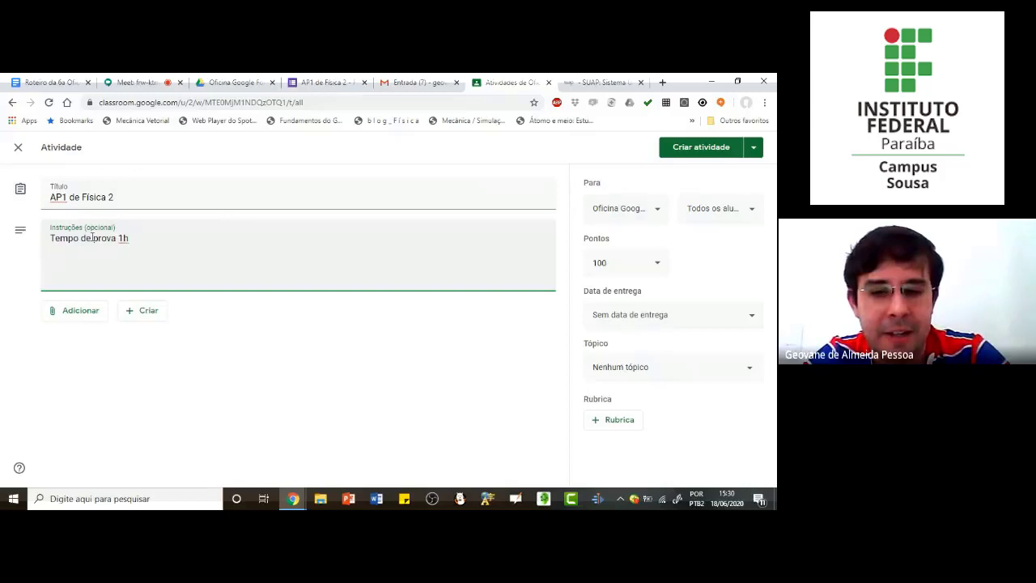
key("Return")
type("Invi")
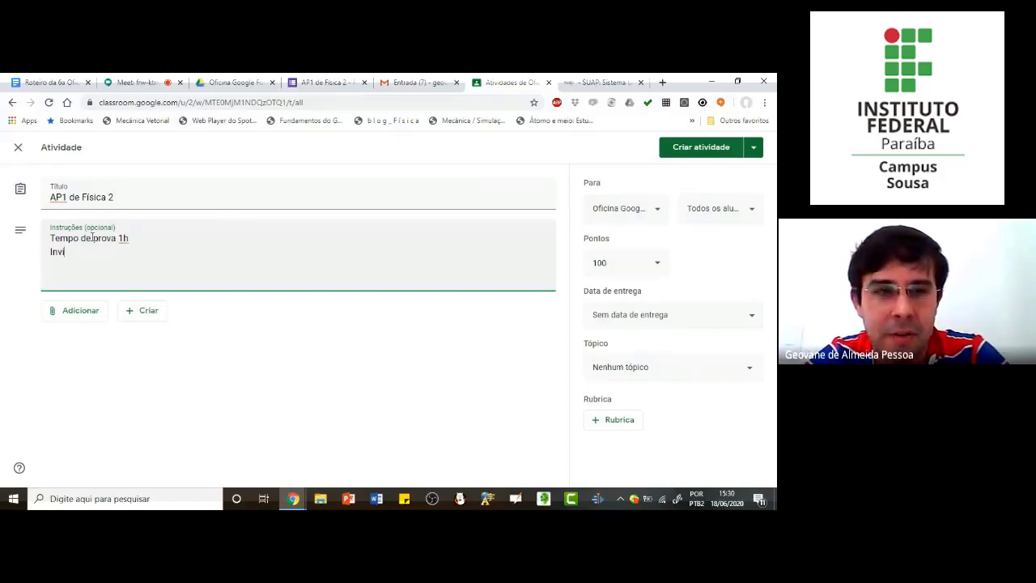
type("dual Sem pesquisa")
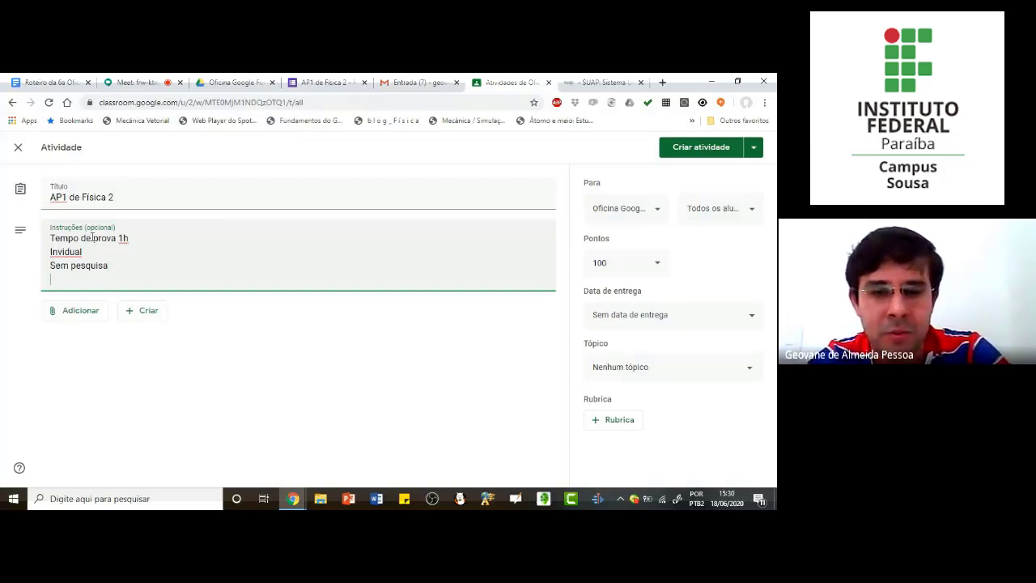
key("Return")
type("Assunto")
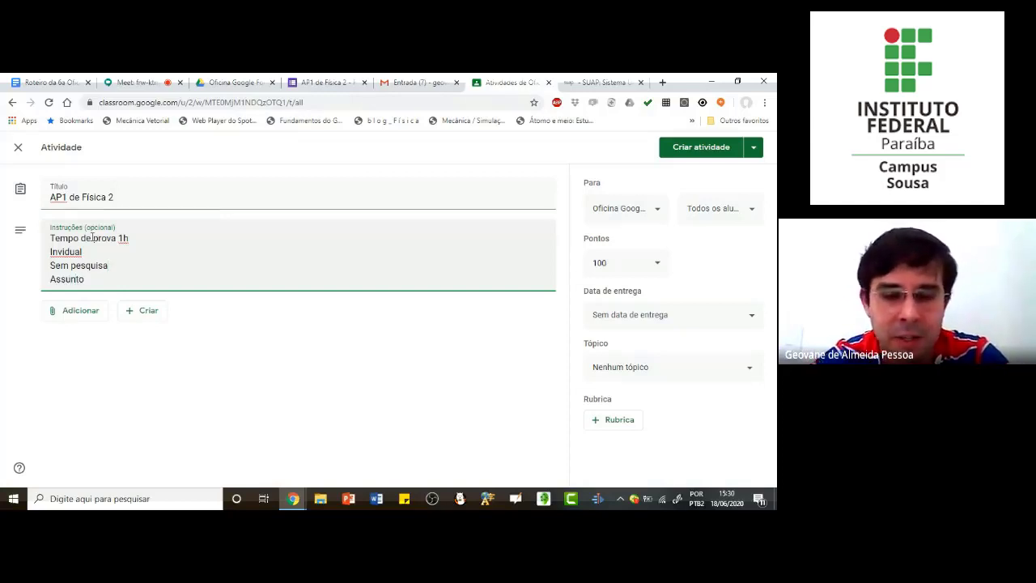
type(": ")
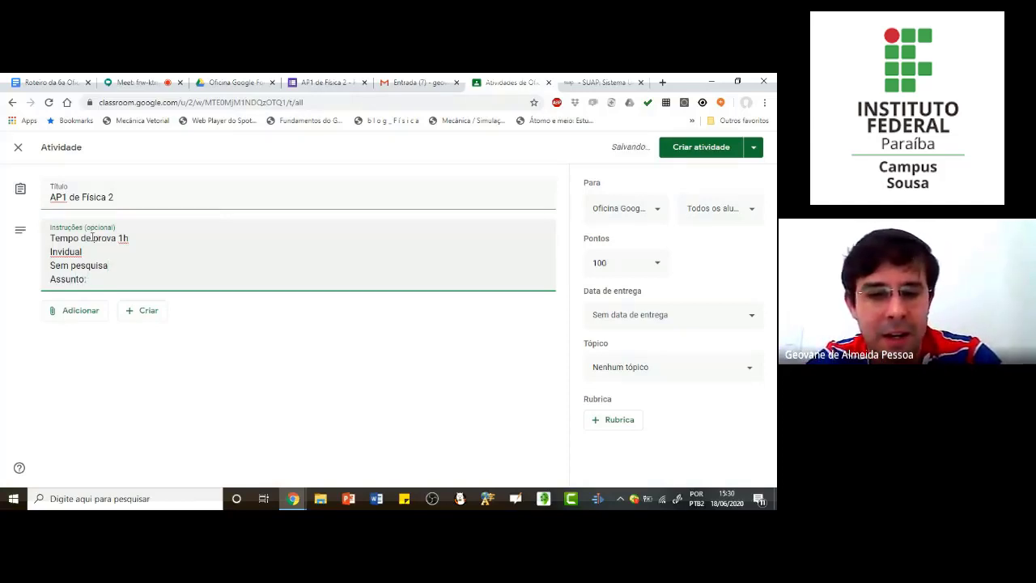
type("funçã")
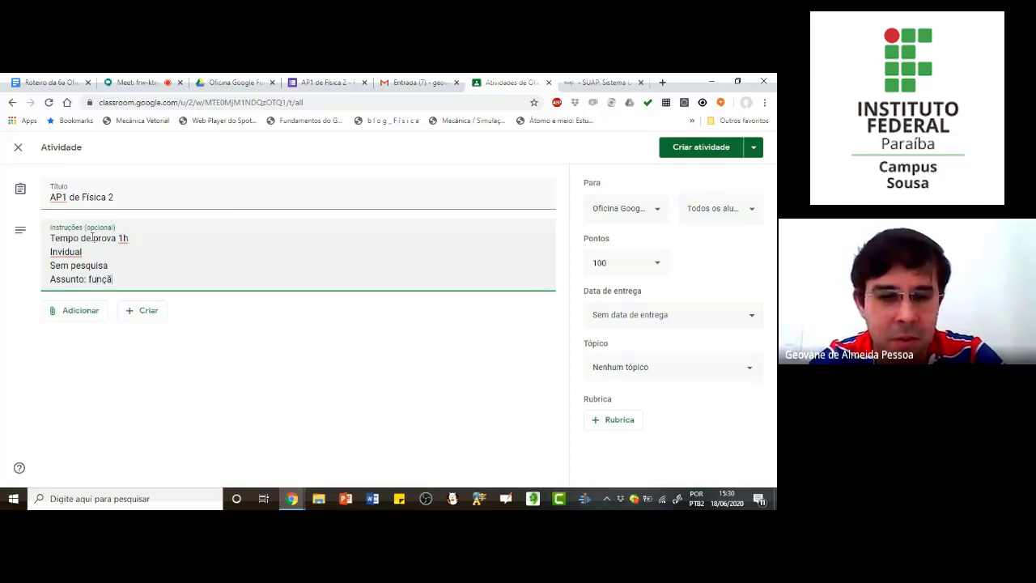
type("o do 2o grau")
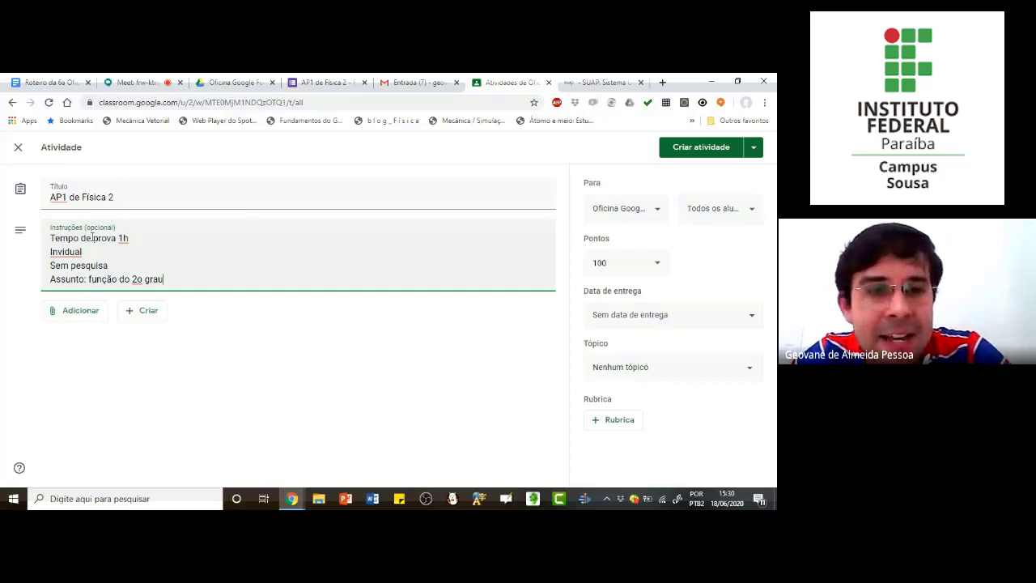
Step: Attach the form "AP1 de Física 2 Turma Meio Ambiente" from the Classroom > Oficina Google Forms folder in Google Drive
left_click(75, 312)
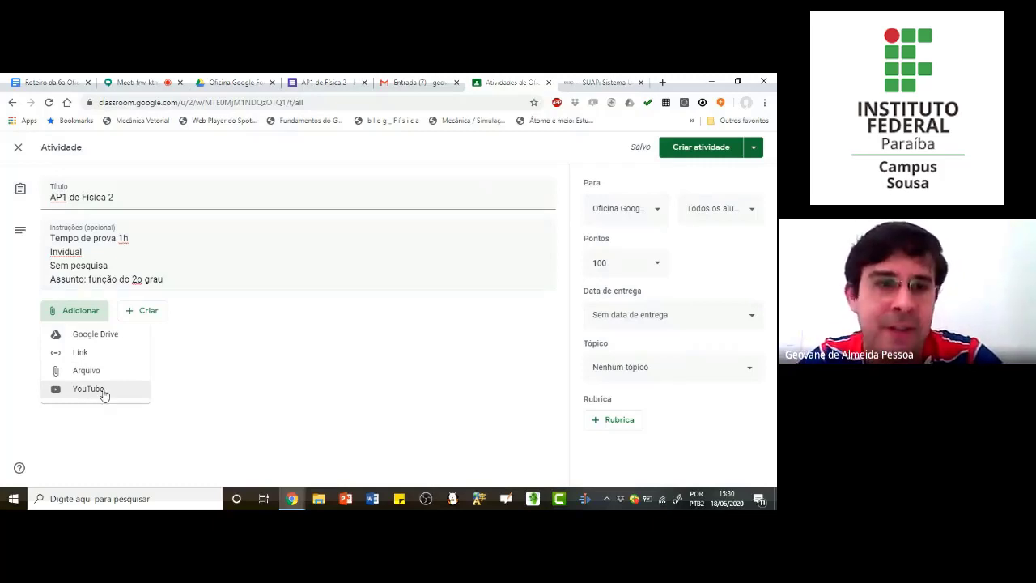
left_click(90, 336)
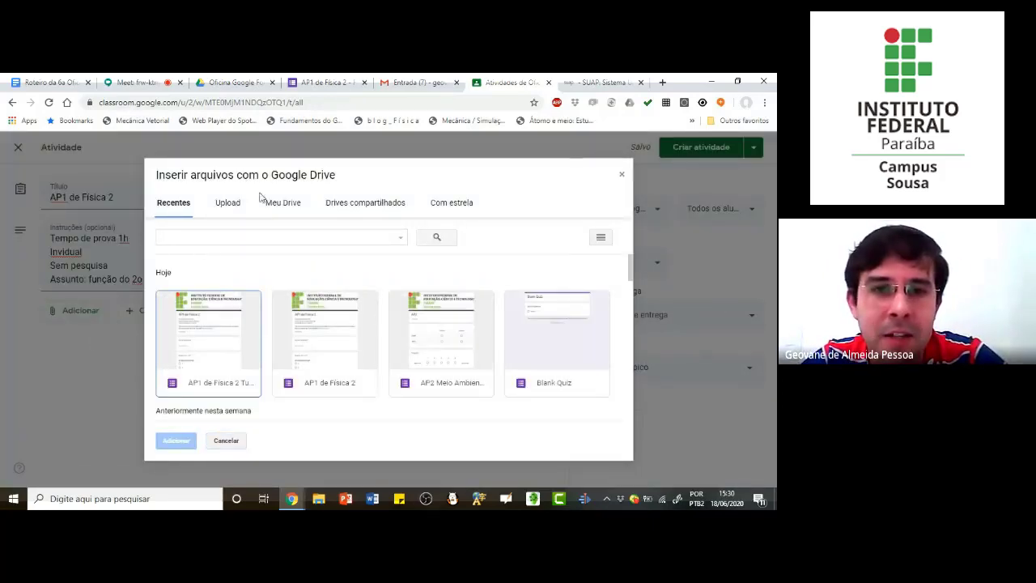
left_click(287, 209)
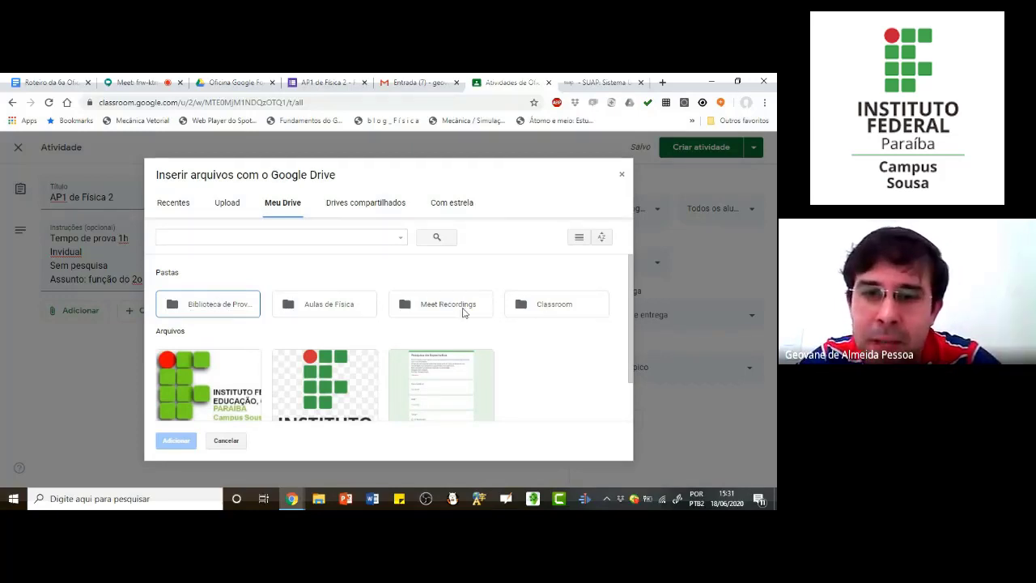
double_click(567, 307)
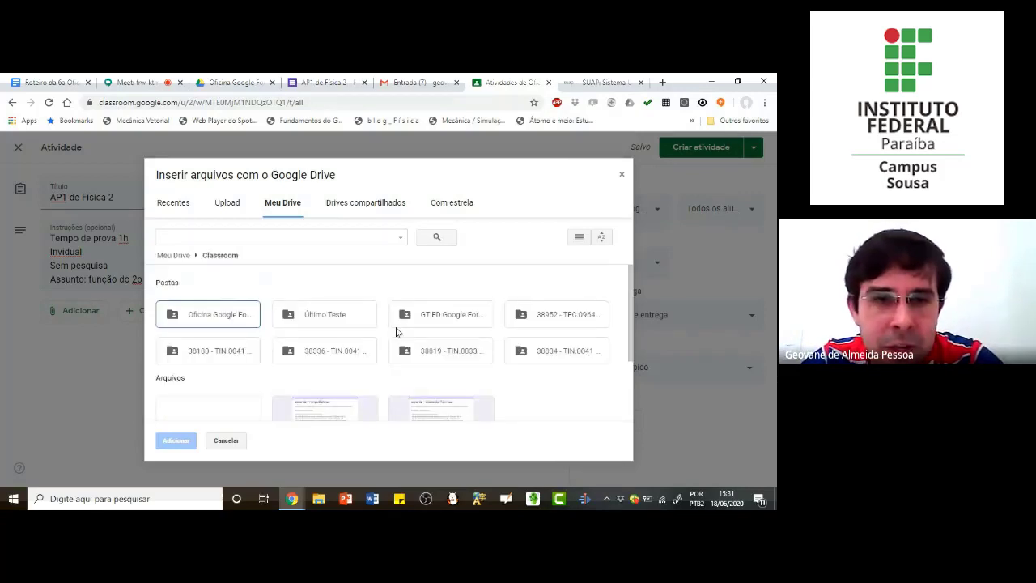
double_click(219, 318)
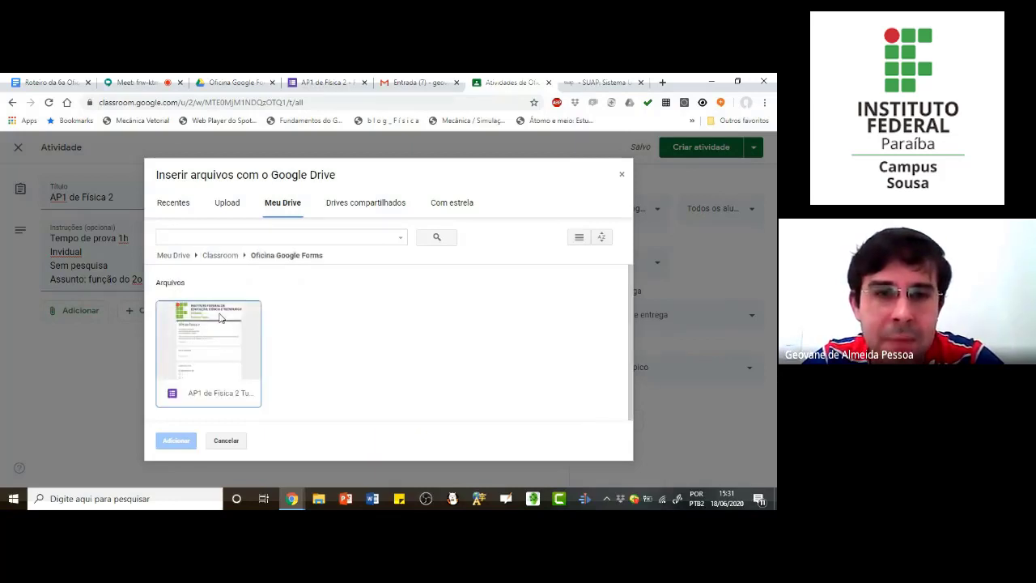
left_click(221, 337)
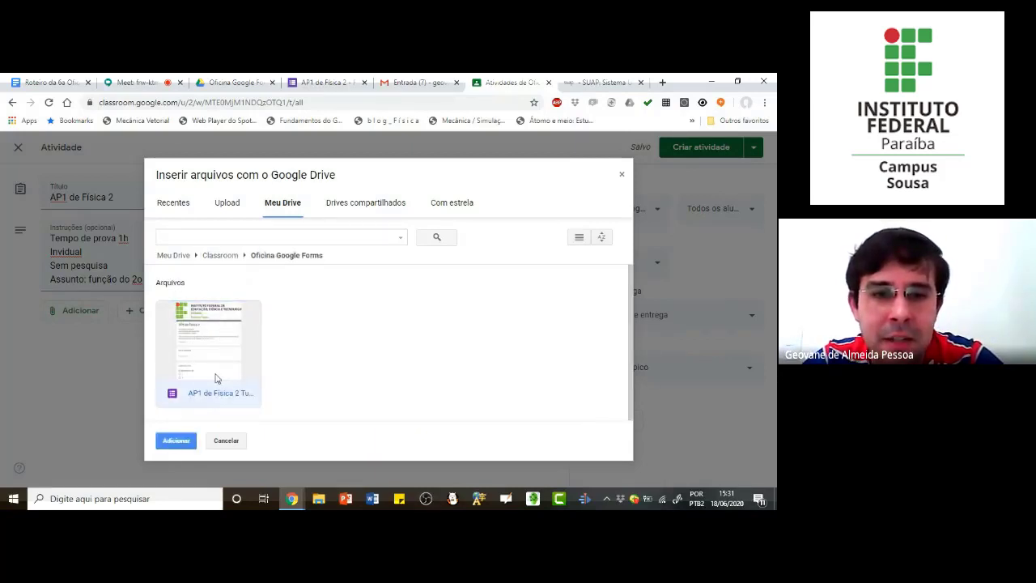
left_click(177, 445)
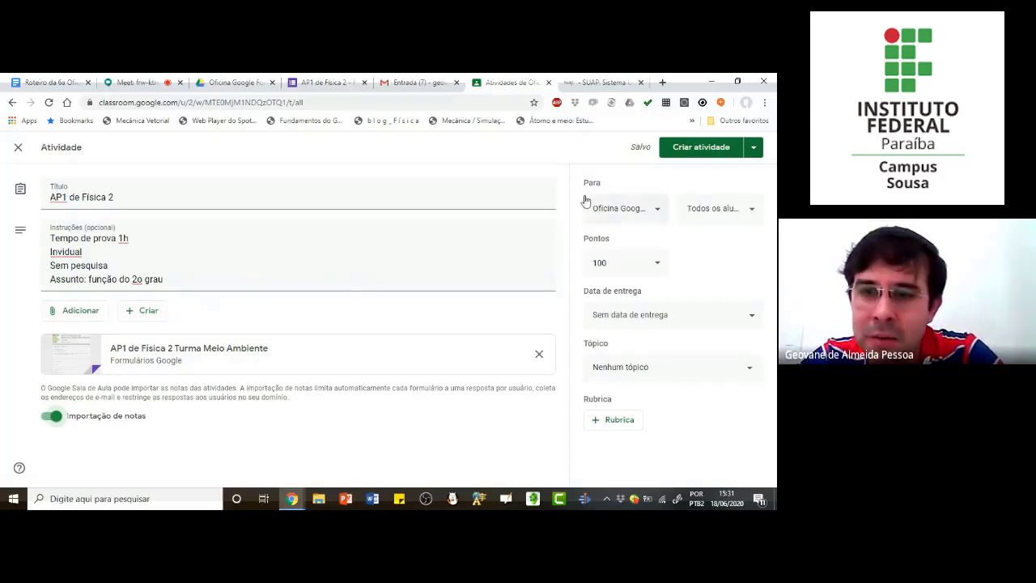
Step: Examine the class, student and points options available for the assignment
left_click(657, 212)
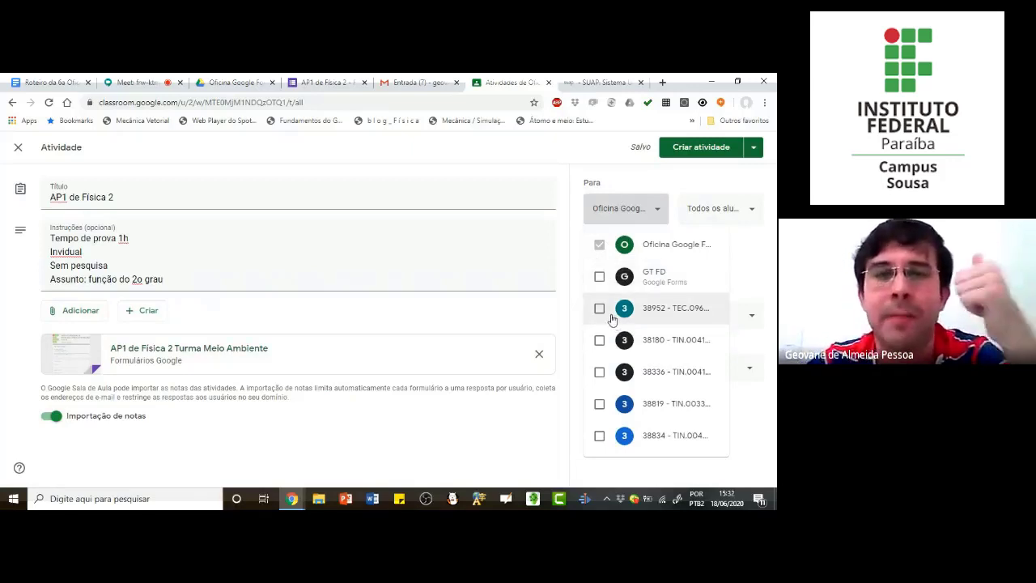
left_click(517, 437)
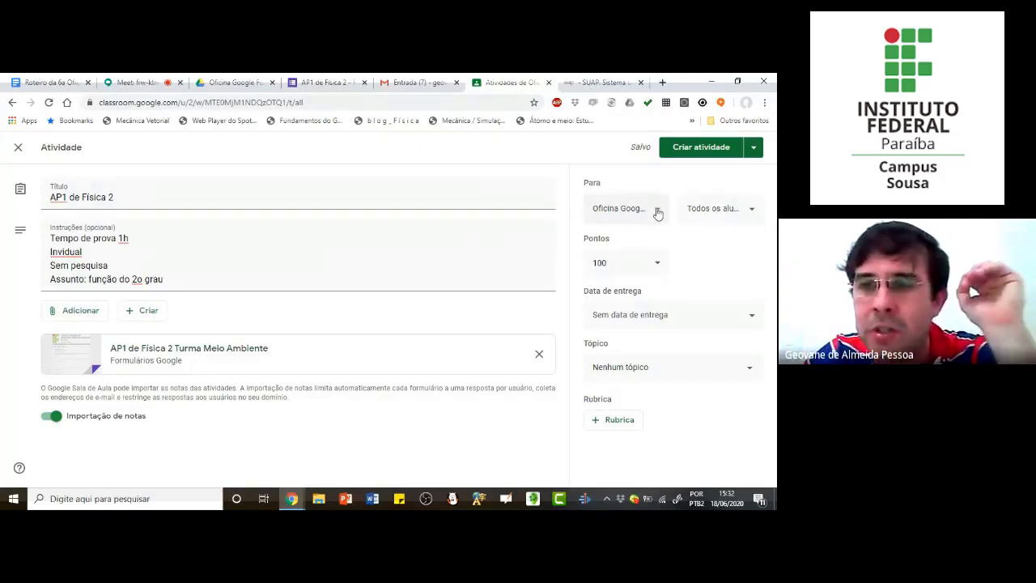
left_click(752, 211)
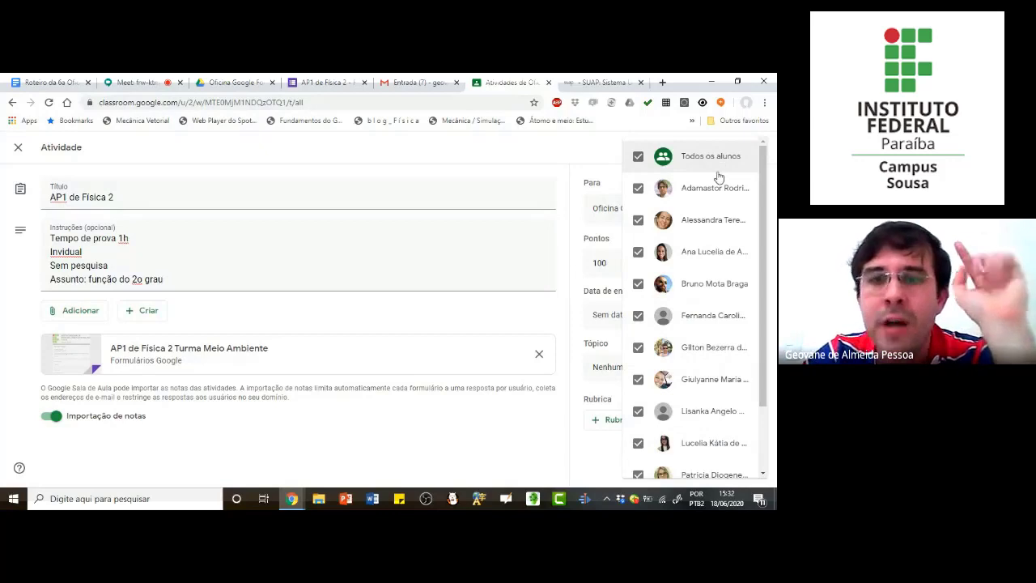
left_click(524, 437)
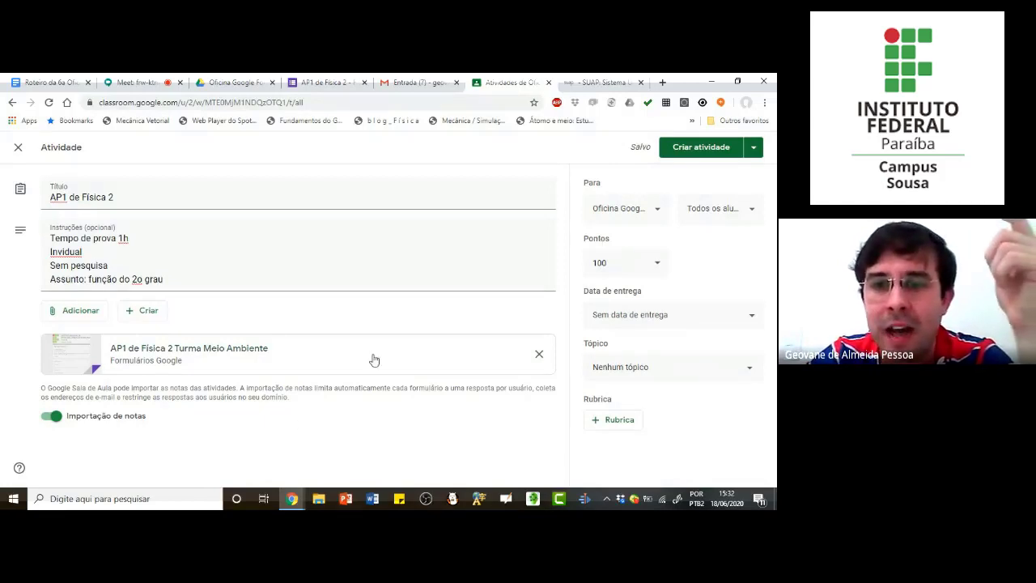
left_click(659, 267)
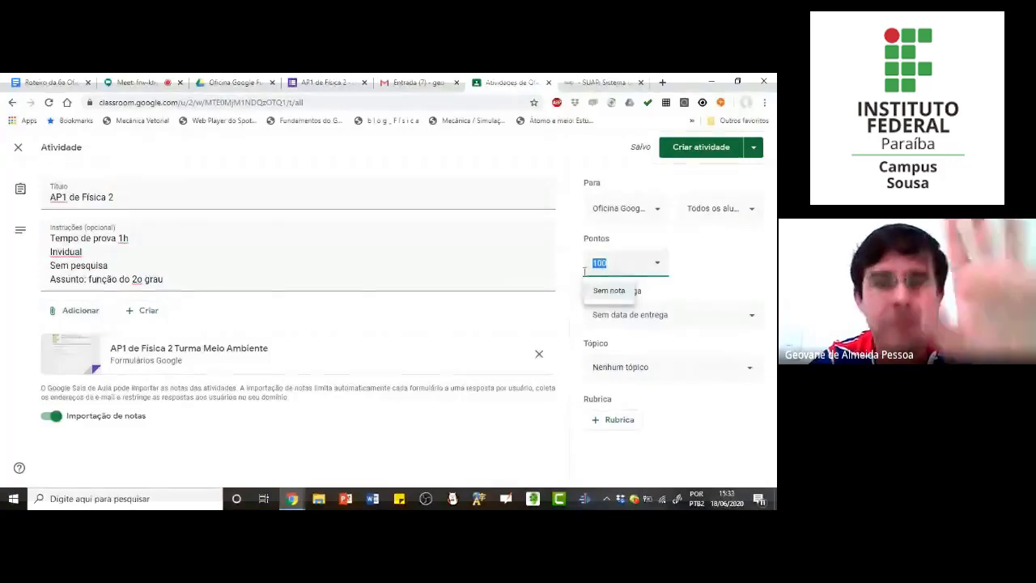
left_click(693, 266)
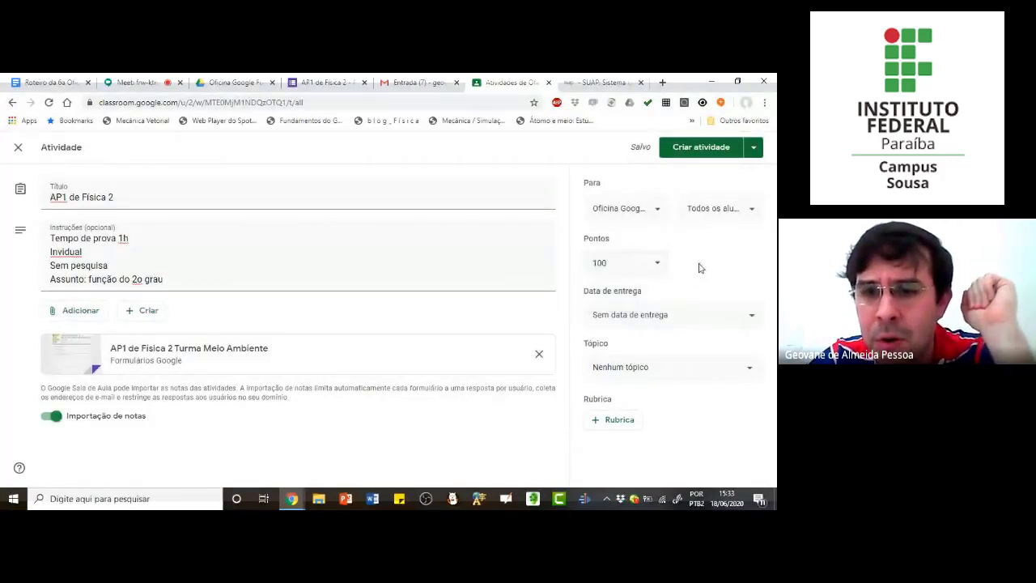
Step: Set the assignment's due date to 18 June 2020 at 23:59
left_click(680, 316)
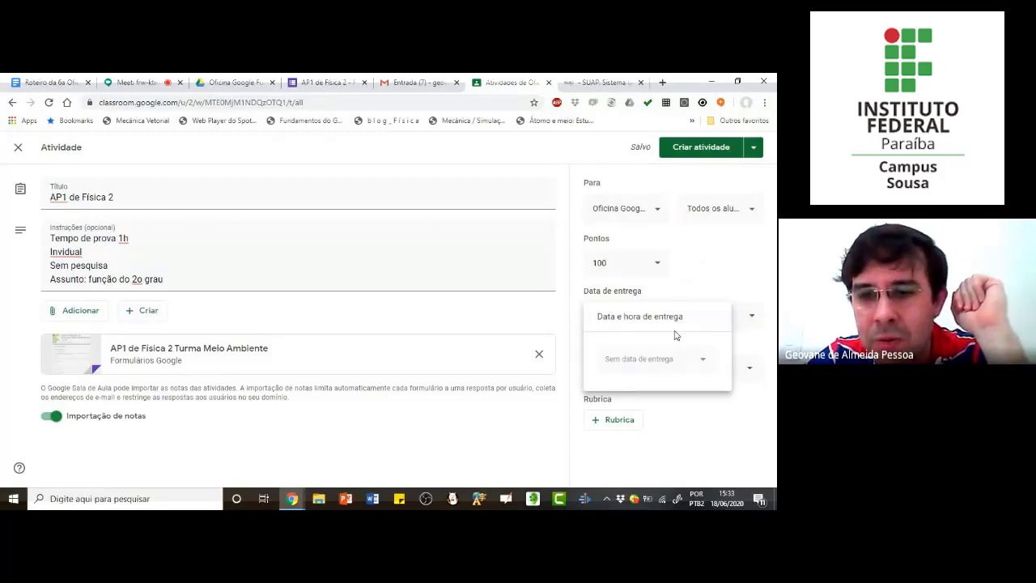
left_click(669, 364)
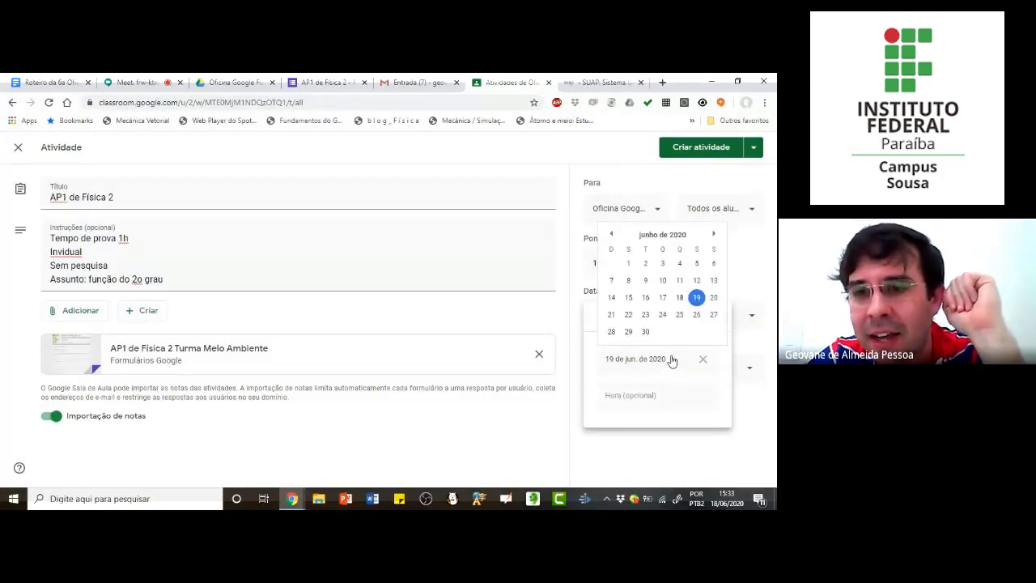
left_click(697, 300)
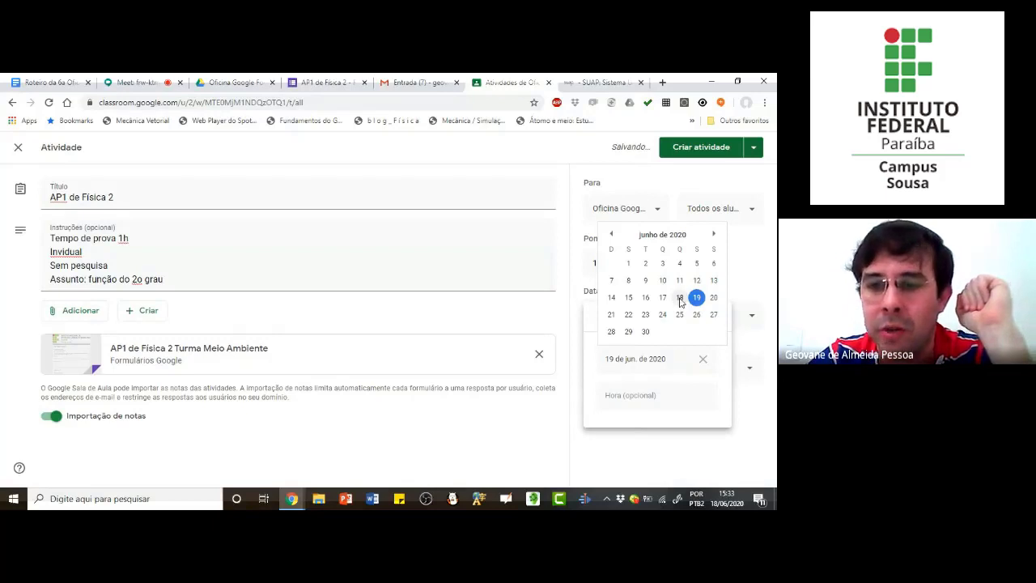
left_click(680, 298)
left_click(625, 397)
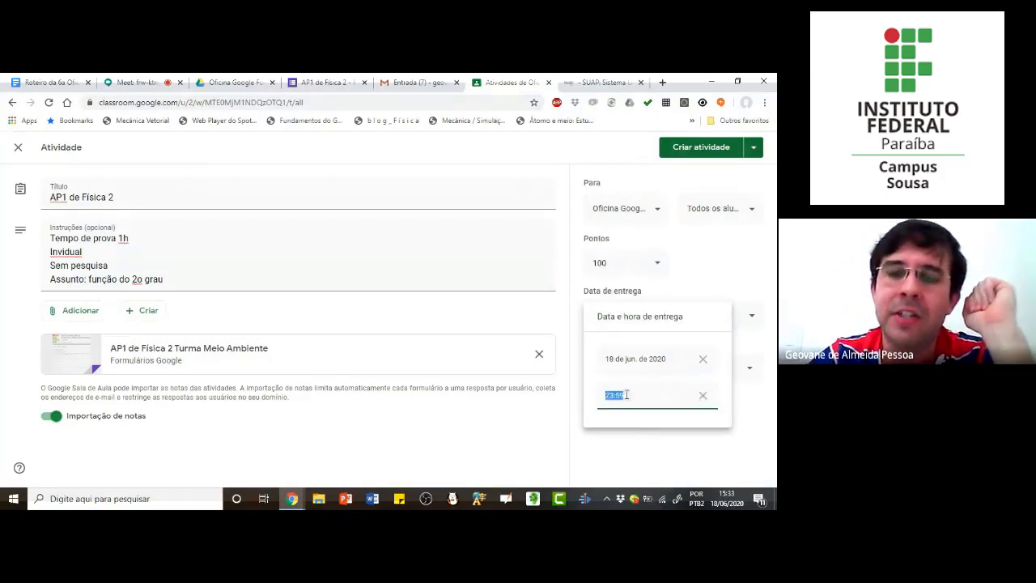
left_click(644, 454)
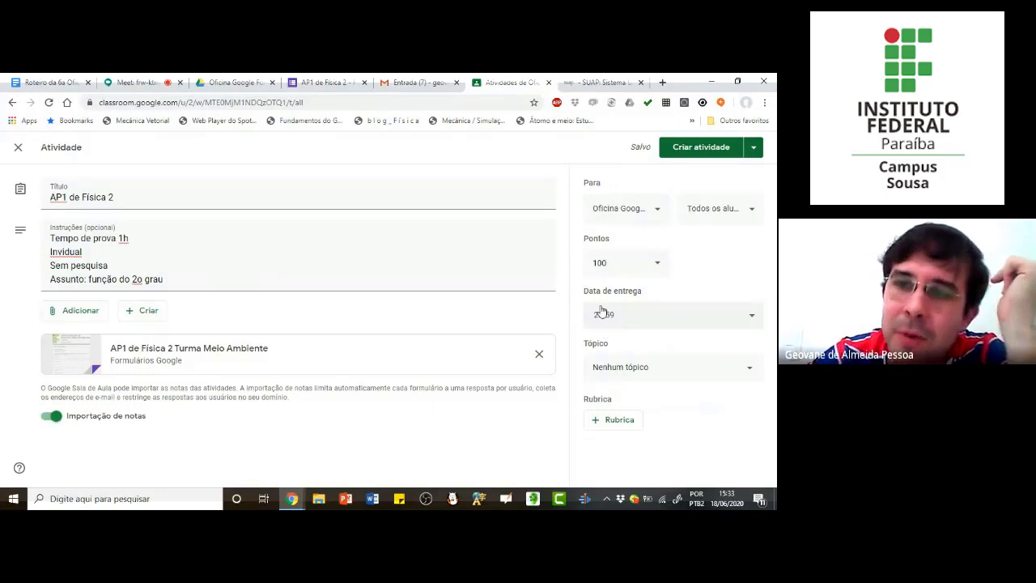
Step: Set the due time of the assignment to 18:00
left_click(755, 148)
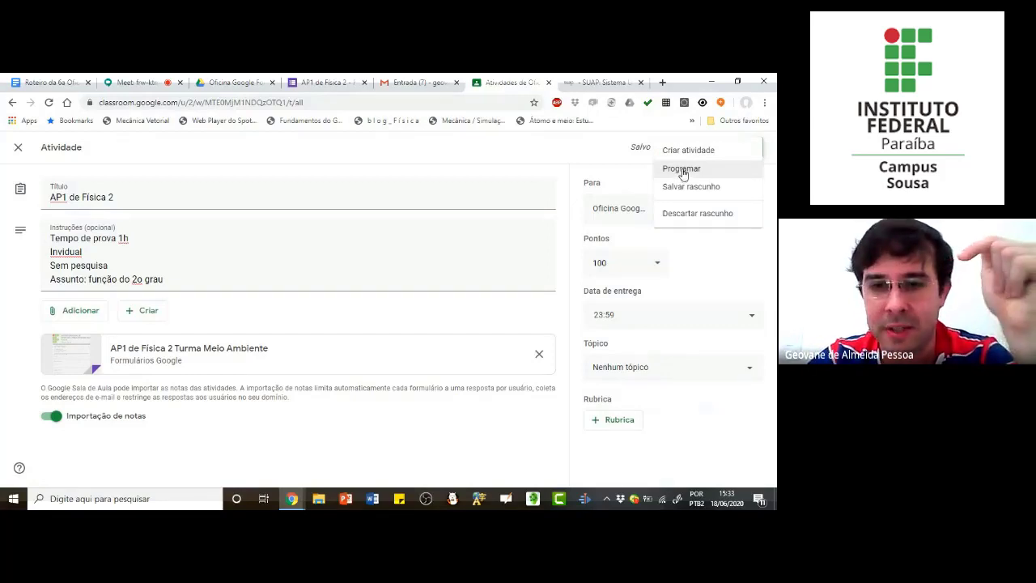
left_click(612, 323)
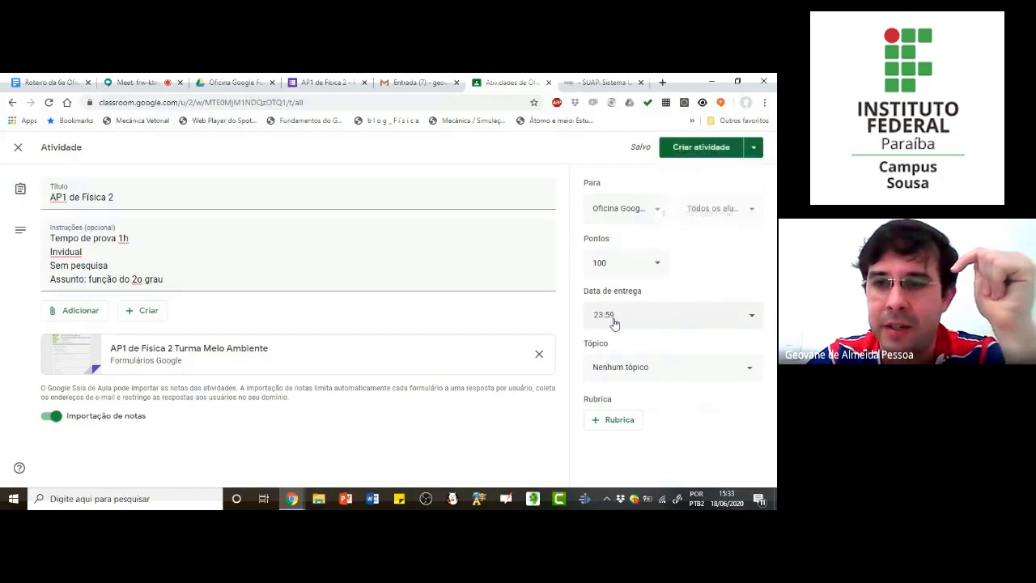
left_click(753, 317)
left_click(613, 395)
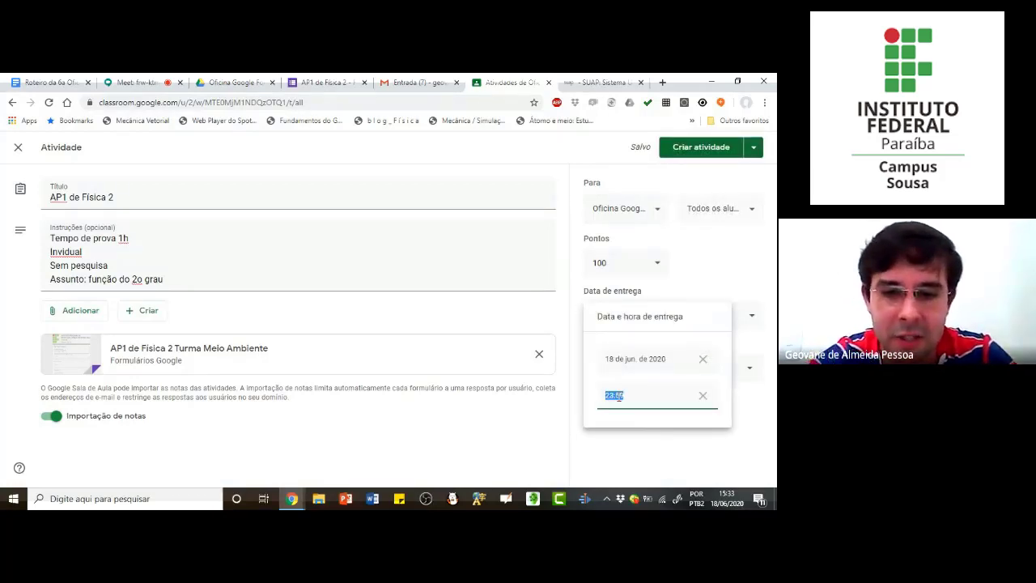
type("18")
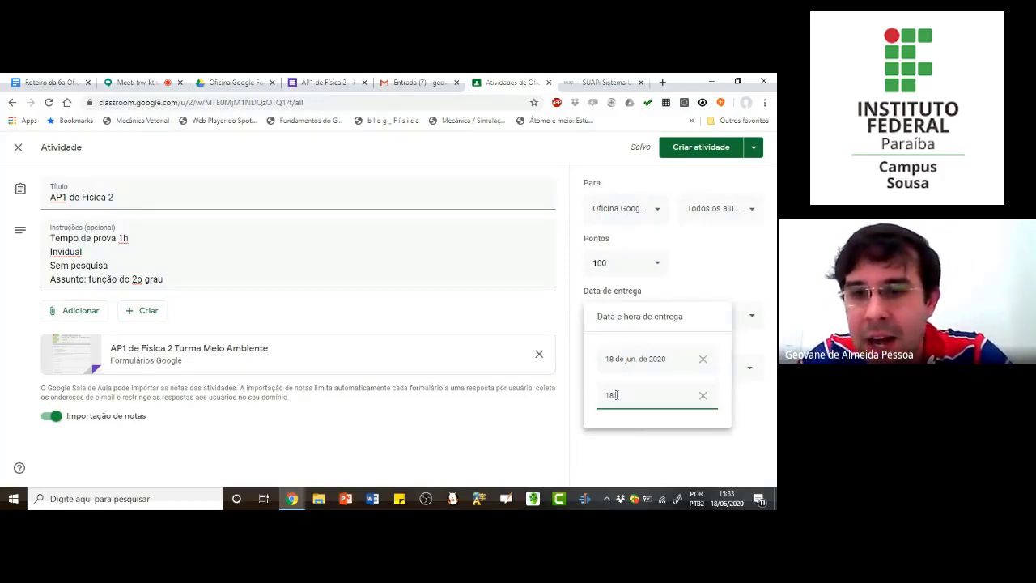
type(":00")
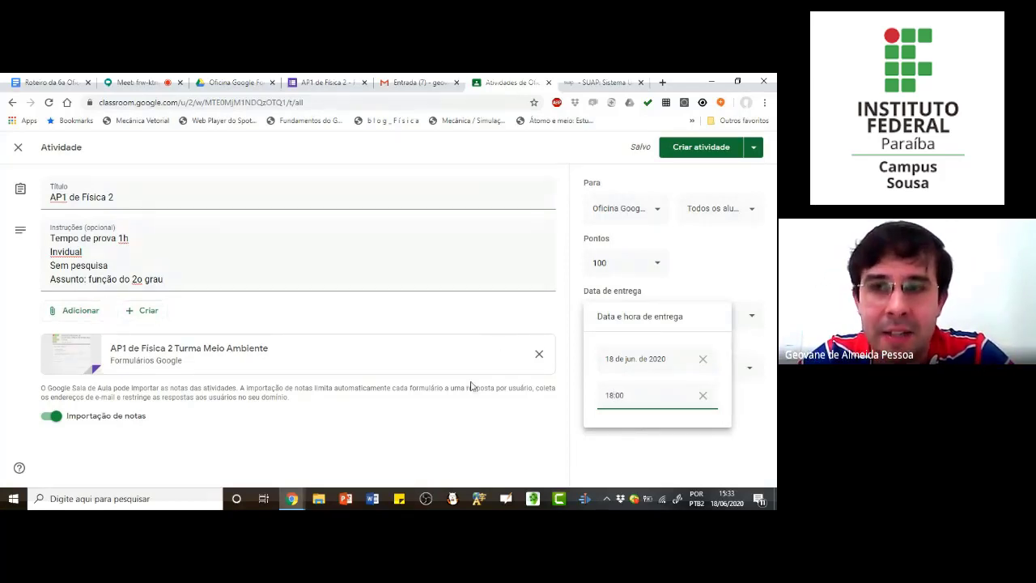
left_click(564, 394)
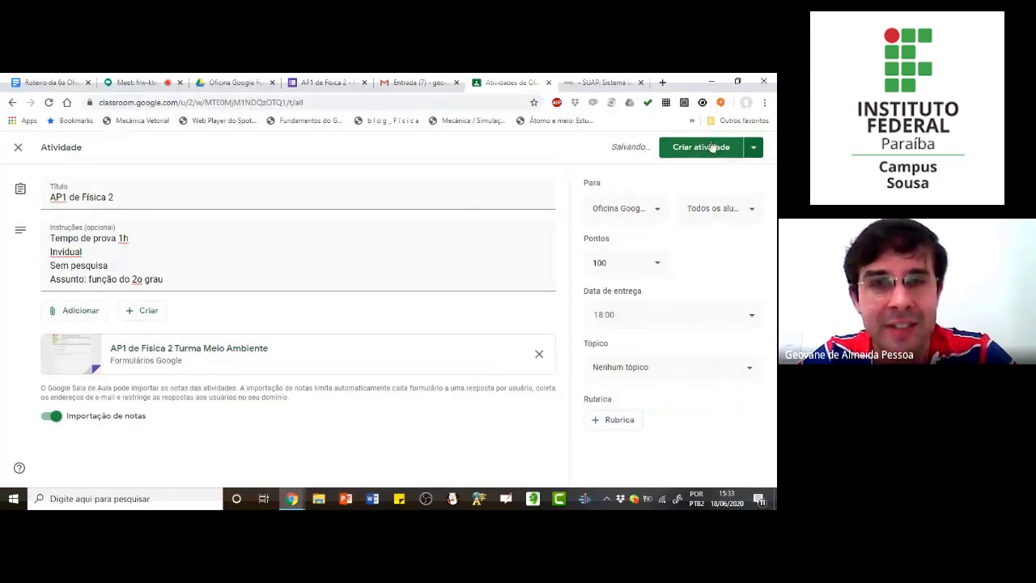
Step: Examine the assignment's publishing, topic and student selection options, and look at the original "AP1 de Física 2" form
left_click(753, 146)
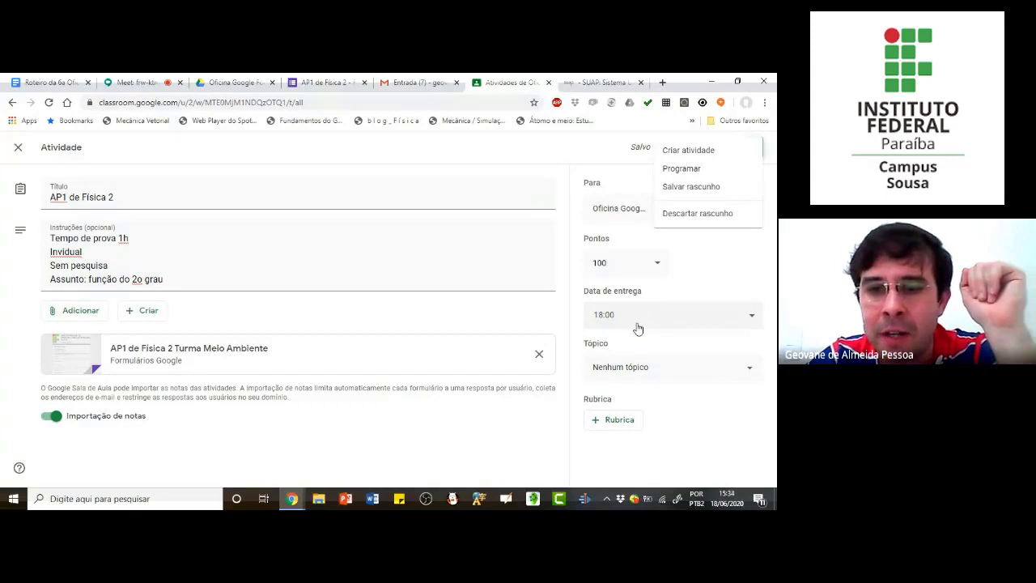
left_click(555, 414)
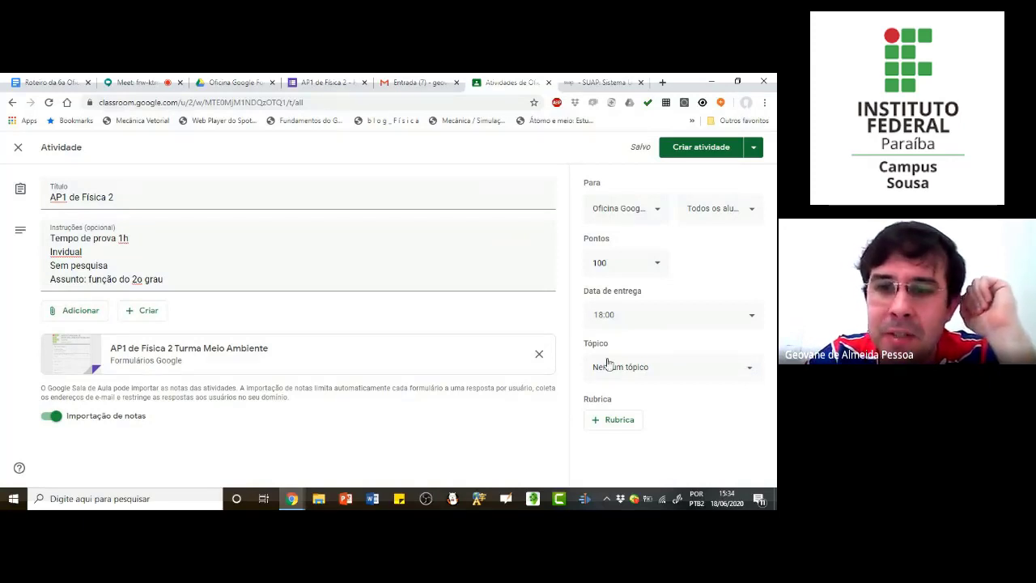
left_click(749, 369)
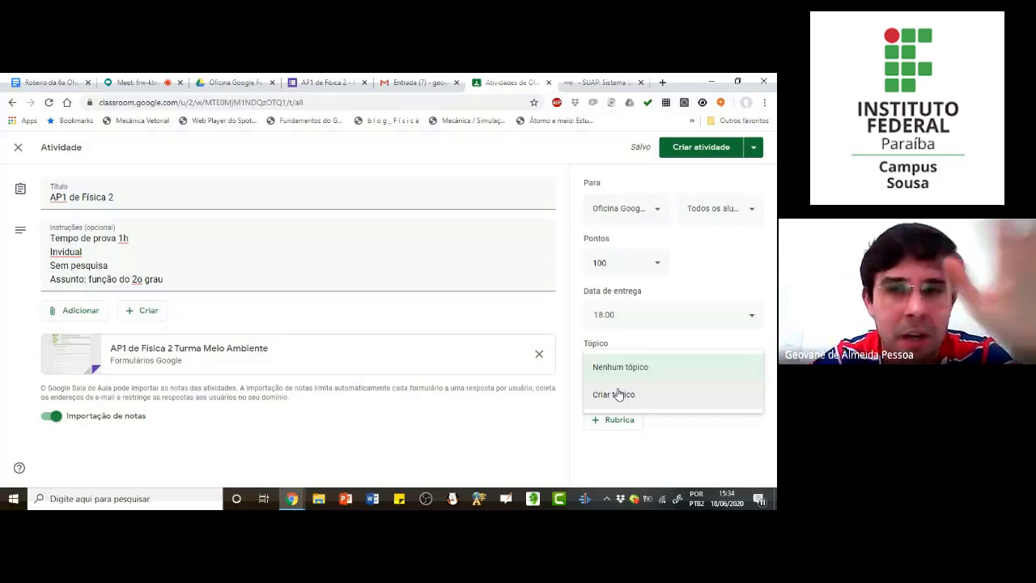
left_click(513, 450)
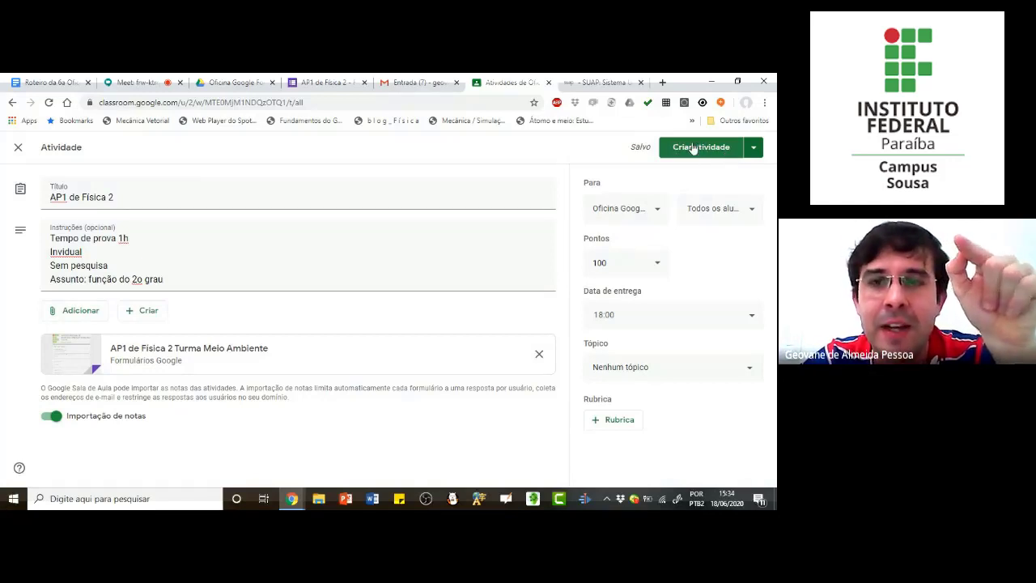
left_click(754, 212)
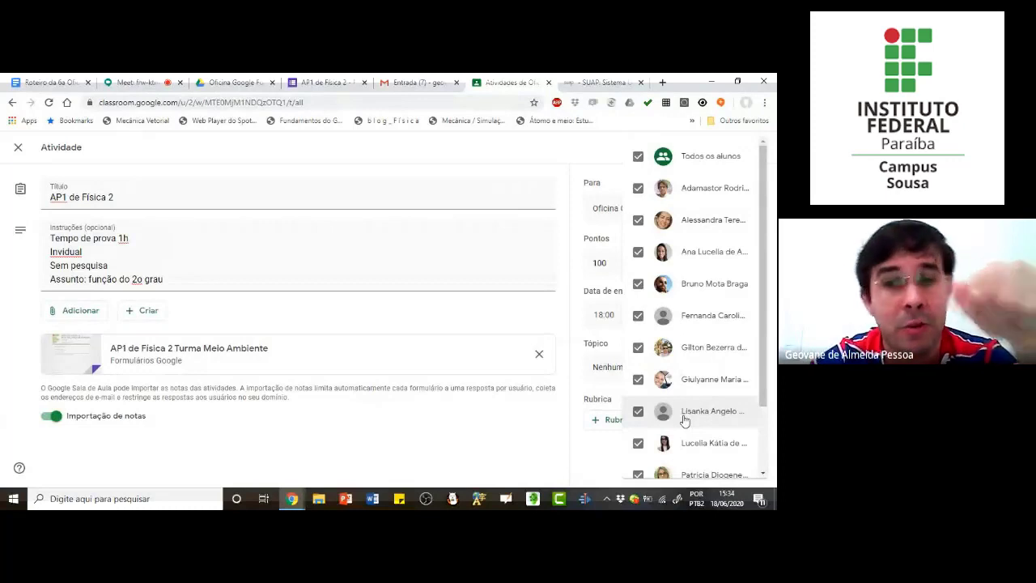
left_click(606, 457)
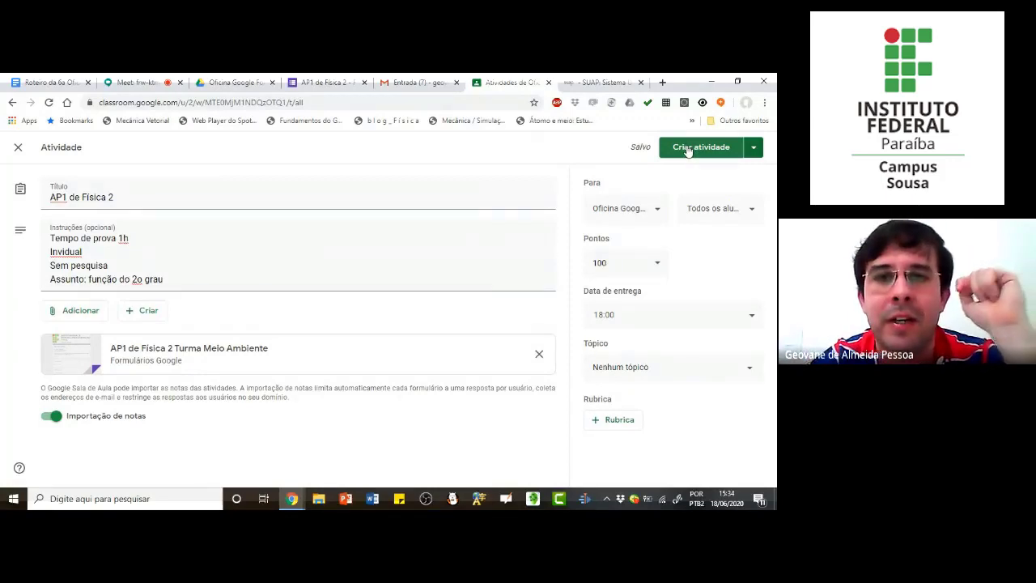
left_click(326, 84)
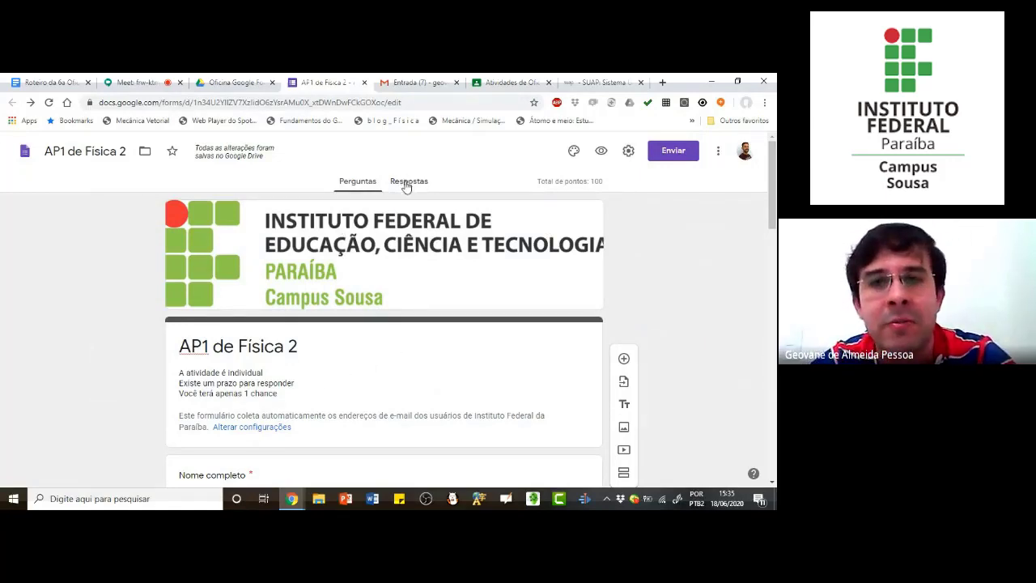
left_click(505, 82)
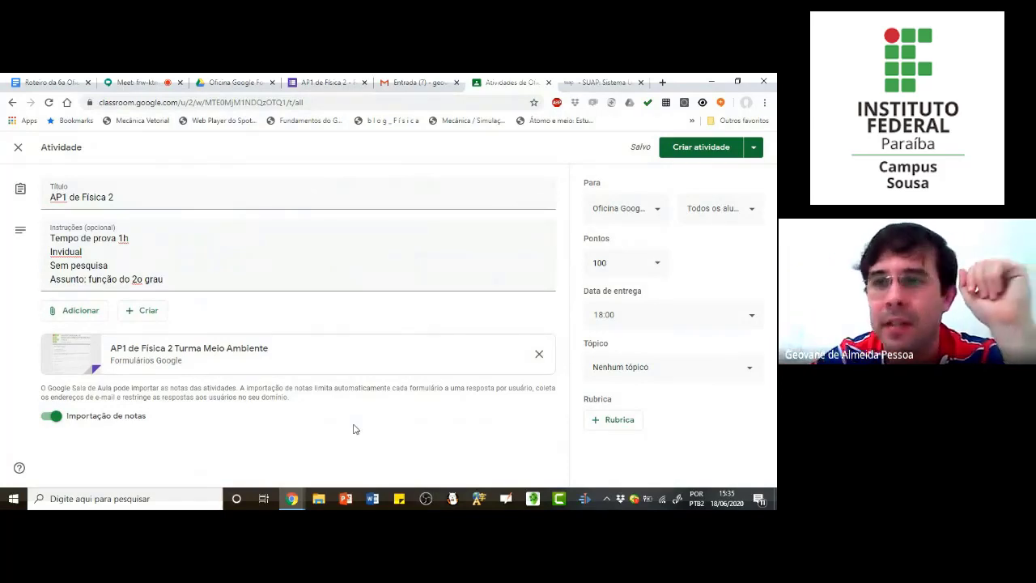
Step: Publish the "AP1 de Física 2" assignment to the class and review its column in the class grades
left_click(701, 146)
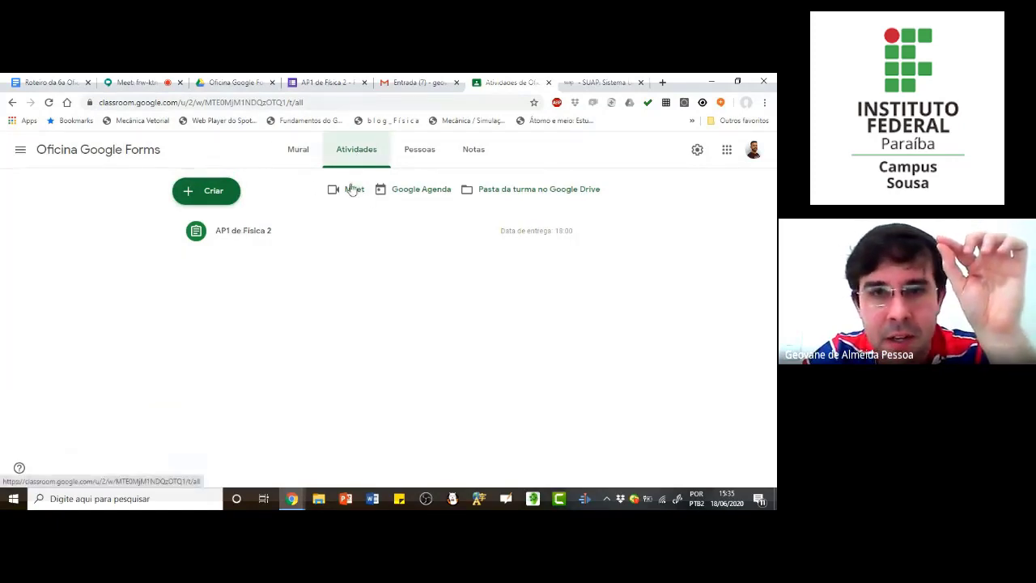
left_click(471, 153)
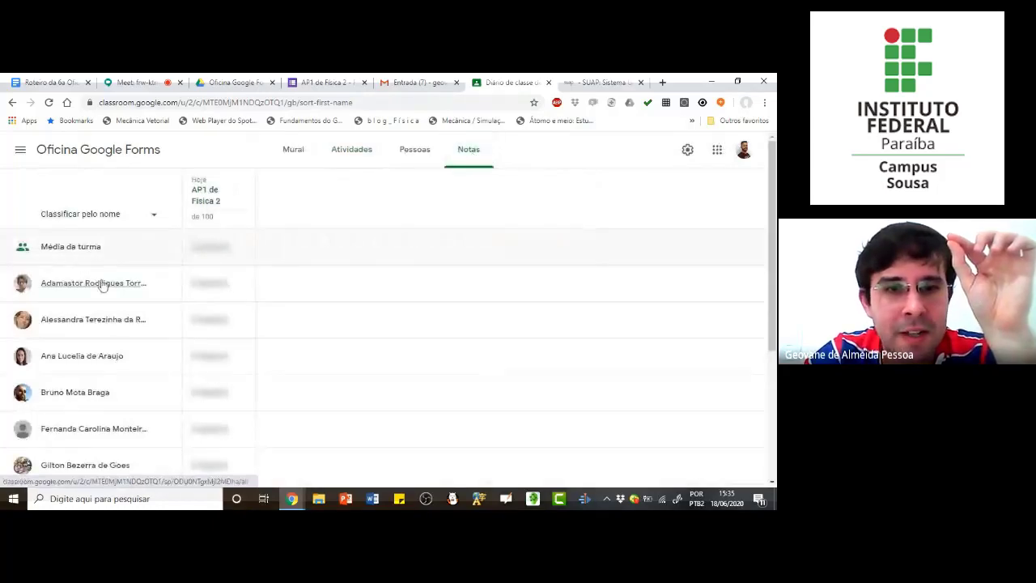
scroll(103, 285, "down", 2)
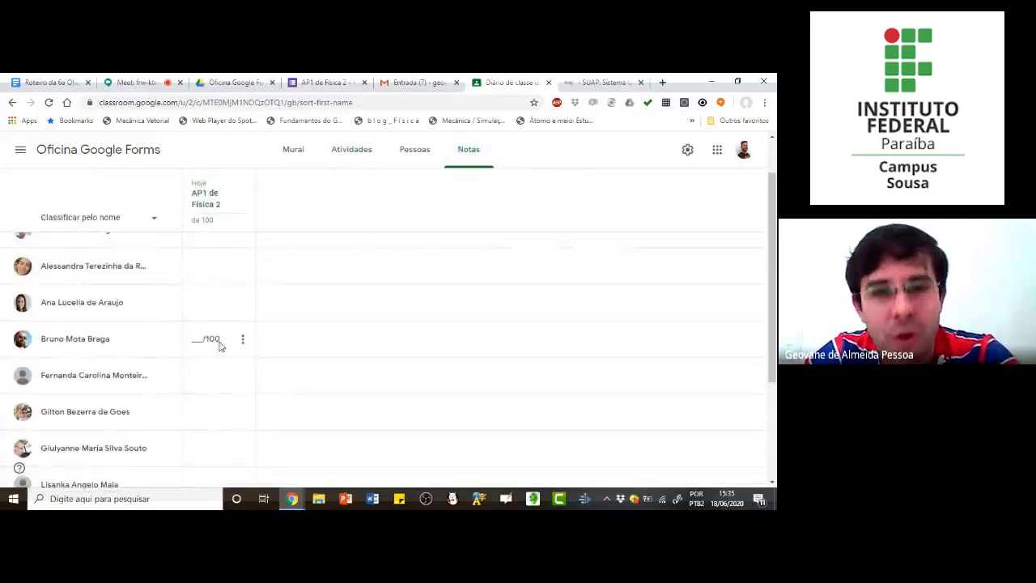
scroll(217, 332, "up", 2)
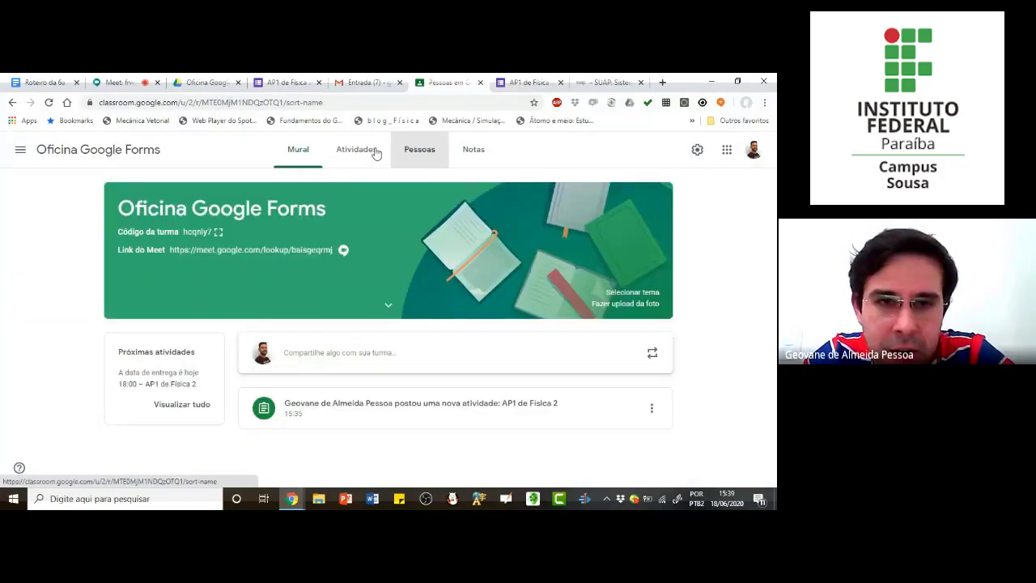
Step: Open the posted "AP1 de Física 2" assignment from the class stream and review the submission status of all students
left_click(361, 152)
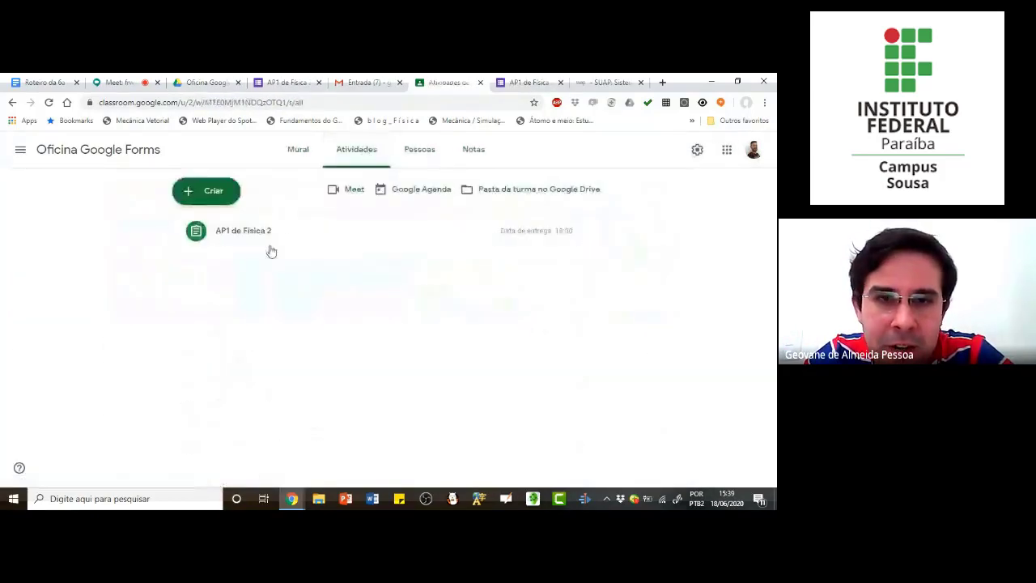
left_click(284, 234)
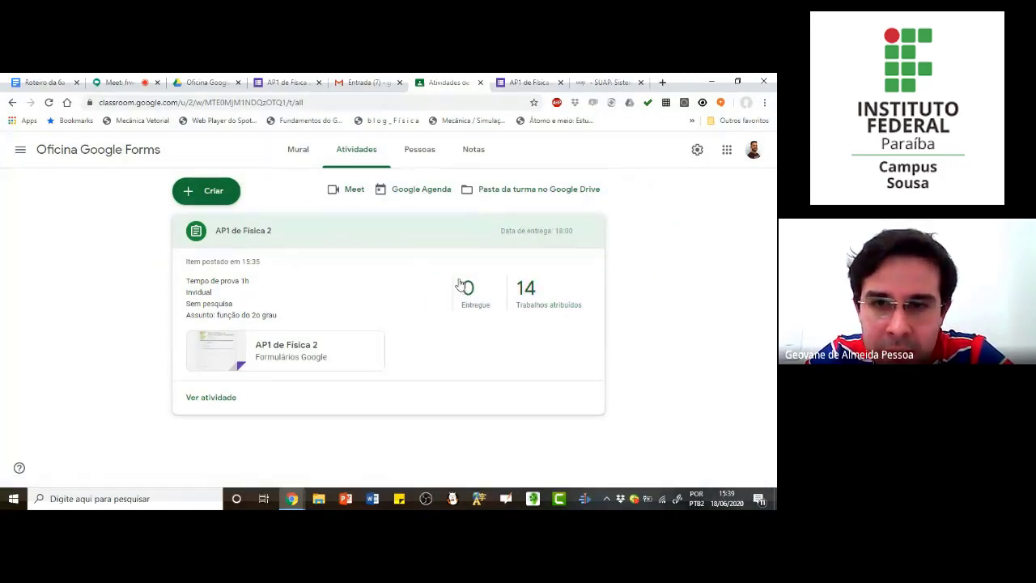
left_click(306, 159)
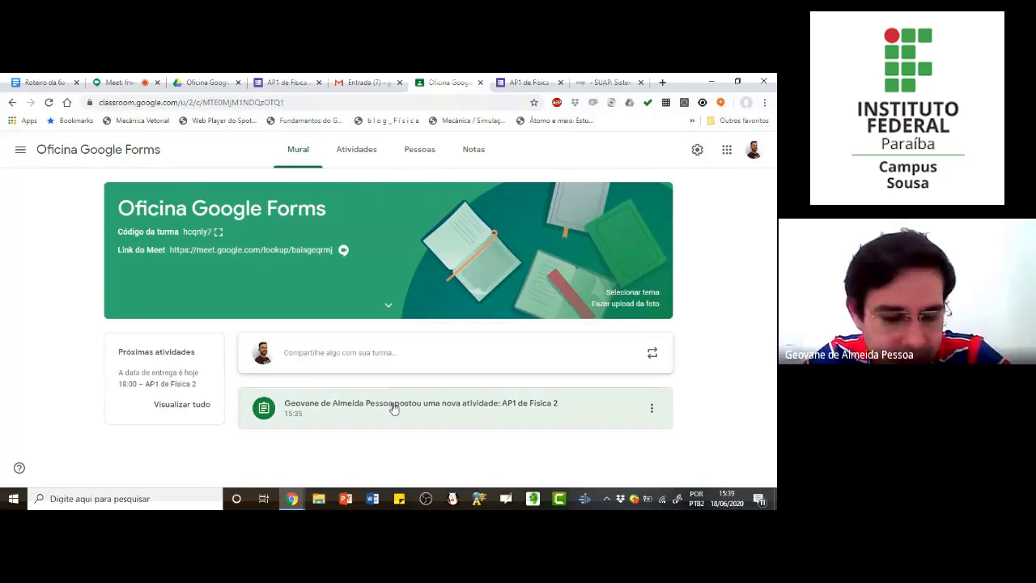
left_click(394, 407)
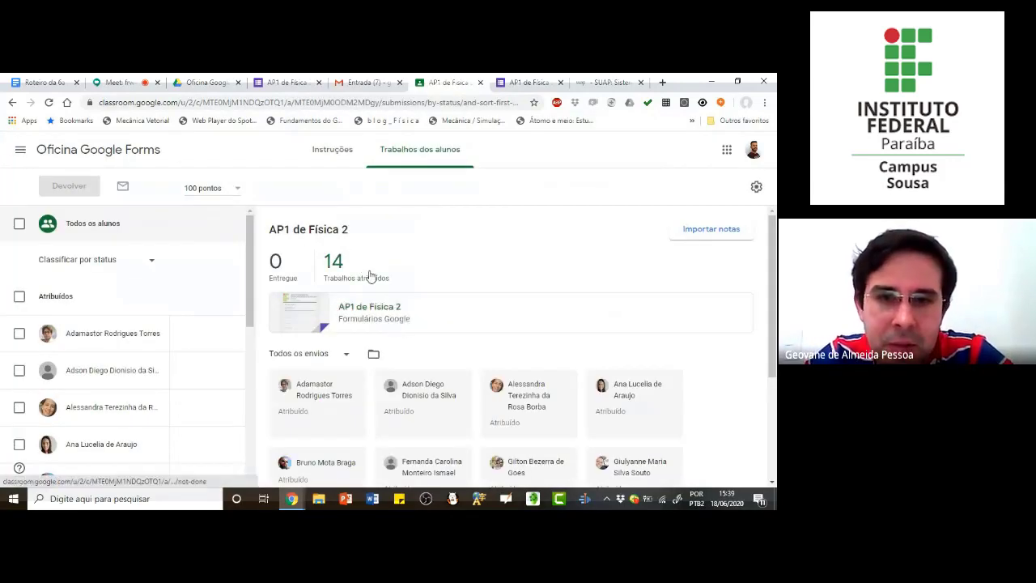
scroll(421, 329, "down", 1)
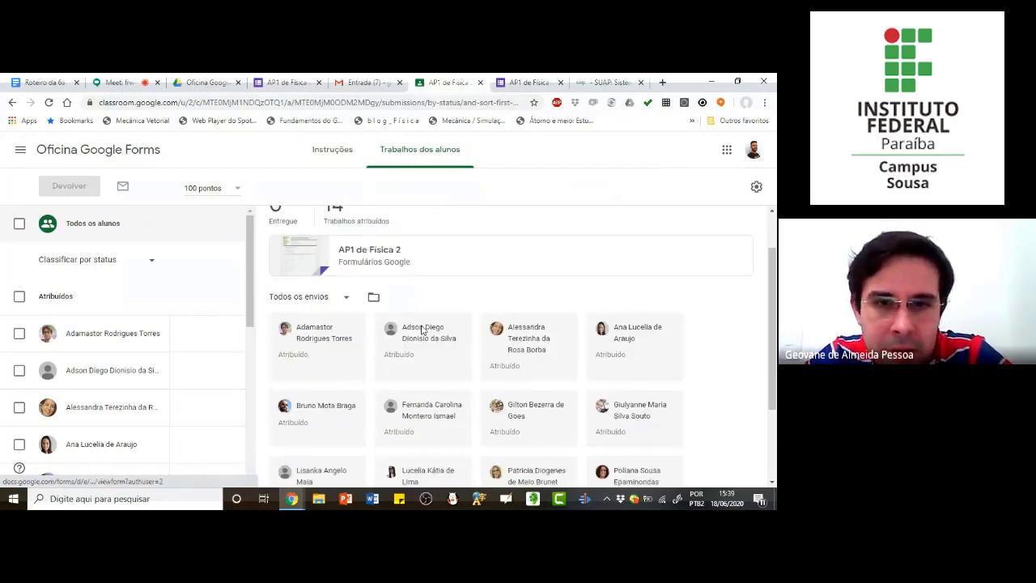
scroll(316, 326, "down", 2)
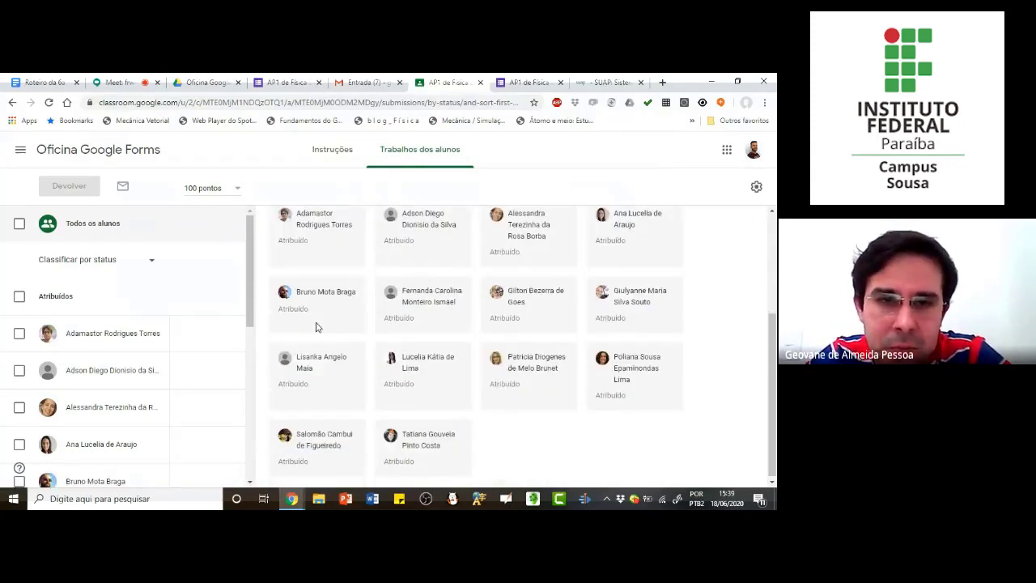
scroll(403, 300, "up", 2)
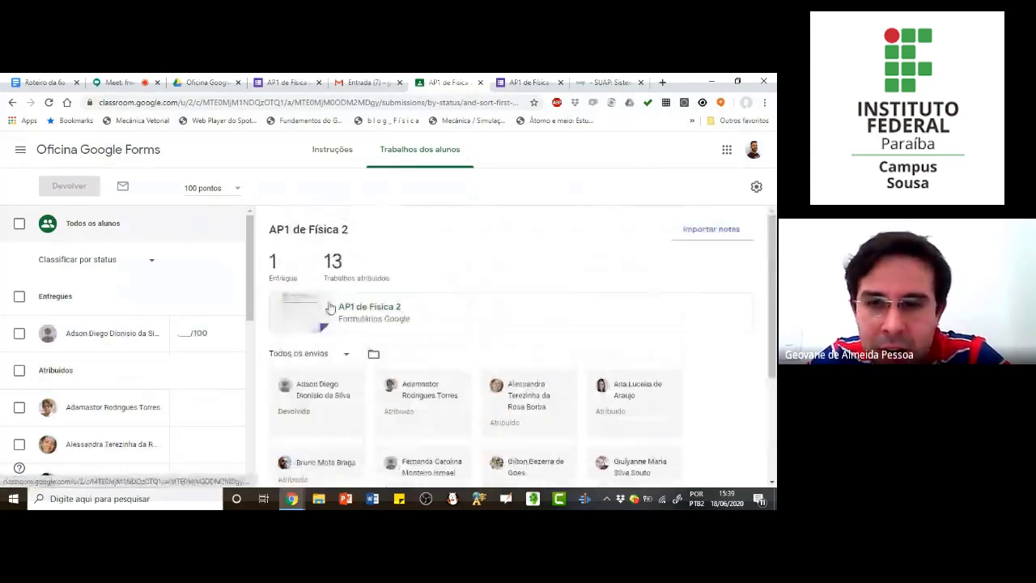
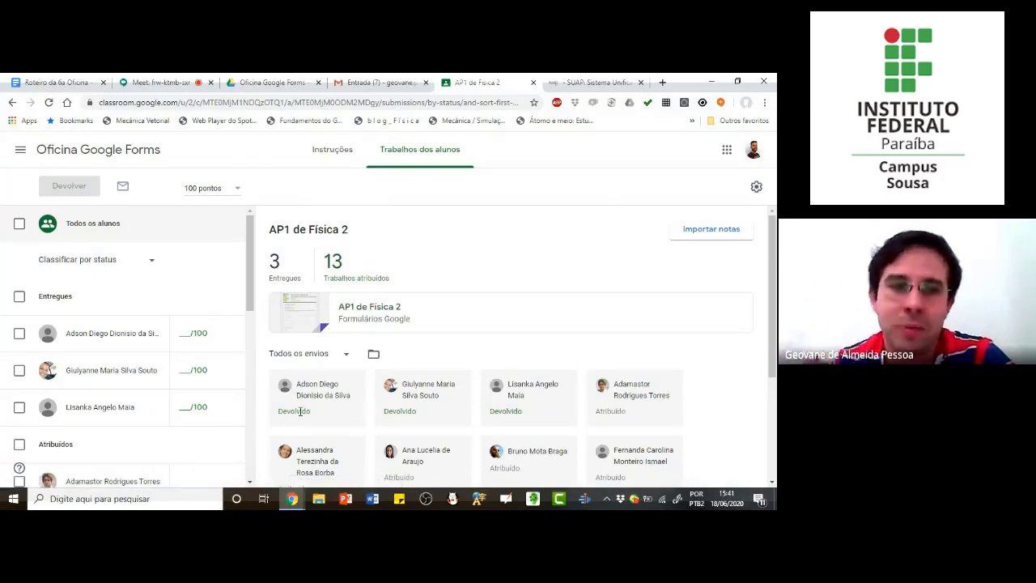
Step: Check how a submitted student is selected for returning work, view the attached form, and reload the assignment's submissions page
left_click(18, 335)
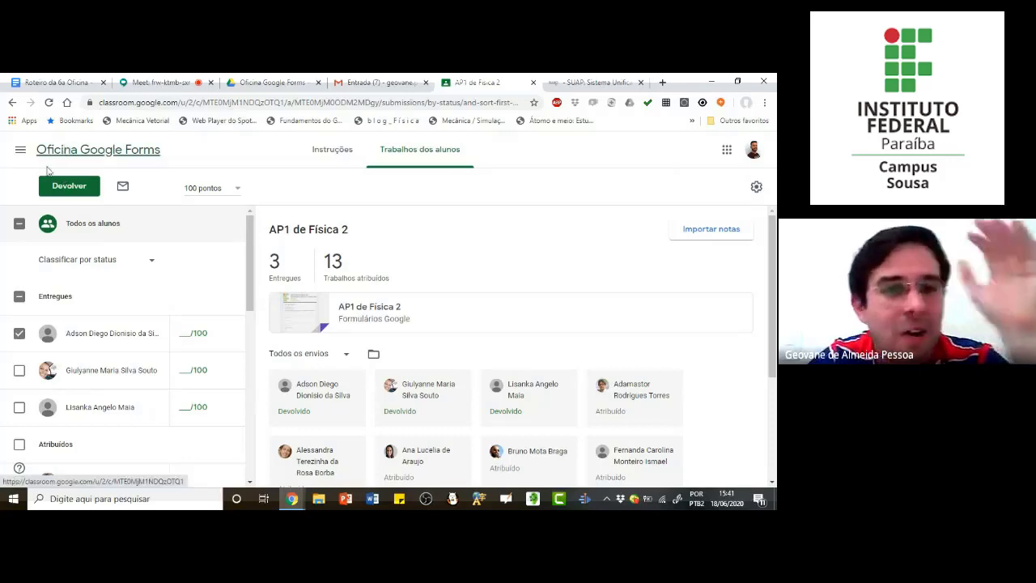
left_click(18, 334)
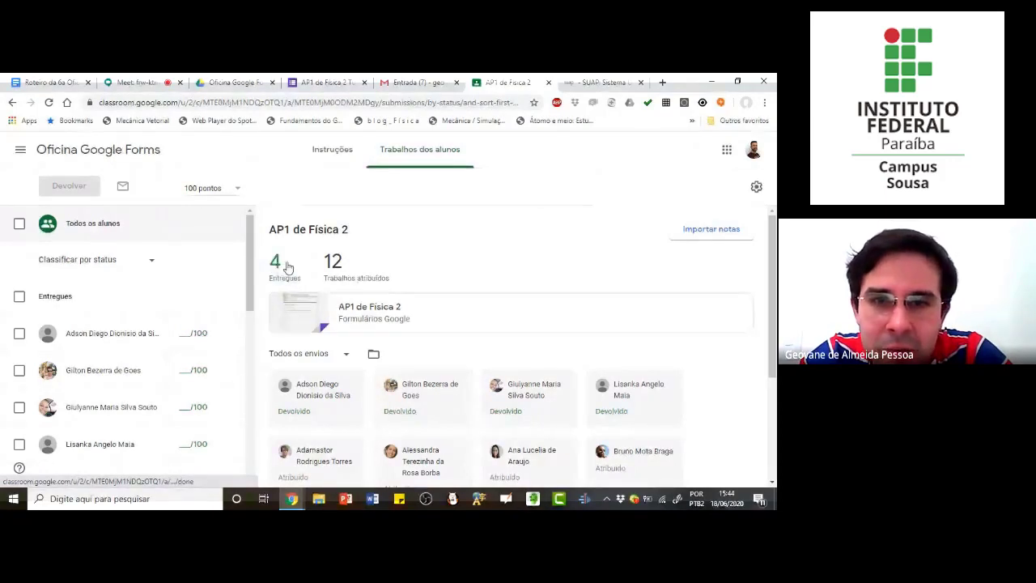
left_click(352, 318)
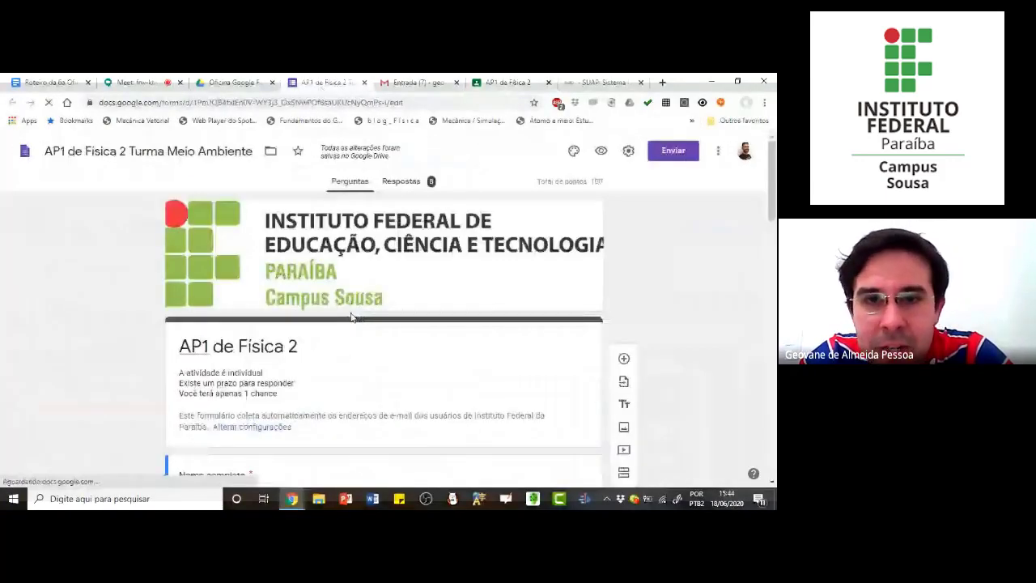
left_click(516, 84)
left_click(322, 104)
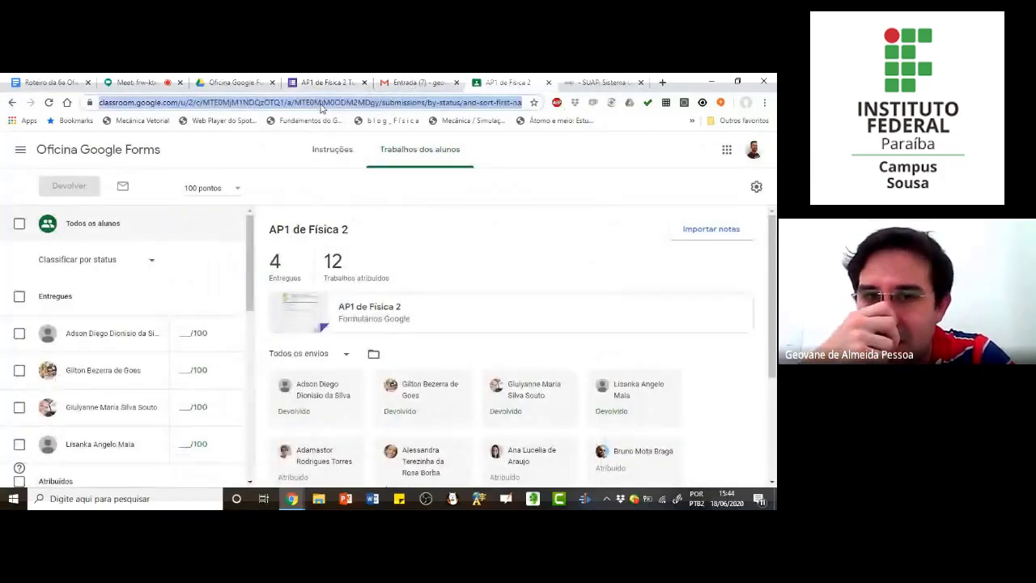
key("Return")
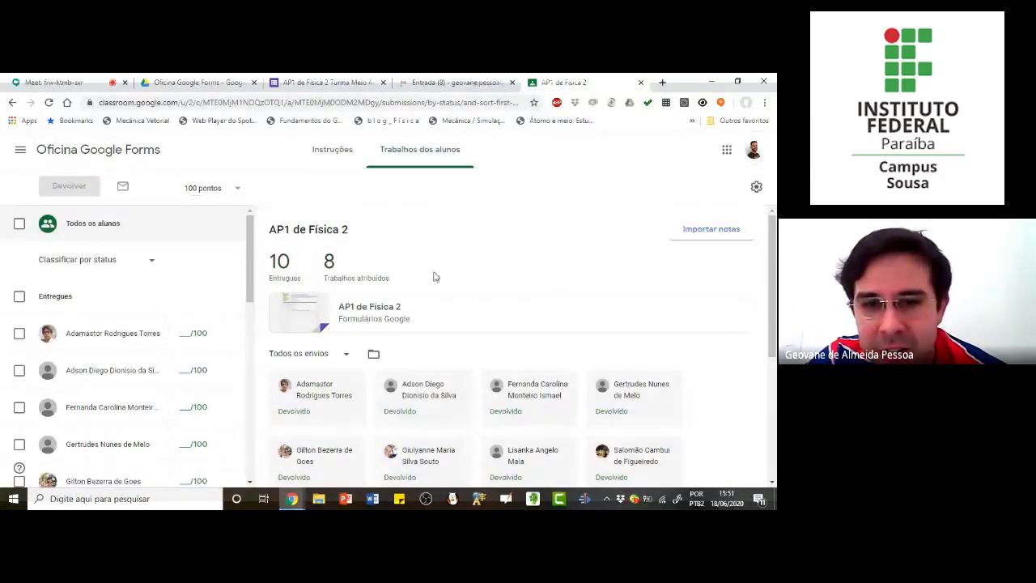
Step: Review the assignment's submissions and try to open the Drive folder with the students' work
scroll(433, 277, "down", 5)
scroll(371, 354, "up", 5)
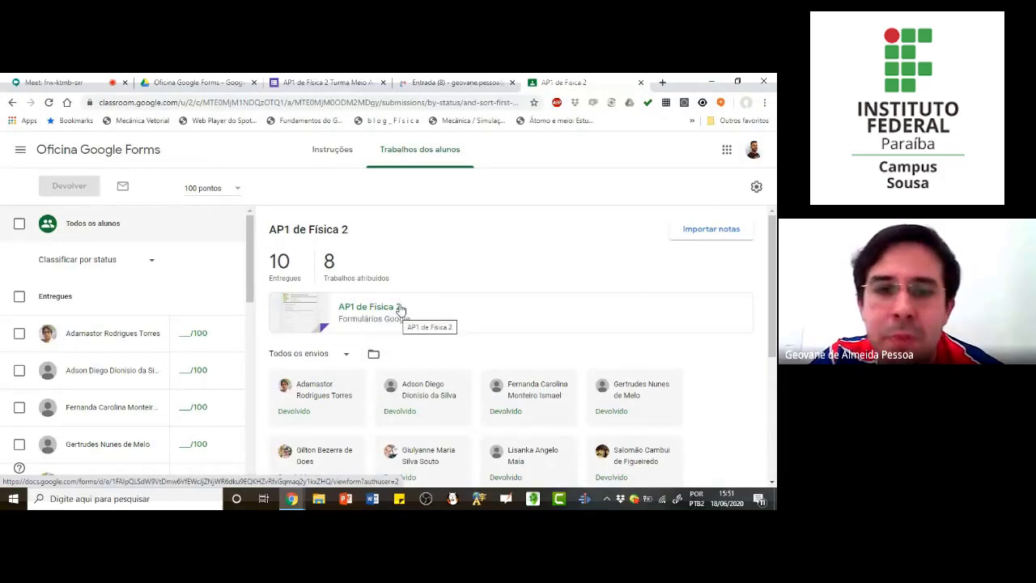
left_click(374, 356)
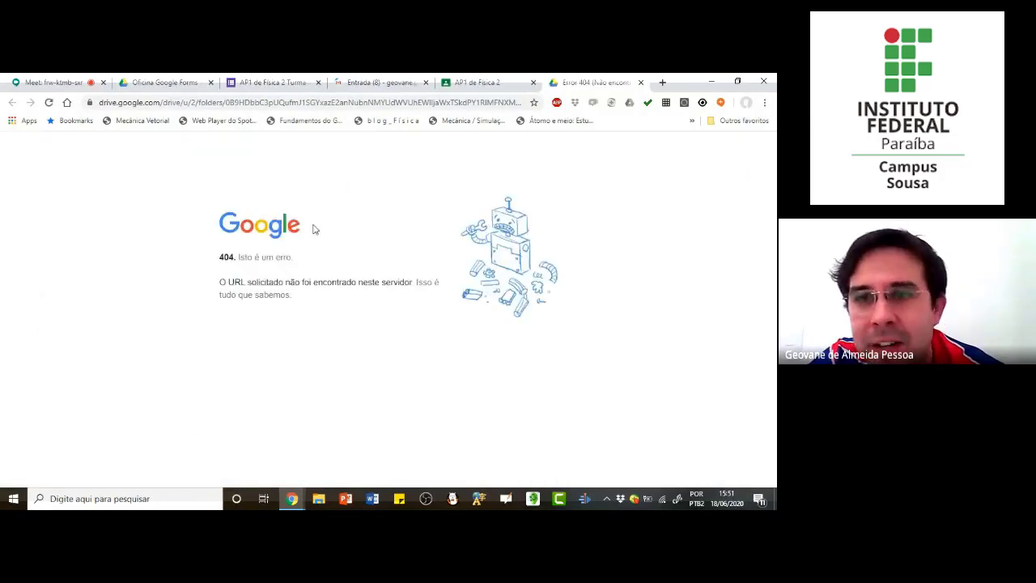
key("ctrl+w")
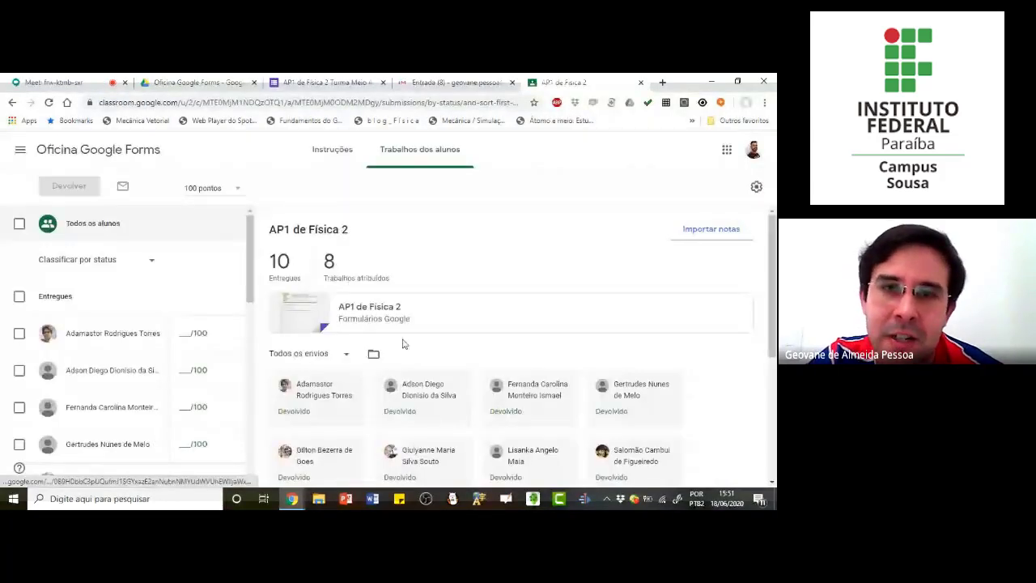
Step: Open the "AP1 de Física 2 Turma Meio Ambiente" form from the class's Drive folder and show its responses
left_click(198, 82)
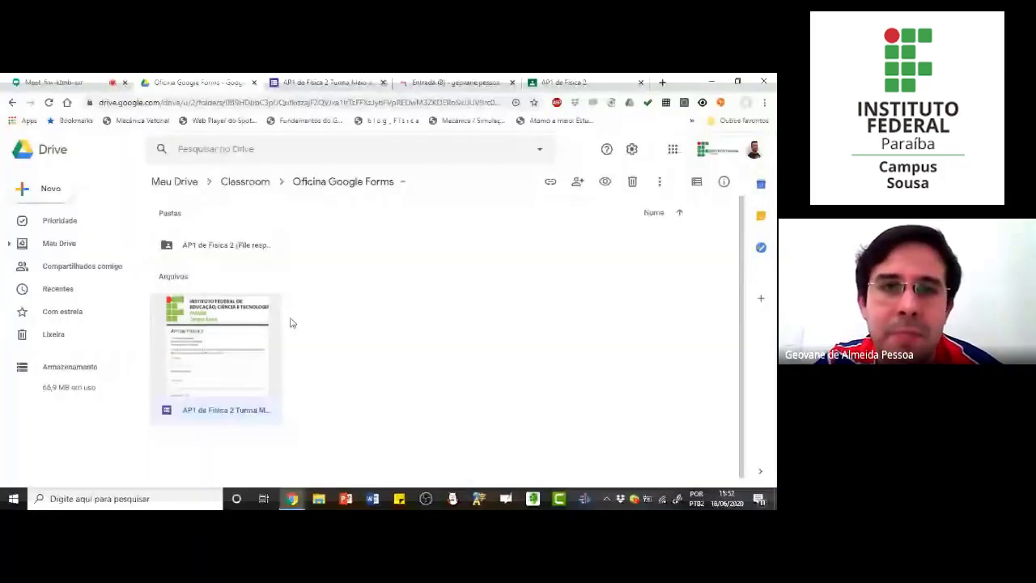
double_click(243, 359)
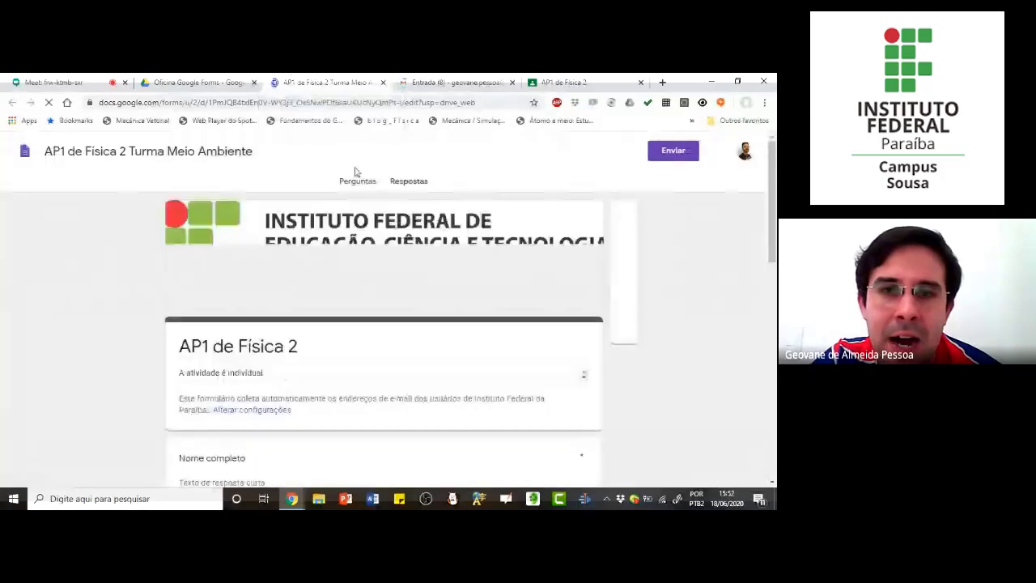
scroll(368, 290, "down", 5)
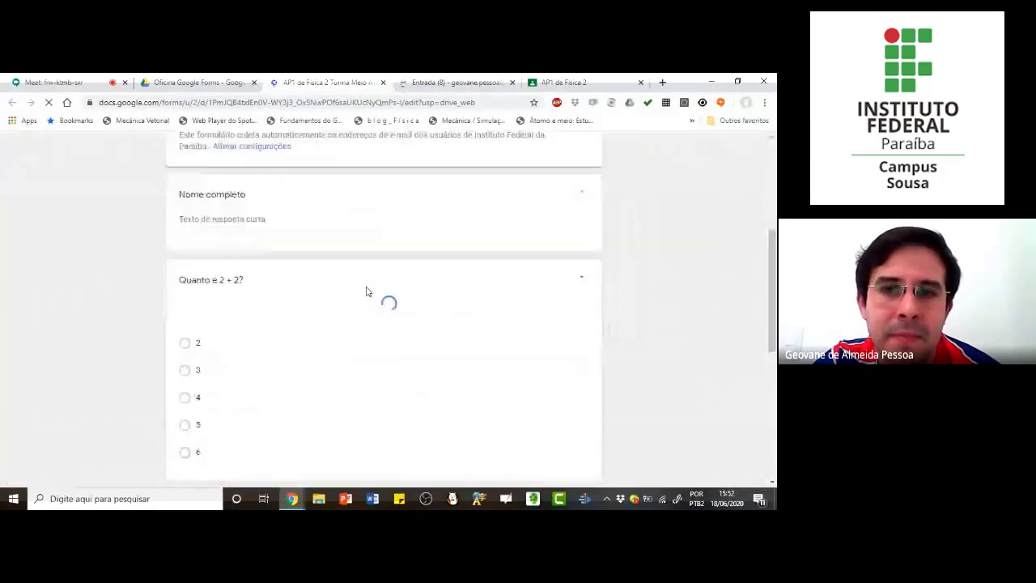
left_click(405, 185)
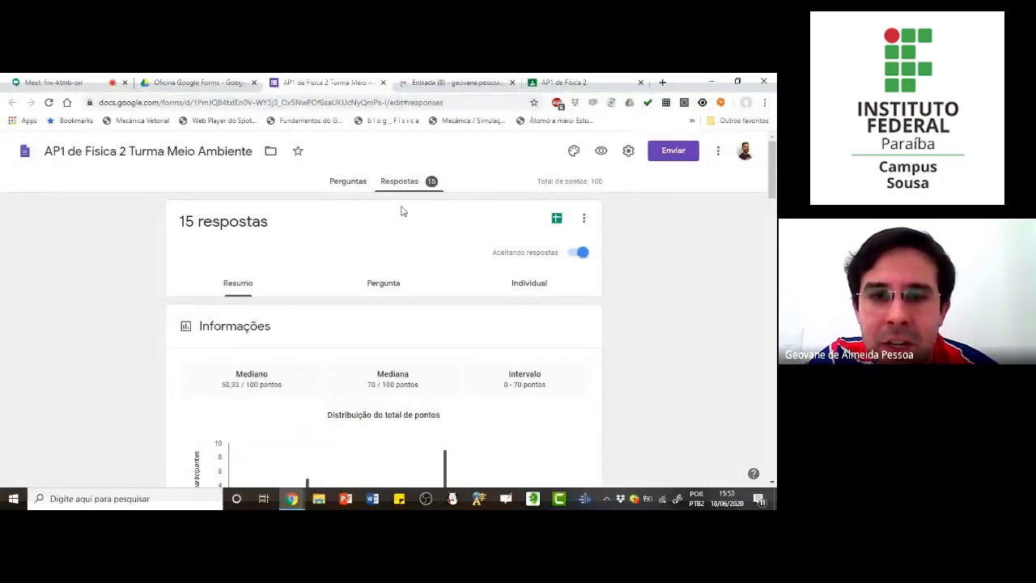
Step: Examine the response summary, including the points distribution, the score list per respondent and the "Nome completo" answers
scroll(405, 300, "down", 5)
scroll(364, 344, "down", 3)
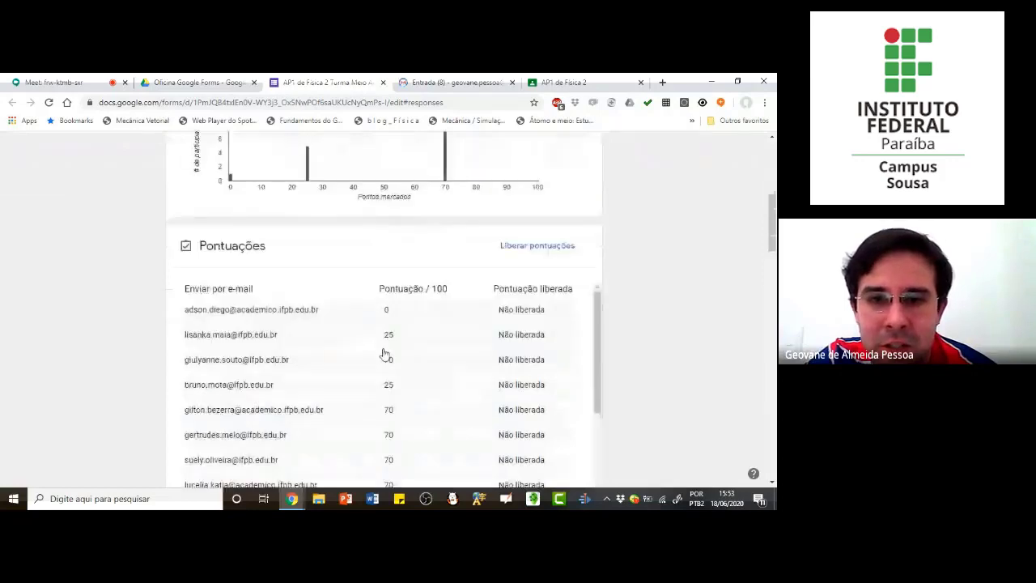
scroll(348, 323, "up", 5)
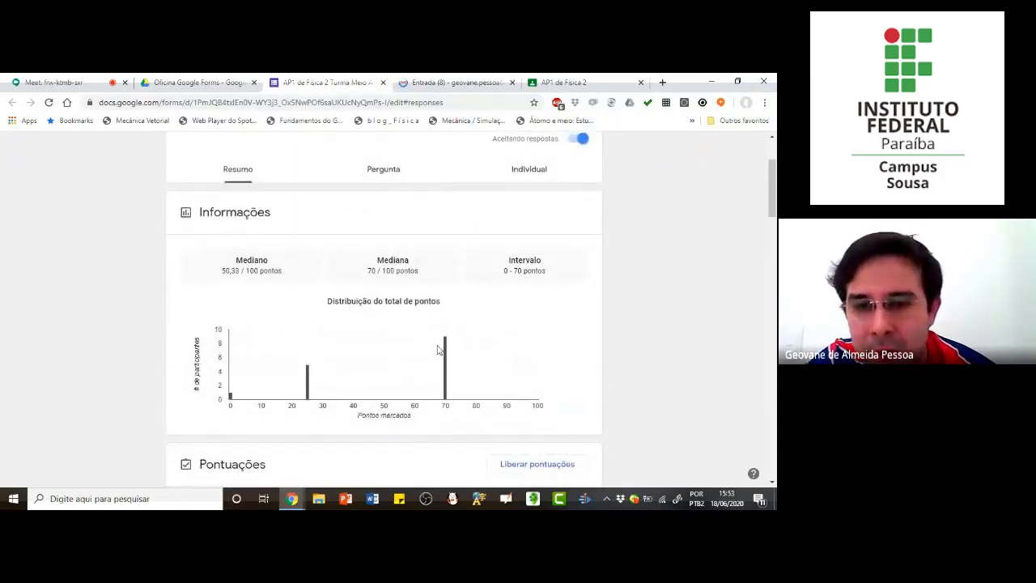
scroll(438, 348, "down", 5)
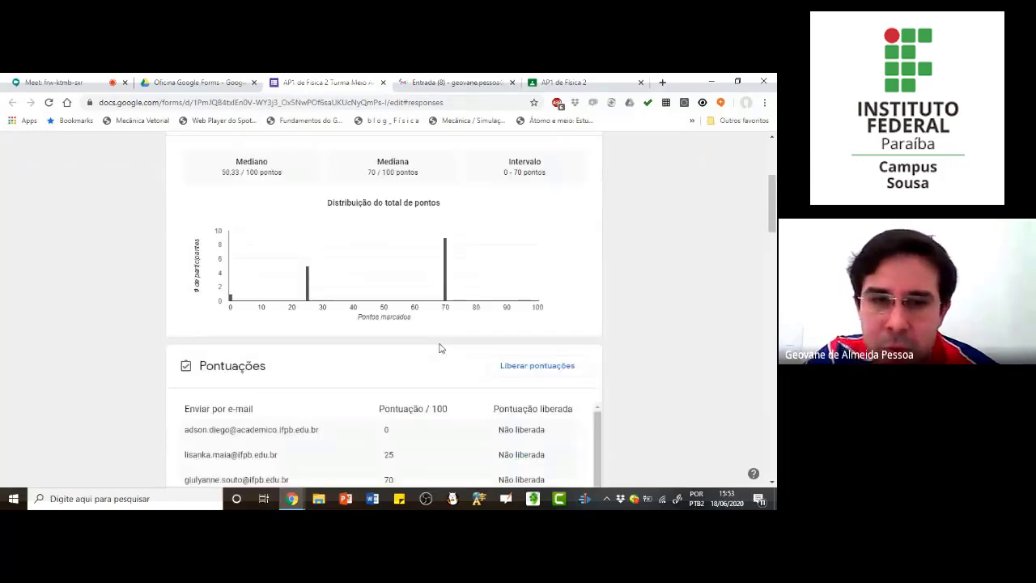
scroll(437, 344, "up", 4)
scroll(438, 338, "down", 6)
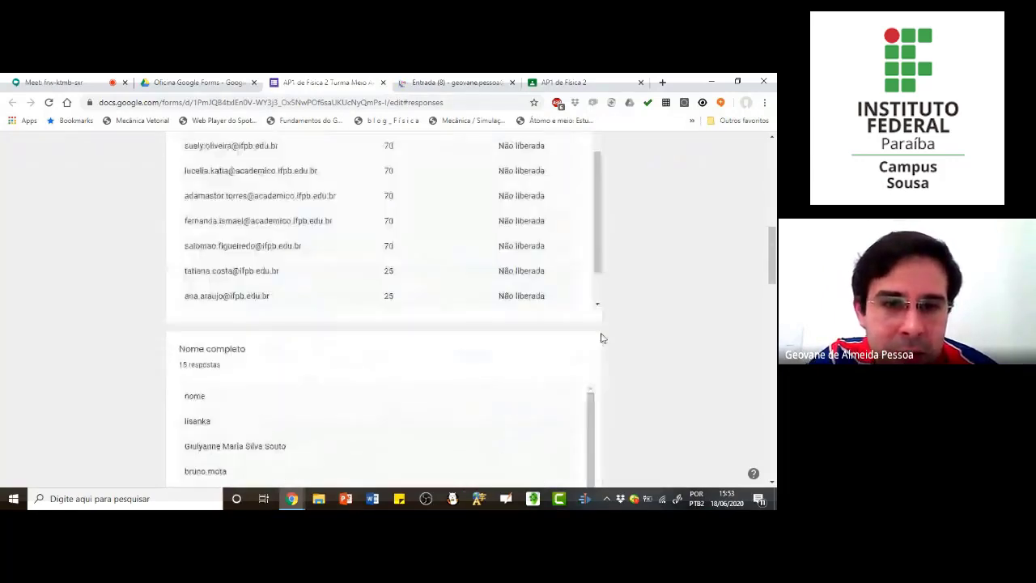
scroll(375, 328, "down", 2)
scroll(375, 329, "up", 1)
scroll(111, 341, "down", 1)
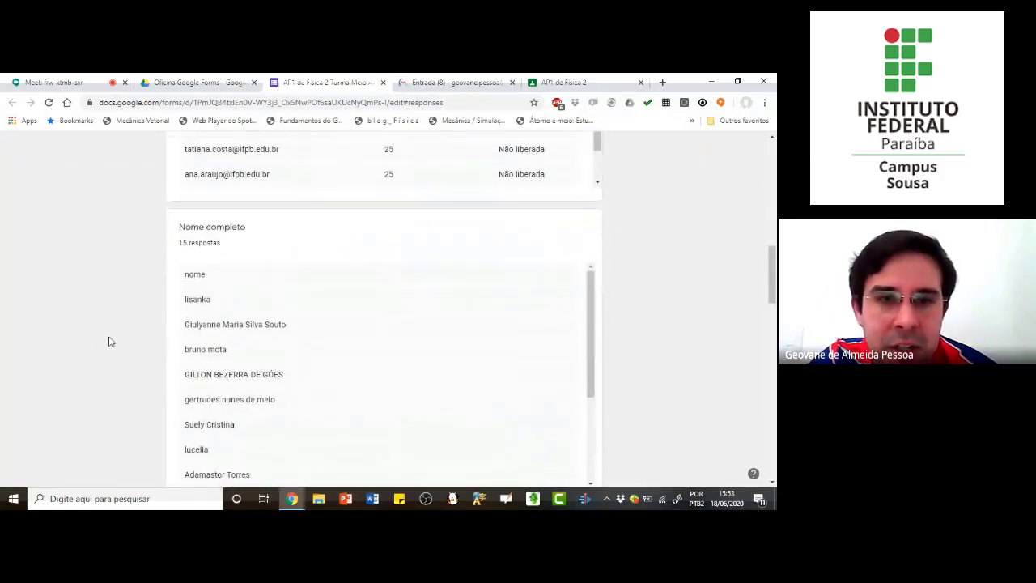
scroll(111, 342, "down", 1)
scroll(250, 394, "up", 1)
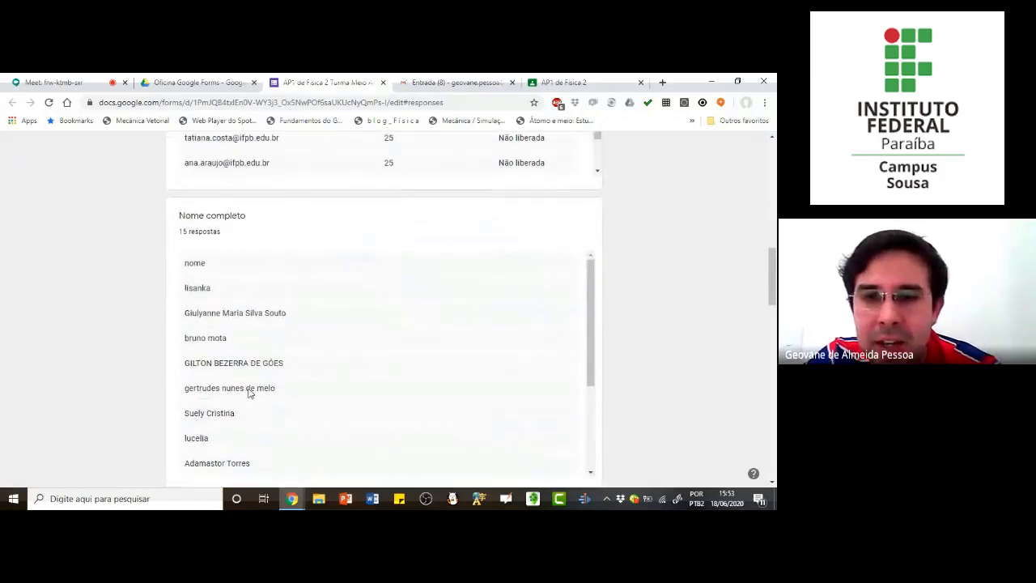
scroll(143, 243, "up", 12)
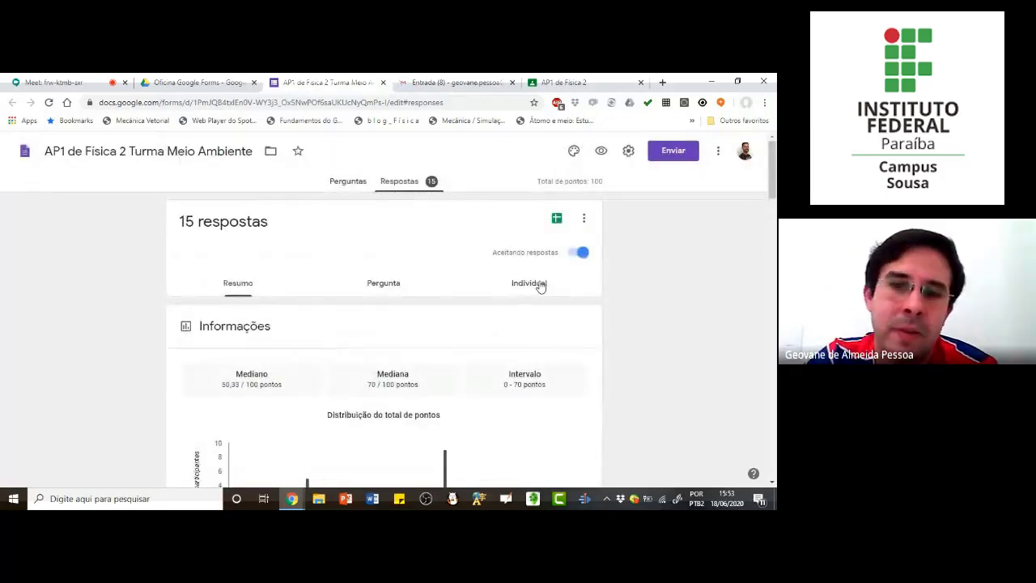
Step: Show the form's individual responses and look through the list of respondents
left_click(539, 285)
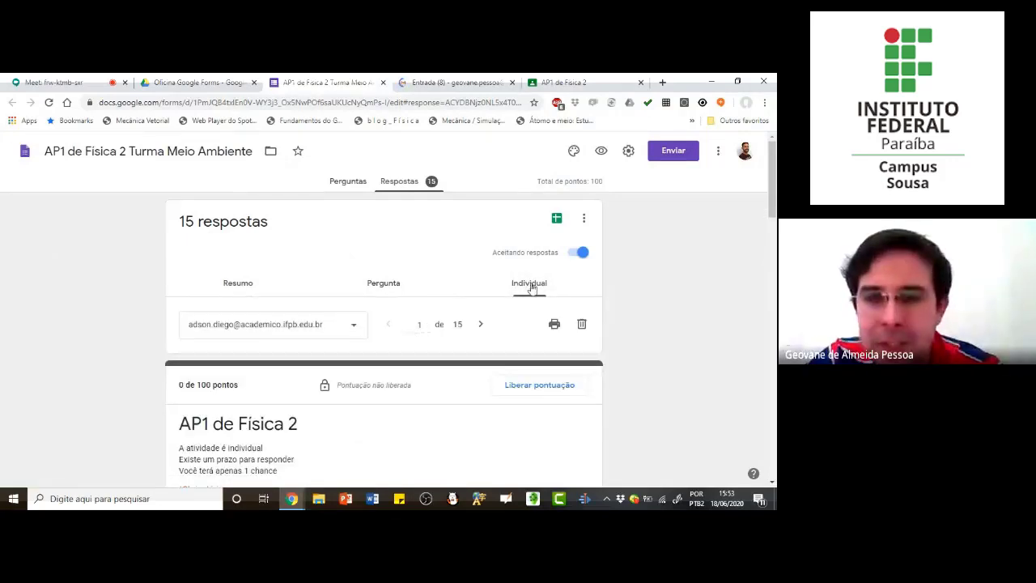
scroll(535, 291, "down", 1)
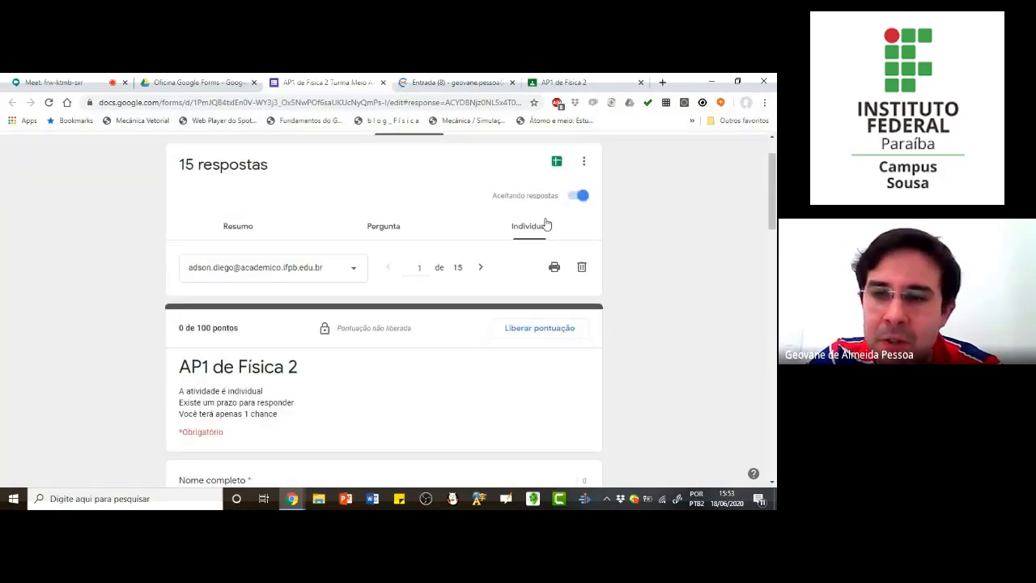
scroll(547, 224, "up", 1)
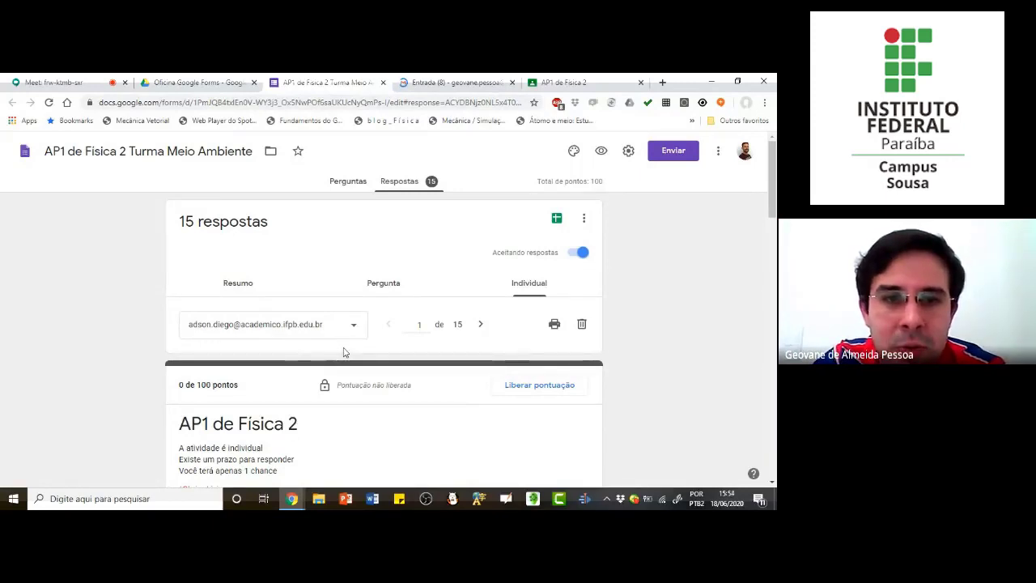
scroll(343, 352, "down", 2)
left_click(354, 214)
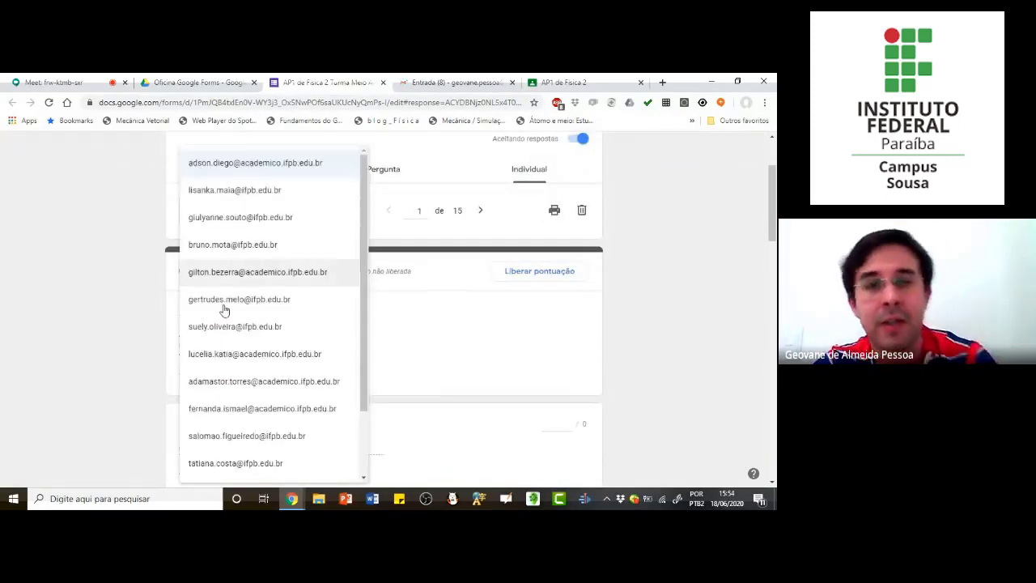
left_click(46, 239)
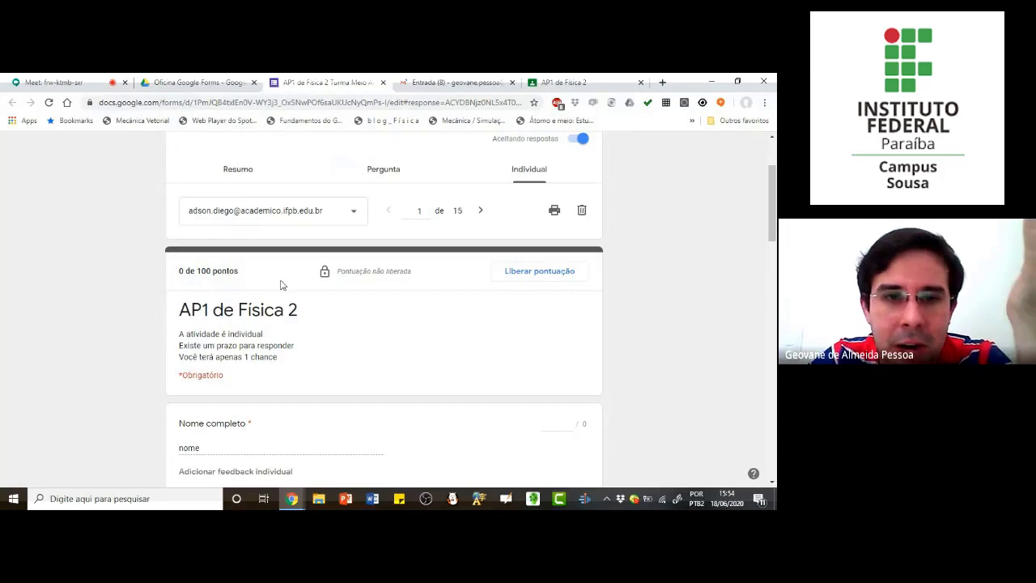
Step: Examine the first respondent's answers and points for "Nome completo", "Quanto é 2 + 2?" and the mathematical function question
scroll(281, 285, "down", 1)
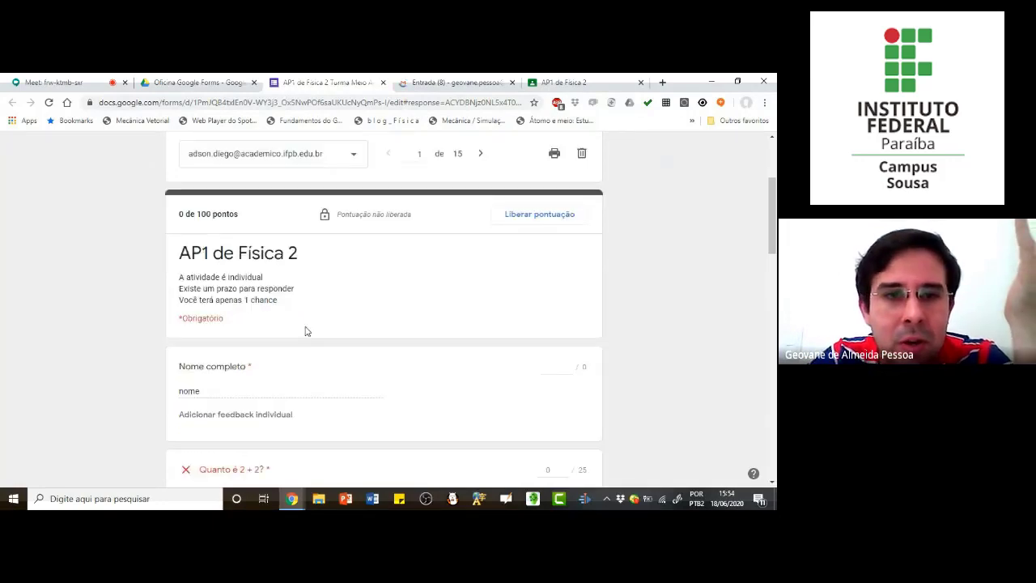
scroll(309, 324, "up", 1)
scroll(267, 282, "down", 3)
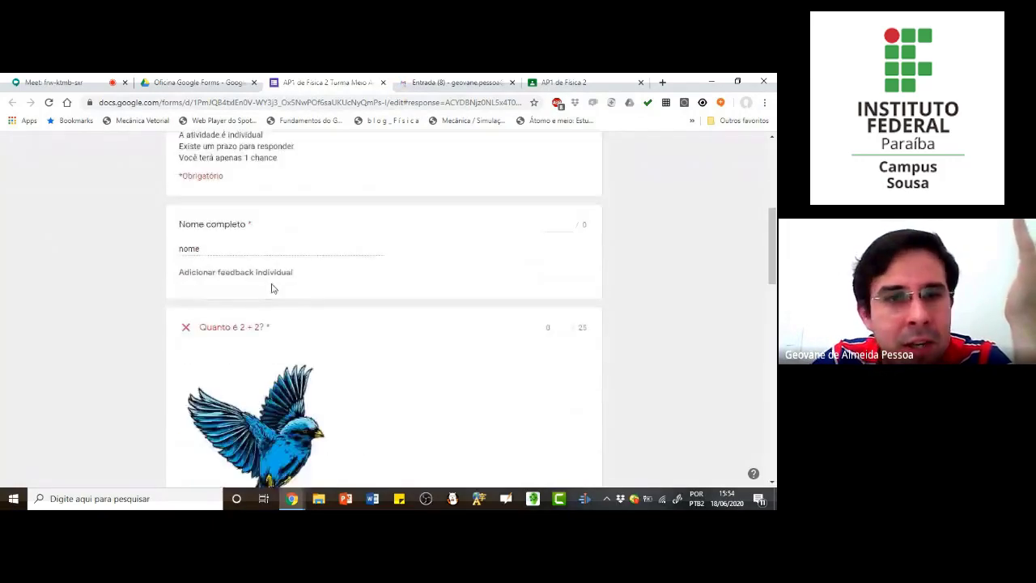
scroll(272, 288, "down", 2)
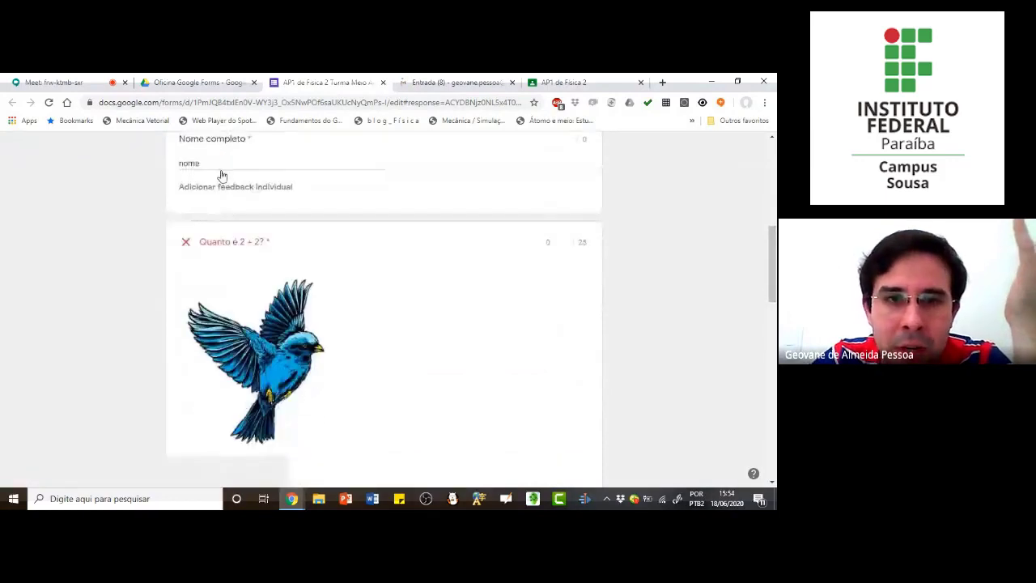
scroll(222, 162, "up", 1)
scroll(227, 208, "down", 2)
scroll(226, 208, "up", 5)
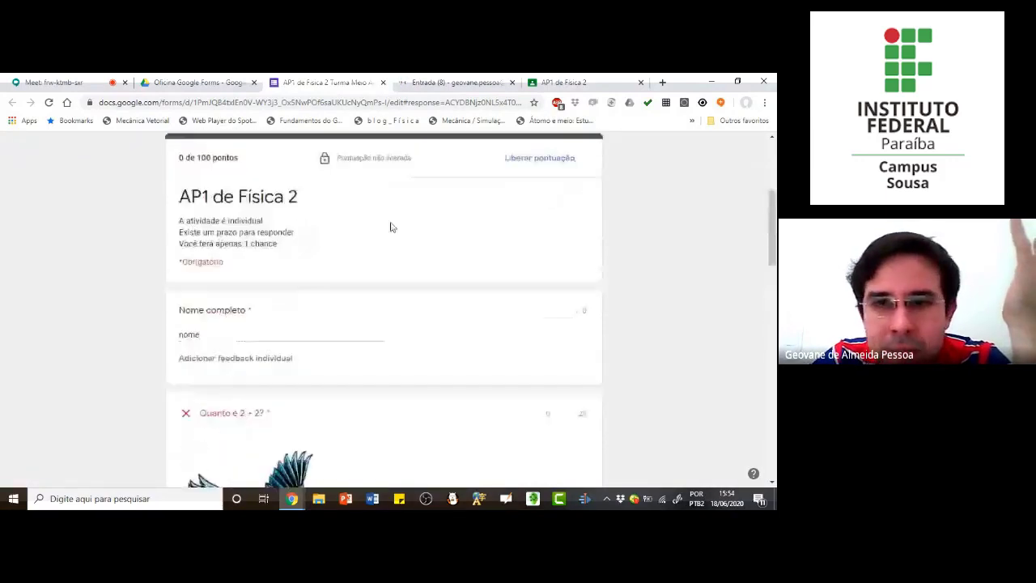
scroll(244, 379, "down", 2)
scroll(238, 234, "down", 1)
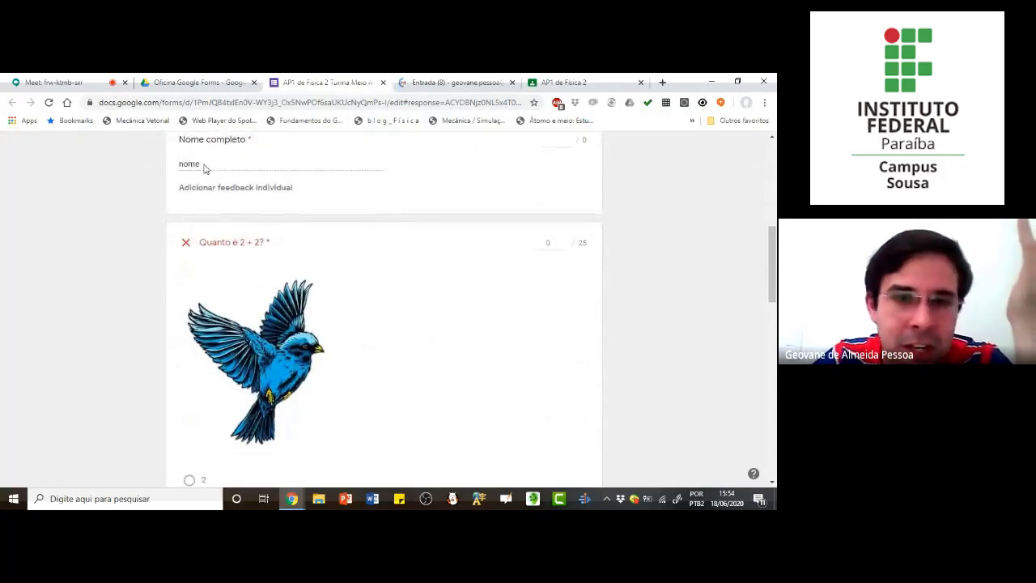
scroll(204, 168, "up", 1)
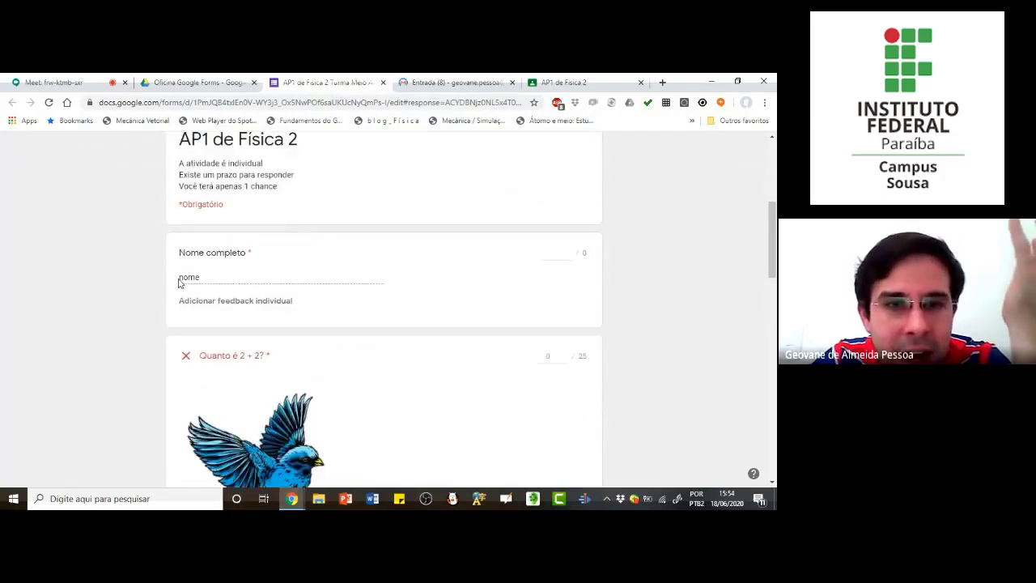
scroll(214, 300, "down", 1)
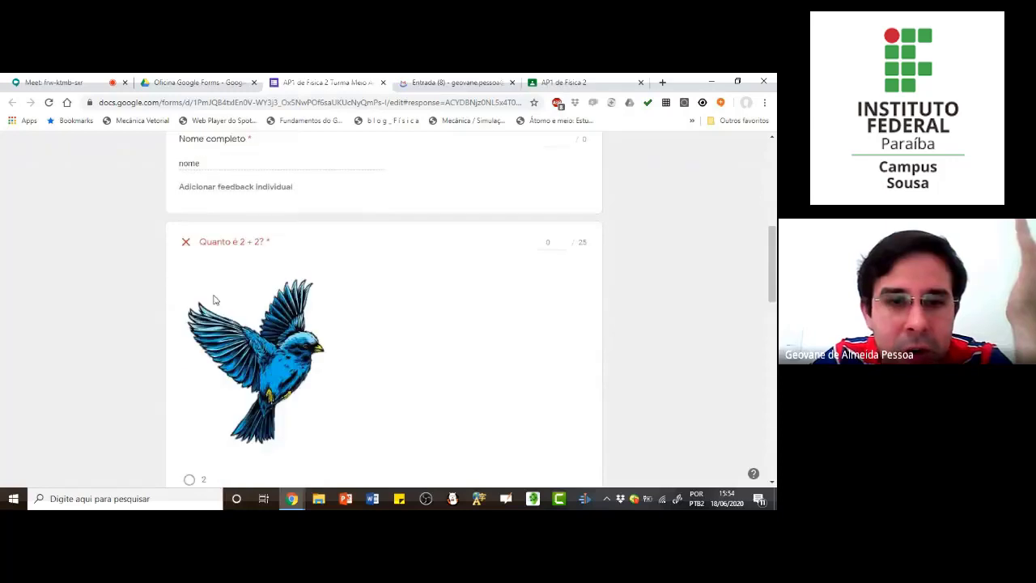
scroll(215, 301, "down", 2)
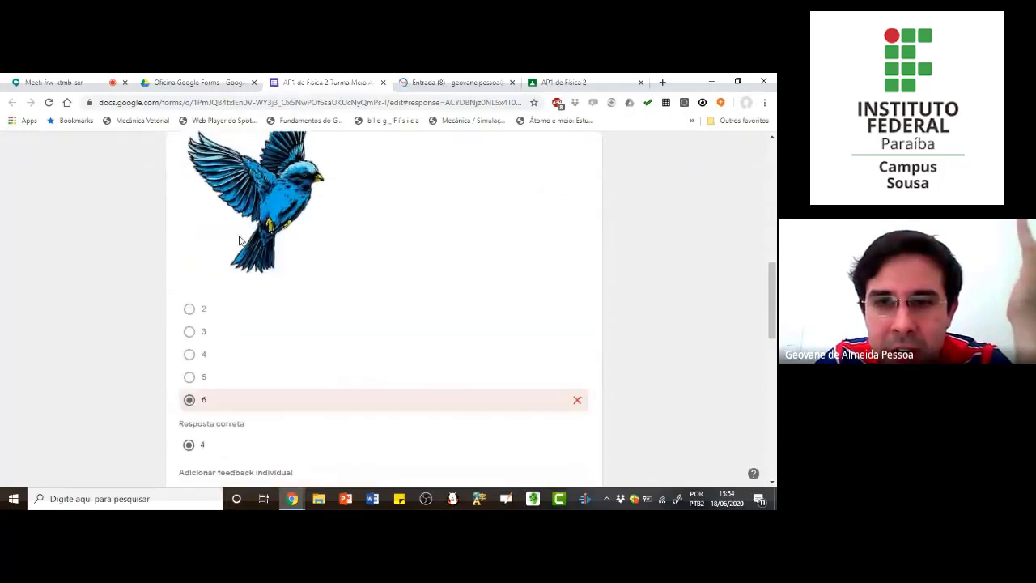
scroll(213, 442, "up", 1)
scroll(212, 442, "up", 1)
scroll(405, 343, "down", 3)
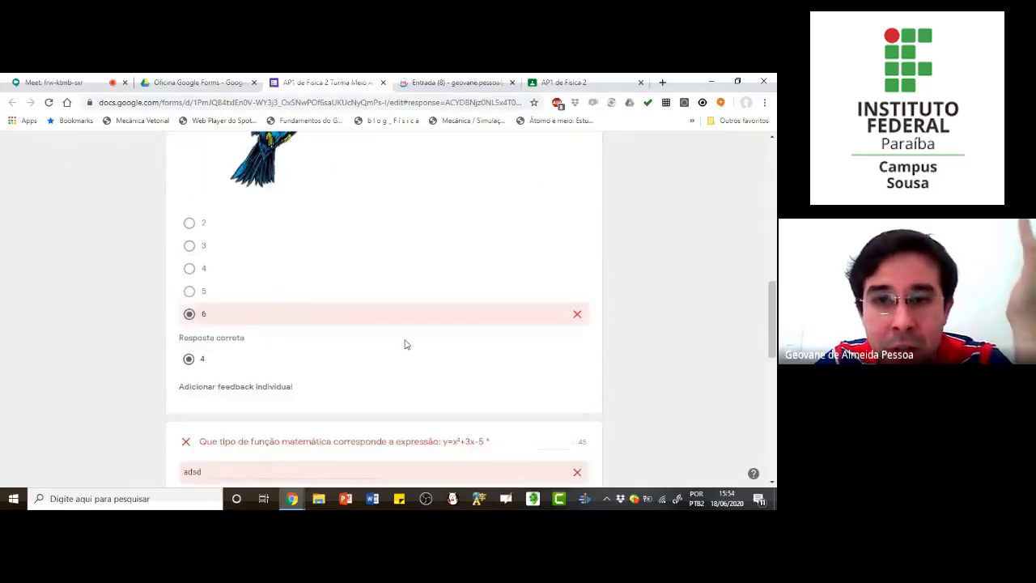
scroll(421, 340, "up", 1)
scroll(516, 281, "up", 4)
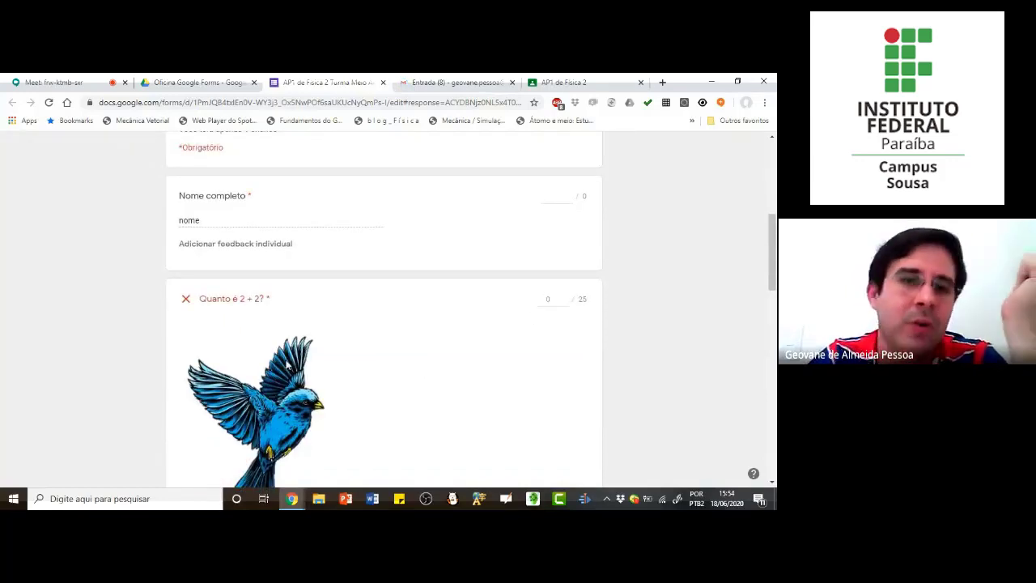
scroll(279, 363, "down", 4)
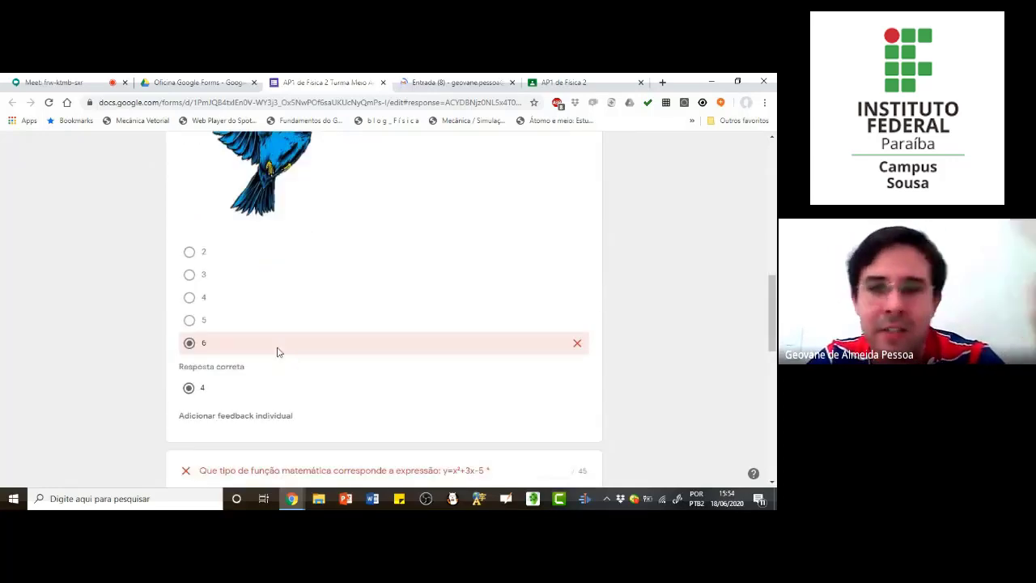
Step: Give the first respondent 25 points for the mathematical function question y=x²+3x-5
scroll(386, 321, "up", 1)
scroll(386, 321, "up", 5)
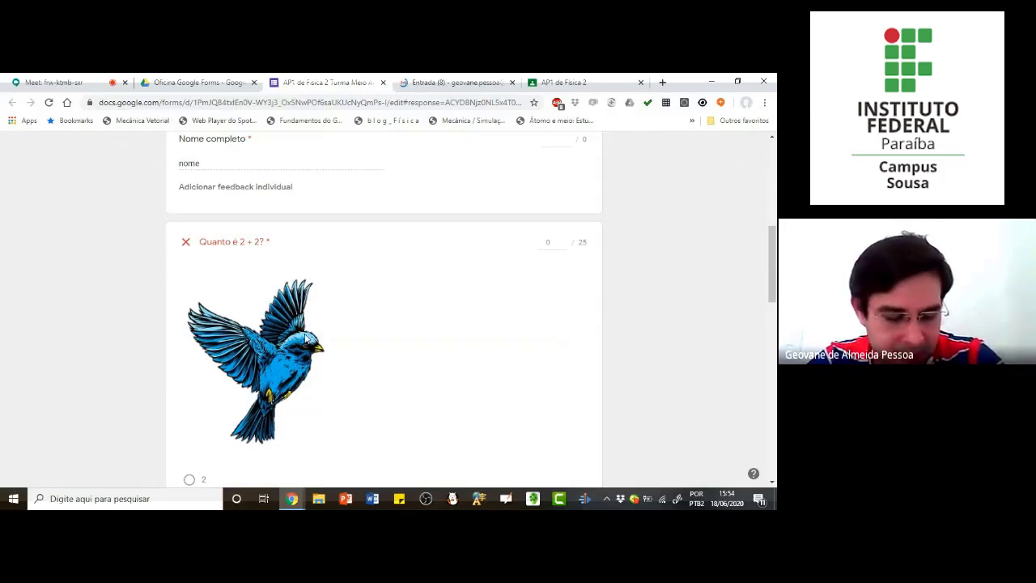
scroll(315, 325, "down", 3)
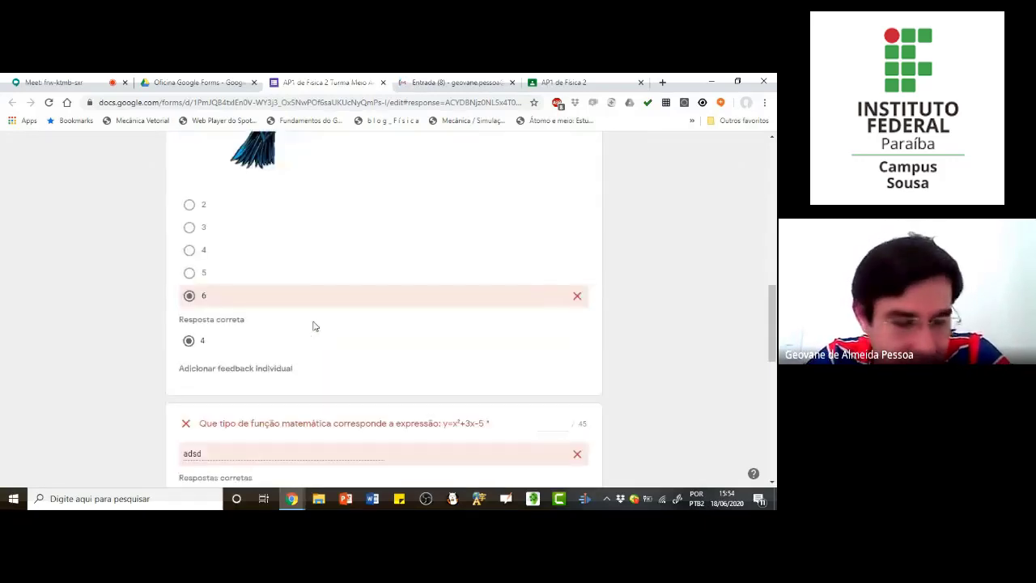
scroll(315, 325, "down", 2)
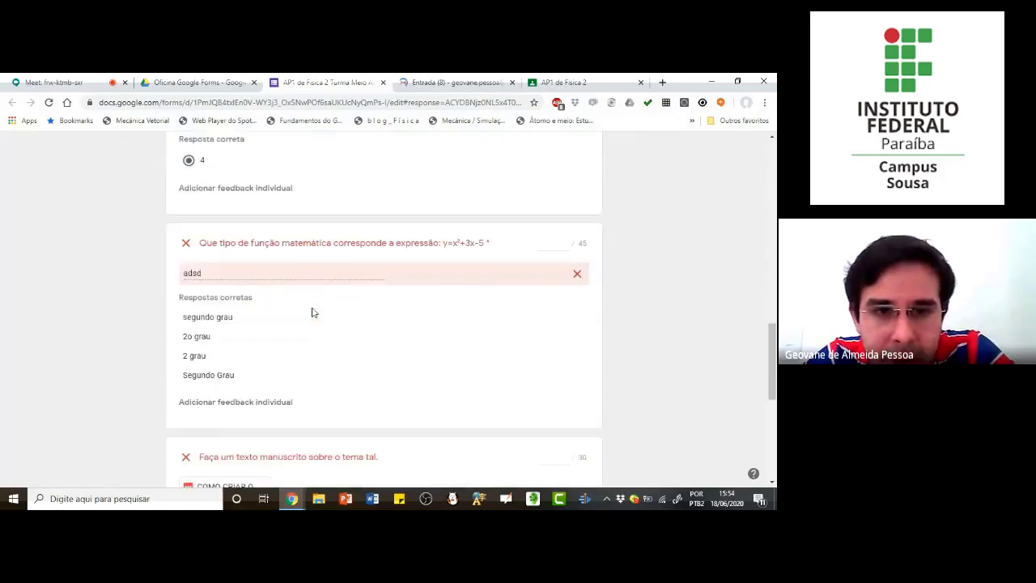
scroll(313, 313, "down", 1)
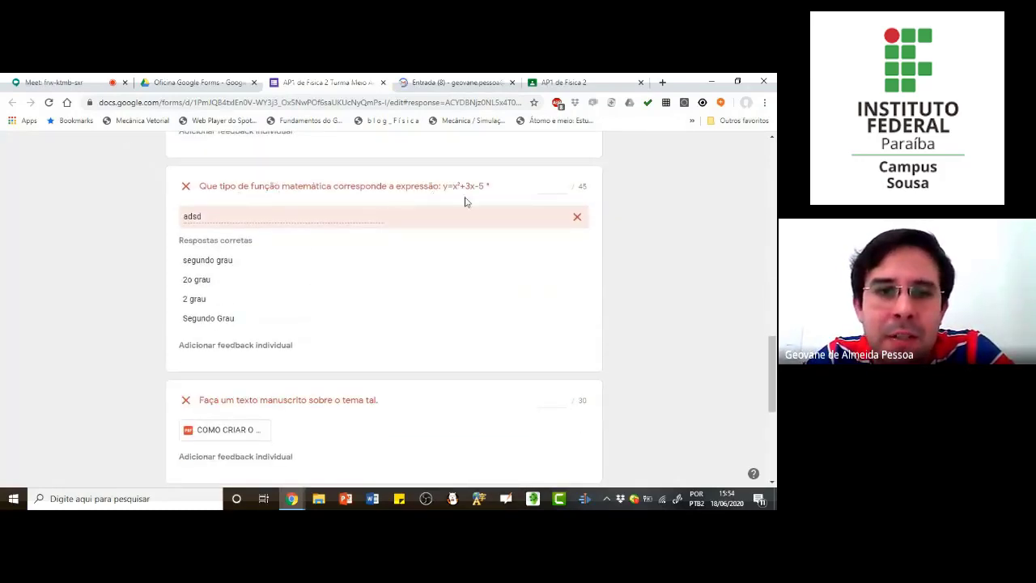
left_click(547, 186)
type("0")
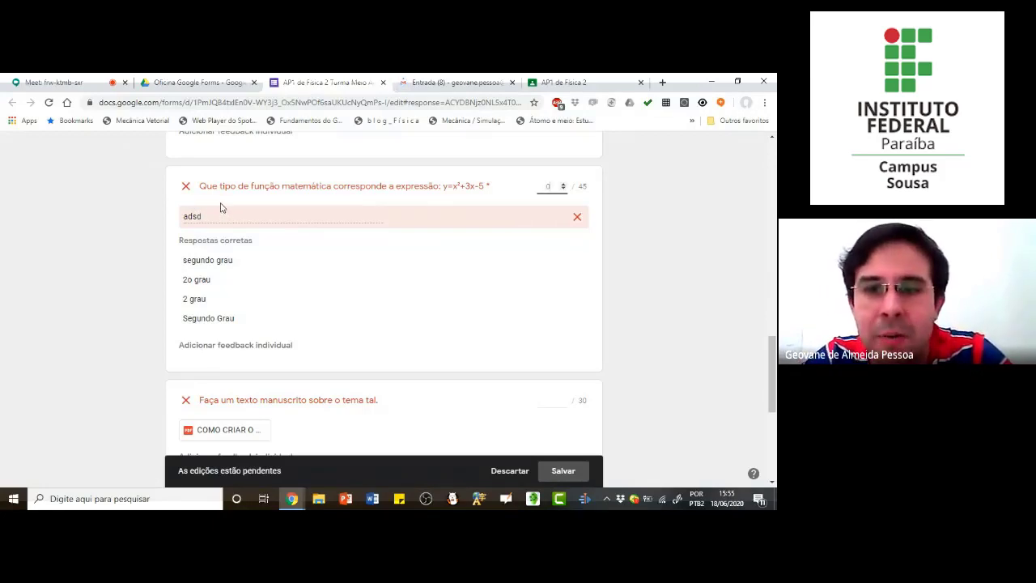
left_click(552, 186)
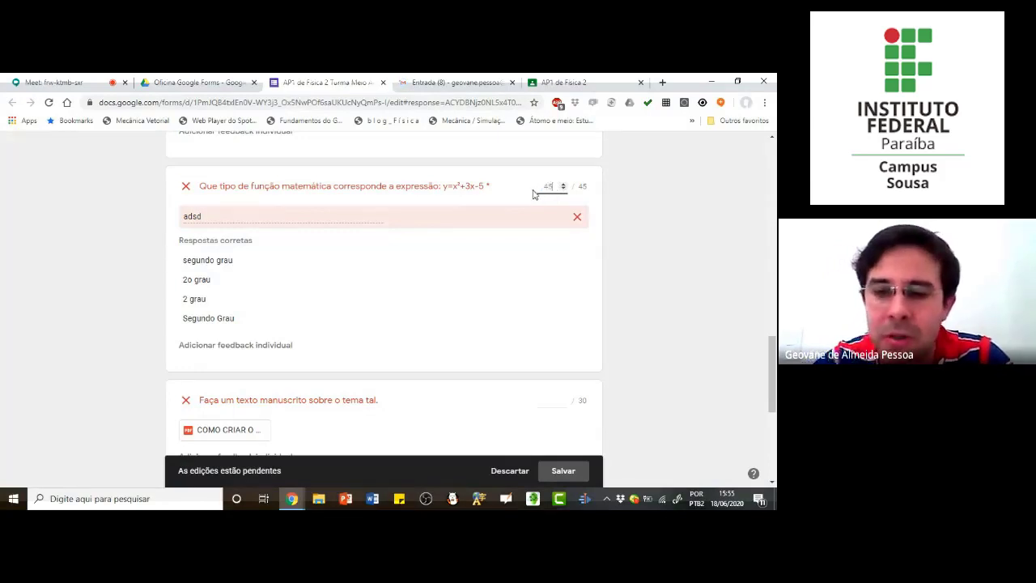
key("BackSpace")
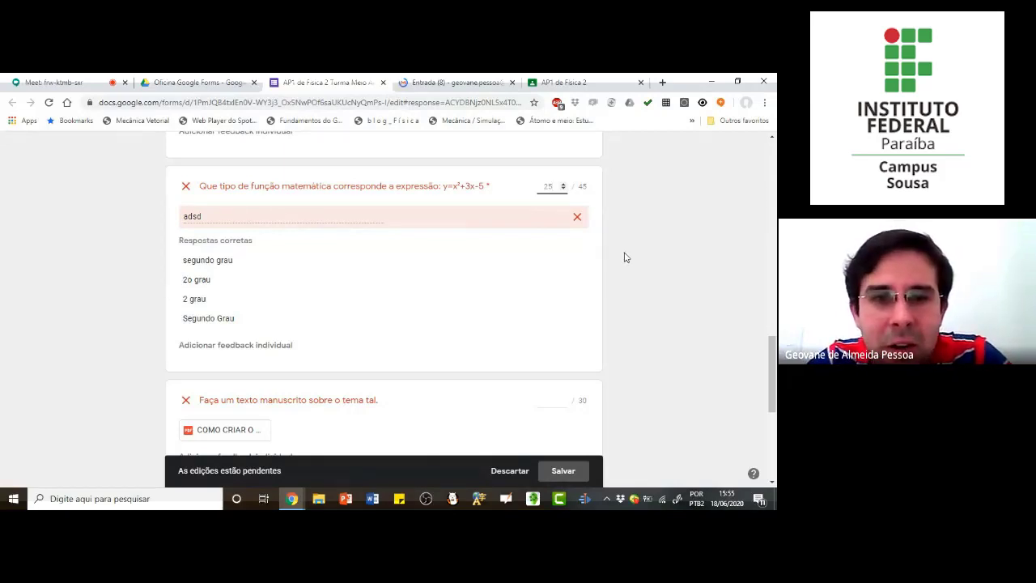
Step: Give the first respondent 30 points for the "Faça um texto manuscrito sobre o tema tal" question and save the score edits
scroll(559, 280, "down", 2)
scroll(559, 280, "down", 3)
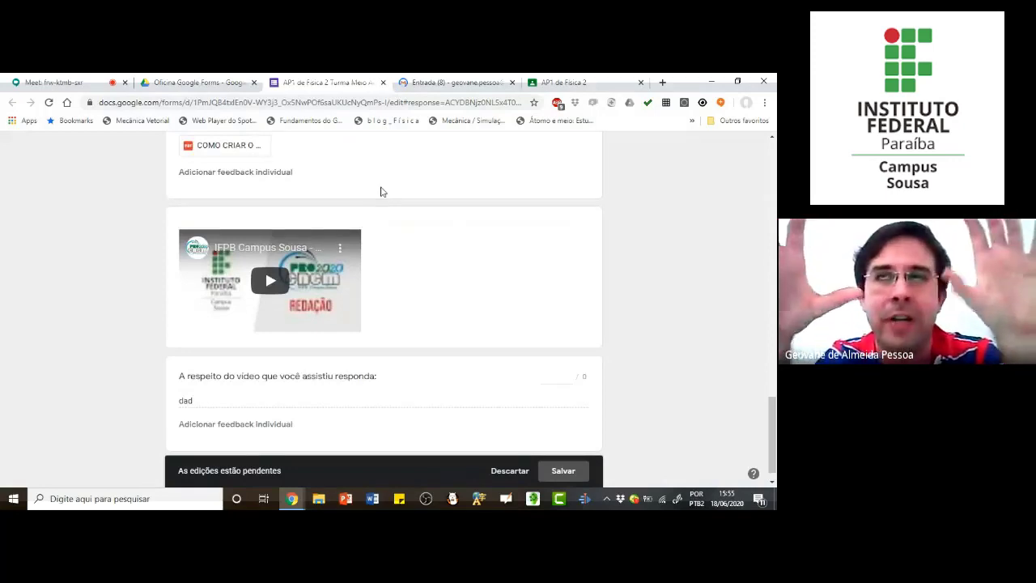
scroll(375, 304, "down", 1)
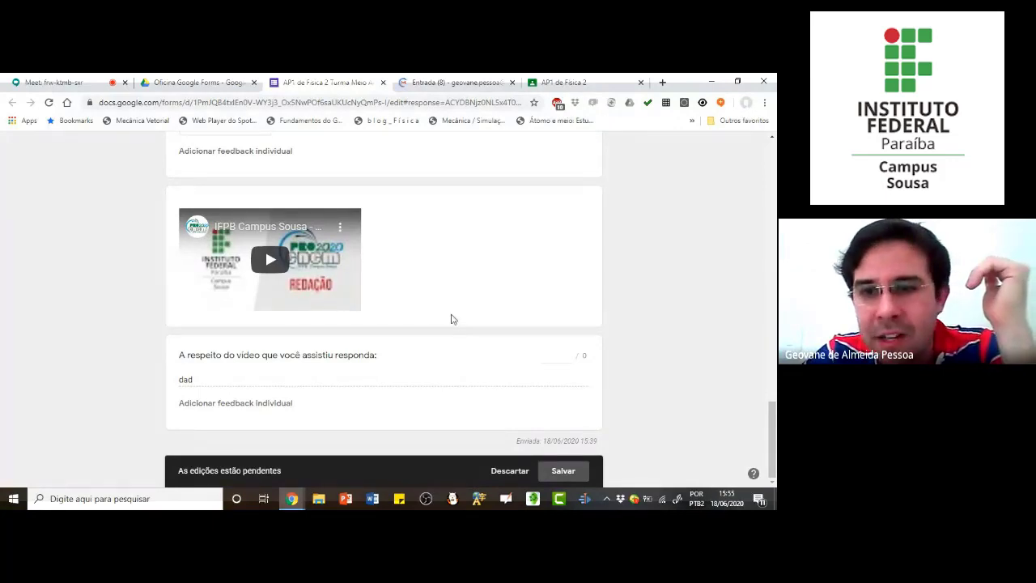
scroll(499, 315, "up", 3)
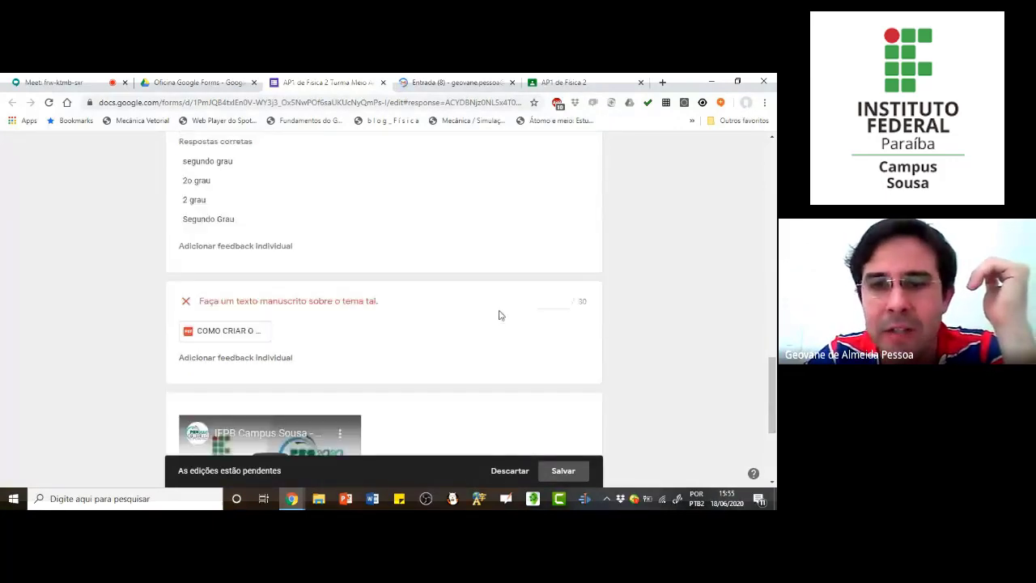
scroll(550, 294, "up", 3)
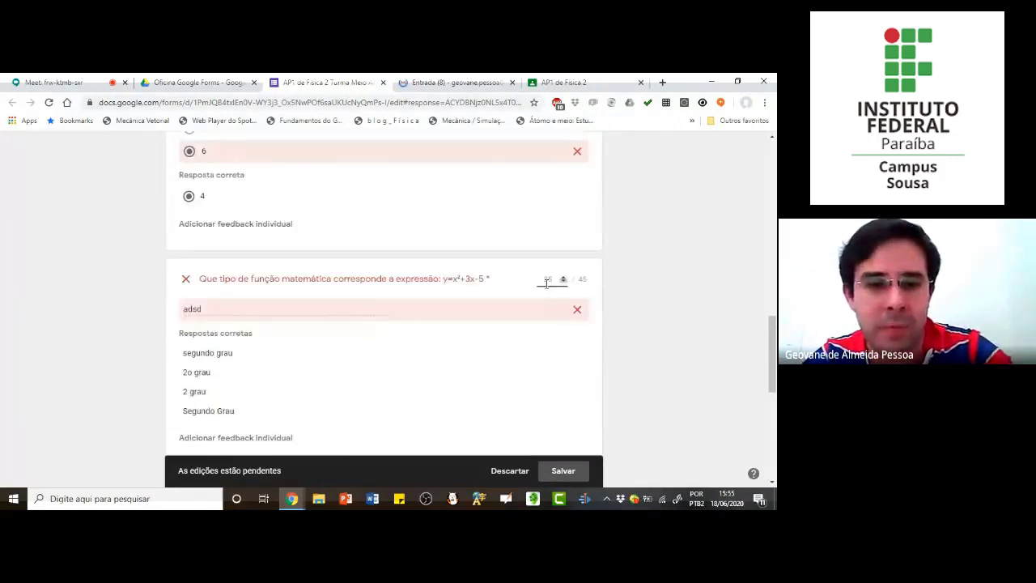
scroll(559, 300, "down", 4)
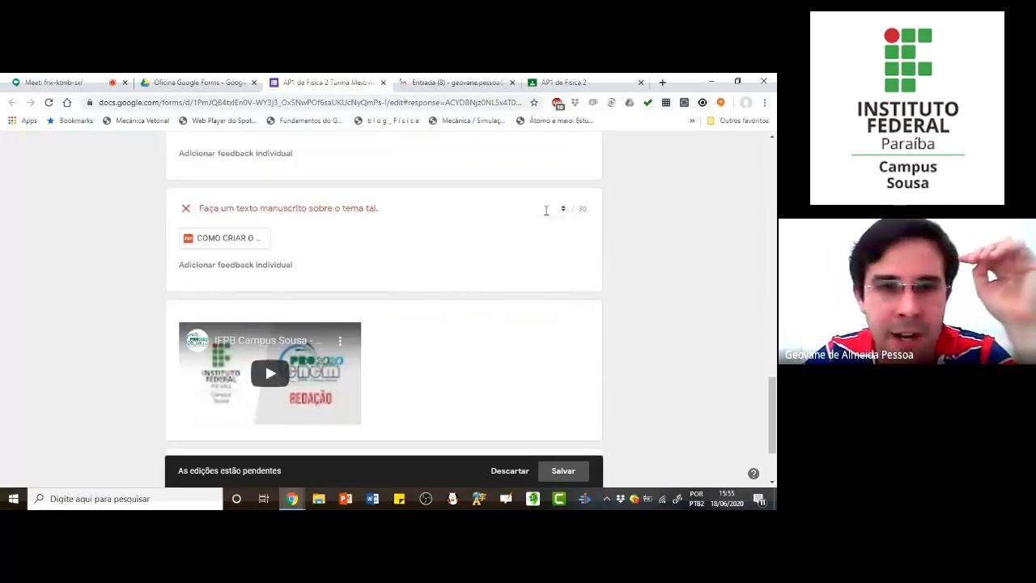
left_click(546, 210)
type("30")
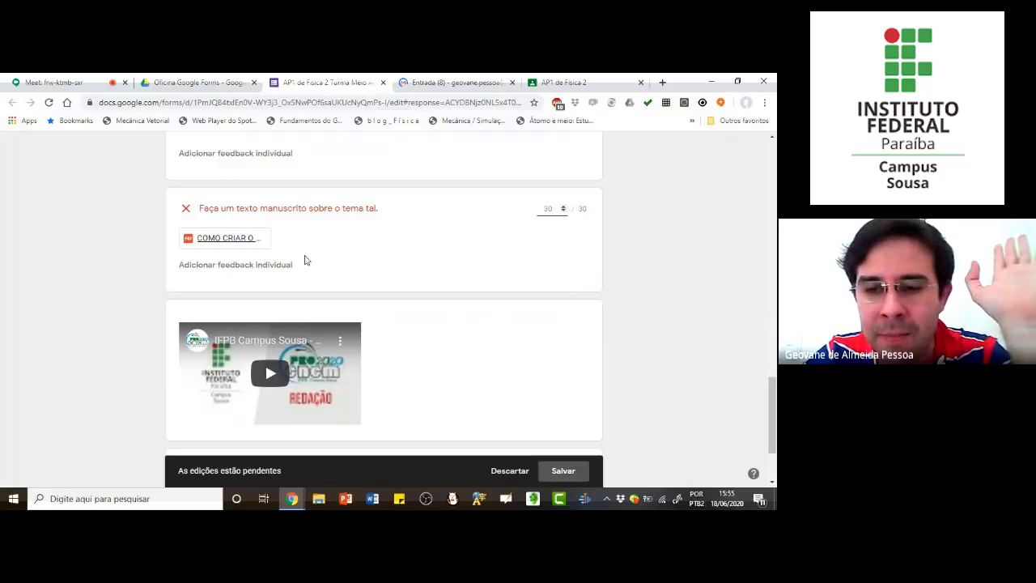
scroll(451, 242, "down", 1)
scroll(451, 241, "down", 3)
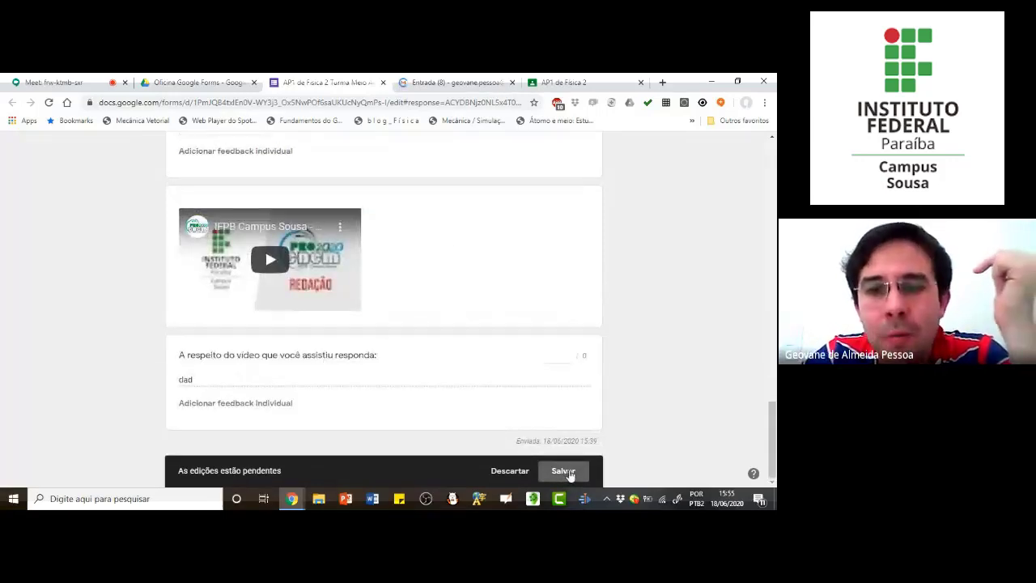
left_click(564, 472)
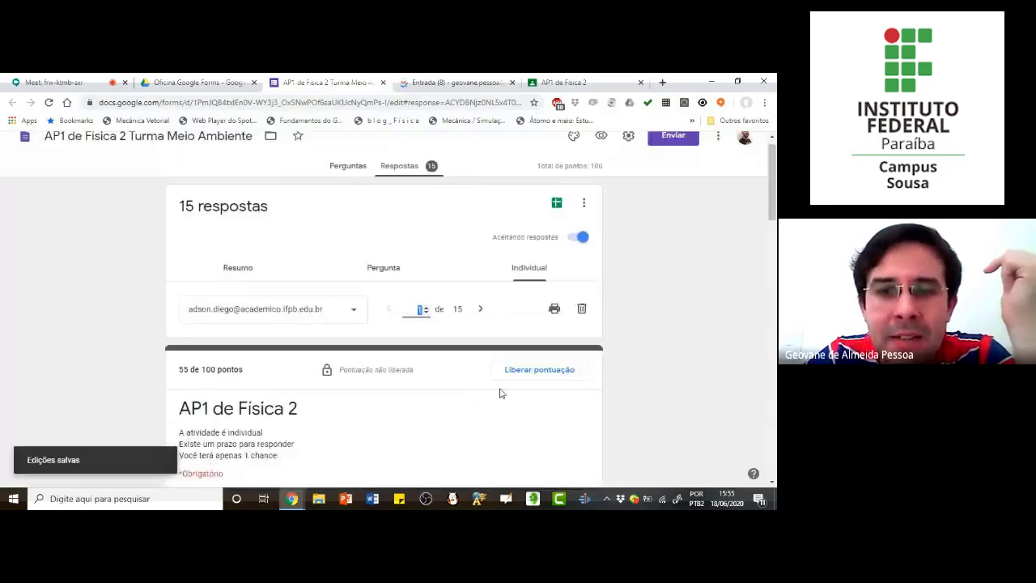
scroll(486, 356, "down", 1)
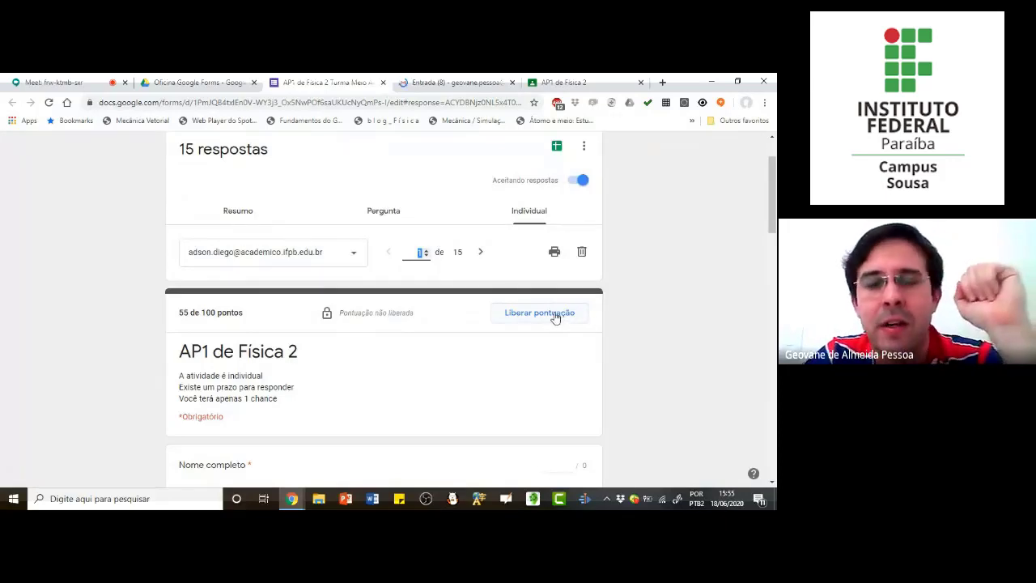
left_click(556, 317)
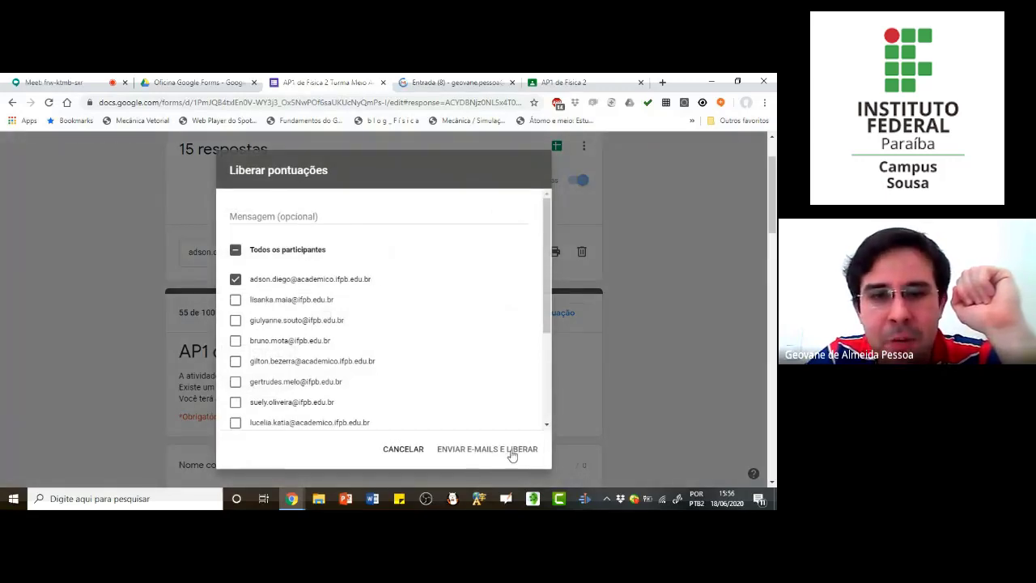
left_click(236, 281)
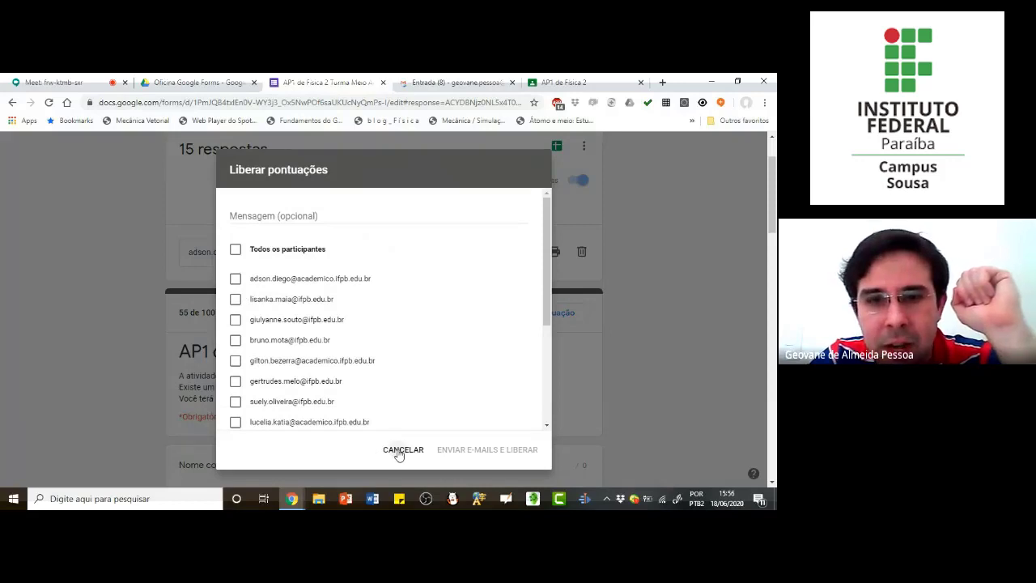
left_click(399, 453)
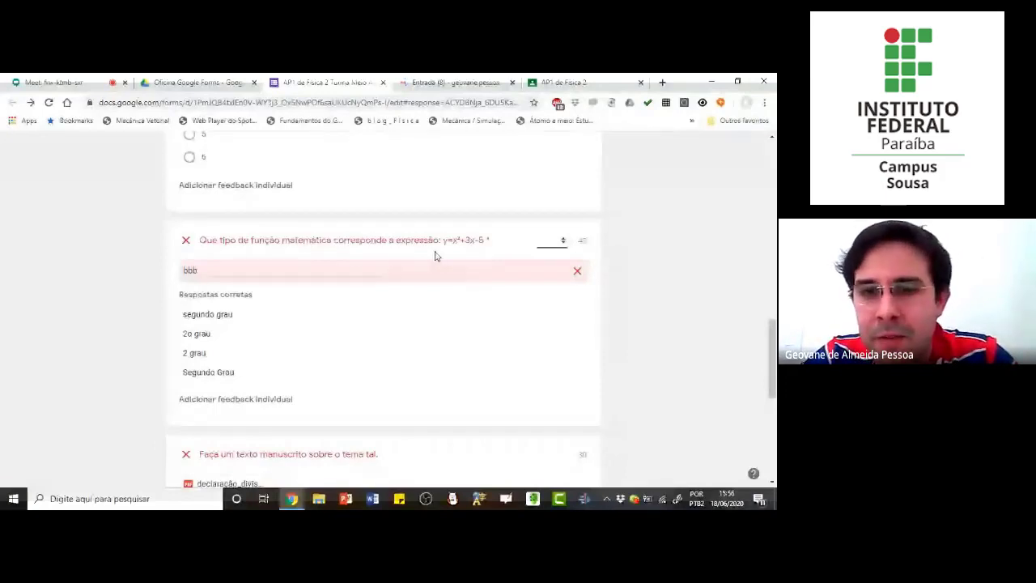
Step: Give the second respondent 30 points for the handwritten text question, save the edits and go on to the third respondent
scroll(461, 372, "down", 2)
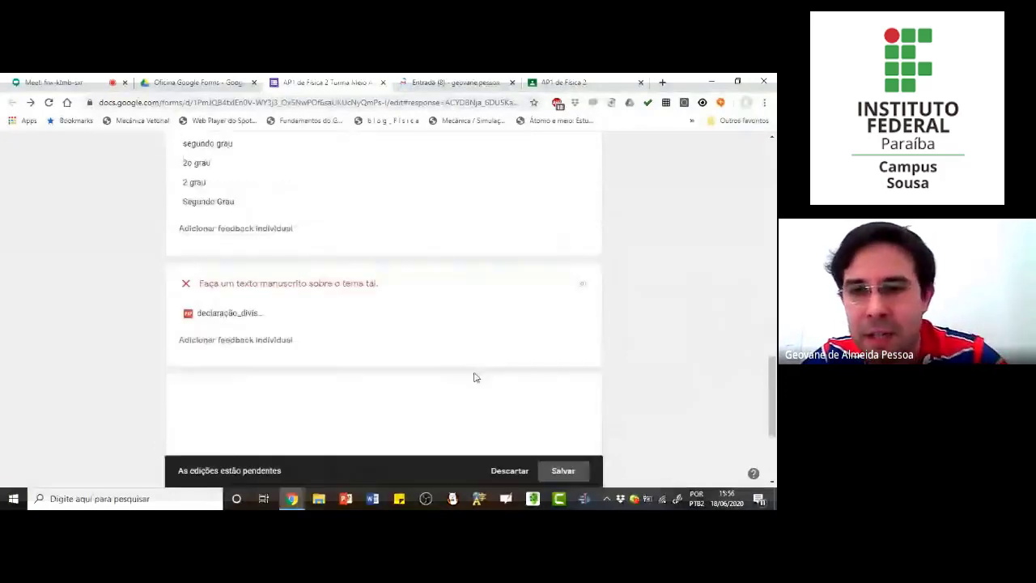
left_click(557, 289)
type("30")
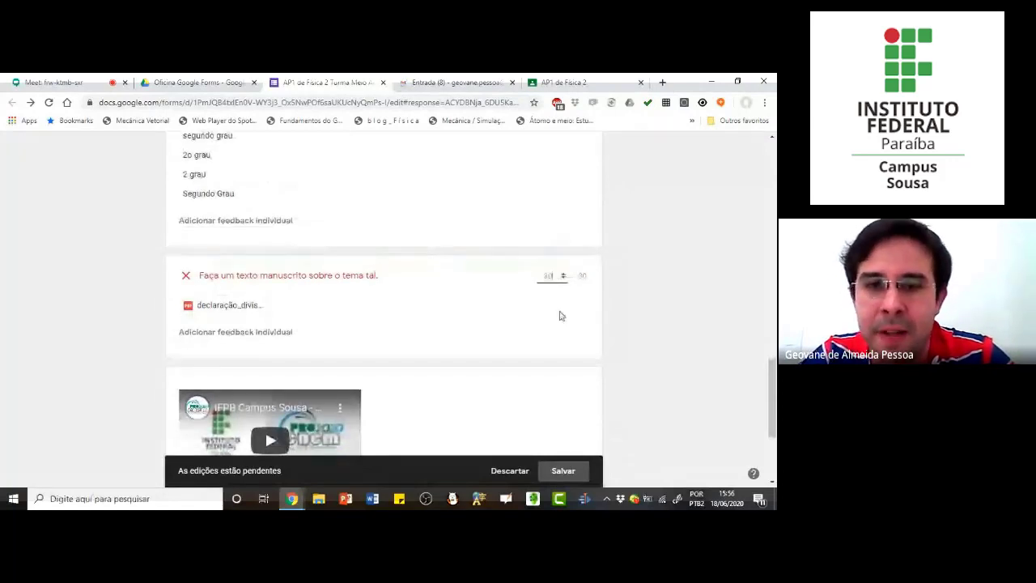
scroll(558, 315, "down", 2)
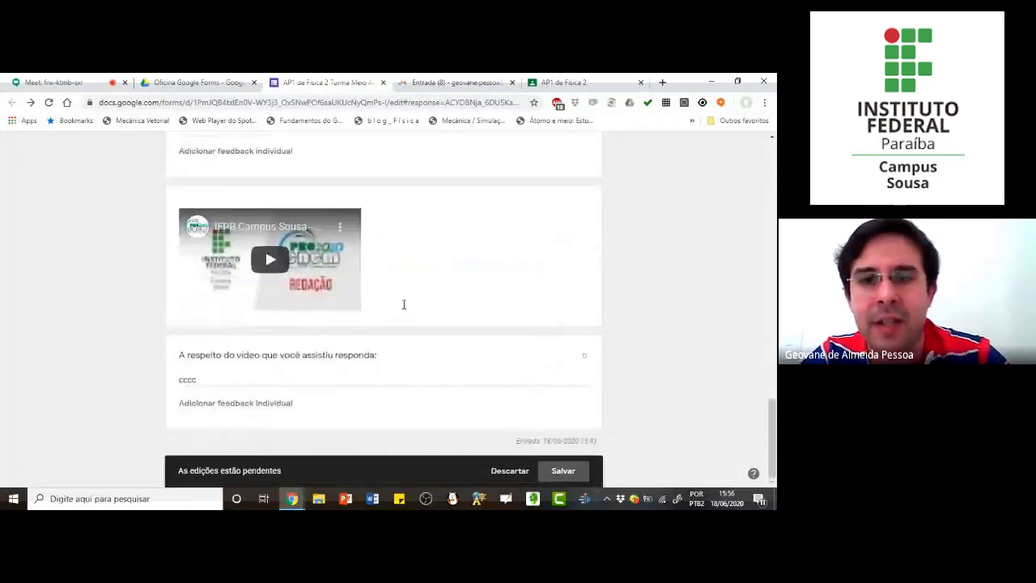
key("Tab")
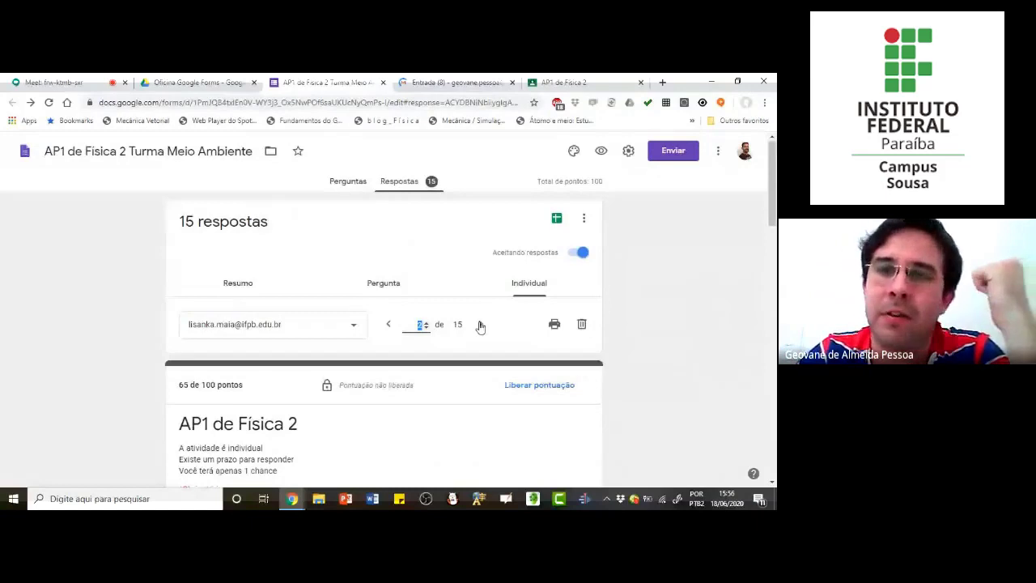
left_click(480, 324)
scroll(478, 324, "down", 3)
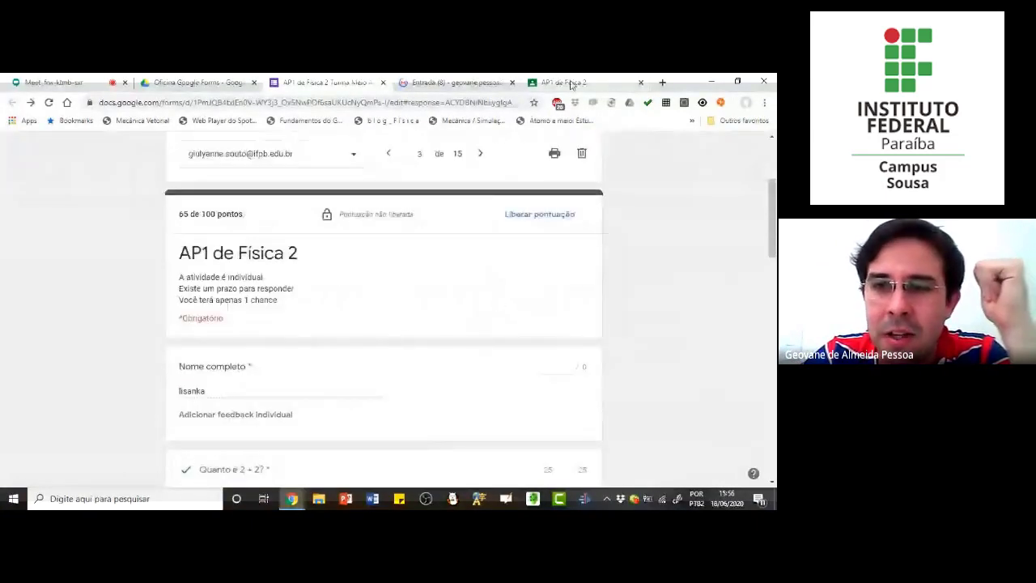
Step: Switch to the "AP1 de Física 2" assignment in Classroom and import the grades from the form
left_click(568, 83)
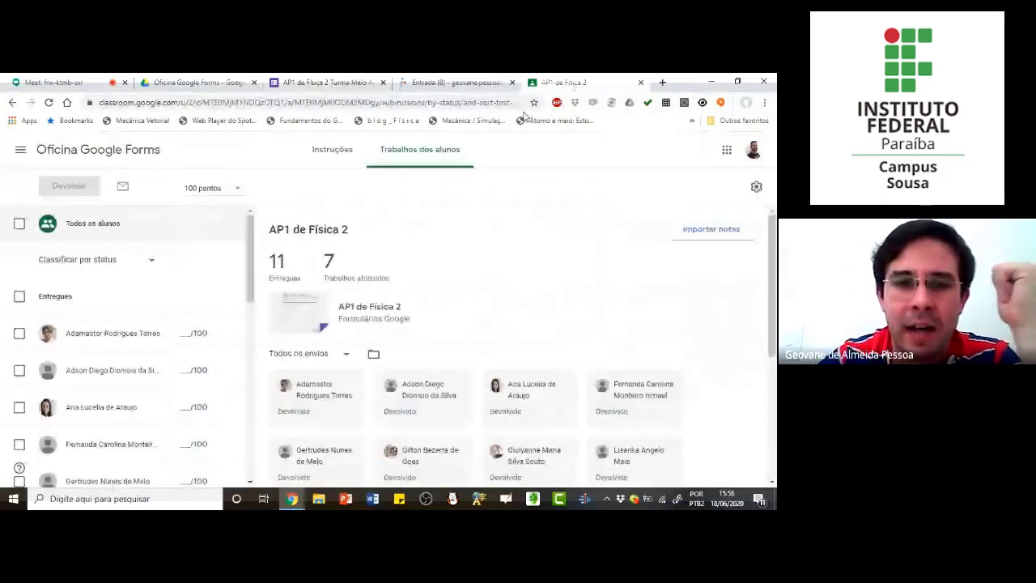
left_click(711, 230)
left_click(526, 338)
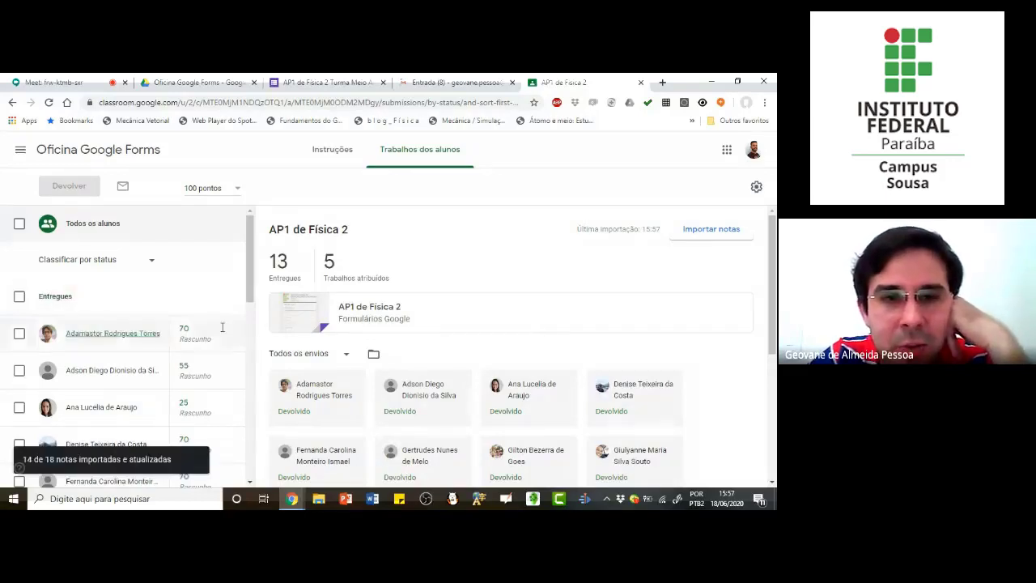
Step: Examine the imported draft grades in the student list and open the second student's grade of 55 for editing
scroll(205, 348, "down", 2)
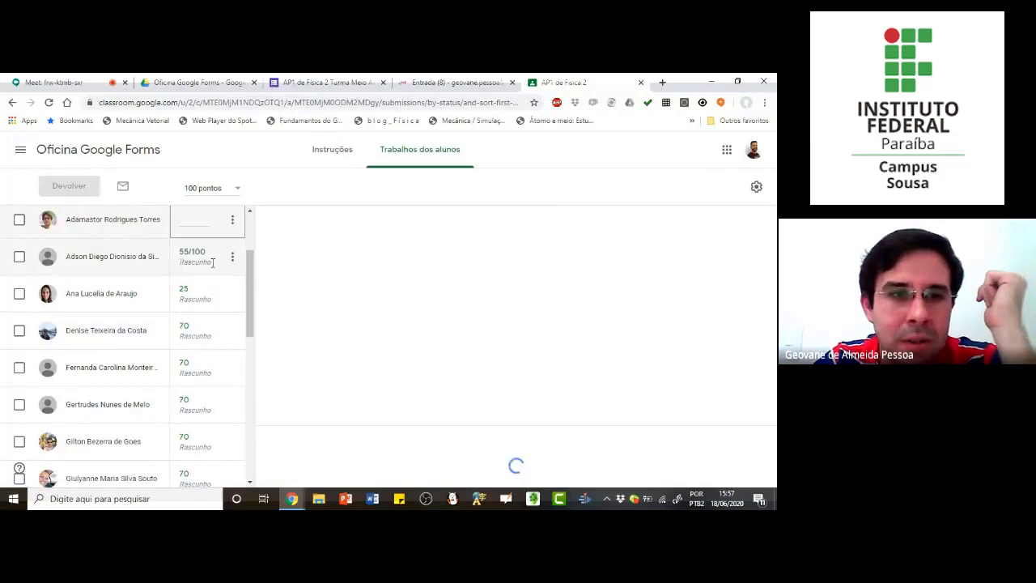
left_click(179, 263)
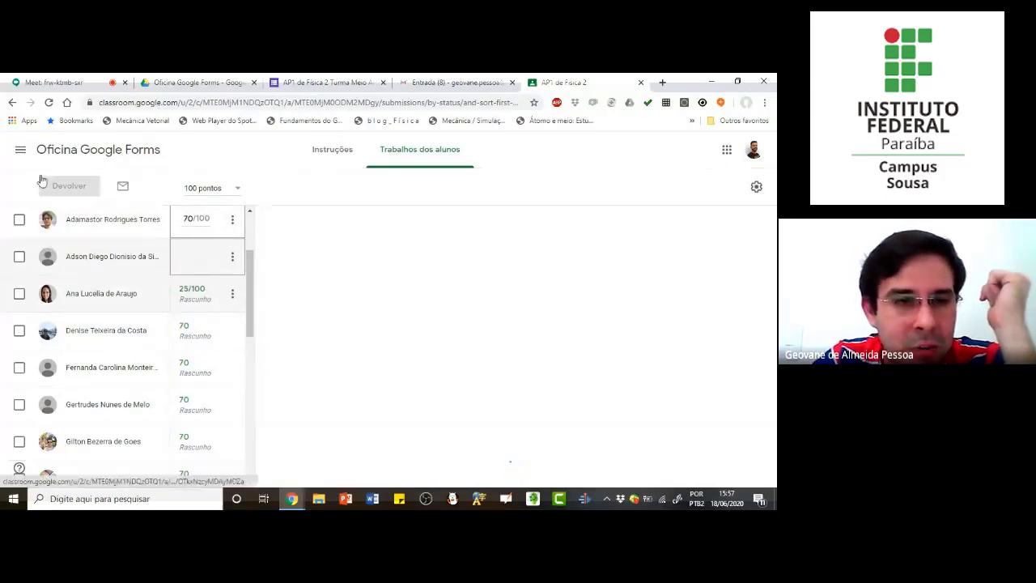
type("55")
scroll(102, 263, "up", 2)
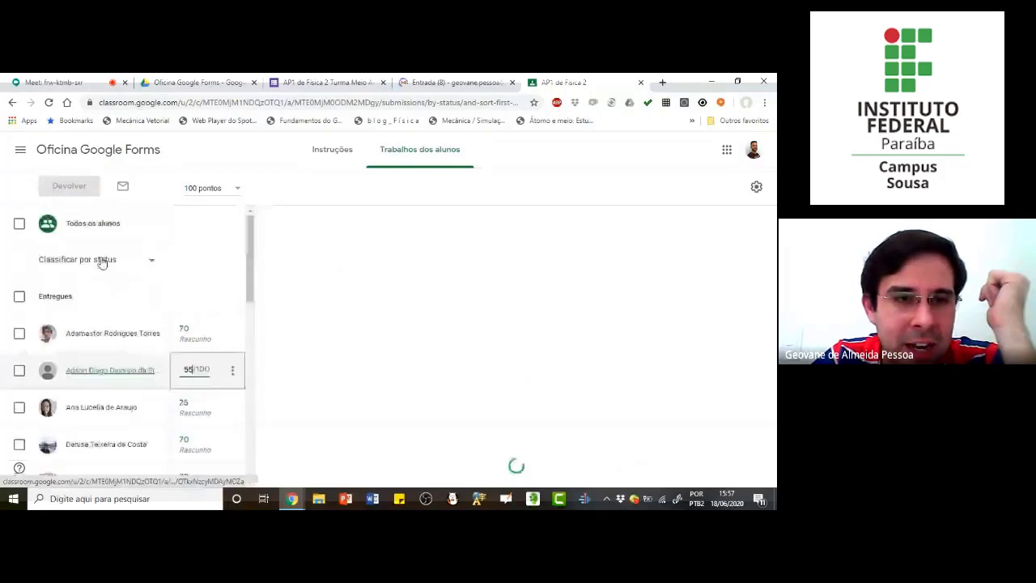
Step: Select all students in the "AP1 de Física 2" assignment and check the selection in the student list
left_click(19, 295)
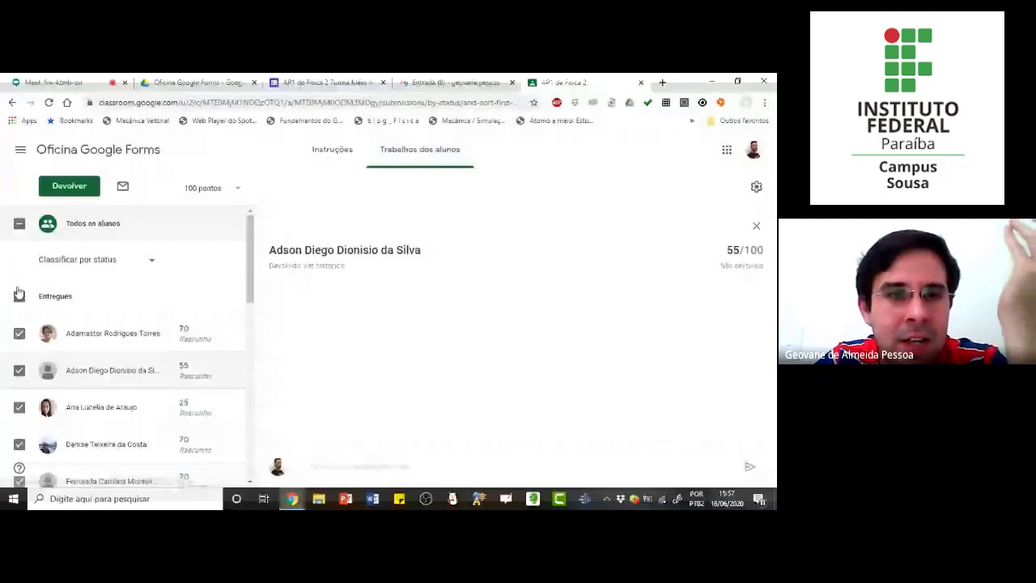
left_click(19, 225)
left_click(20, 225)
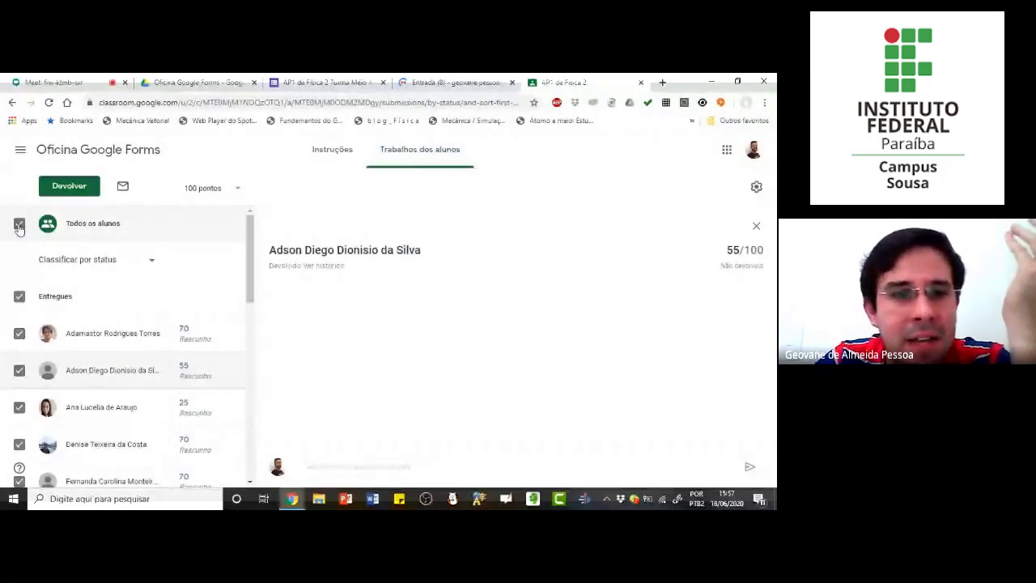
left_click(150, 263)
left_click(150, 261)
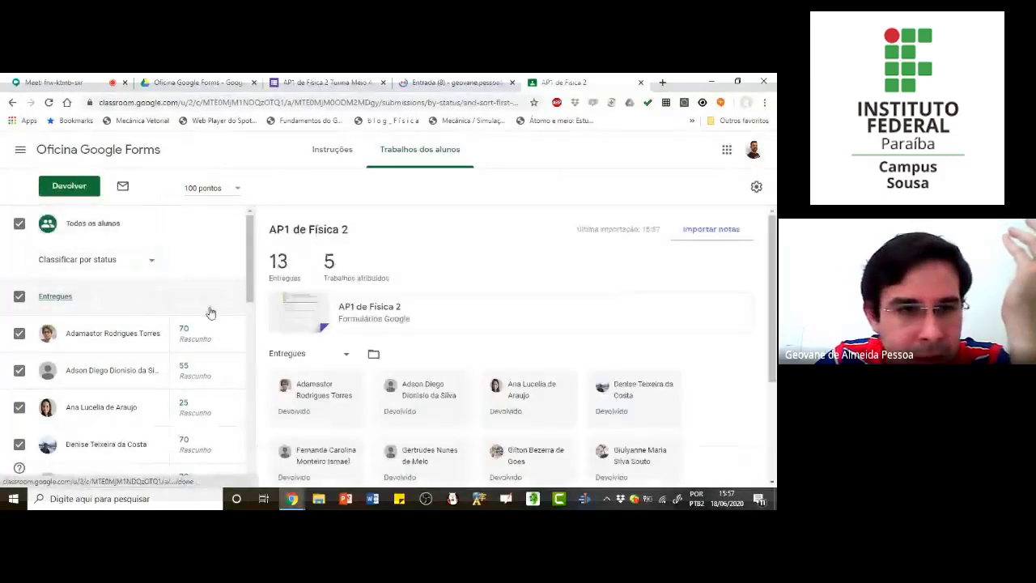
scroll(212, 310, "down", 1)
scroll(212, 305, "up", 1)
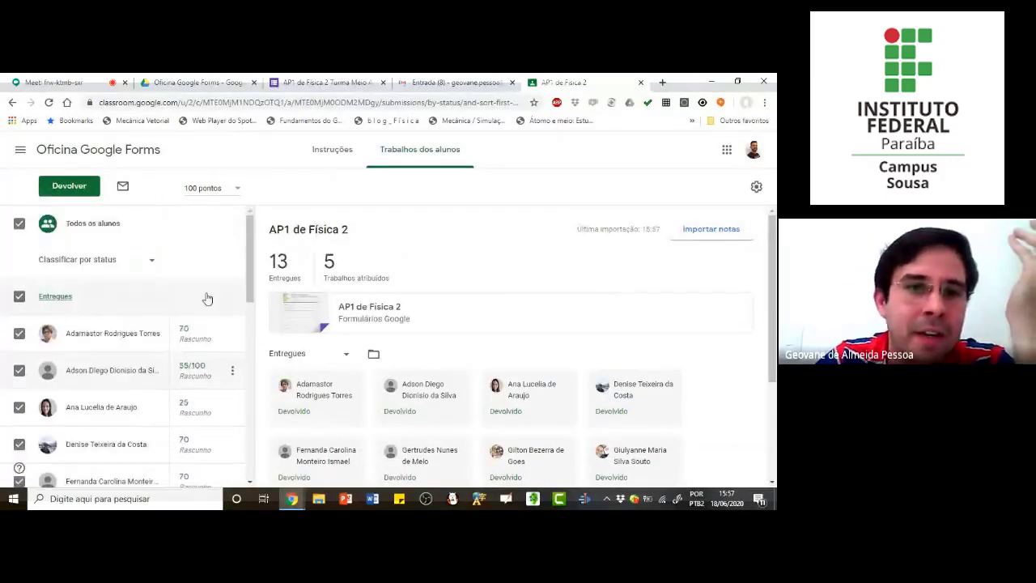
Step: Return the graded work to all selected students, including activities that have not been completed
left_click(69, 187)
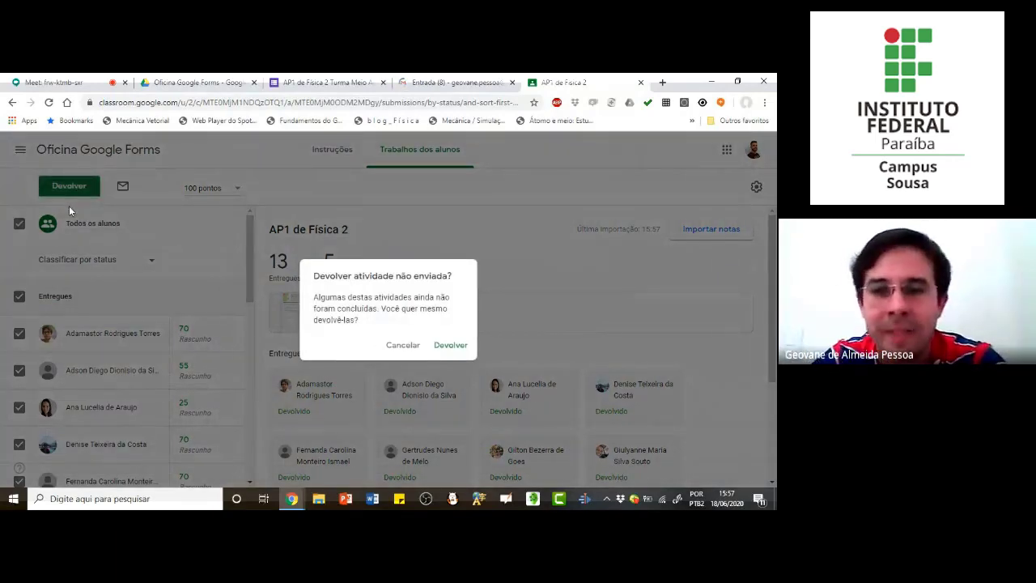
left_click(451, 345)
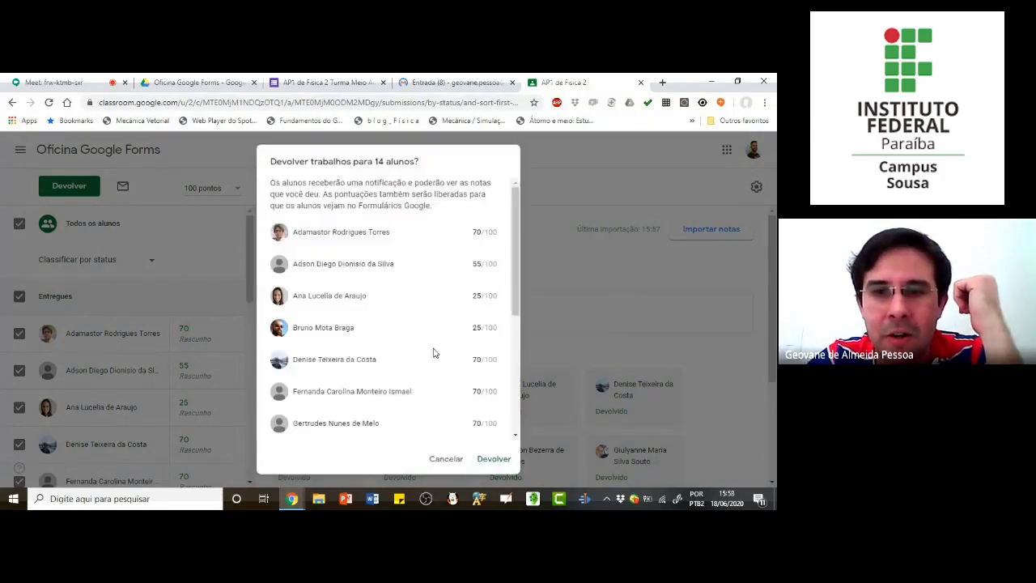
left_click_drag(518, 227, 513, 193)
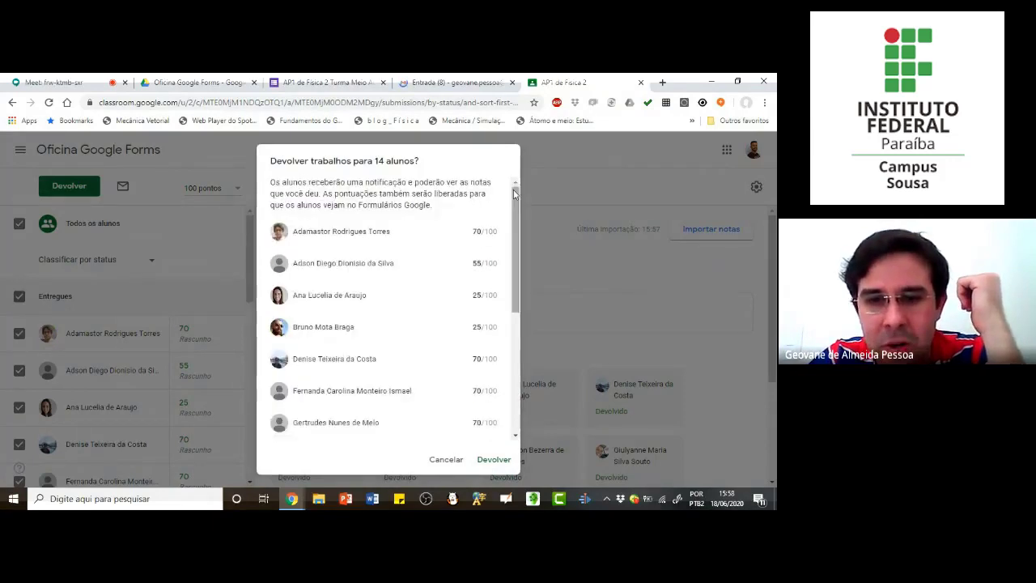
left_click(491, 460)
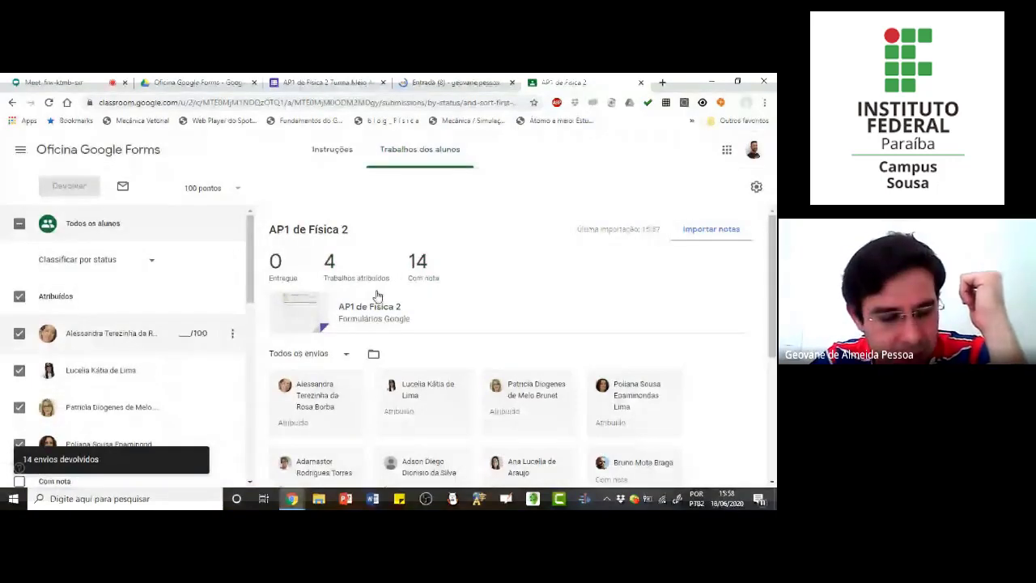
Step: Examine the student list for the returned grades and the students who still have the work assigned
scroll(165, 352, "down", 4)
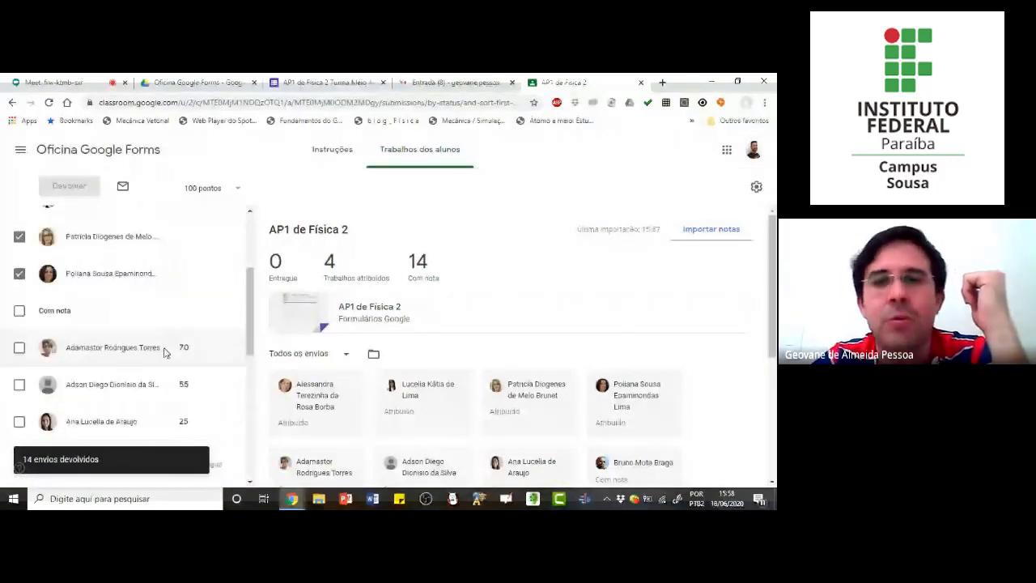
scroll(166, 352, "down", 2)
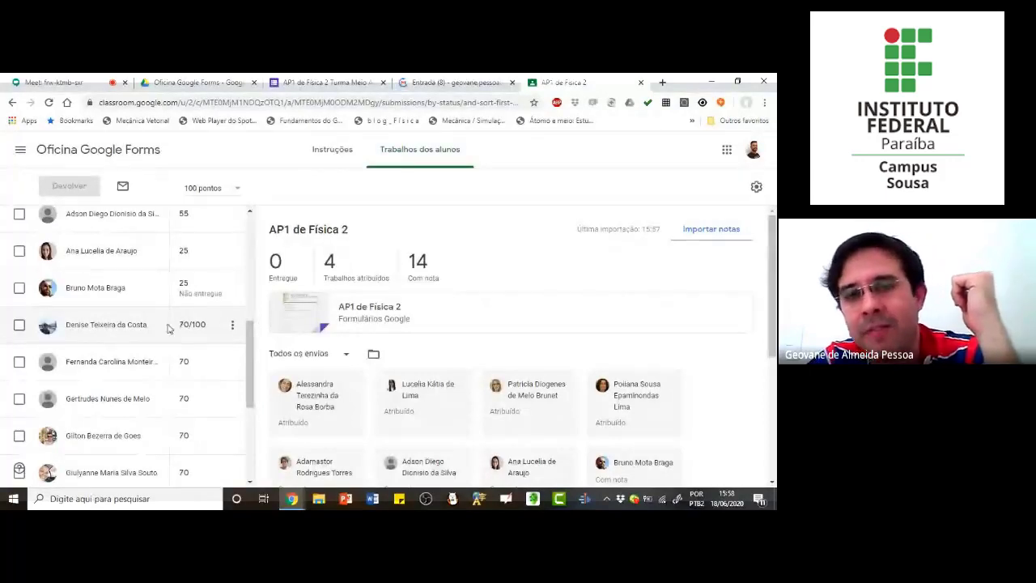
scroll(166, 328, "up", 1)
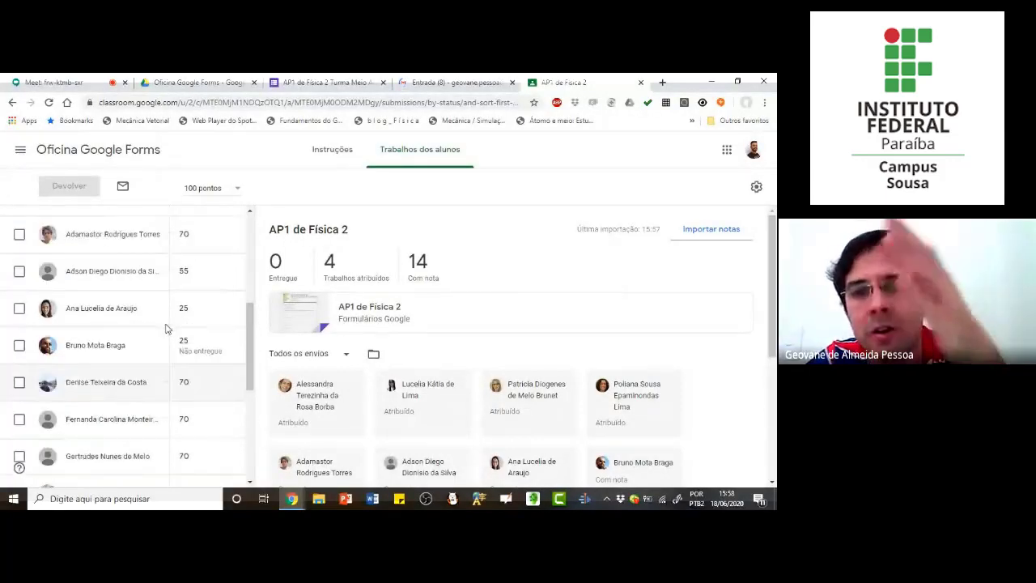
scroll(168, 327, "up", 2)
scroll(169, 327, "up", 2)
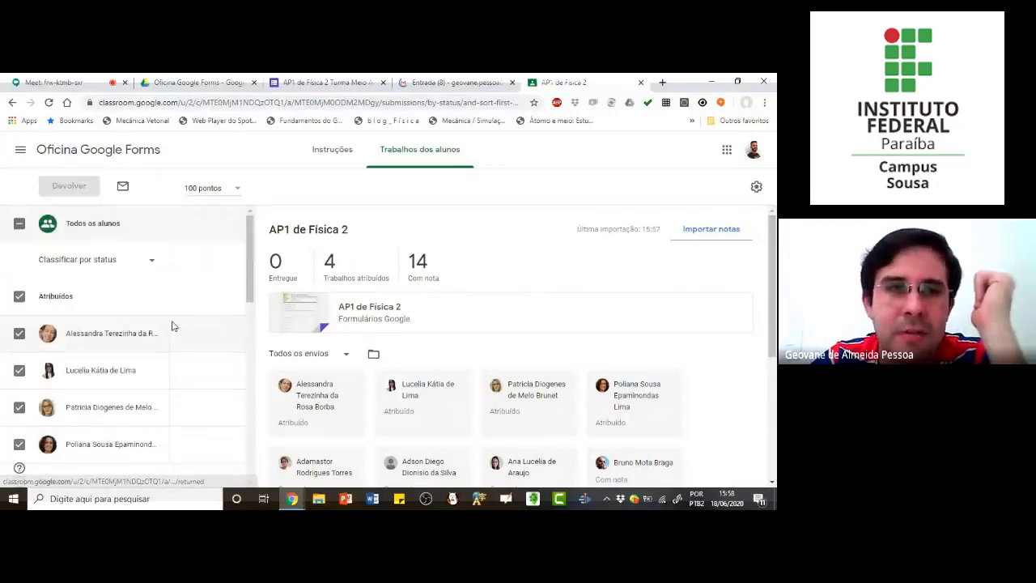
mouse_move(174, 321)
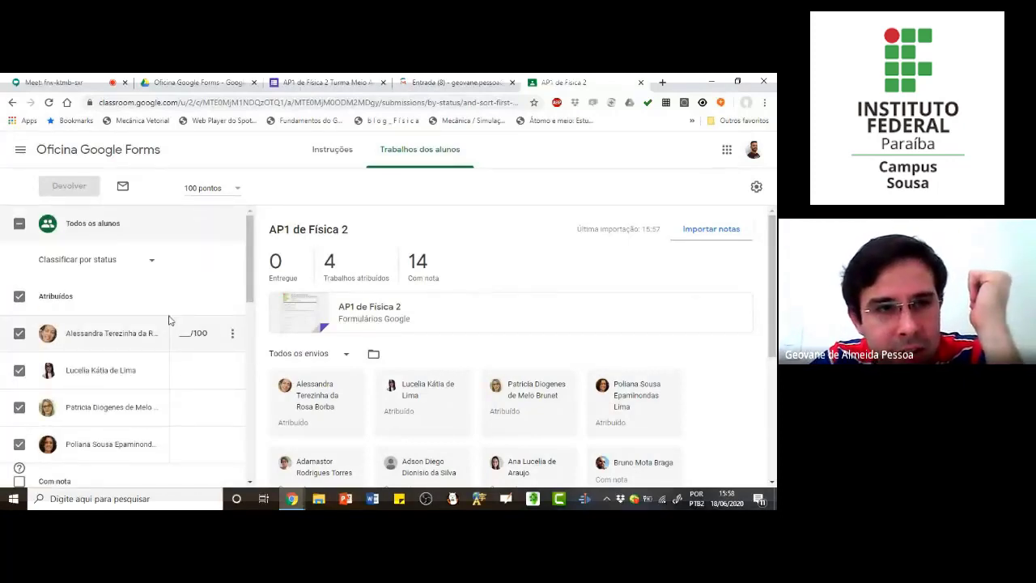
Step: View the grade book of the "Oficina Google Forms" class and switch back to the Google Meet call
left_click(20, 152)
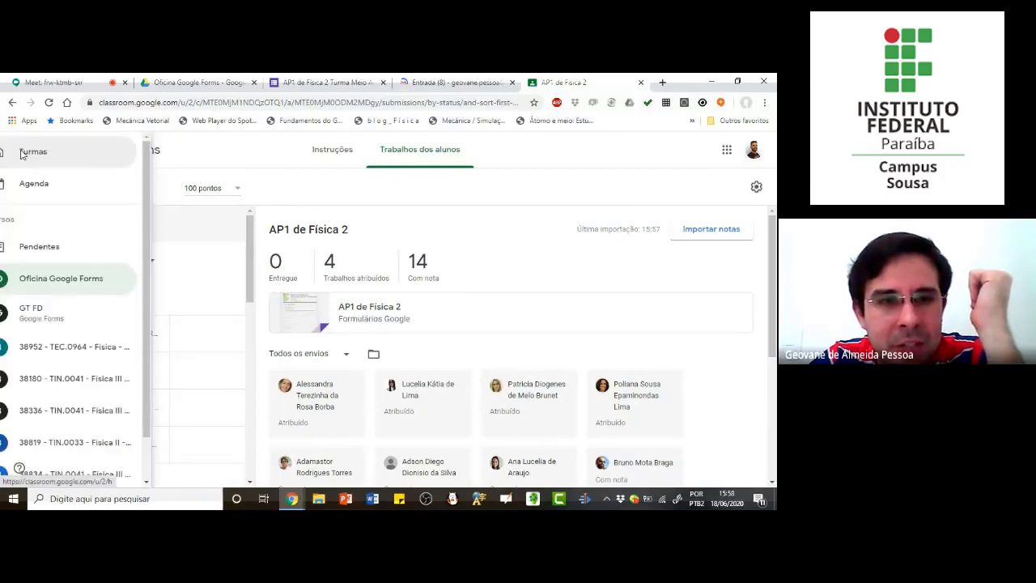
left_click(86, 282)
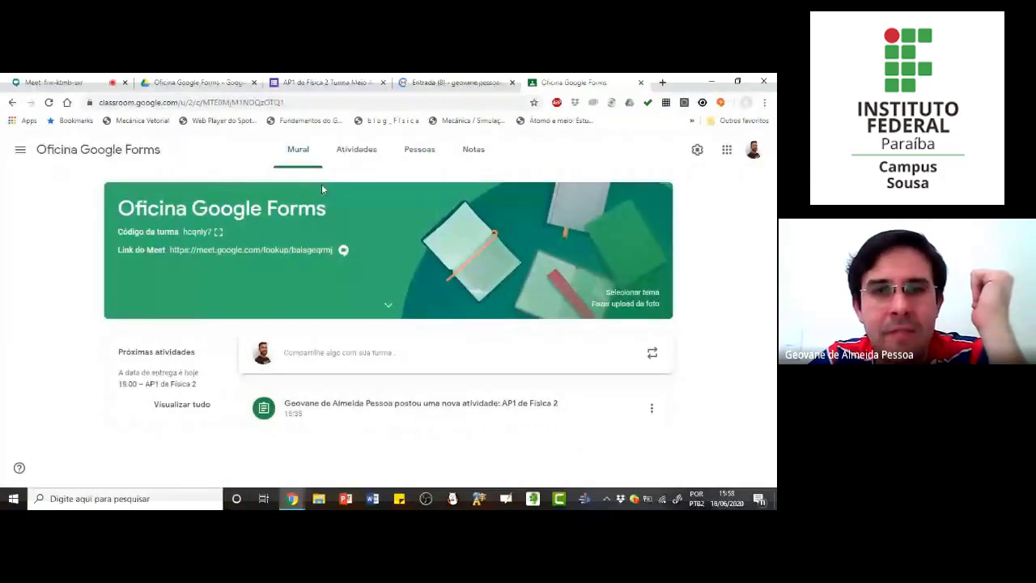
left_click(474, 149)
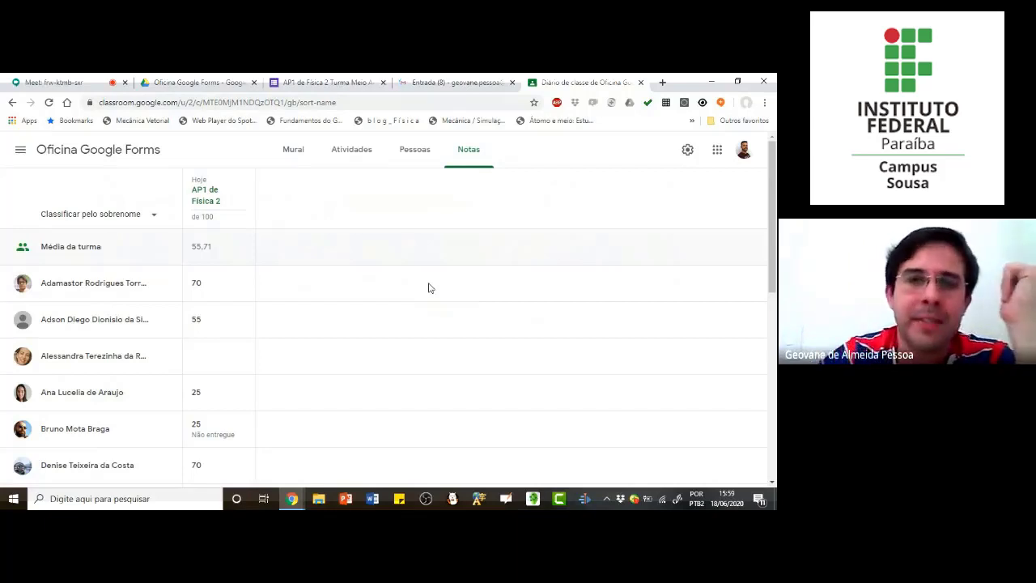
left_click(80, 84)
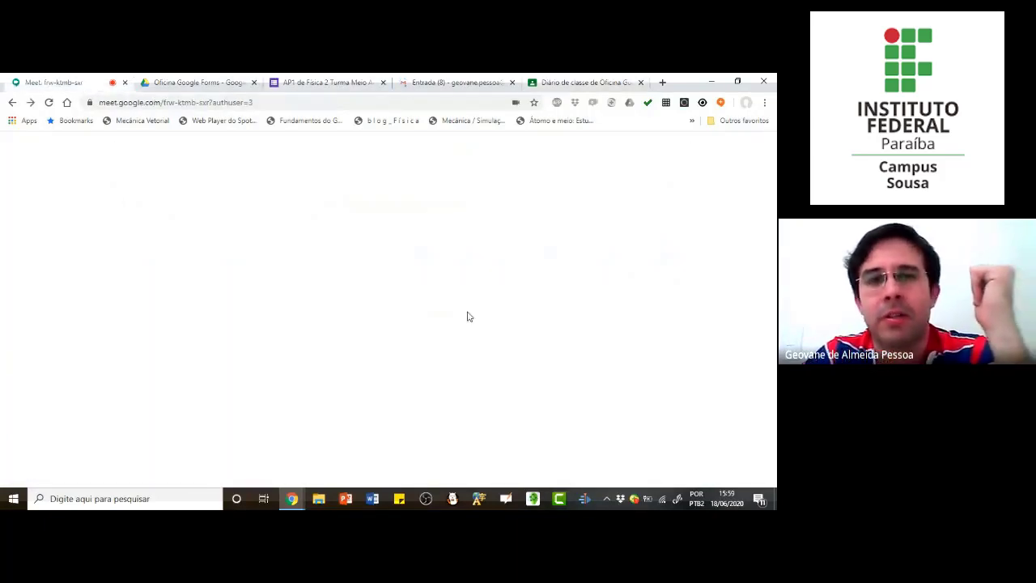
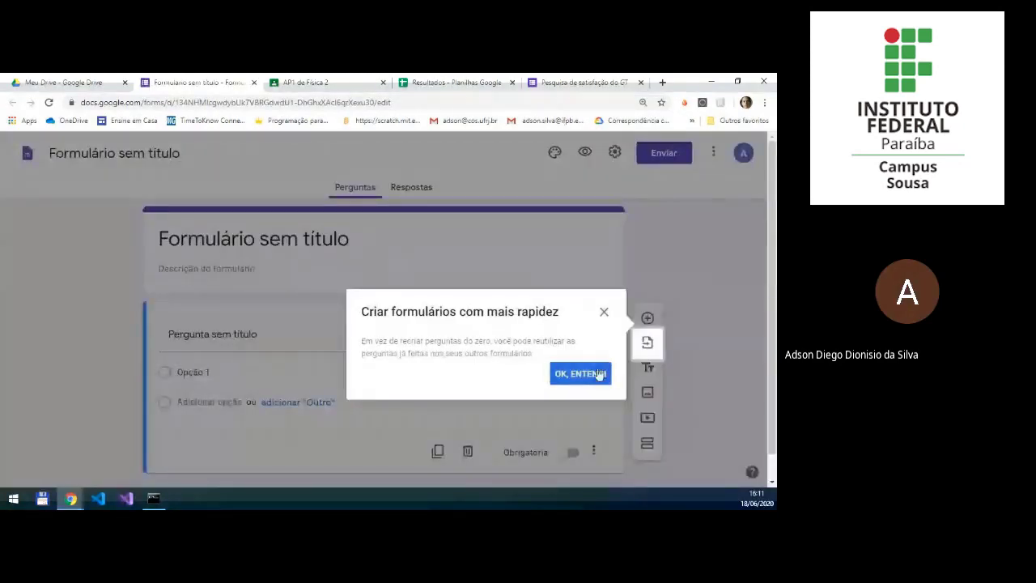
Step: Title the blank form "Pesquisa de satisfação do GT"
left_click(597, 376)
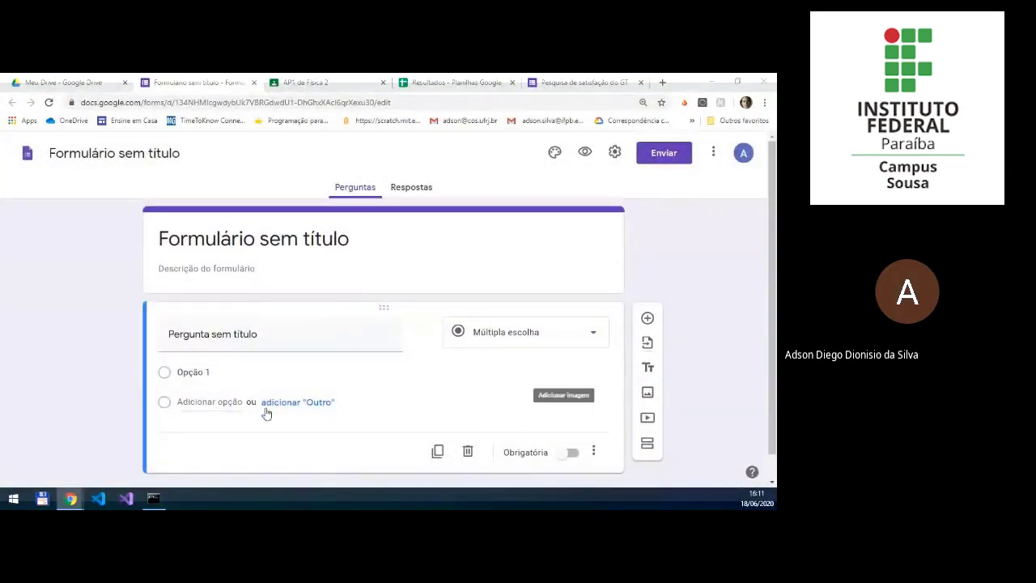
left_click(249, 343)
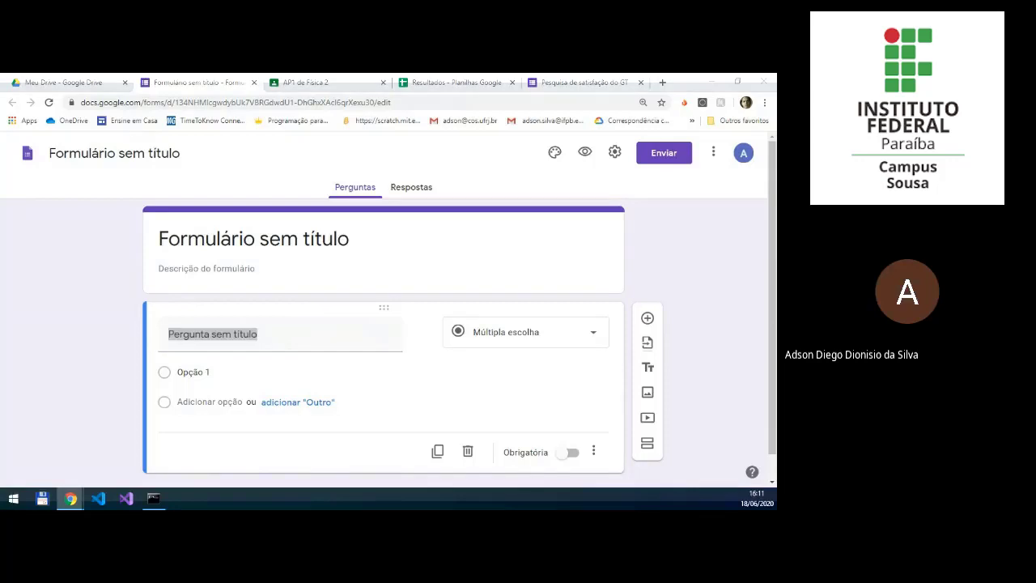
left_click(367, 246)
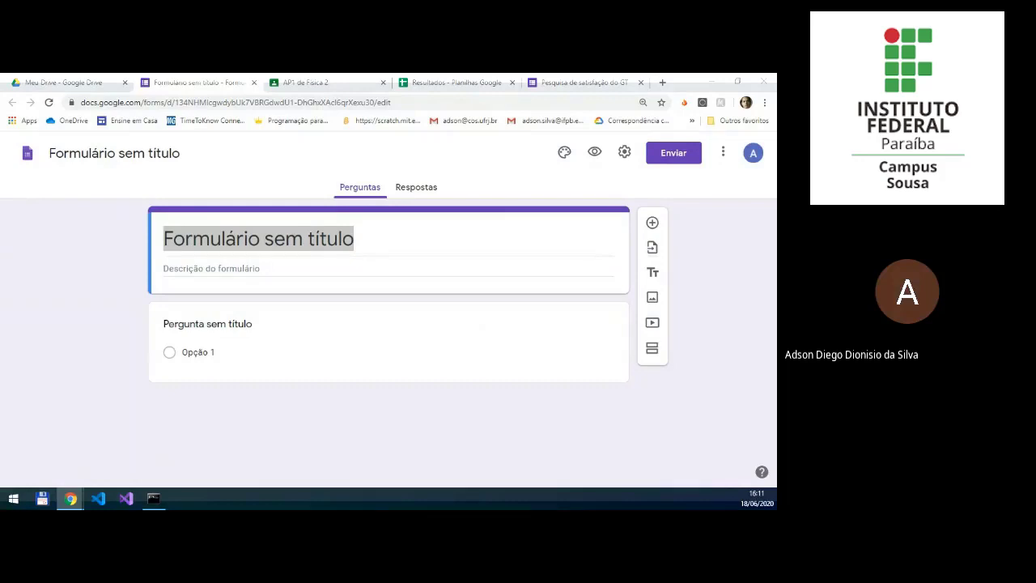
left_click(454, 247)
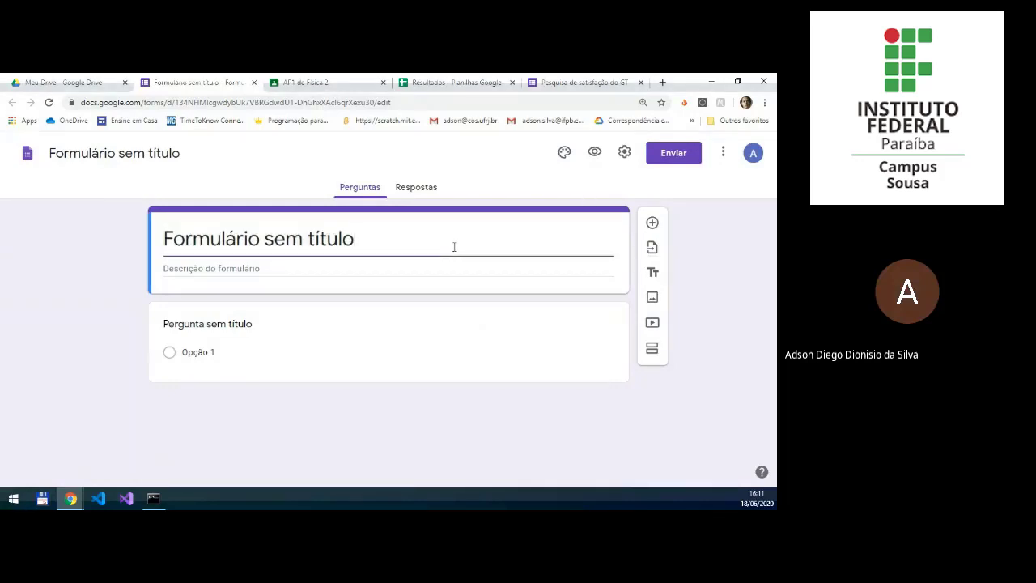
key("ctrl+a")
type("Pesquisa de satisfação do GT")
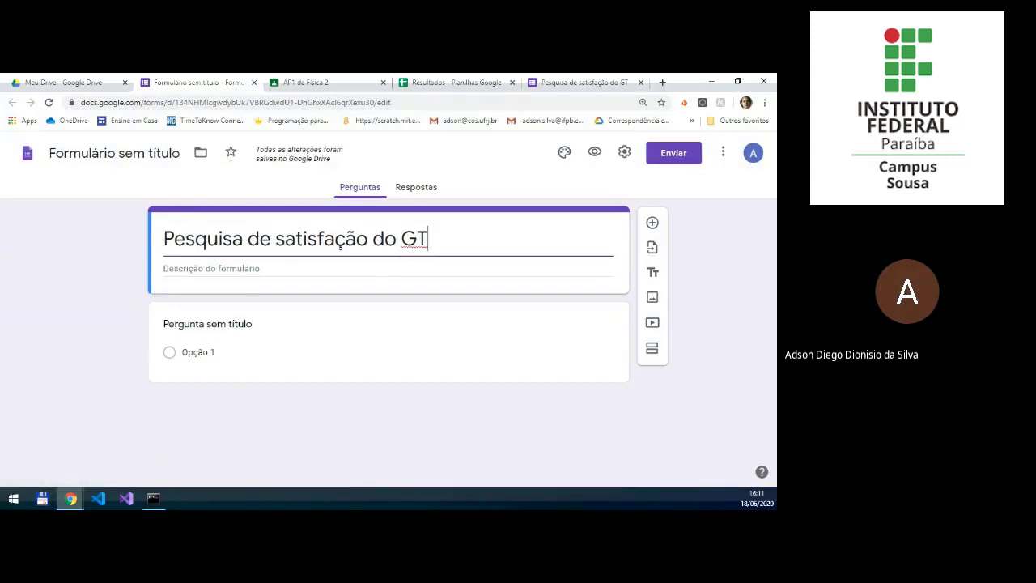
Step: Add the form description "Saber sua opinião sobre a oficia do formulários"
key("alt+Tab")
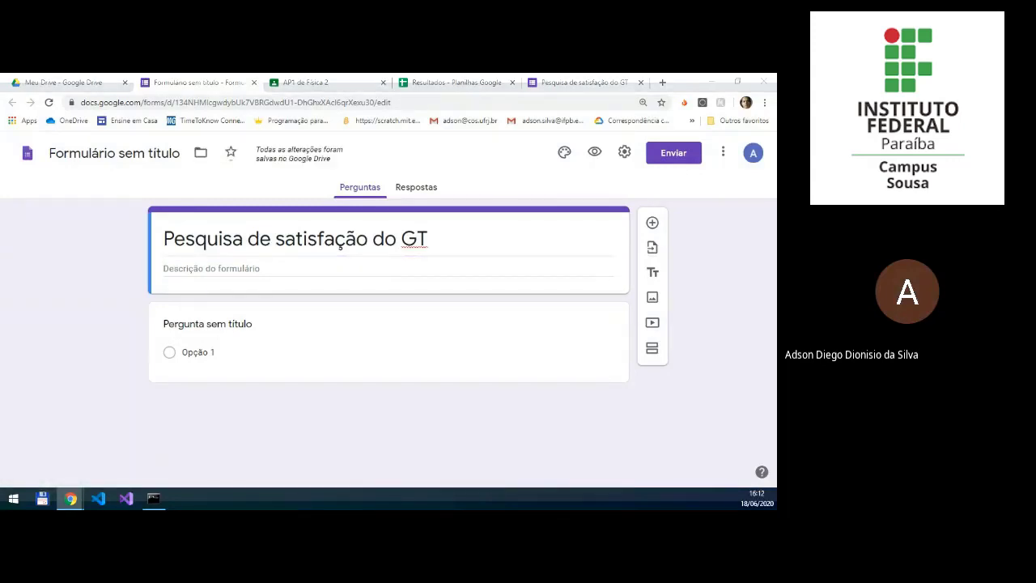
left_click(335, 268)
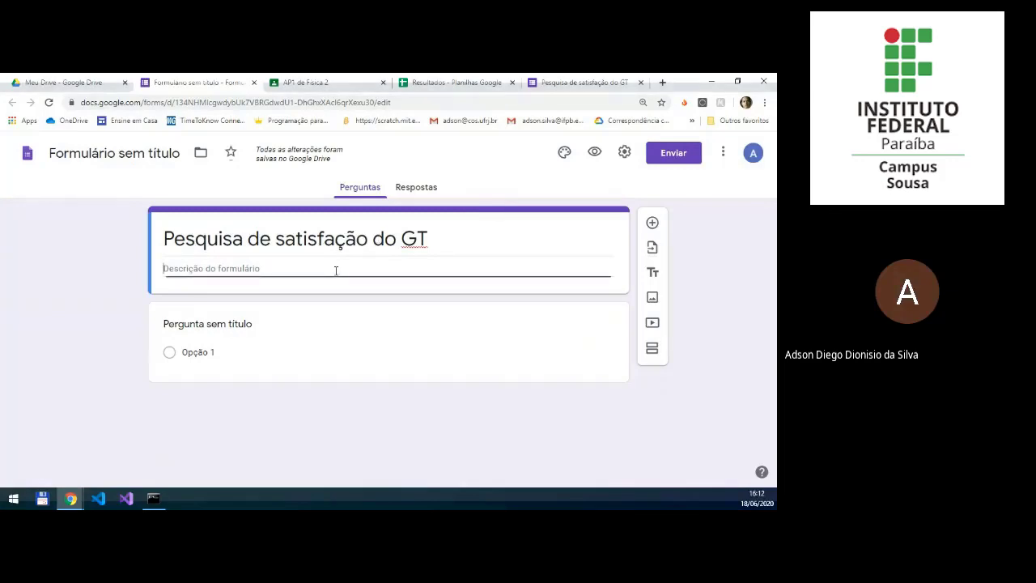
type("Saber sua opinião sobre a oficia do formulários")
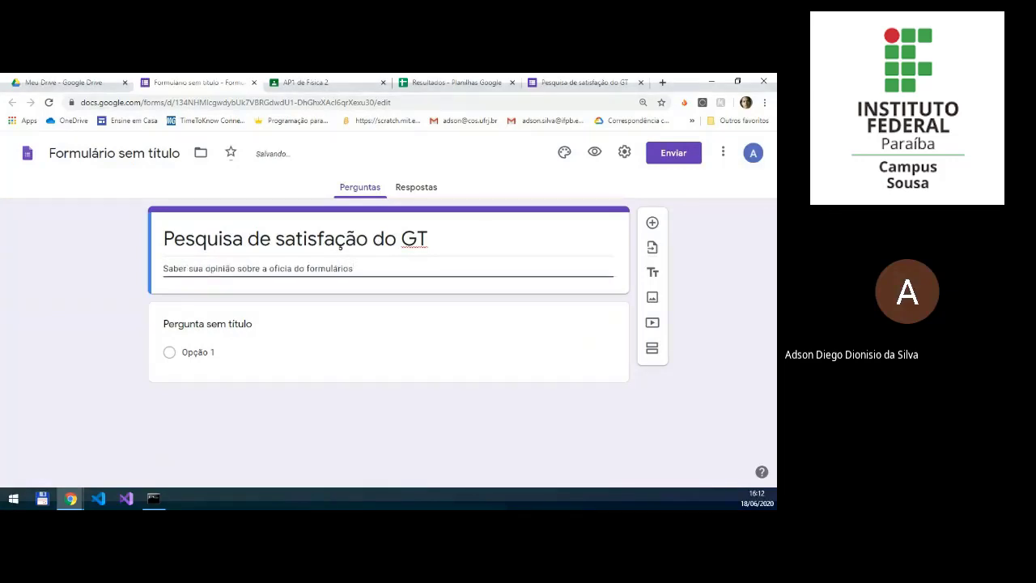
Step: Make the first question a short-answer question titled "Nome"
left_click(263, 341)
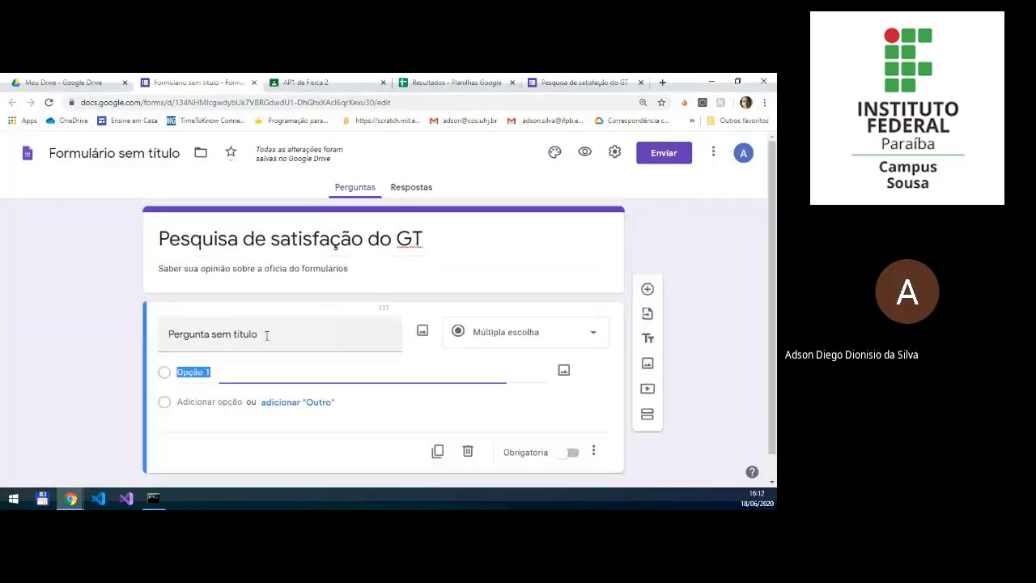
left_click(569, 329)
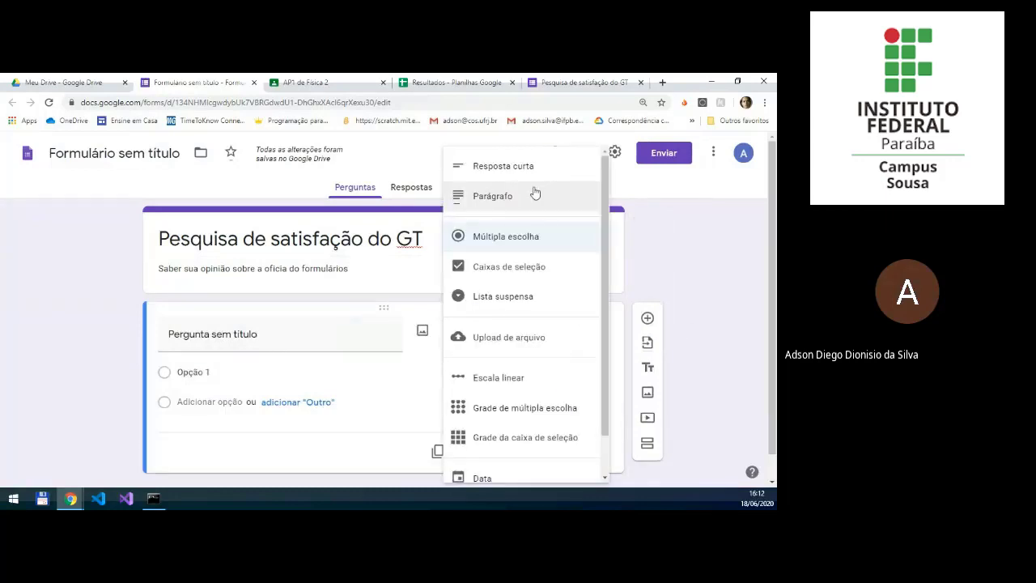
left_click(503, 166)
left_click(325, 336)
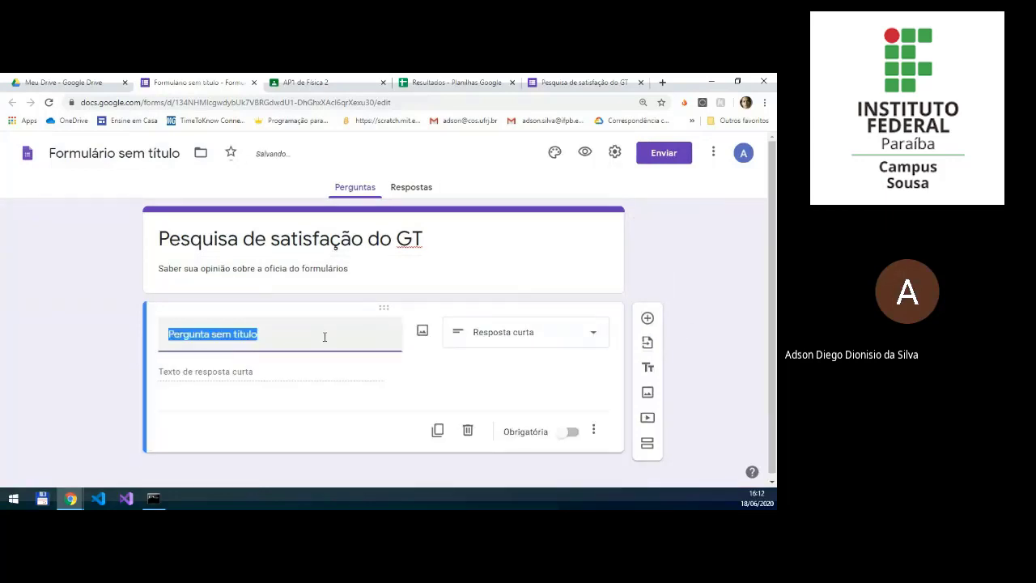
type("Nome")
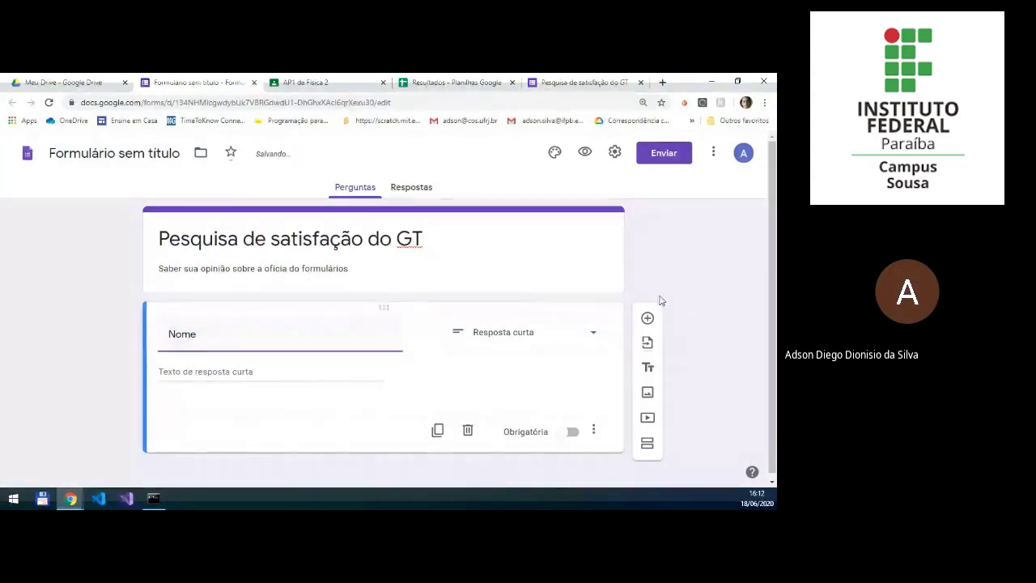
Step: Add a question titled "telefone" after "Nome" and check its numeric response validation and display options
left_click(647, 320)
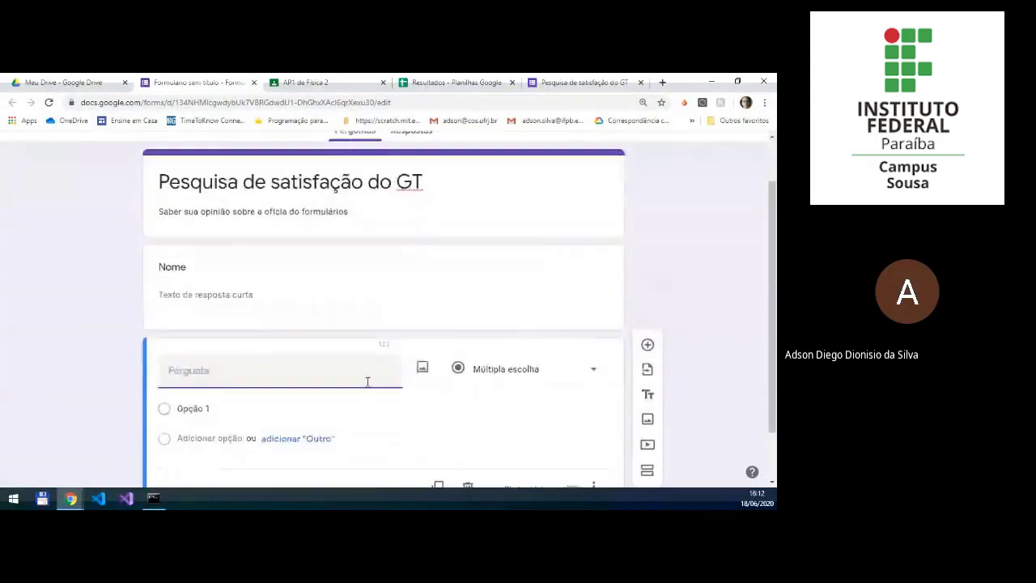
type("tel")
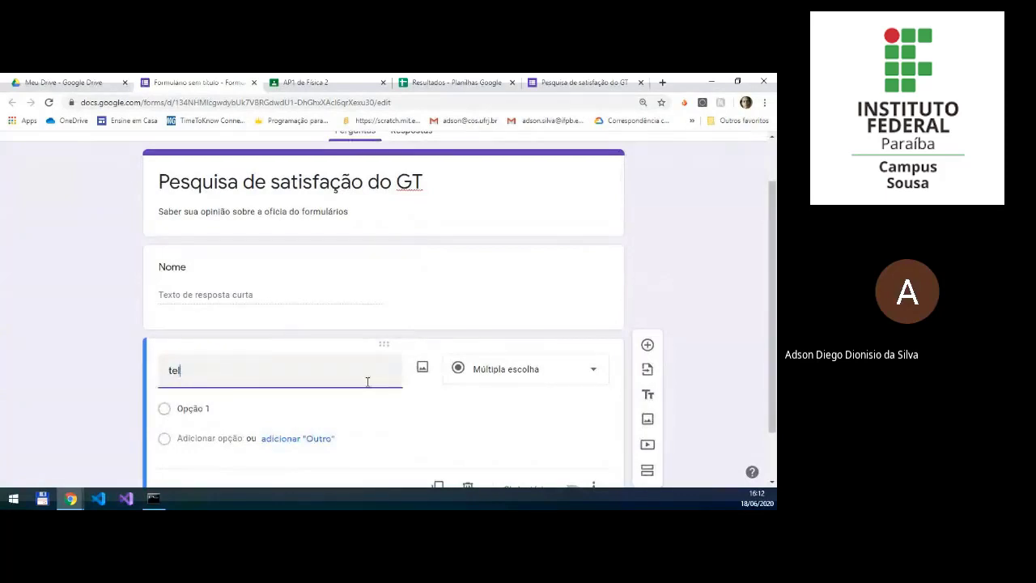
type("efone")
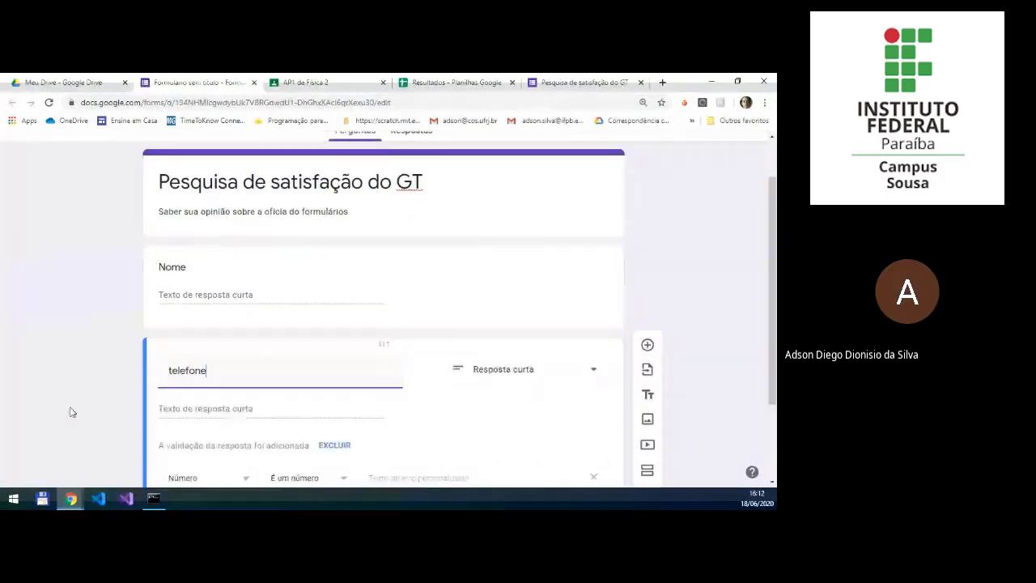
scroll(88, 398, "down", 2)
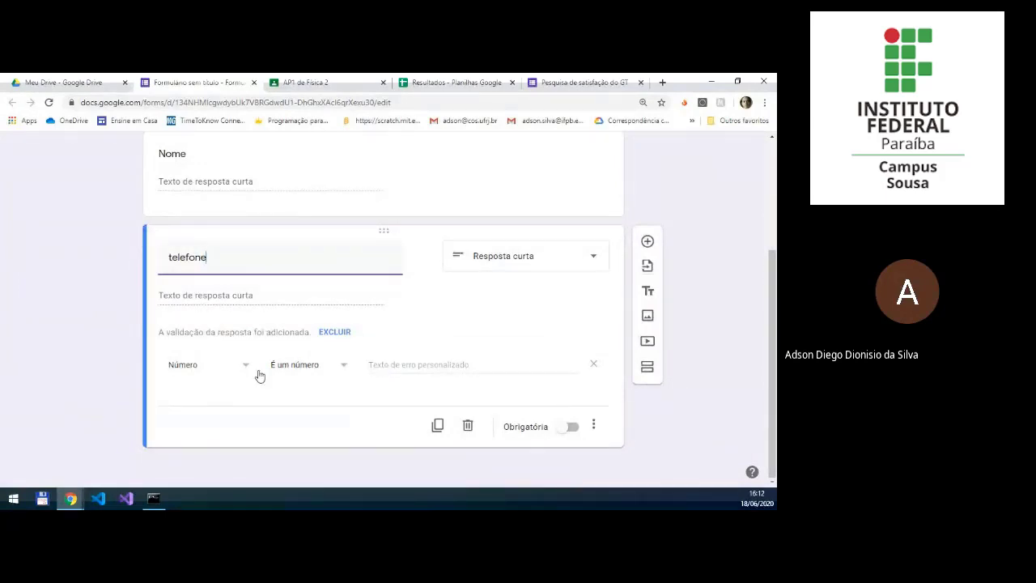
left_click(594, 426)
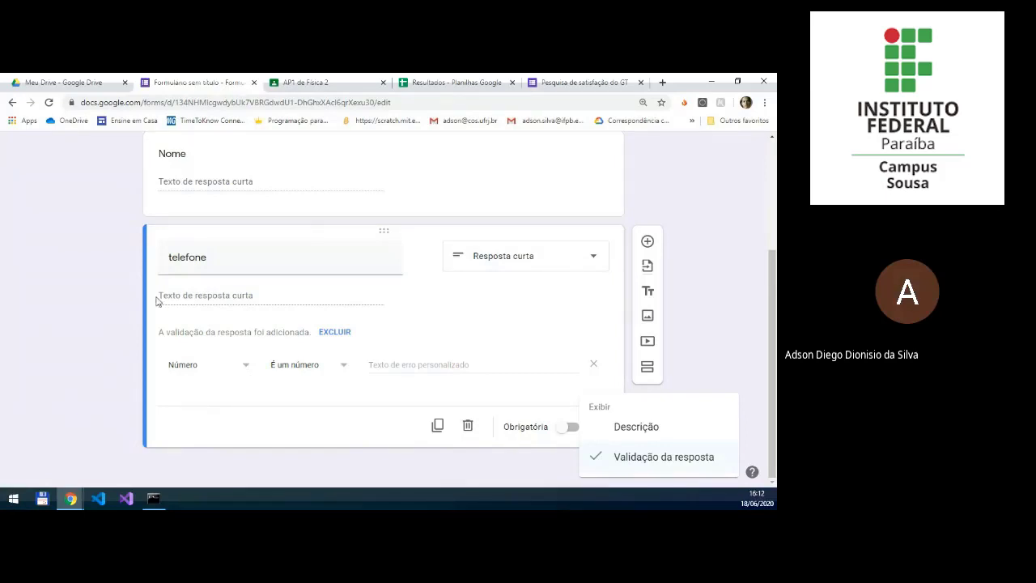
left_click(95, 339)
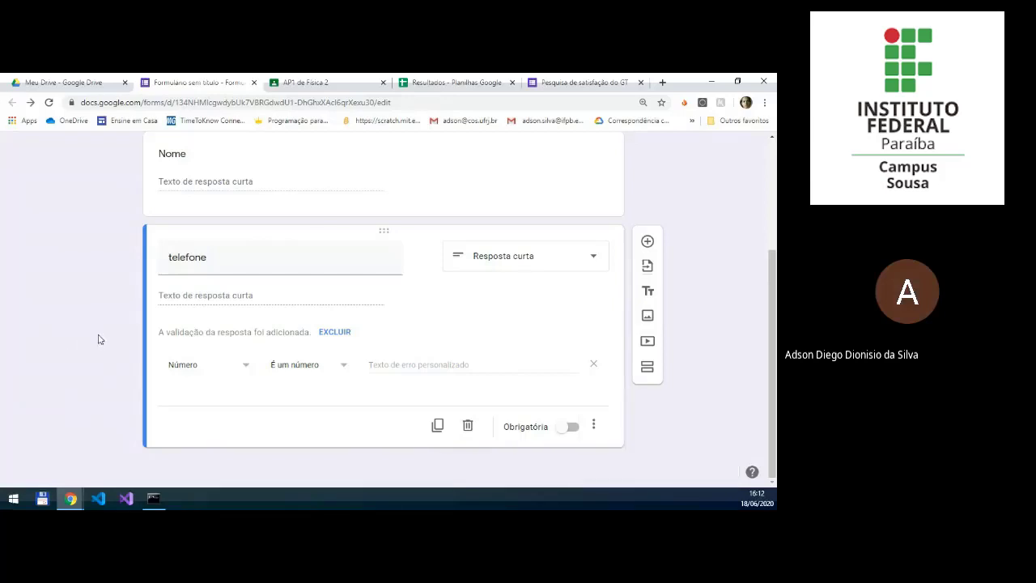
Step: Add a title and description block and move it above the "Nome" question
left_click(648, 291)
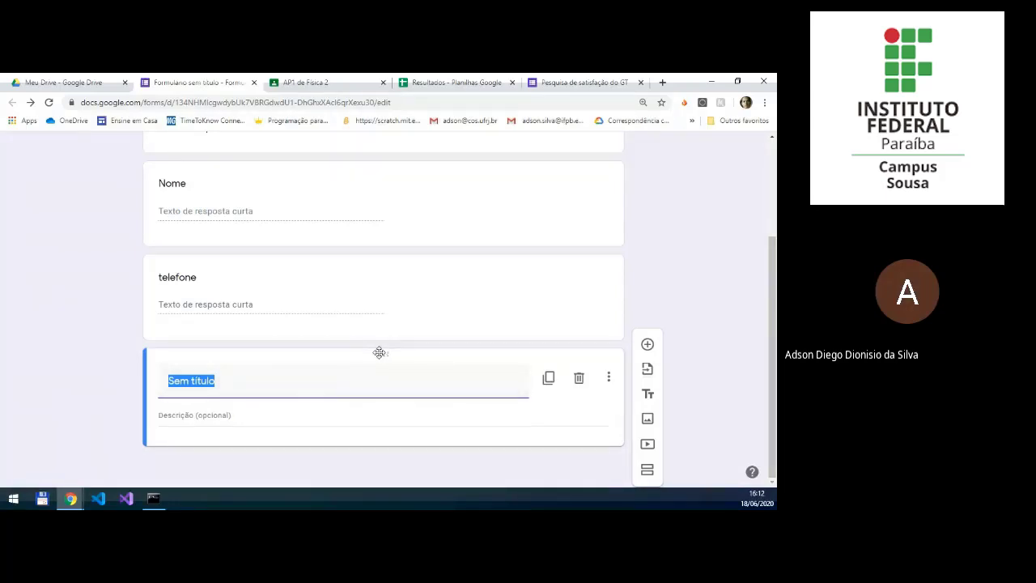
mouse_move(379, 352)
left_mouse_down()
mouse_move(374, 208)
mouse_move(393, 378)
mouse_move(393, 363)
left_mouse_up()
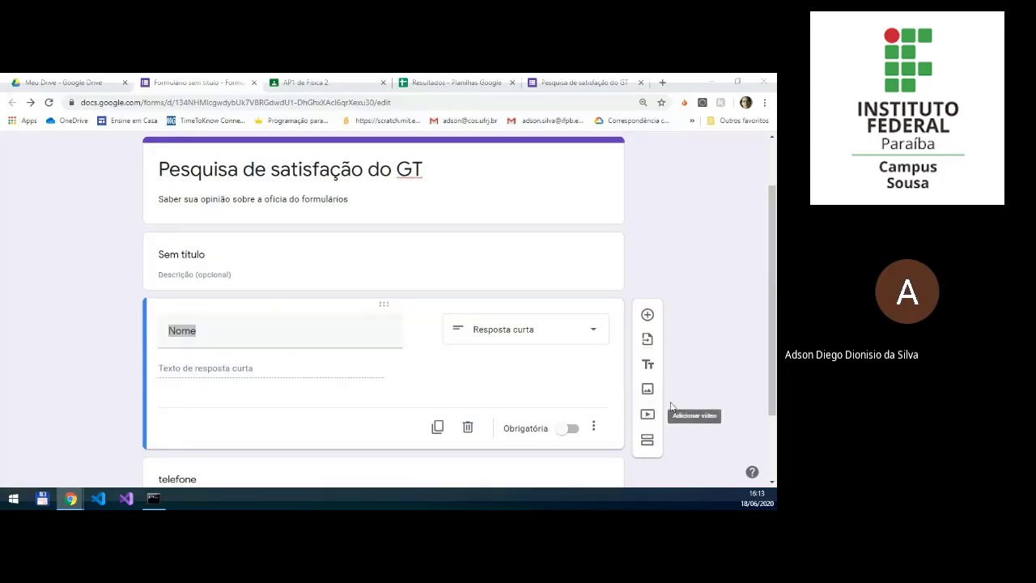
Step: Add a question titled "Qual sua titulação" directly below the "Nome" question
scroll(418, 356, "down", 2)
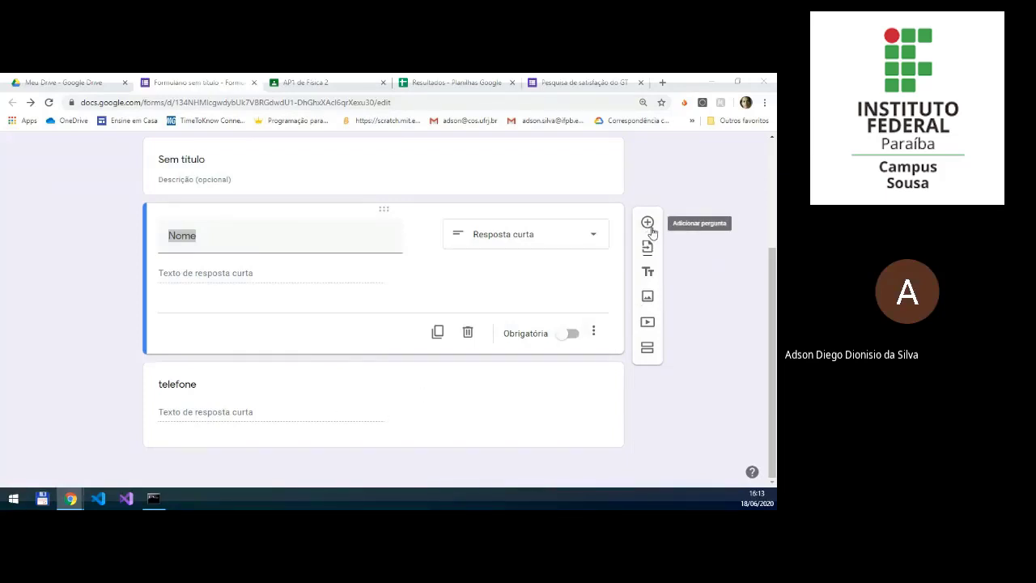
left_click(648, 224)
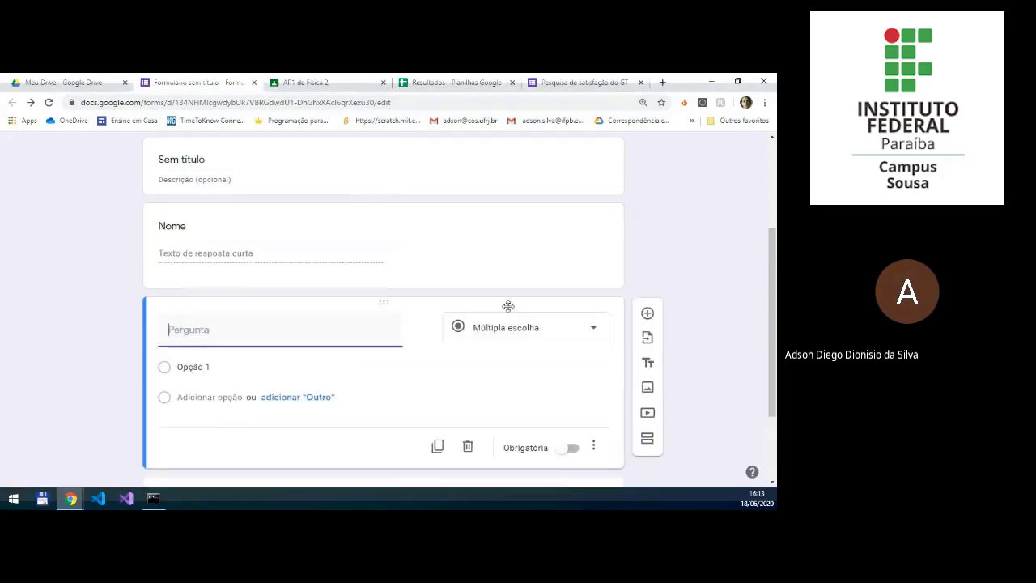
type("Qual a ")
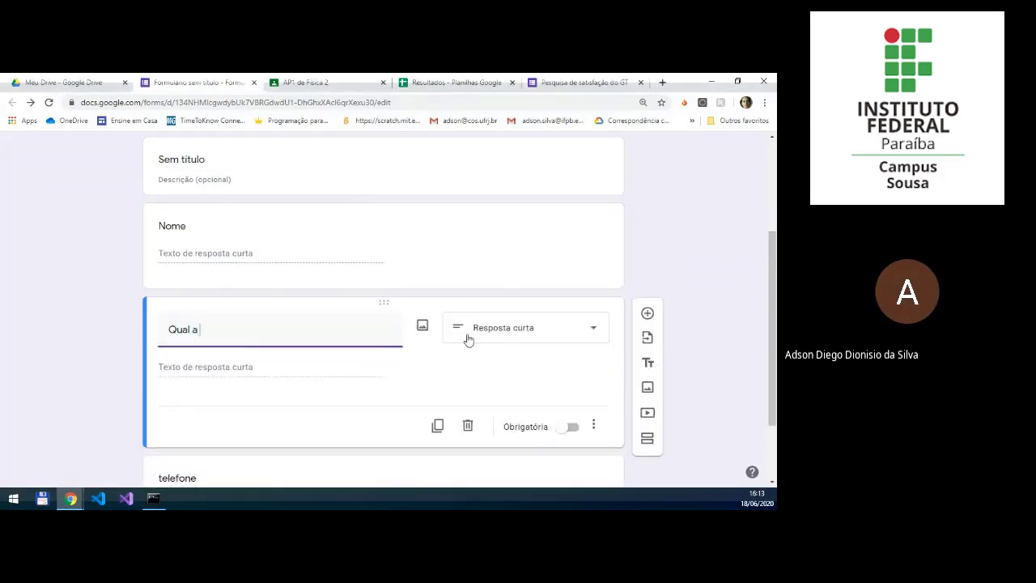
type("titulação")
key("Left")
key("Left")
key("Left")
key("Left")
key("Left")
key("Left")
key("Left")
key("Left")
key("Left")
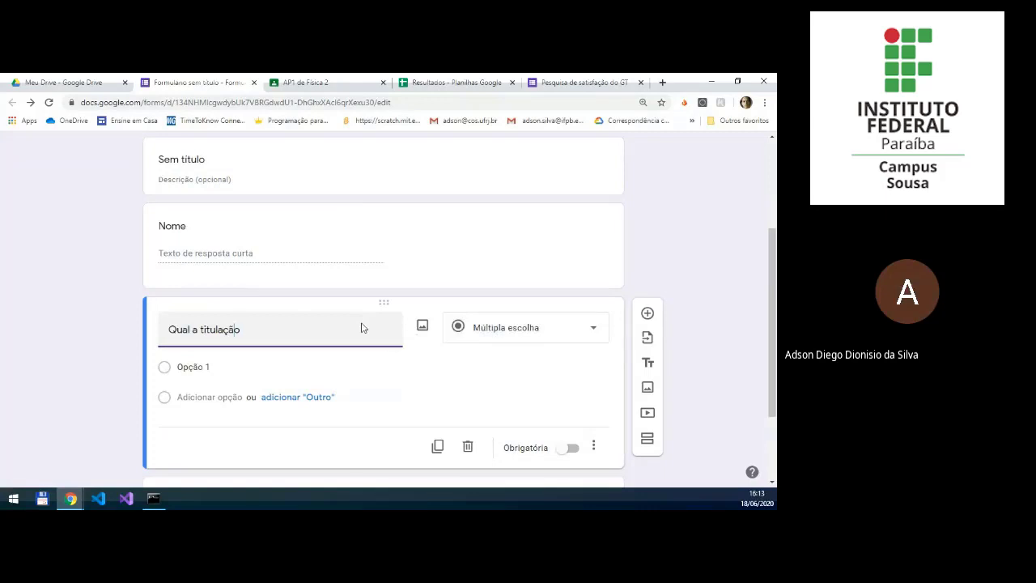
key("BackSpace")
type("sua")
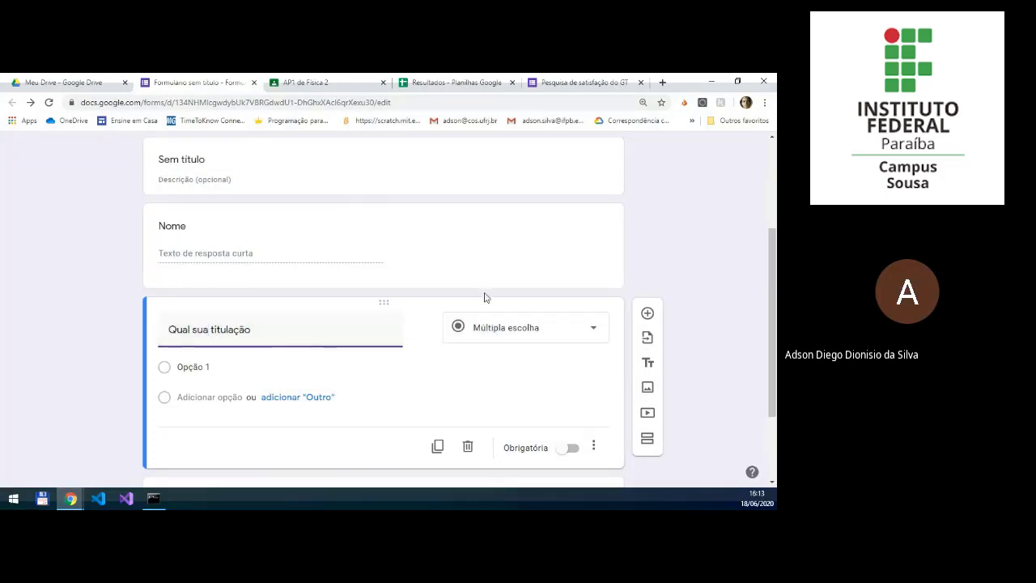
Step: Make the "Qual sua titulação" question a dropdown list with the options "Gradruado", "Mestre" and "Doutor"
left_click(505, 330)
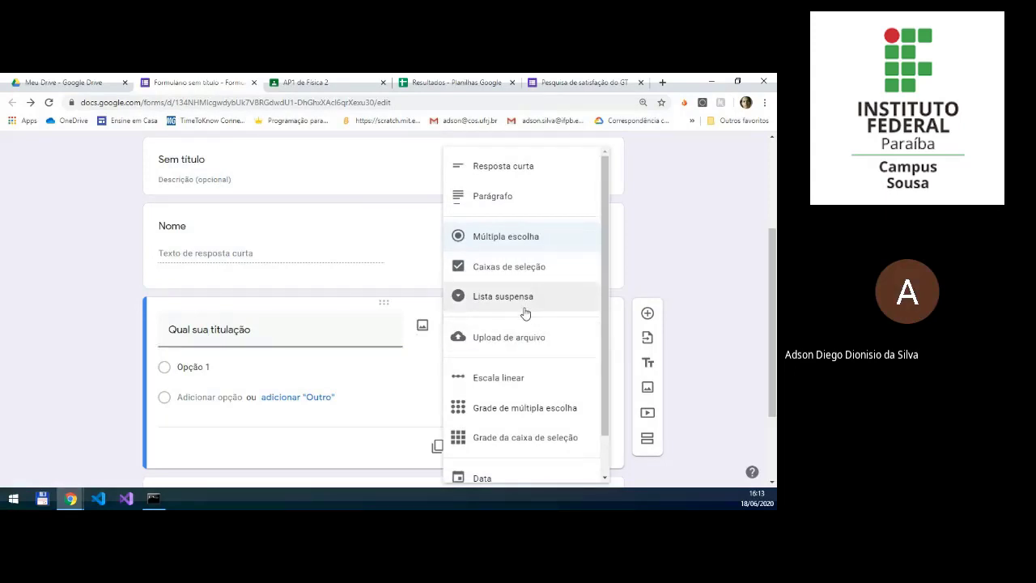
left_click(525, 311)
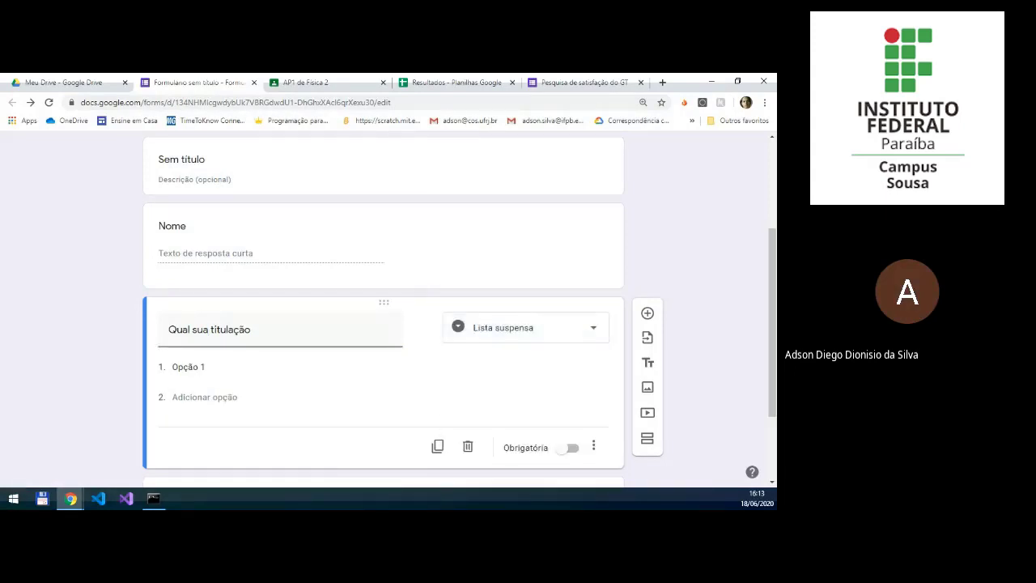
left_click(196, 366)
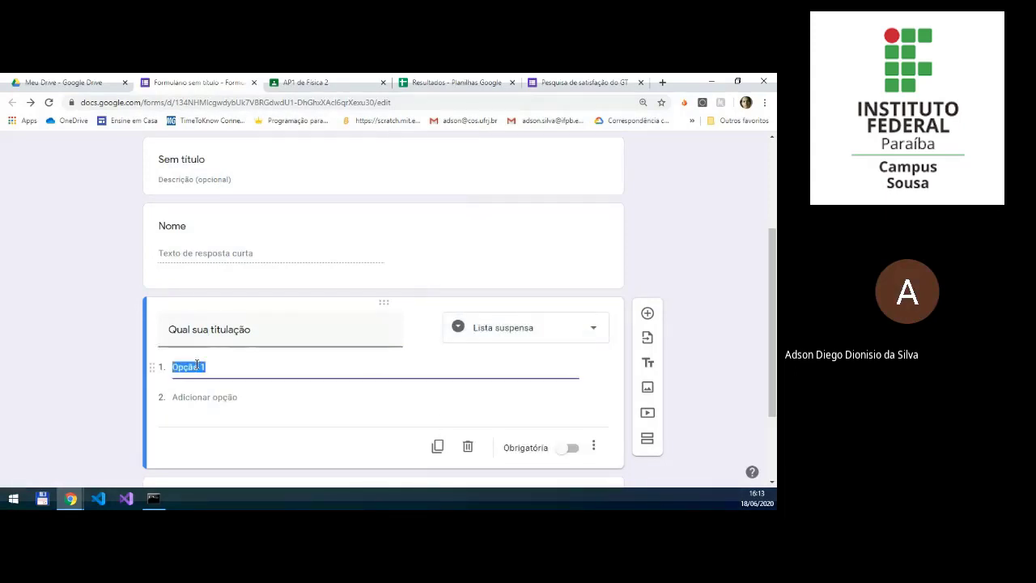
type("Grad")
type("uado")
key("Return")
type("Mestre")
key("Return")
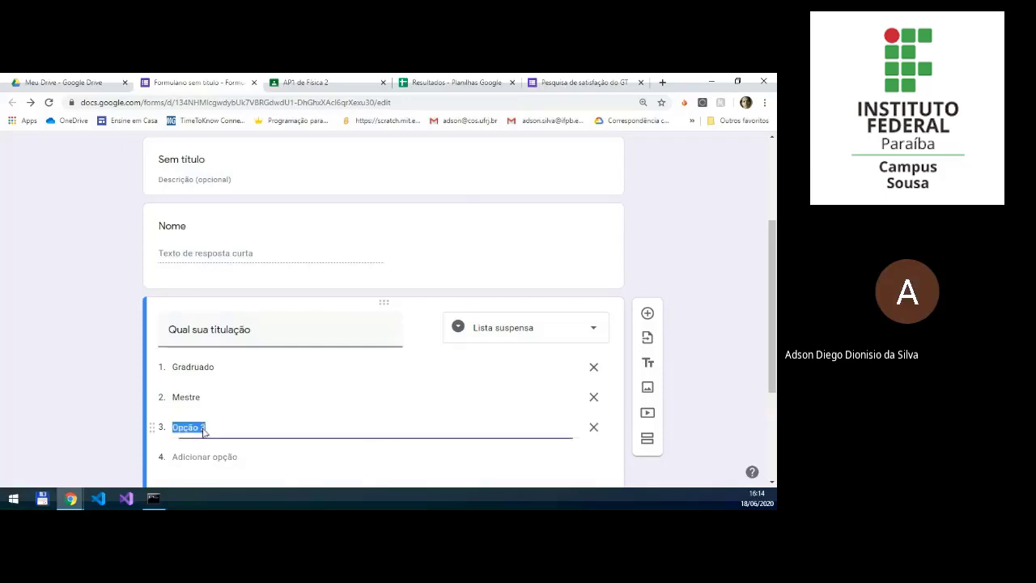
type("Doutor")
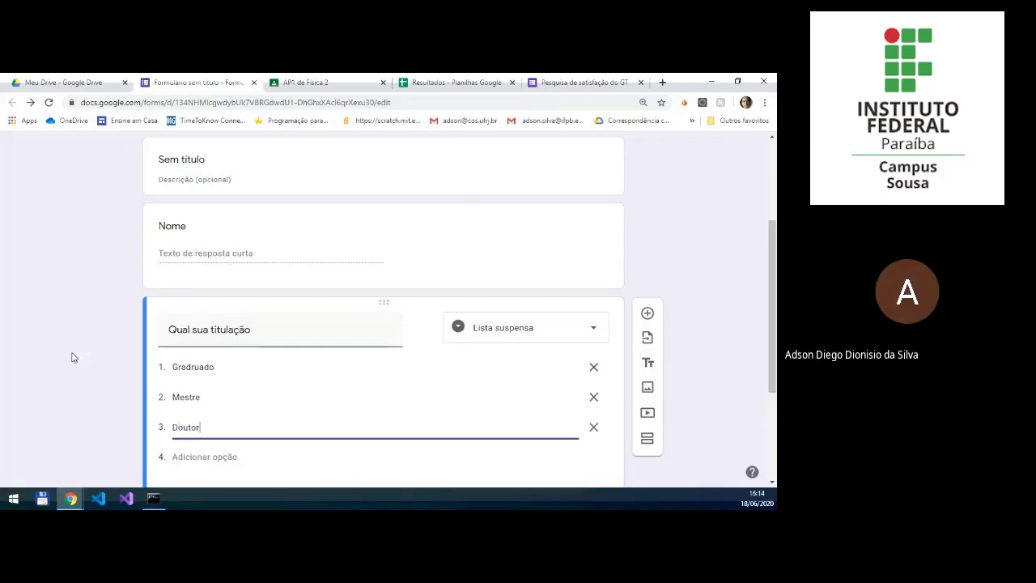
left_click(127, 378)
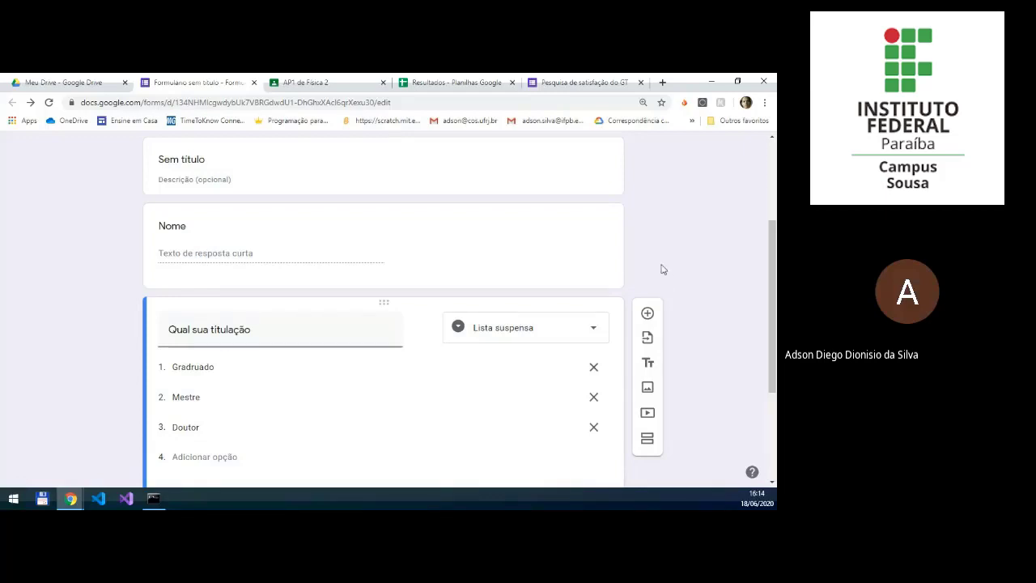
Step: Preview the survey form and inspect the answer choices of the "Qual sua titulação" dropdown
scroll(662, 270, "up", 2)
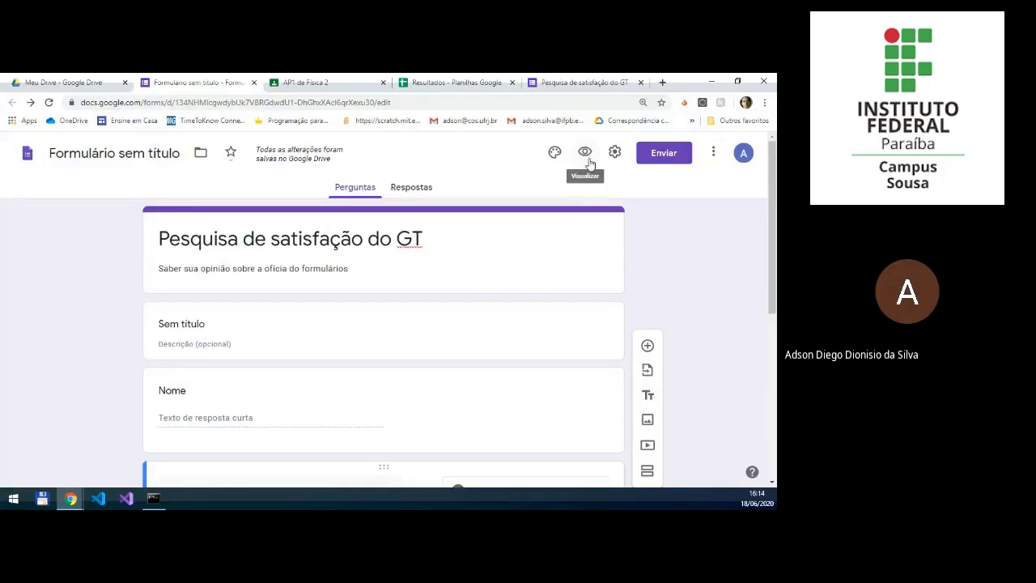
left_click(589, 162)
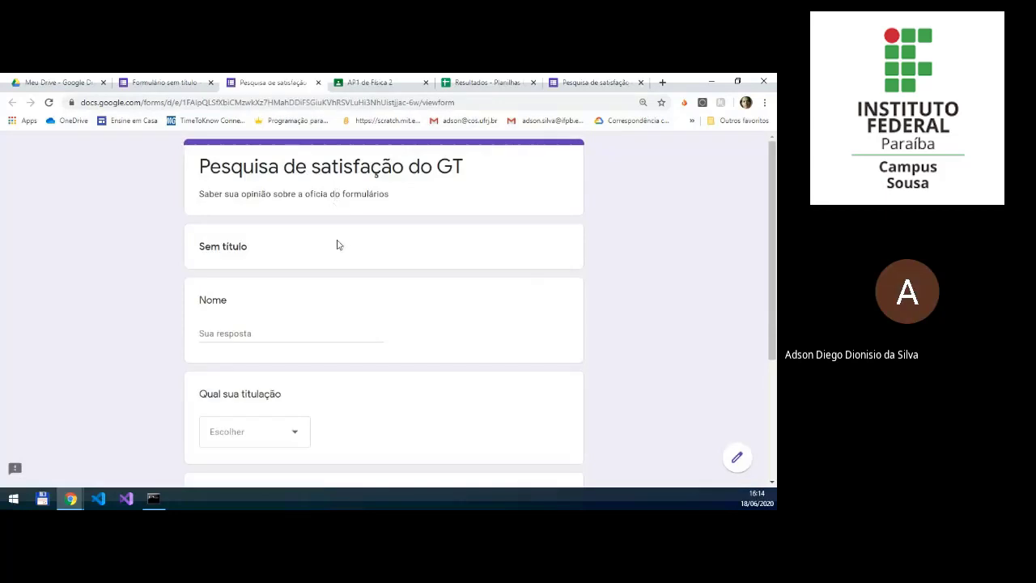
scroll(324, 259, "down", 2)
left_click(296, 324)
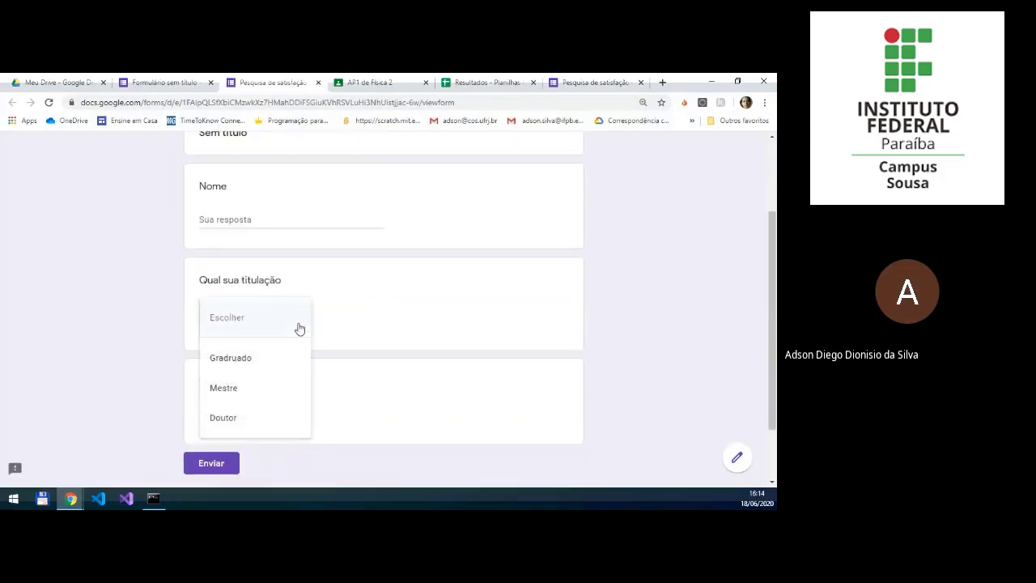
scroll(295, 328, "down", 1)
left_click(298, 272)
left_click(300, 270)
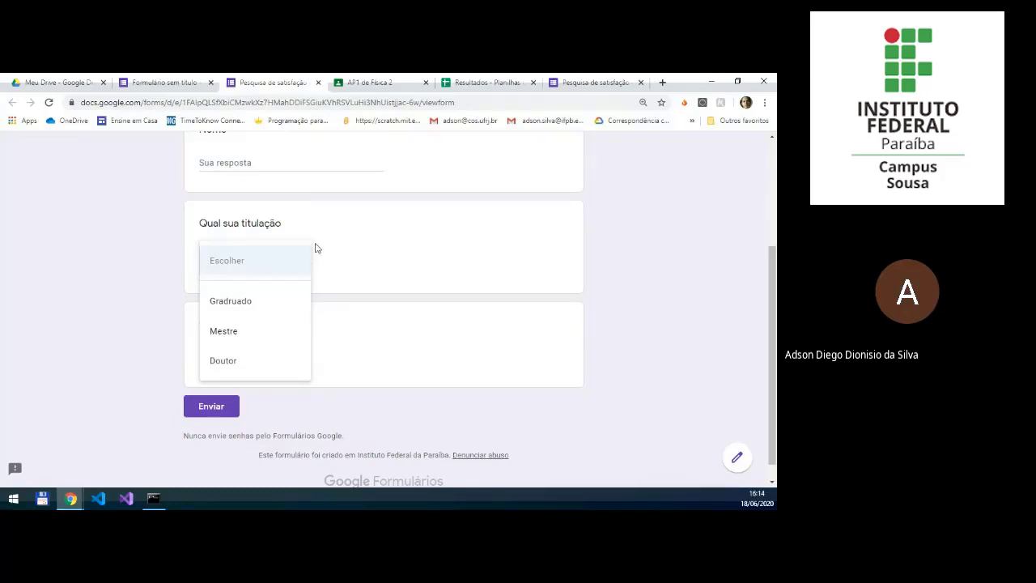
Step: Back in the form editor, add a linear scale question titled "Como avaliaria a oficina de hoje" below "Qual sua titulação"
left_click(182, 275)
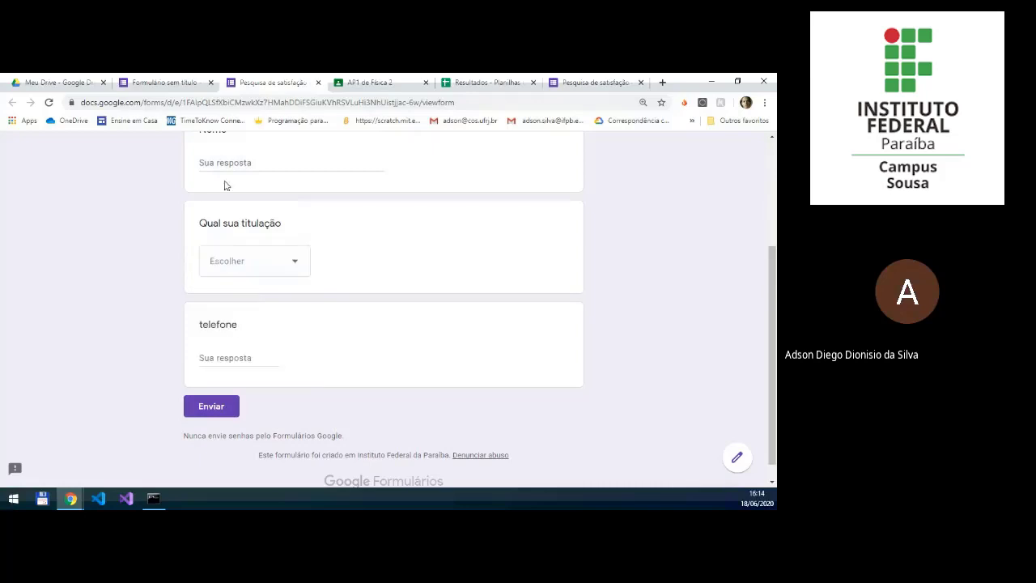
left_click(184, 83)
scroll(510, 299, "down", 5)
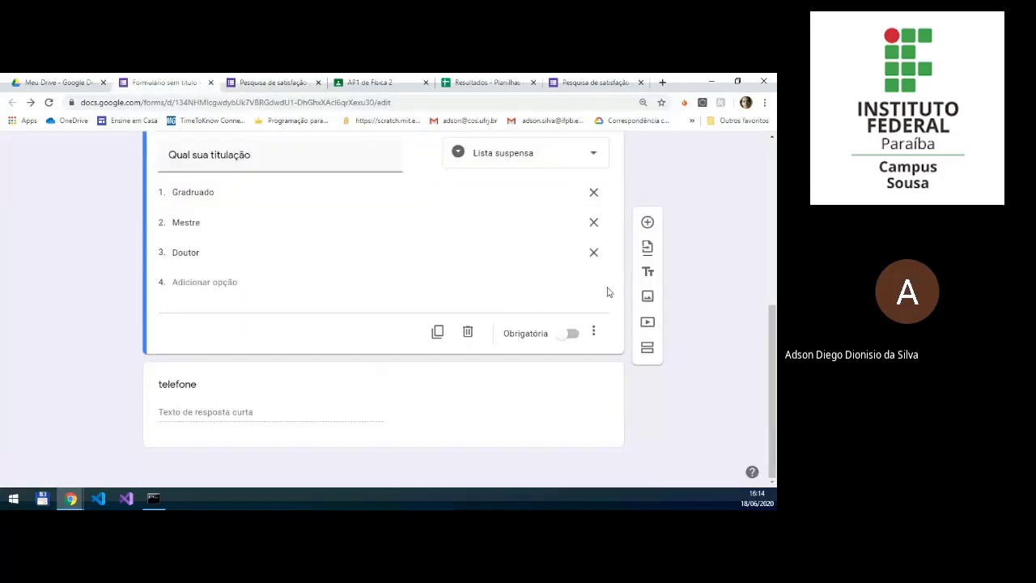
left_click(648, 223)
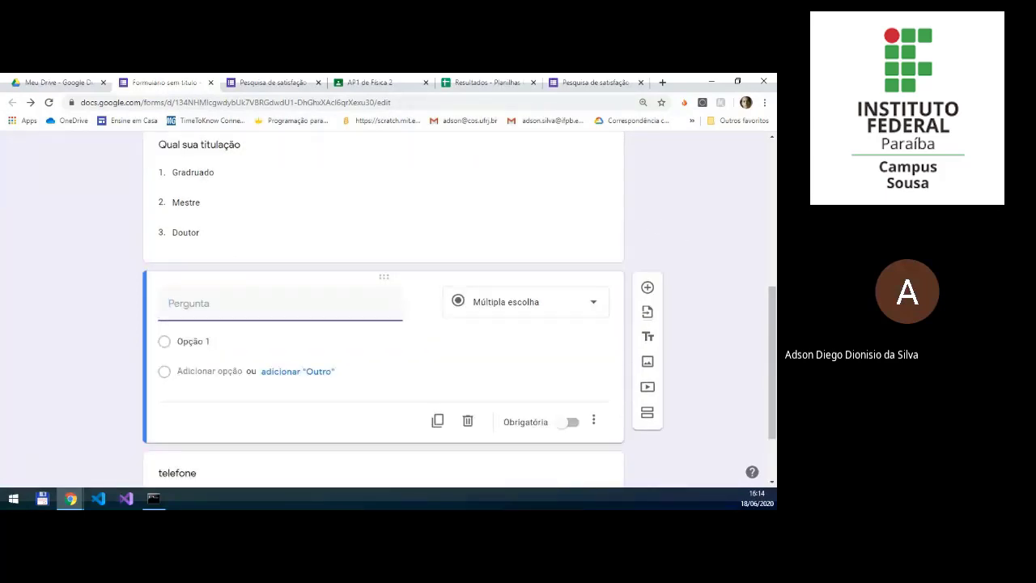
left_click(591, 303)
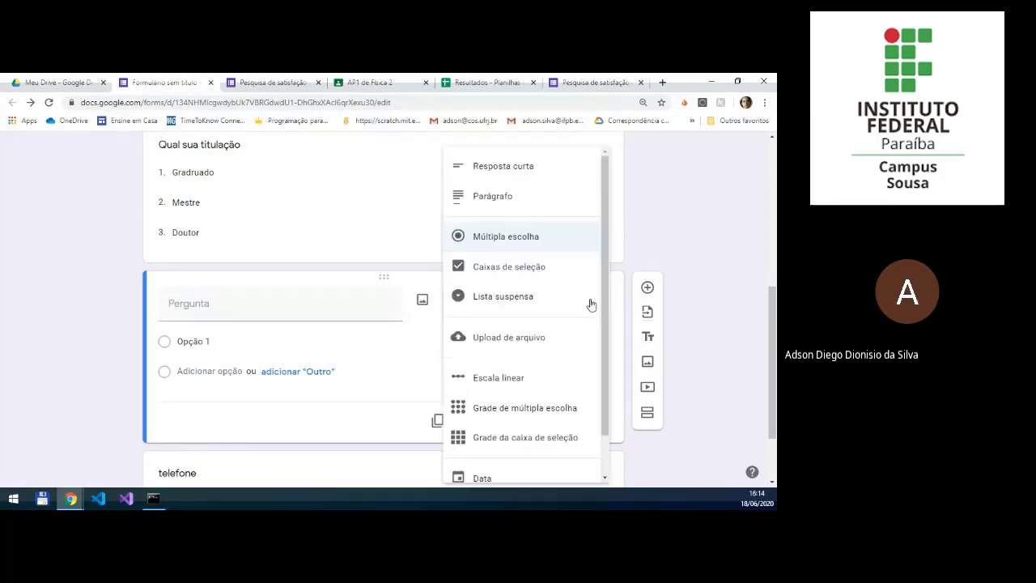
left_click(546, 382)
left_click(276, 315)
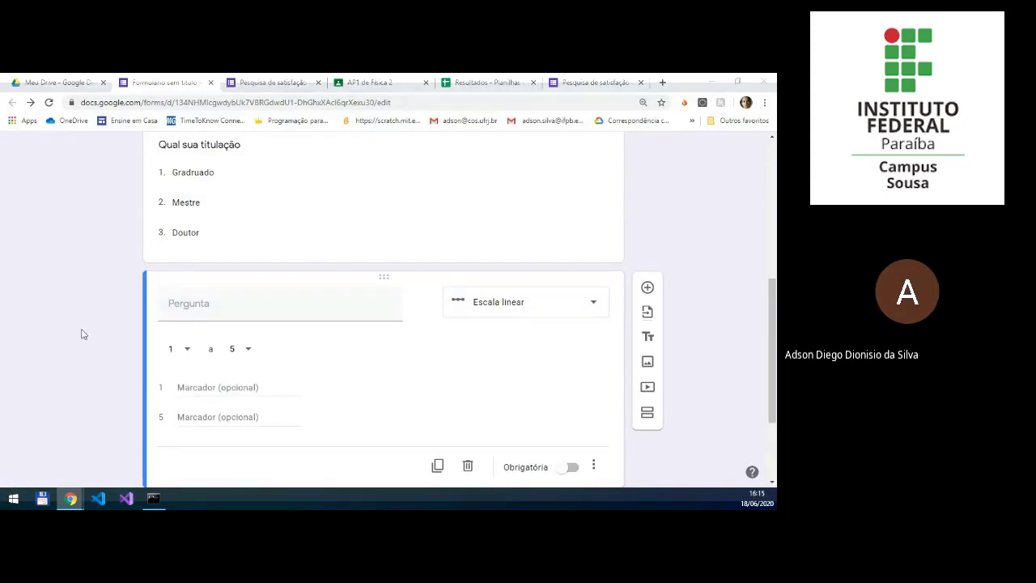
left_click(241, 301)
type("Como avaliaria a oficina de hoje")
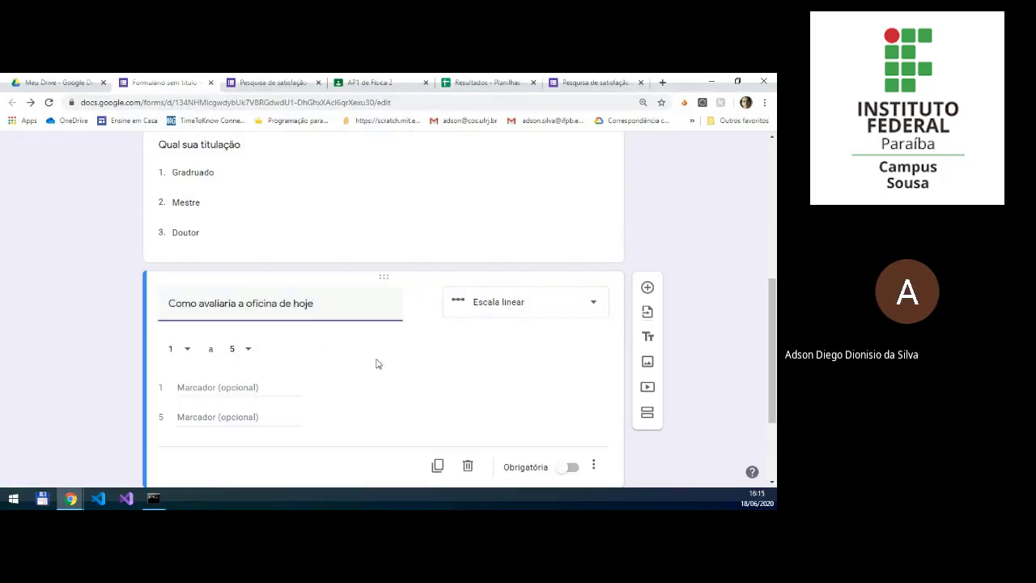
Step: Label value 1 of the linear scale "Muito Ruim" and value 5 "Muito Bom"
left_click(209, 389)
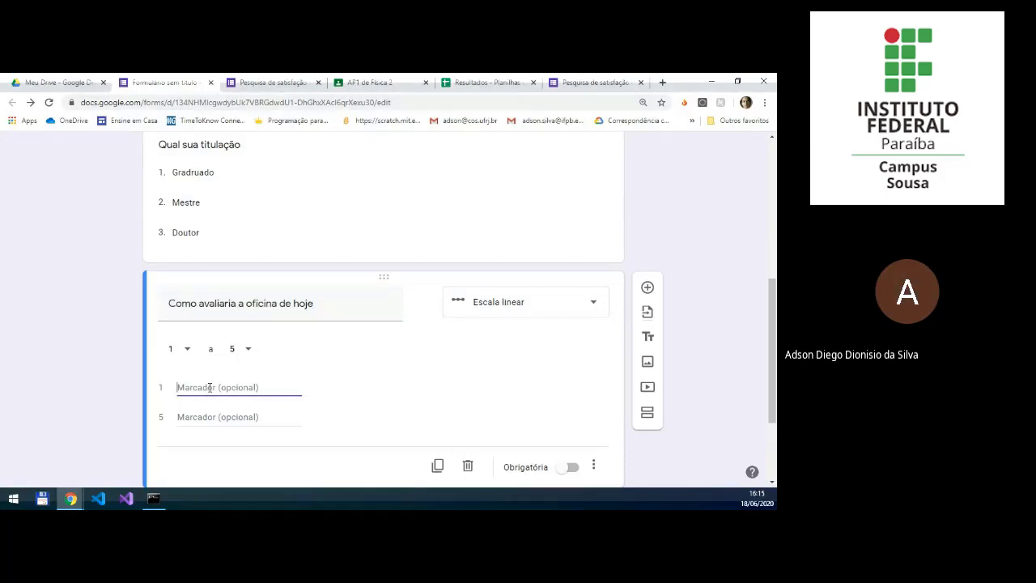
type("Muito Ruim")
left_click(213, 415)
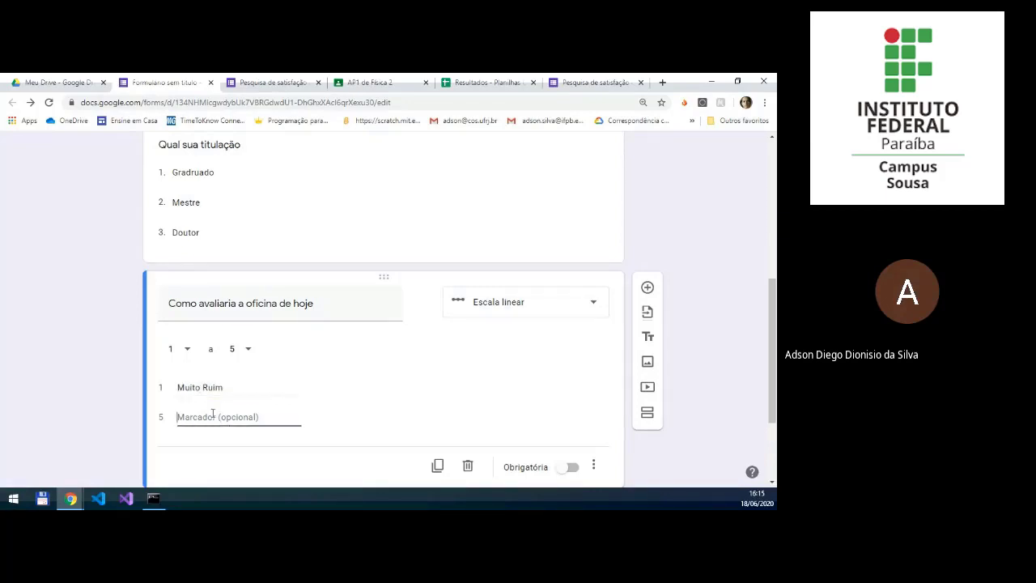
type("uito Bom")
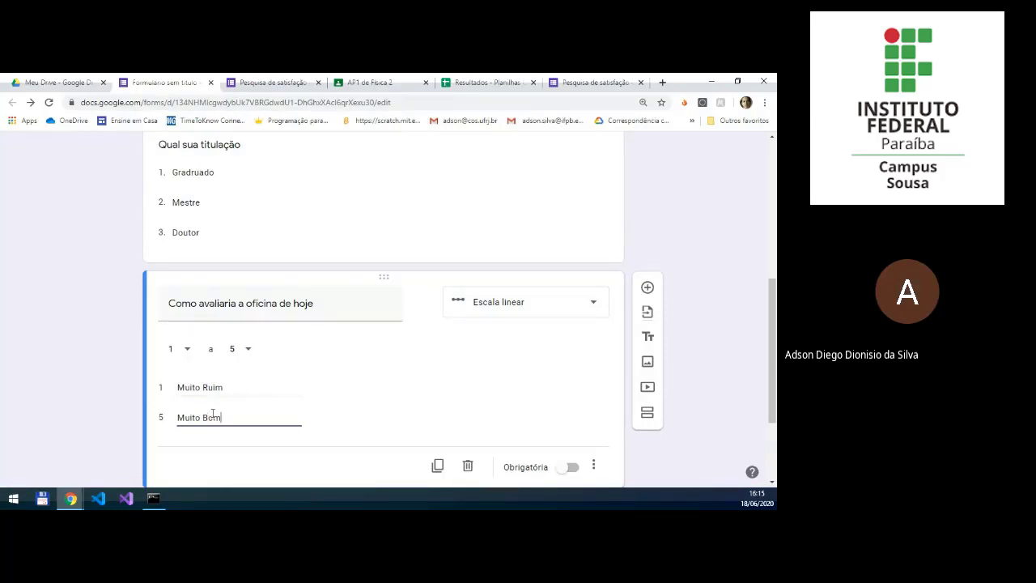
Step: Preview the survey form and examine how the "Como avaliaria a oficina de hoje" scale is presented to respondents
scroll(645, 234, "up", 2)
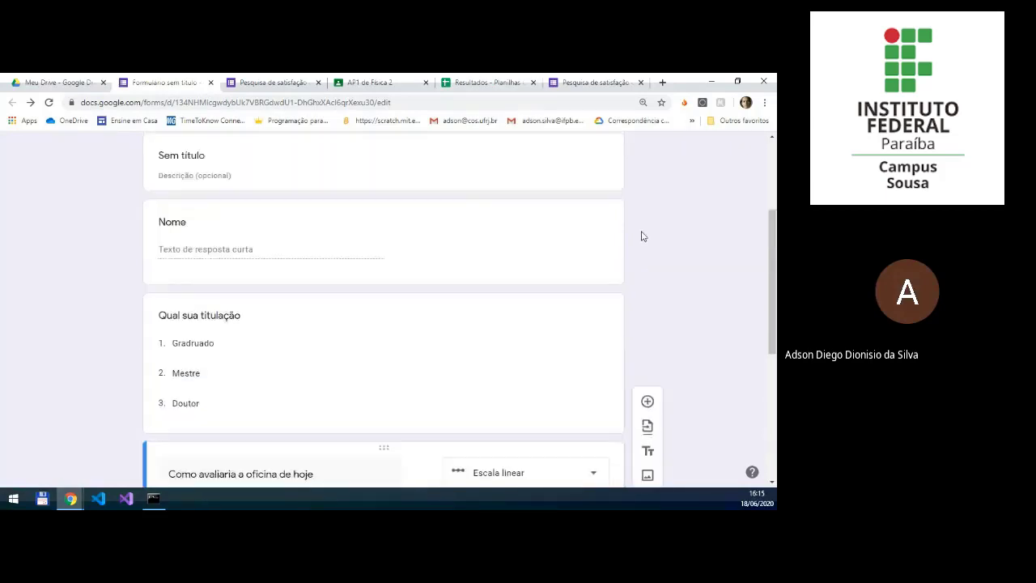
scroll(642, 236, "up", 2)
left_click(579, 154)
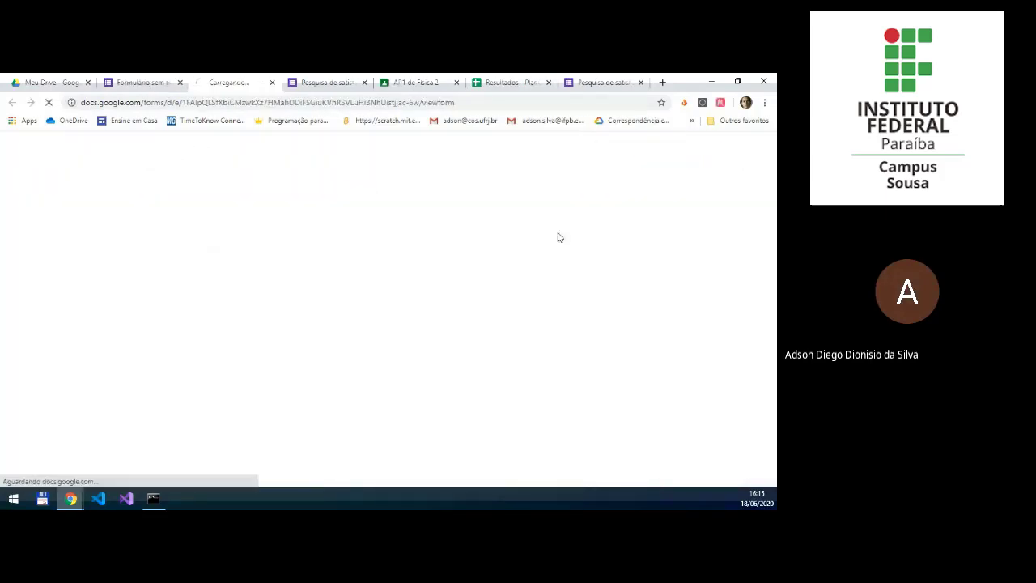
scroll(538, 267, "down", 8)
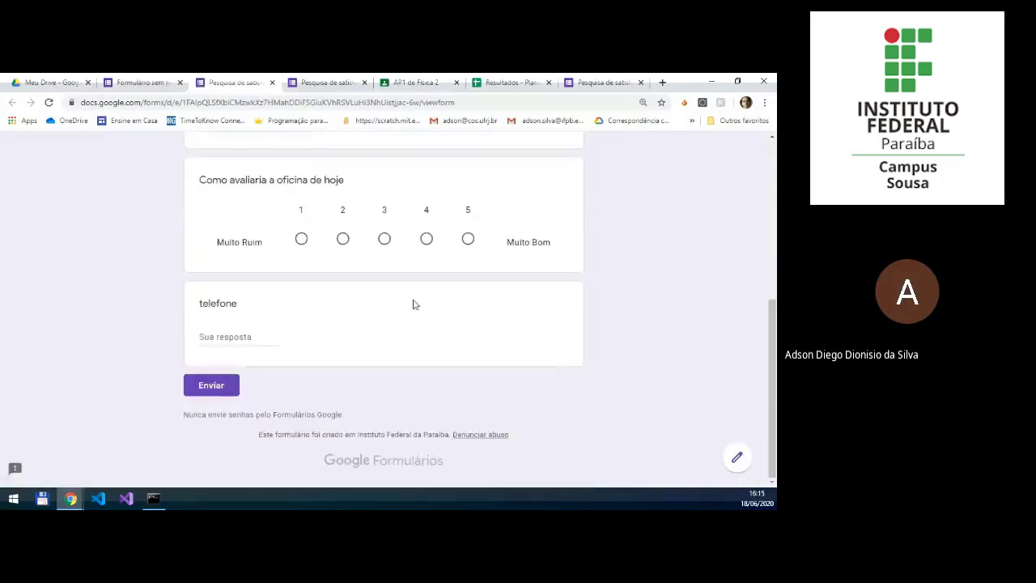
scroll(413, 305, "up", 1)
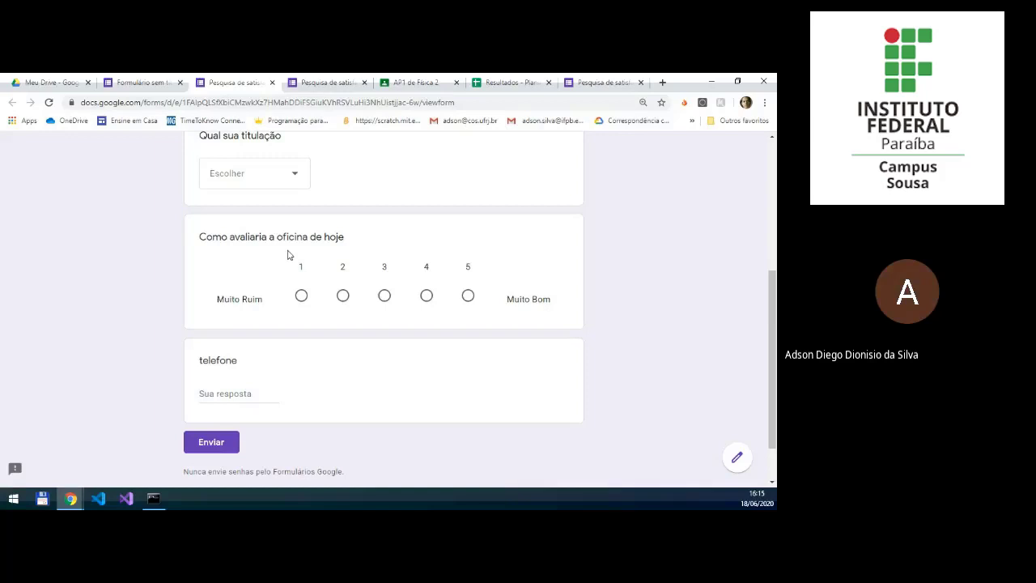
scroll(243, 162, "up", 1)
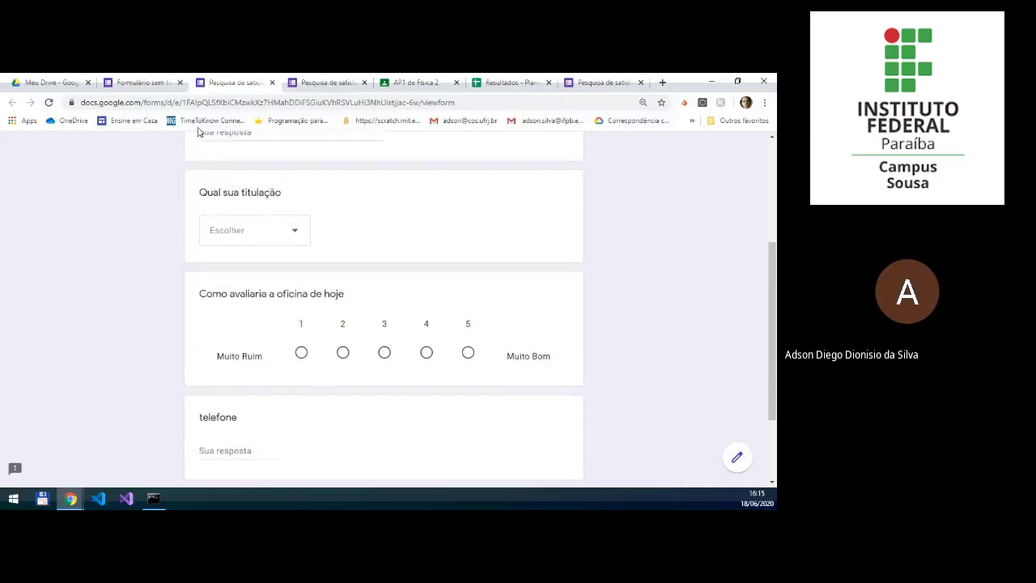
Step: Return to the form editor and add a multiple-choice grid question below "Como avaliaria a oficina de hoje"
left_click(156, 86)
scroll(485, 275, "down", 10)
left_click(497, 289)
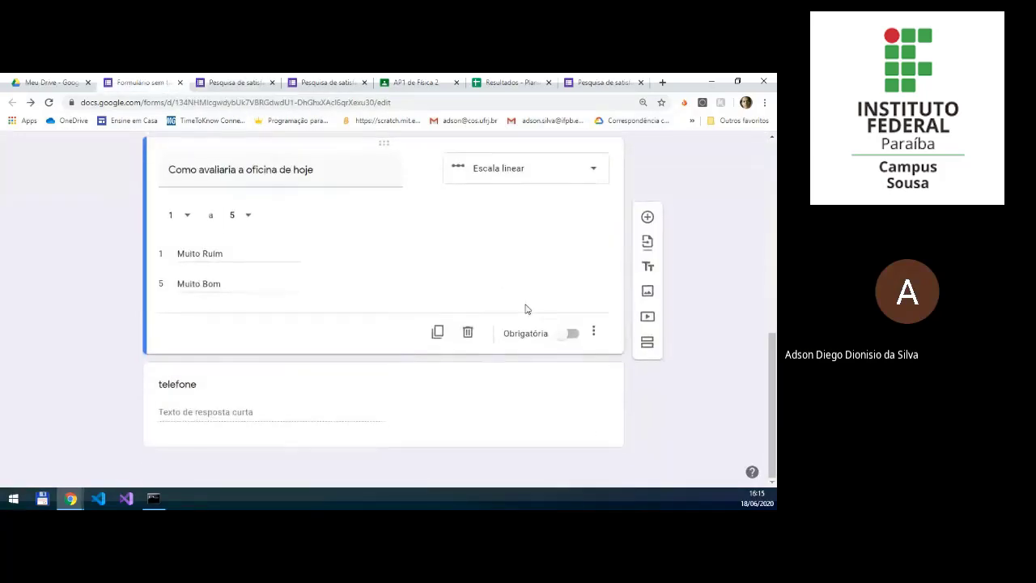
left_click(649, 224)
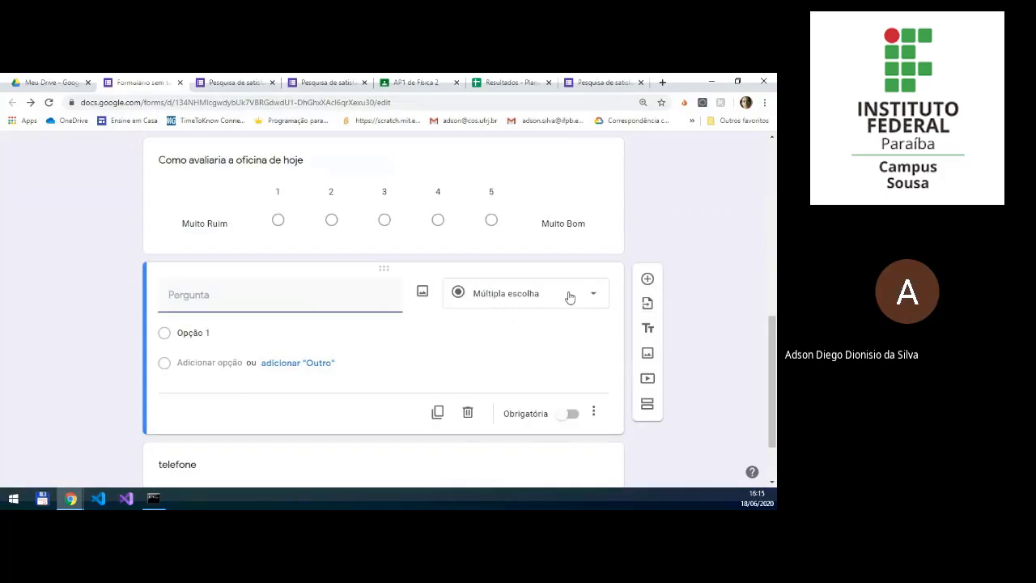
left_click(569, 298)
scroll(534, 331, "down", 1)
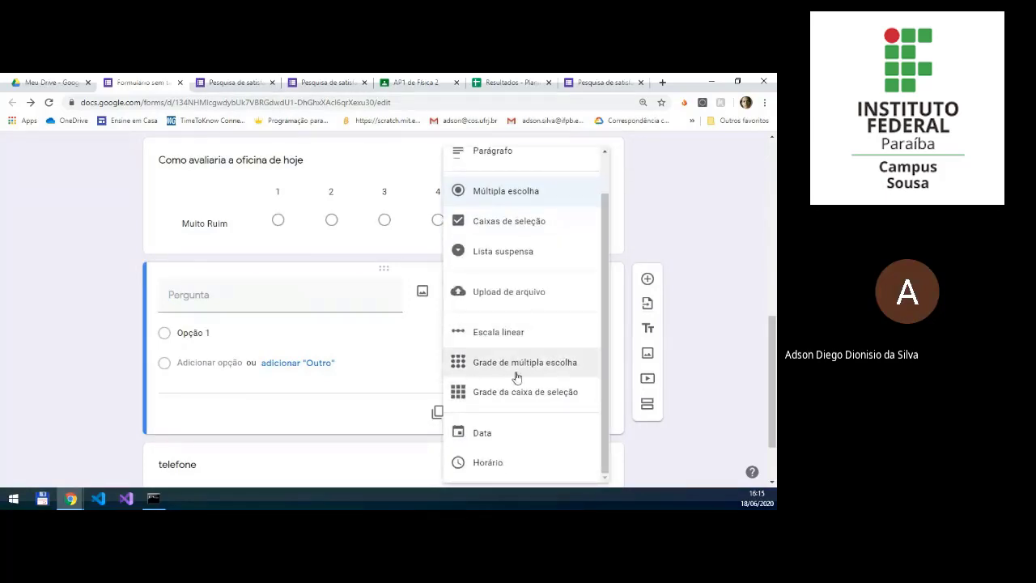
left_click(522, 369)
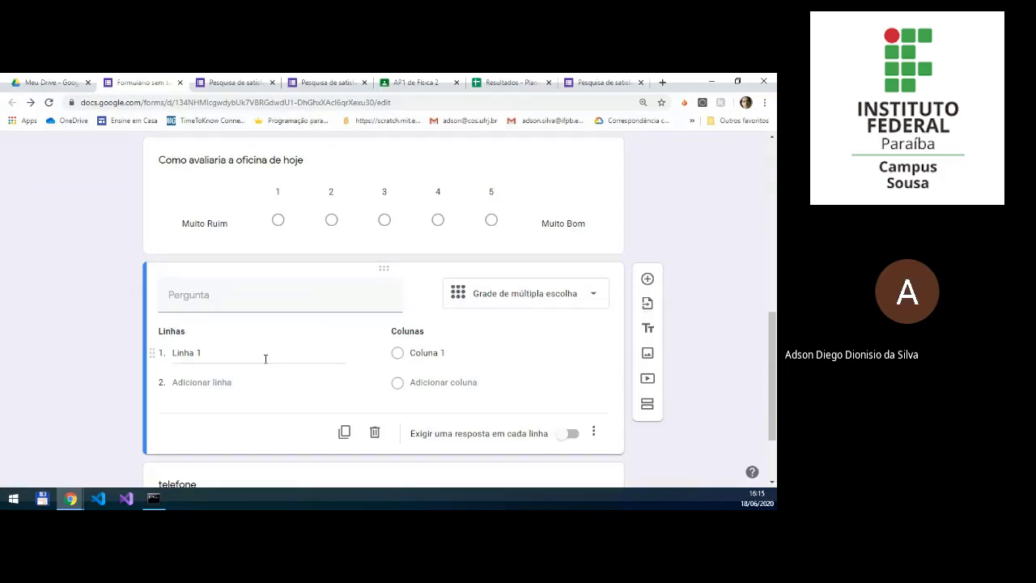
Step: Title the grid question "Qual o grau de satisfação com a oficina"
left_click(248, 293)
type("Qual o")
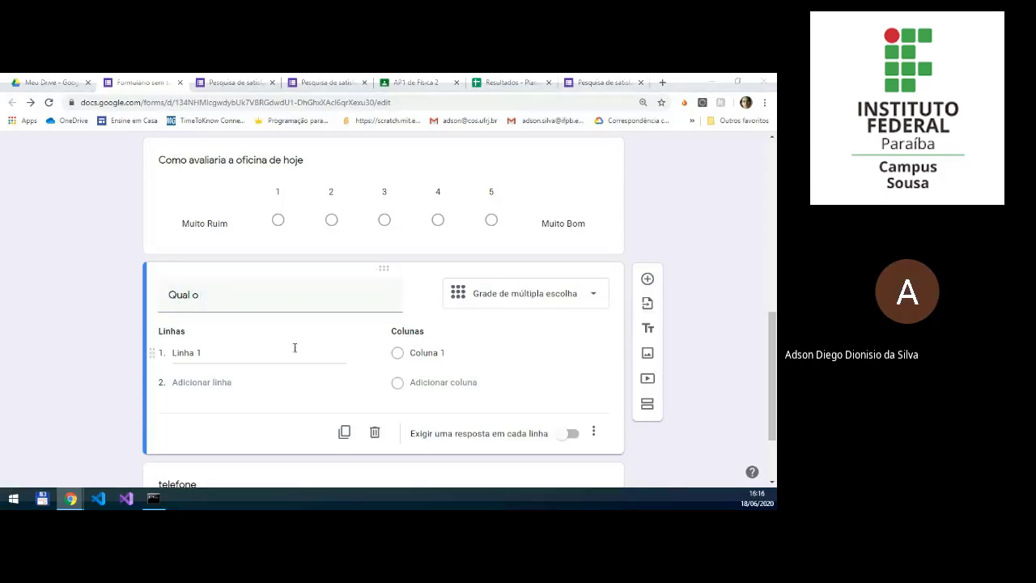
left_click(272, 307)
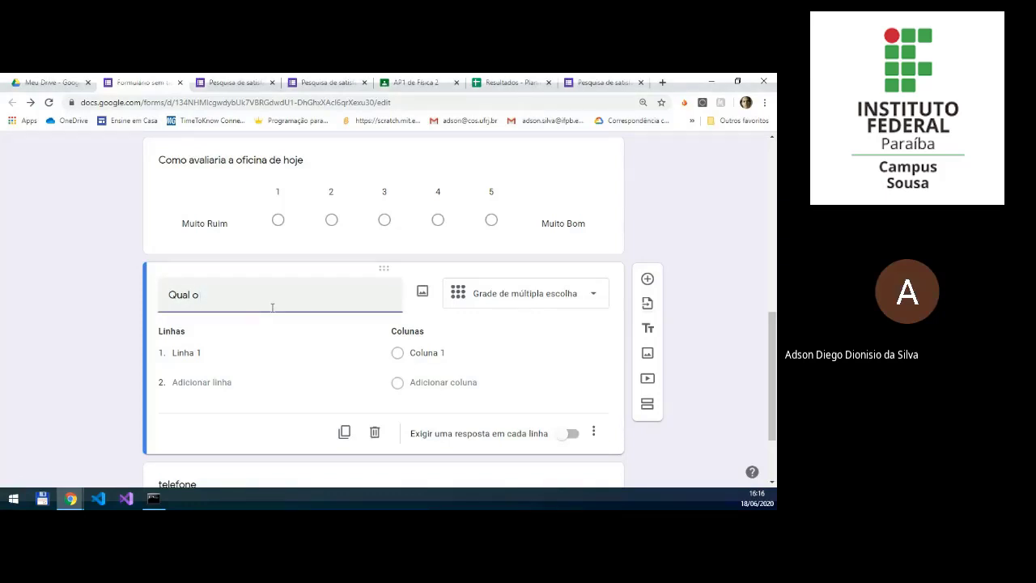
type("sa")
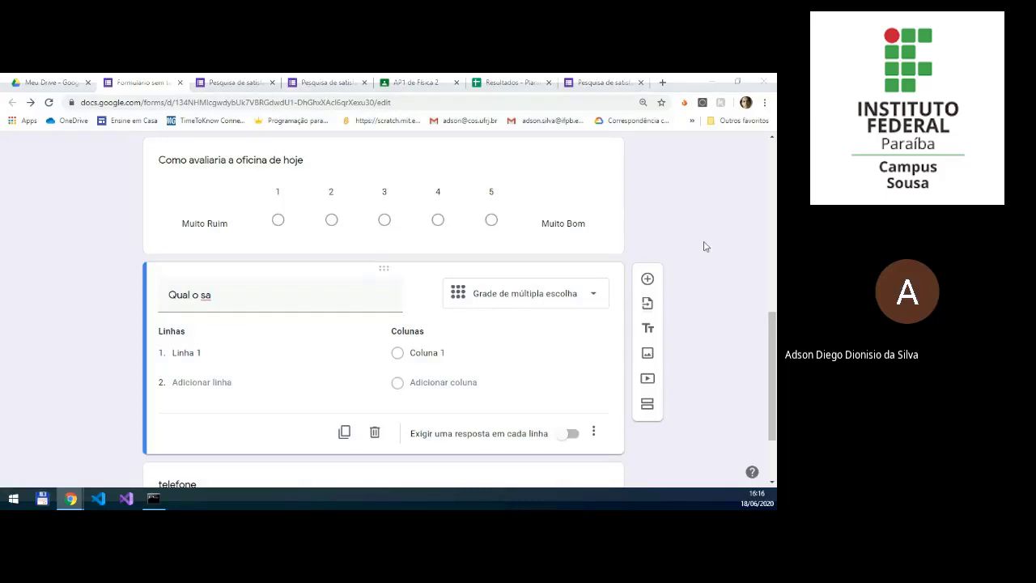
left_click(224, 294)
left_click_drag(224, 295, 115, 297)
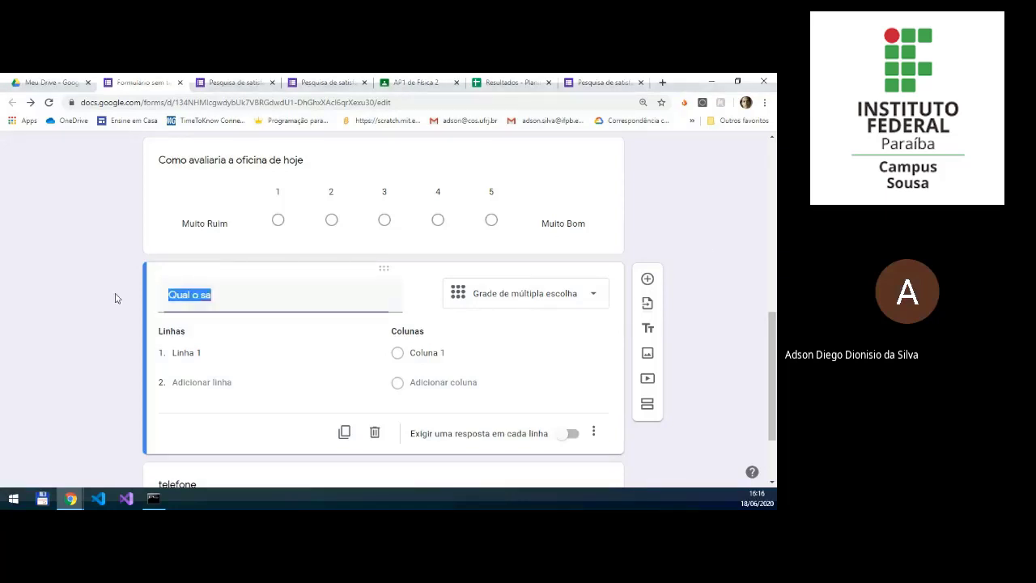
type("Qual o grau de satisfação com a oficina")
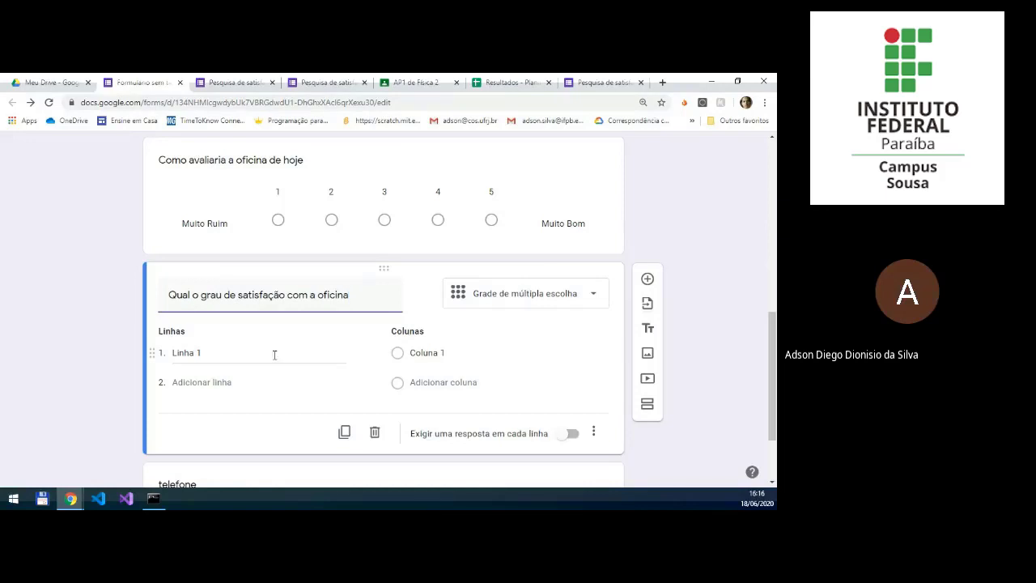
Step: Name the grid question's two rows "Velocidade" and "Conteúdo"
left_click(275, 355)
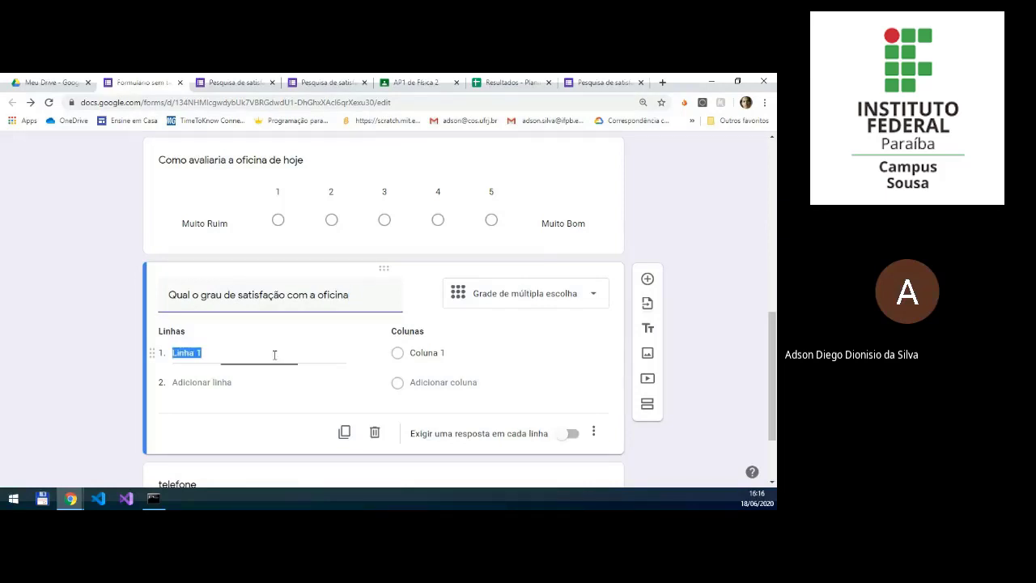
type("Va")
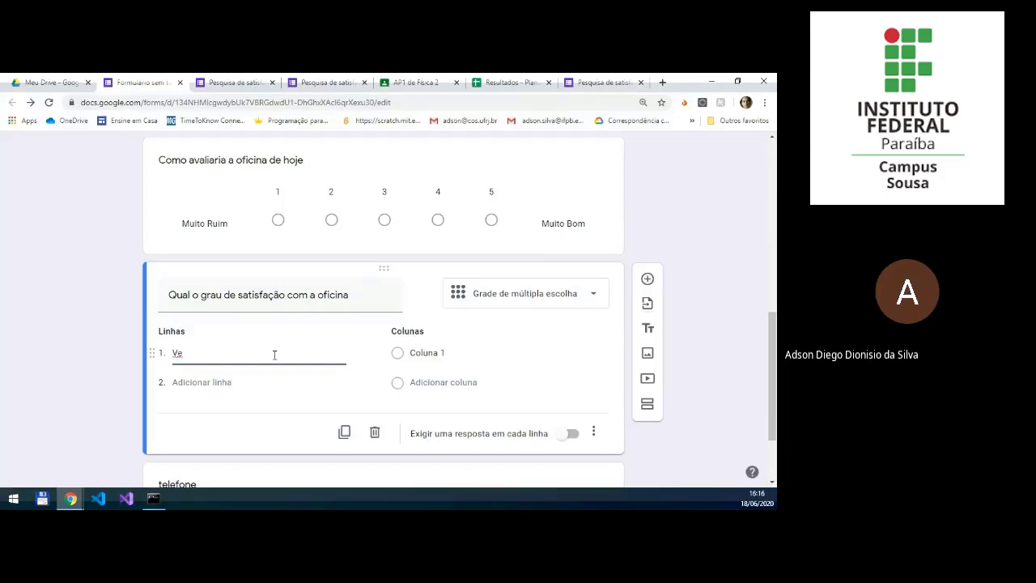
type("llocidade")
left_click(225, 382)
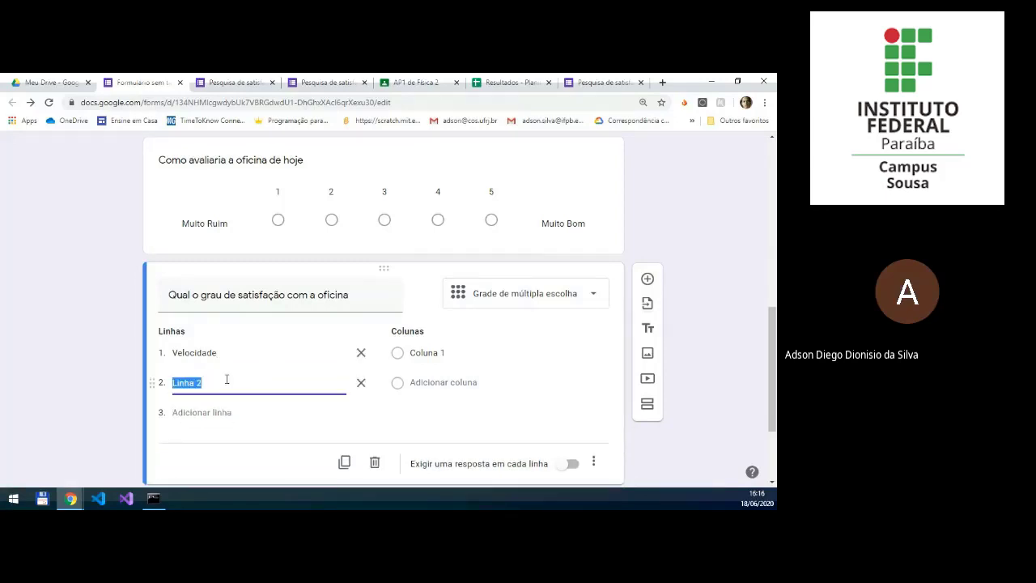
type("Conteúdo")
Step: Set the grid question's columns to "Ruim", "Regular" and "Bom"
left_click(435, 364)
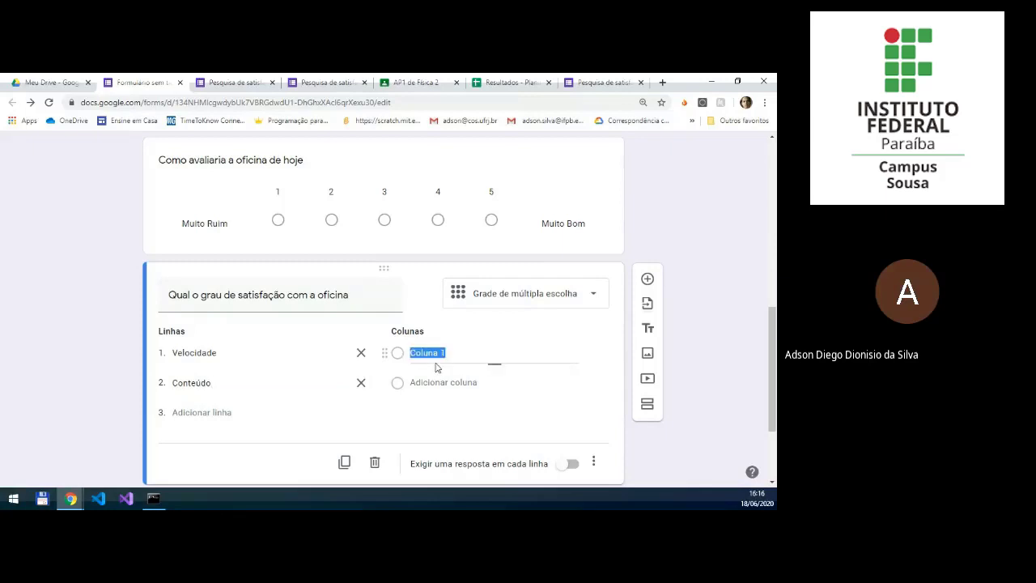
type("Rum")
type("im")
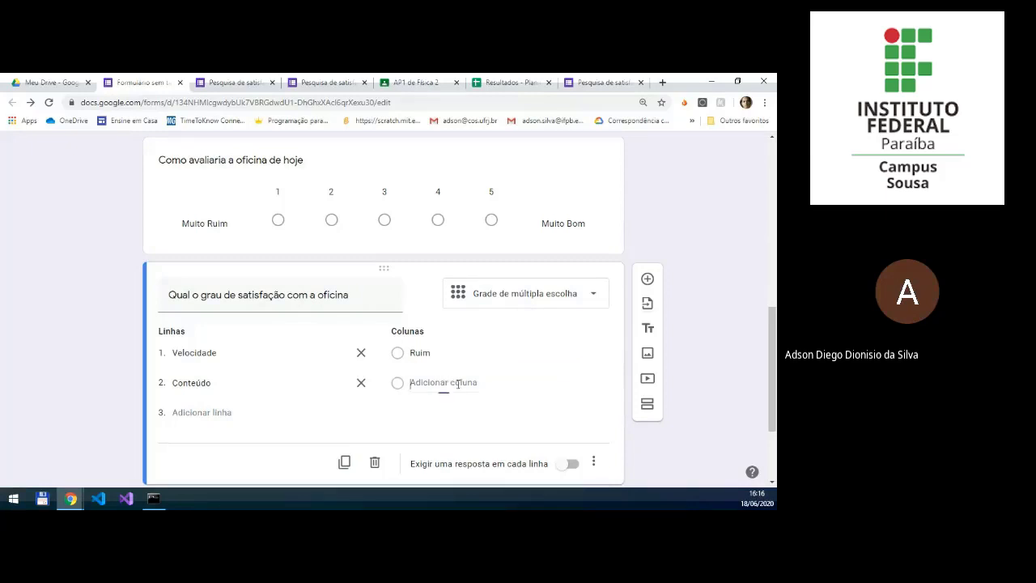
left_click(458, 384)
type("Regular")
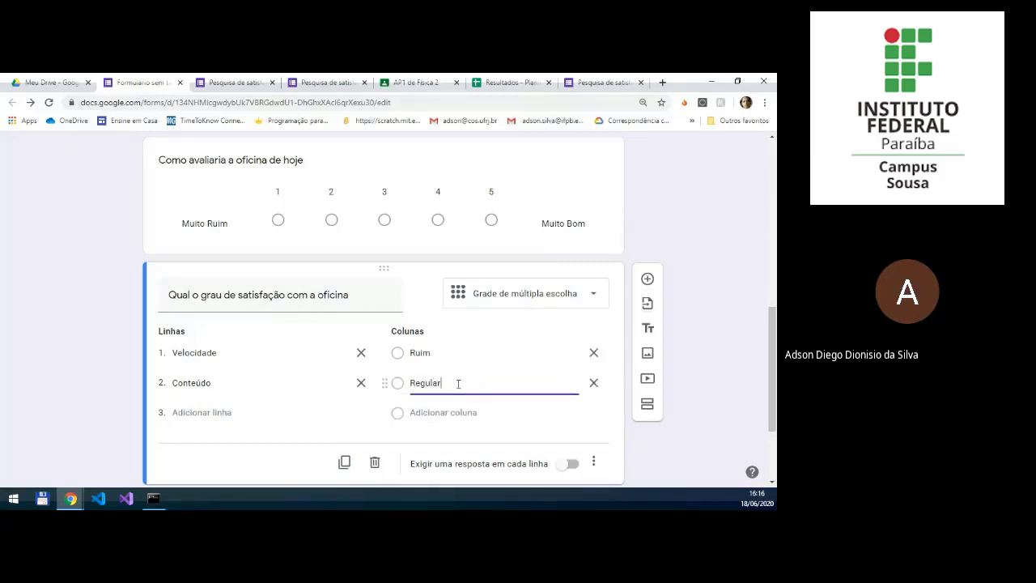
left_click(424, 415)
type("Bom")
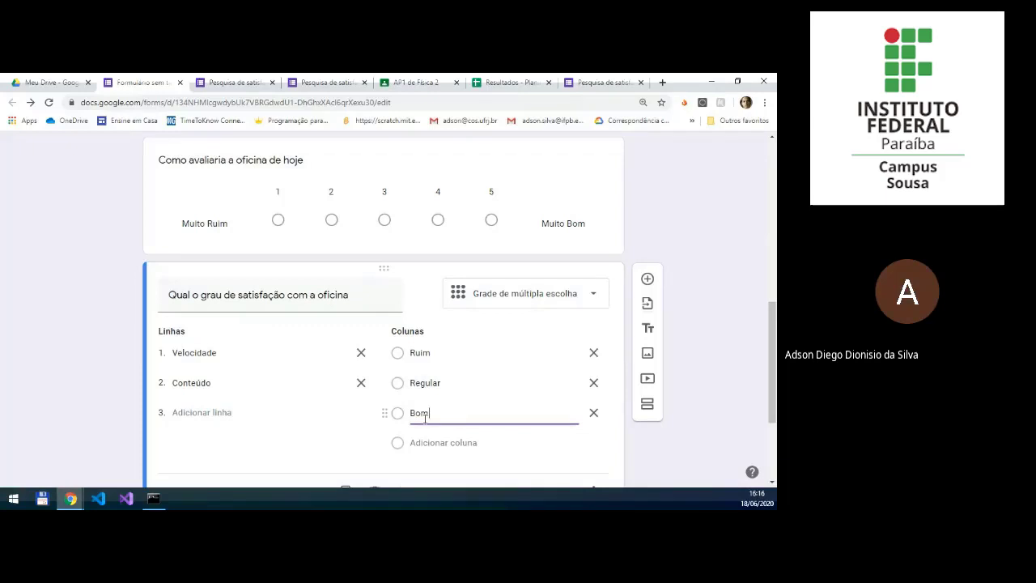
left_click(713, 369)
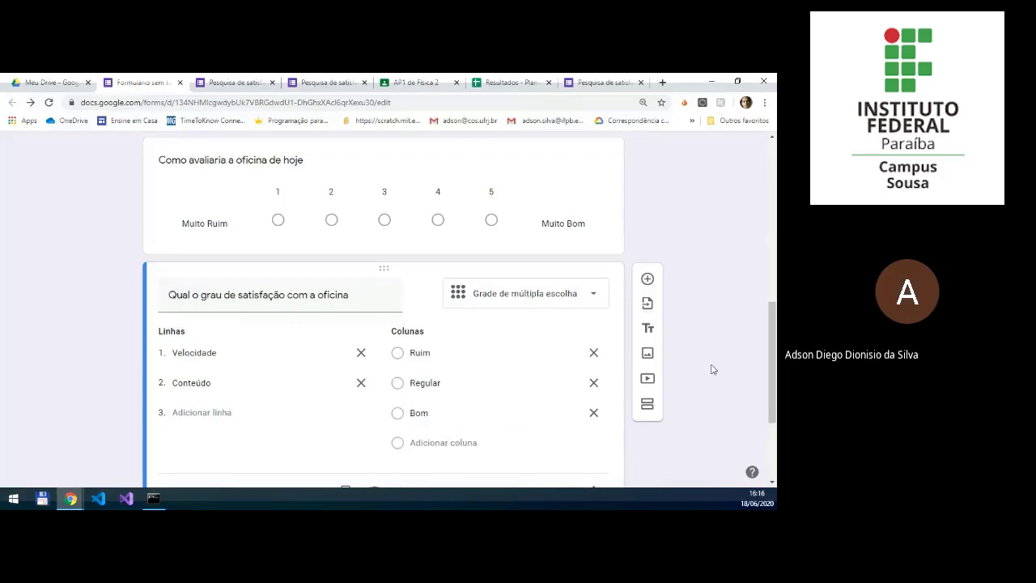
Step: Preview the form and test the satisfaction grid by rating "Velocidade" as "Ruim" and "Conteúdo" as "Regular"
scroll(553, 215, "up", 10)
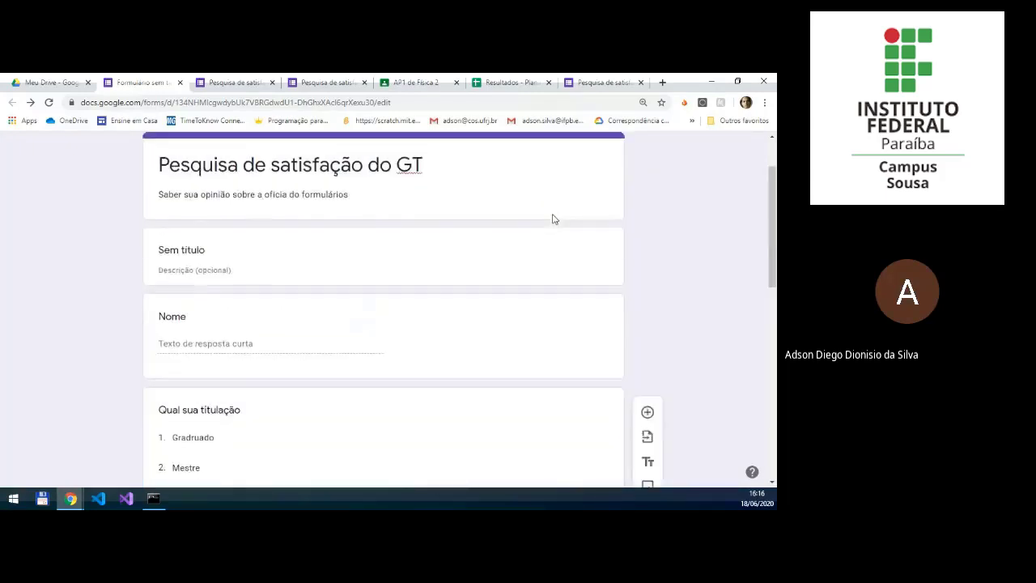
left_click(585, 152)
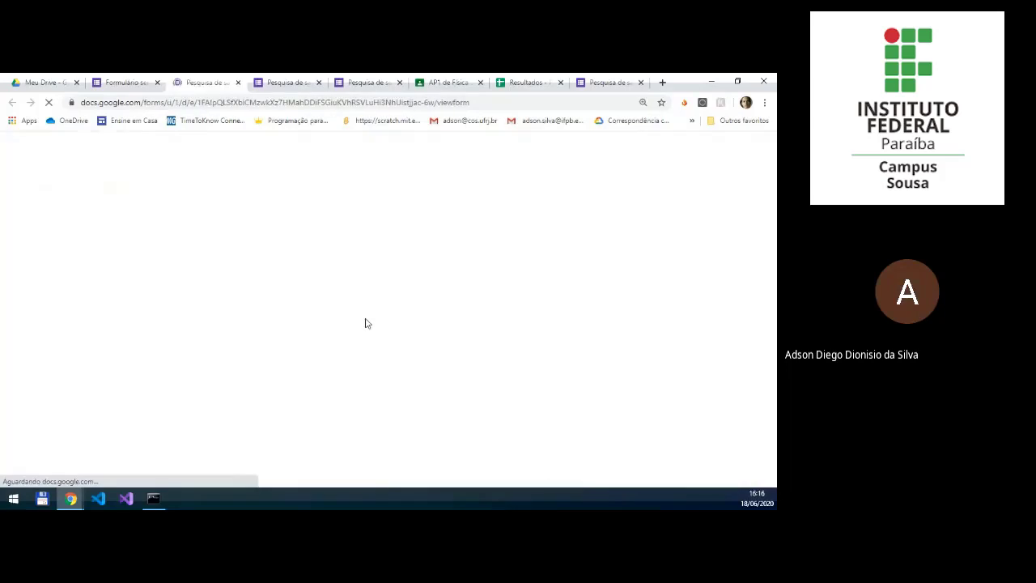
scroll(365, 323, "down", 3)
scroll(365, 323, "down", 3)
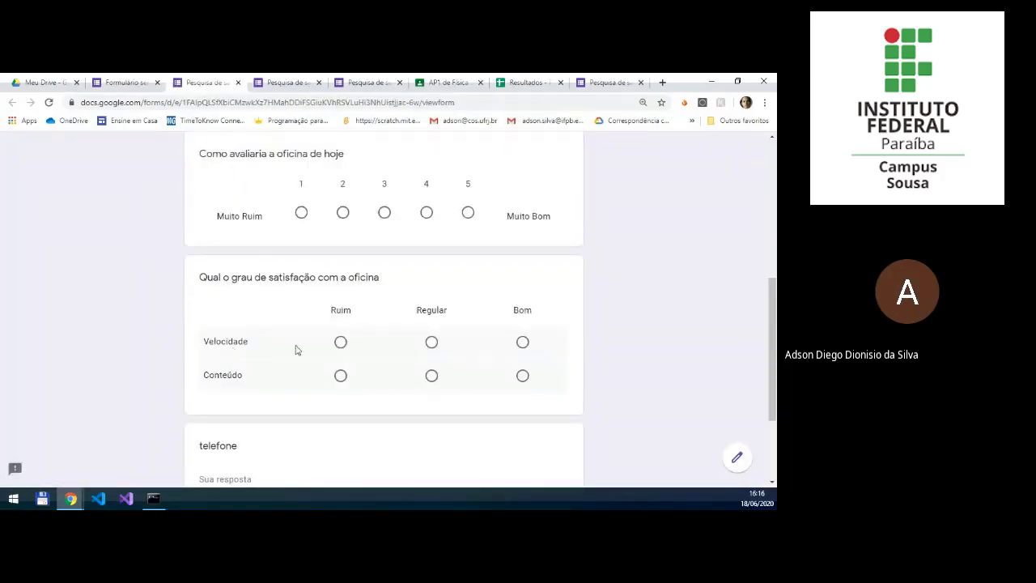
left_click(340, 343)
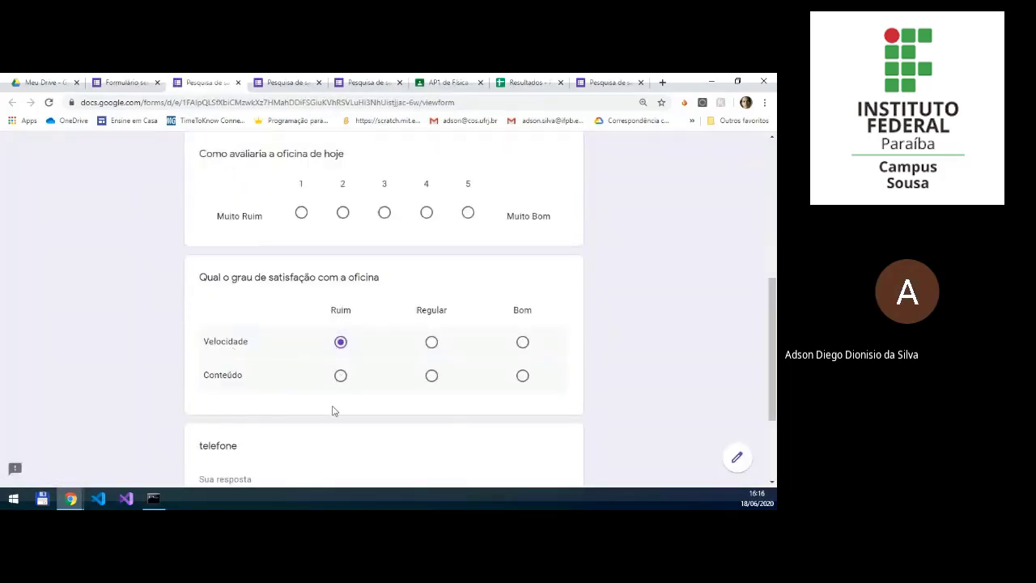
left_click(431, 375)
scroll(419, 427, "down", 3)
scroll(409, 427, "up", 3)
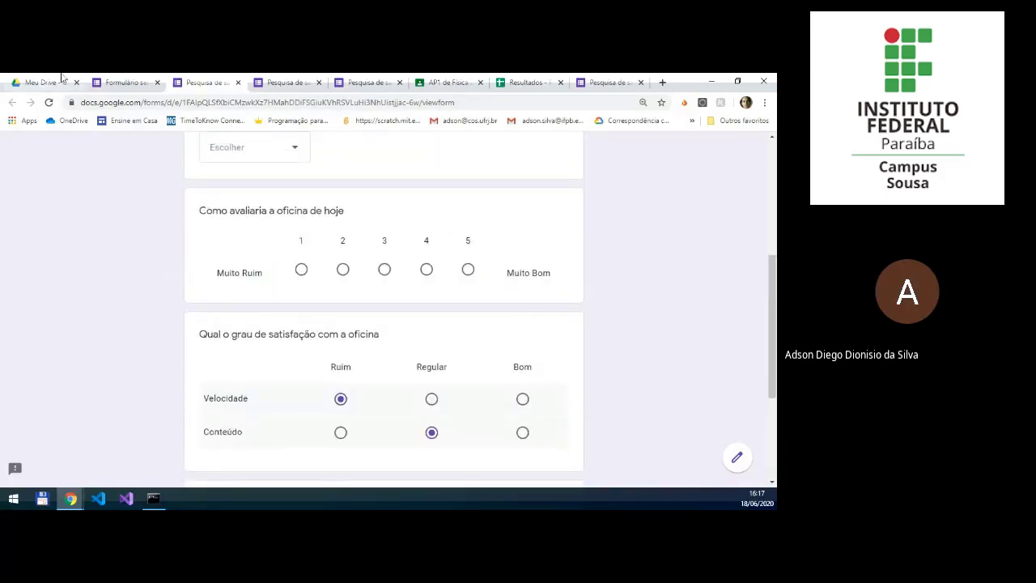
Step: Return to the form editor and add a "Grade da caixa de seleção" question after the satisfaction grid
left_click(121, 82)
scroll(451, 382, "down", 6)
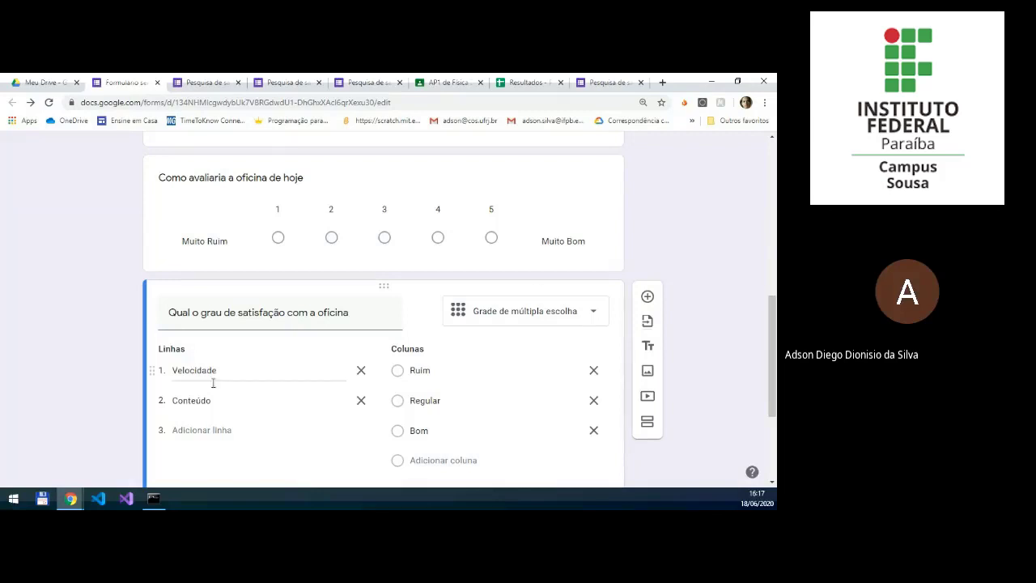
scroll(130, 427, "down", 2)
scroll(210, 405, "down", 1)
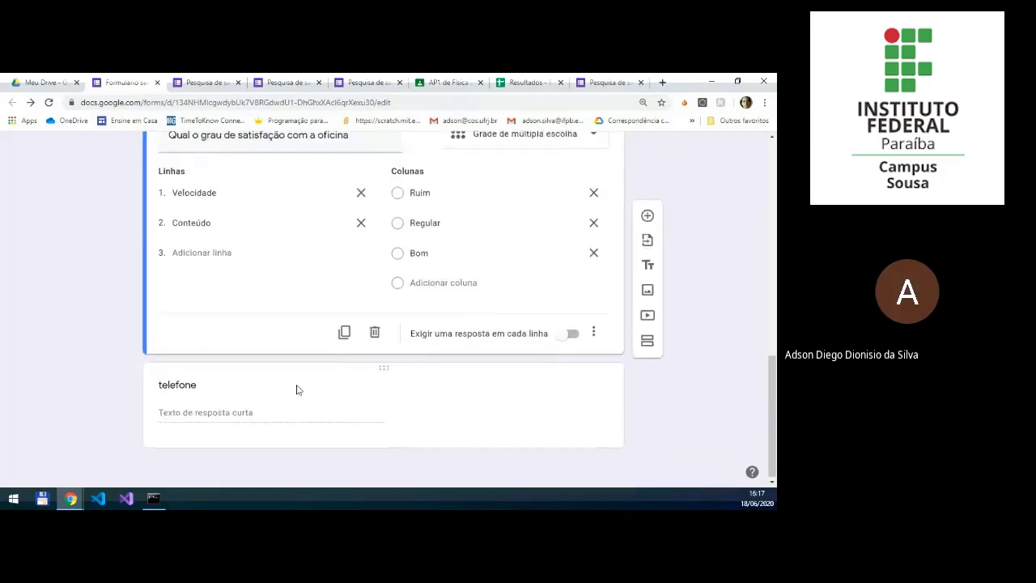
left_click(649, 221)
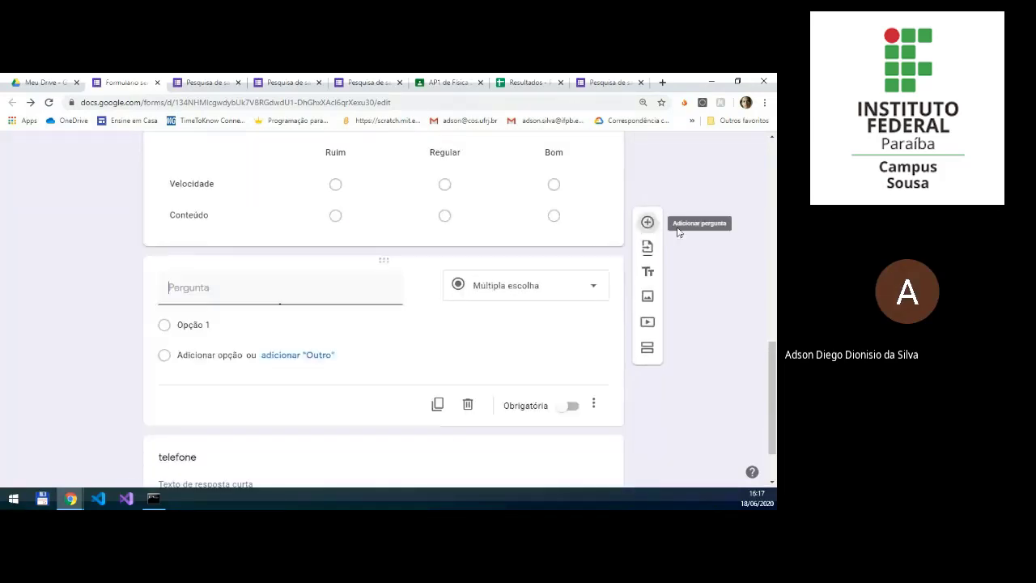
left_click(565, 289)
scroll(534, 340, "down", 1)
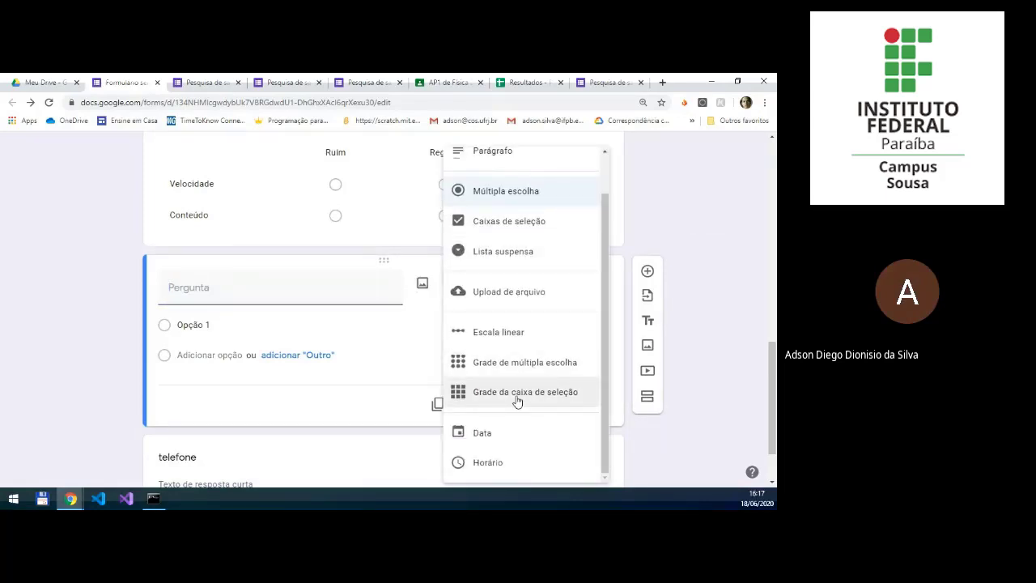
left_click(517, 392)
Step: Title the new checkbox grid question "Quais dispositivos você utiliza?"
left_click(308, 293)
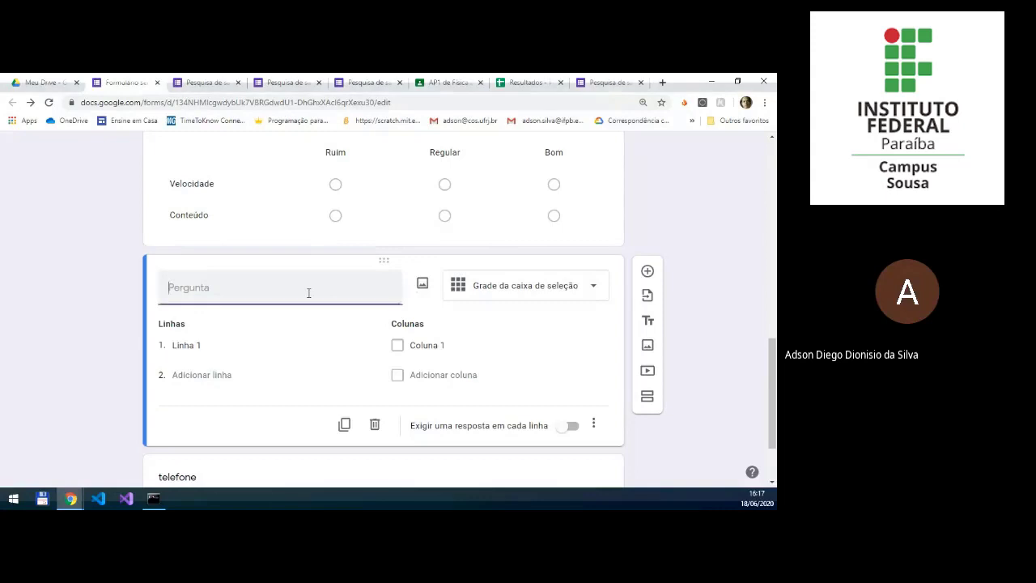
type("Quais dispositivos você utiliza")
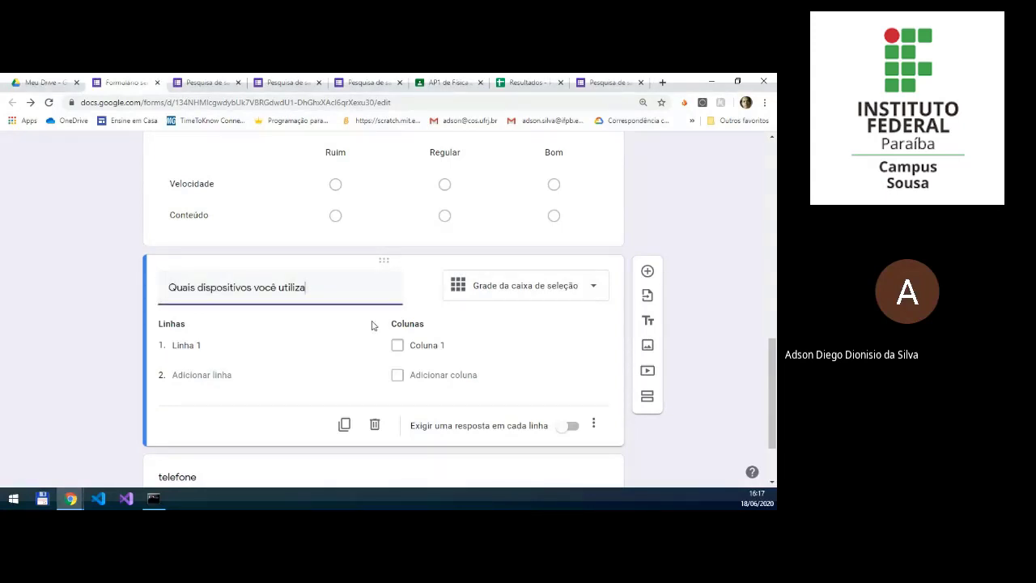
type("?")
Step: Name the checkbox grid's two rows "Assistir a oficina" and "Realizar as atividades da oficina"
left_click(240, 351)
type("Assistir a o")
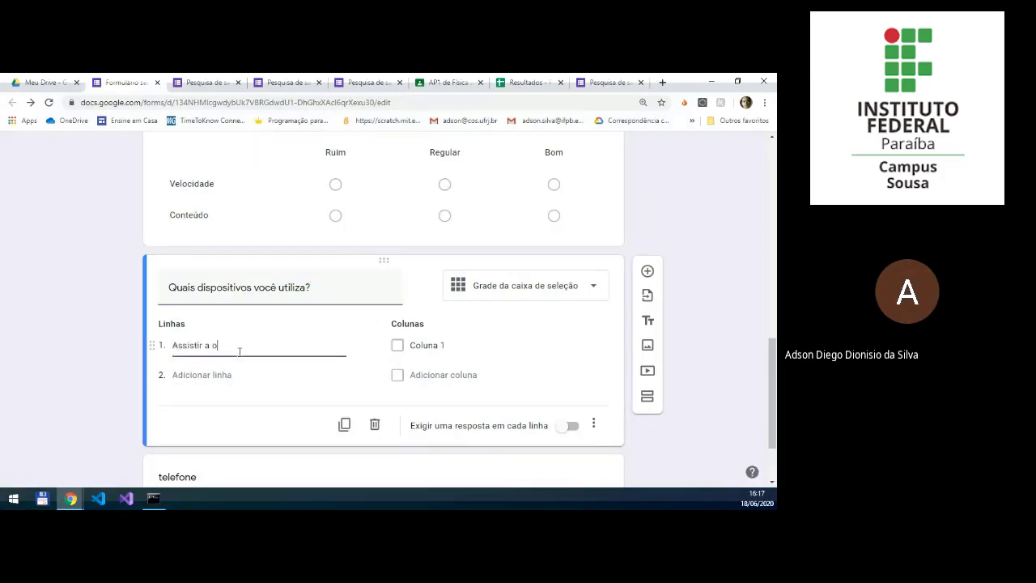
type("ficina")
left_click(203, 374)
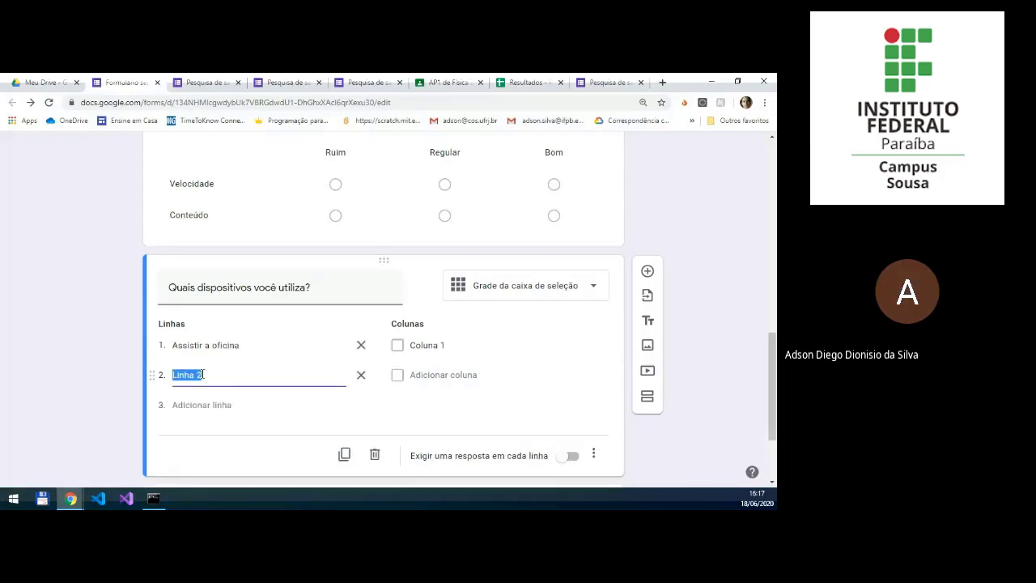
type("Realizar as atividades da oficina")
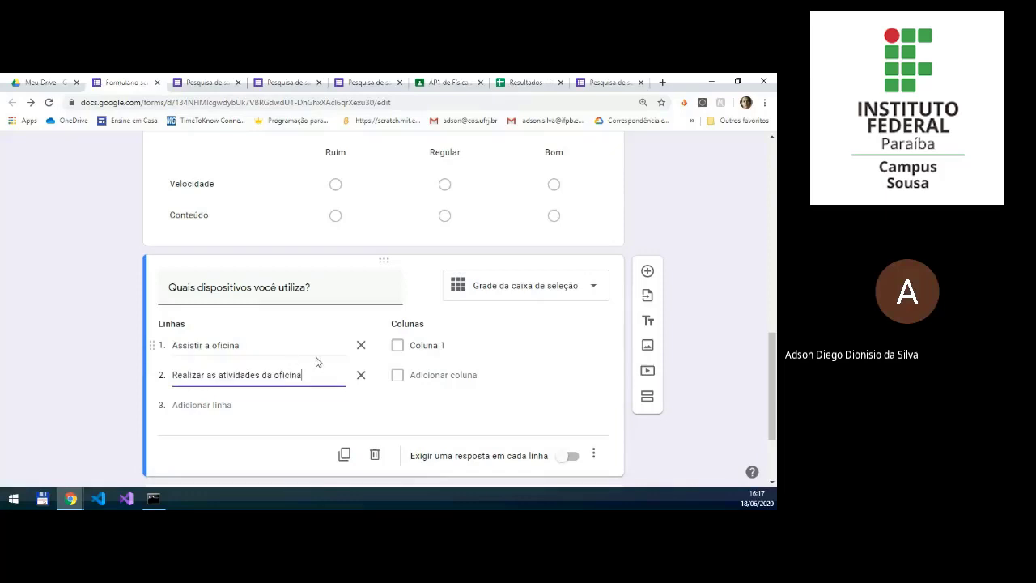
Step: Set the checkbox grid's columns to "Noteobook", "PC" and "Celular"
left_click(420, 346)
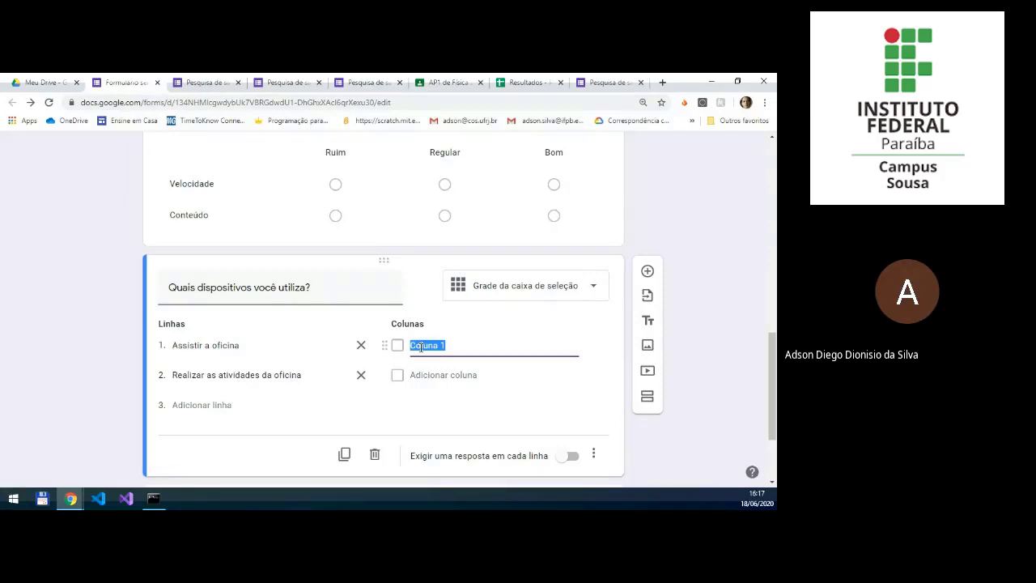
type("Notebook")
key("Return")
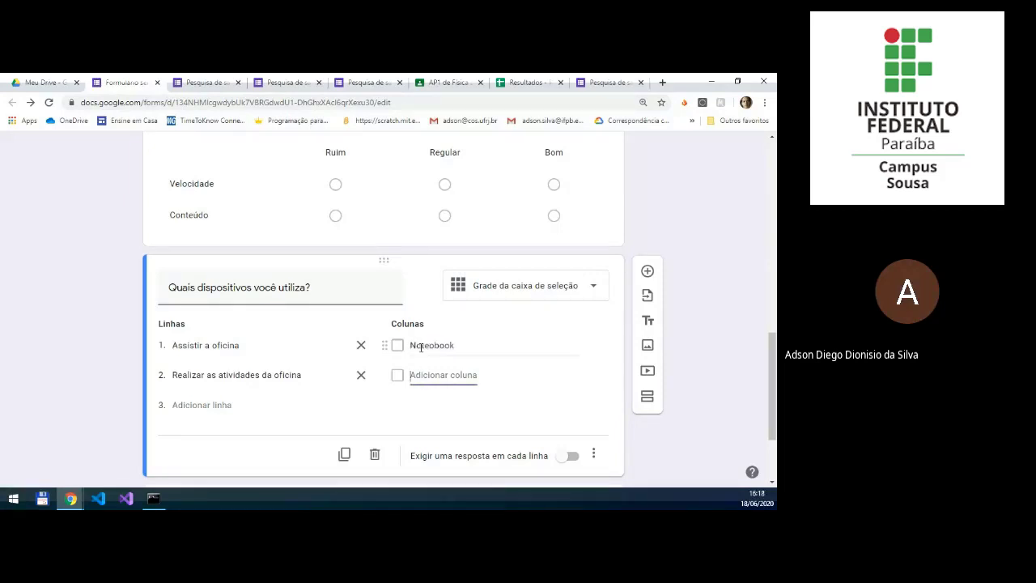
type("PC")
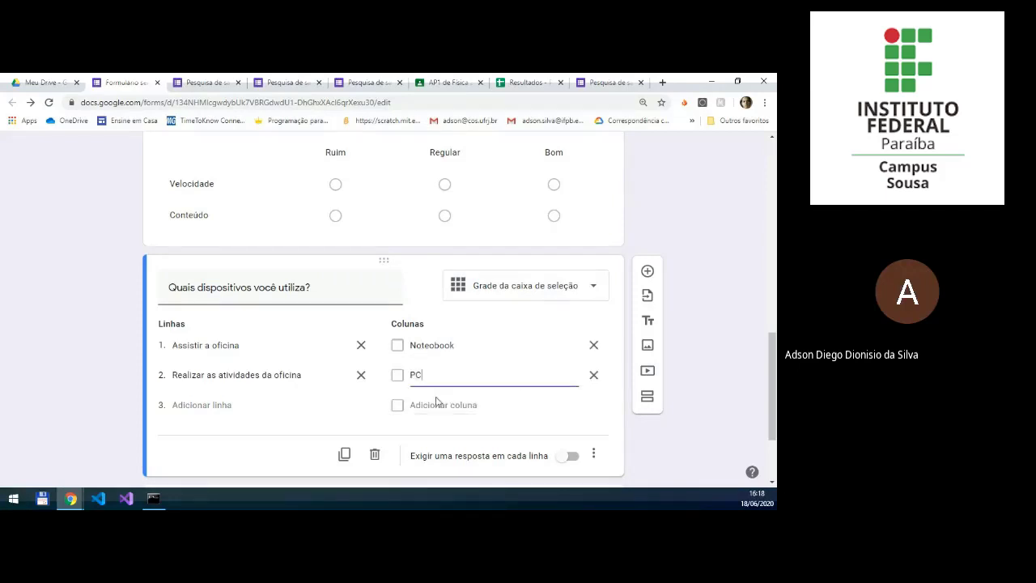
key("Return")
type("Celular")
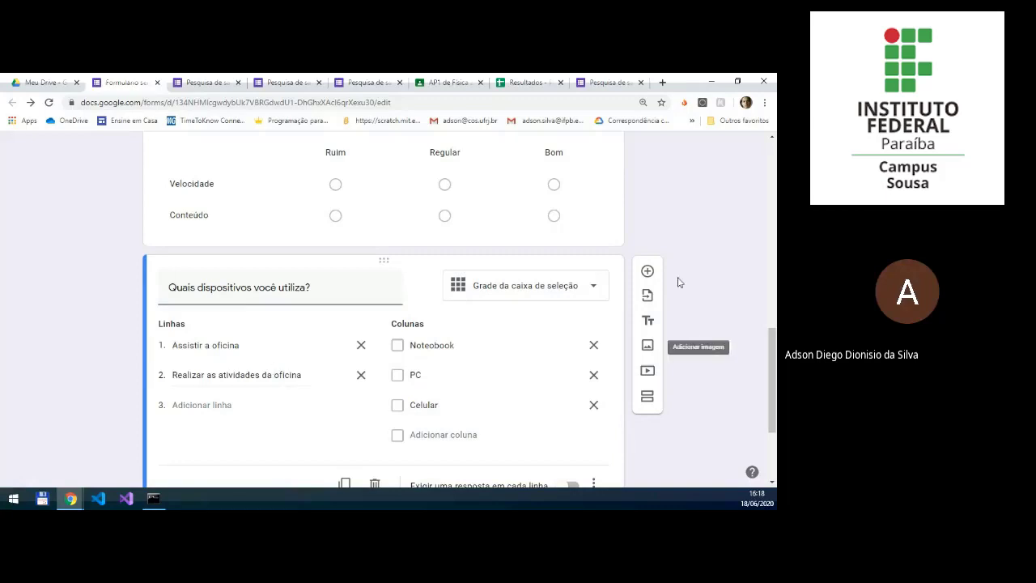
Step: Preview the form and rate "Velocidade" as "Ruim" in the satisfaction grid
scroll(611, 261, "up", 15)
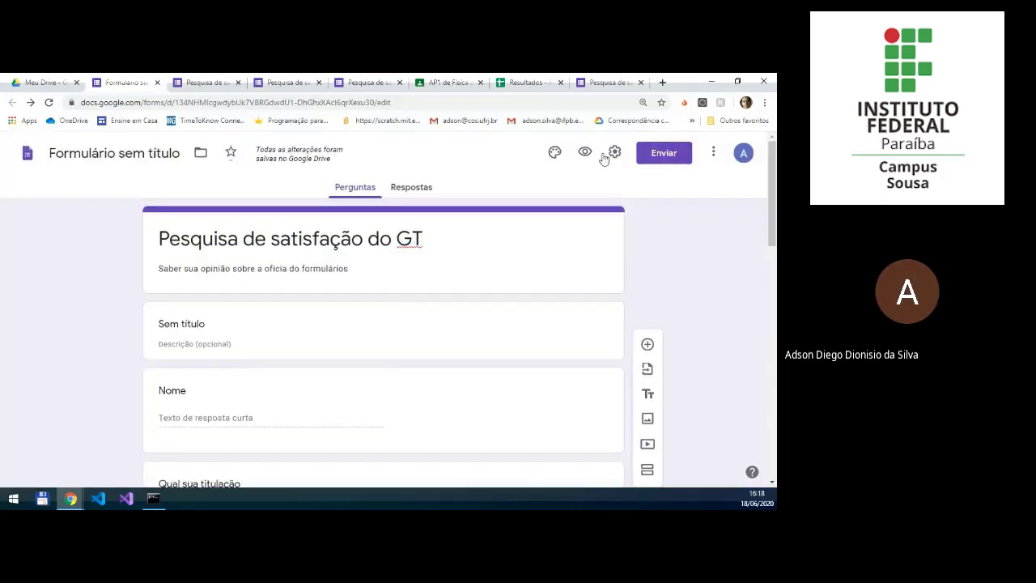
left_click(584, 152)
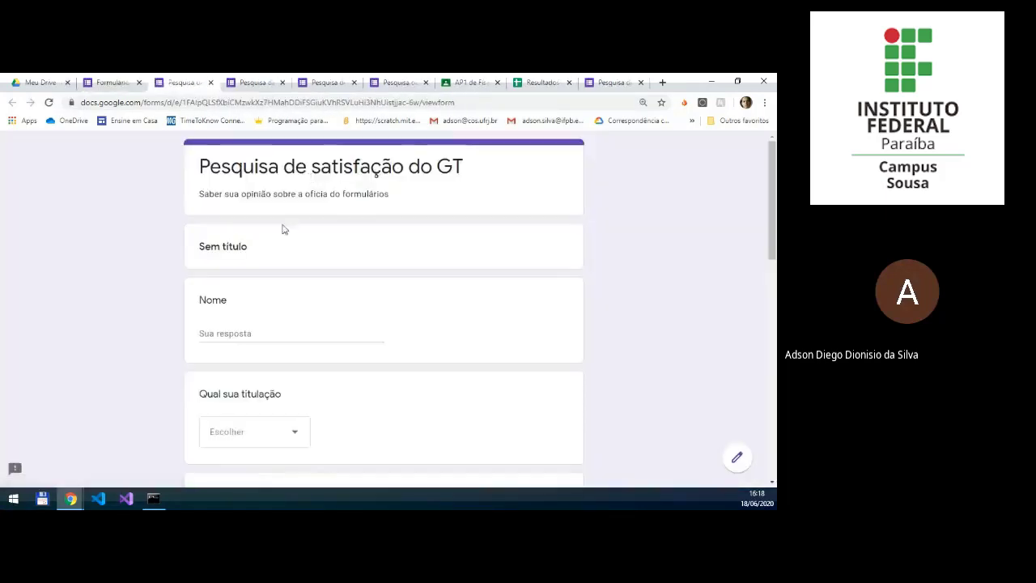
scroll(230, 291, "down", 8)
scroll(231, 304, "up", 2)
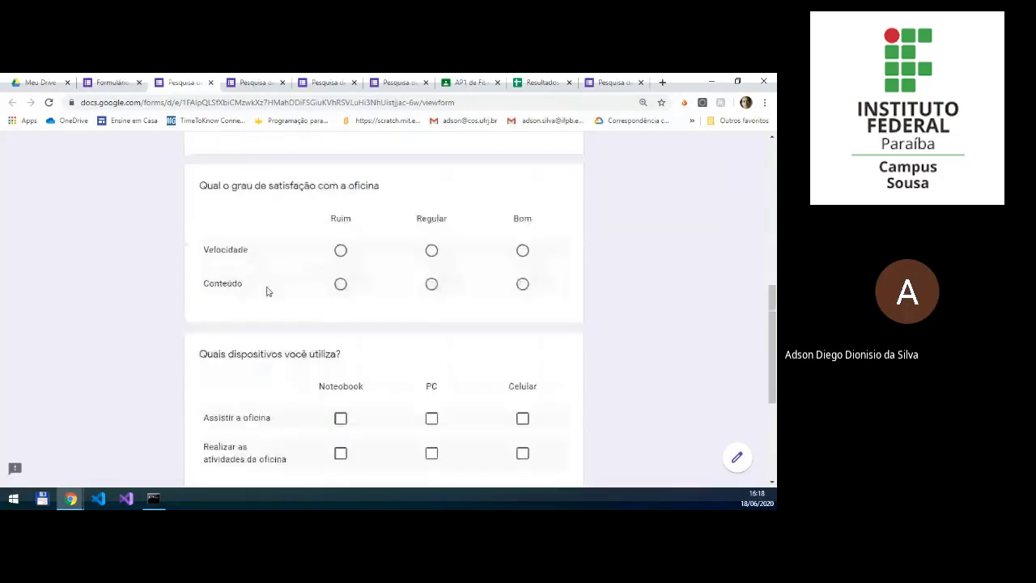
left_click(340, 285)
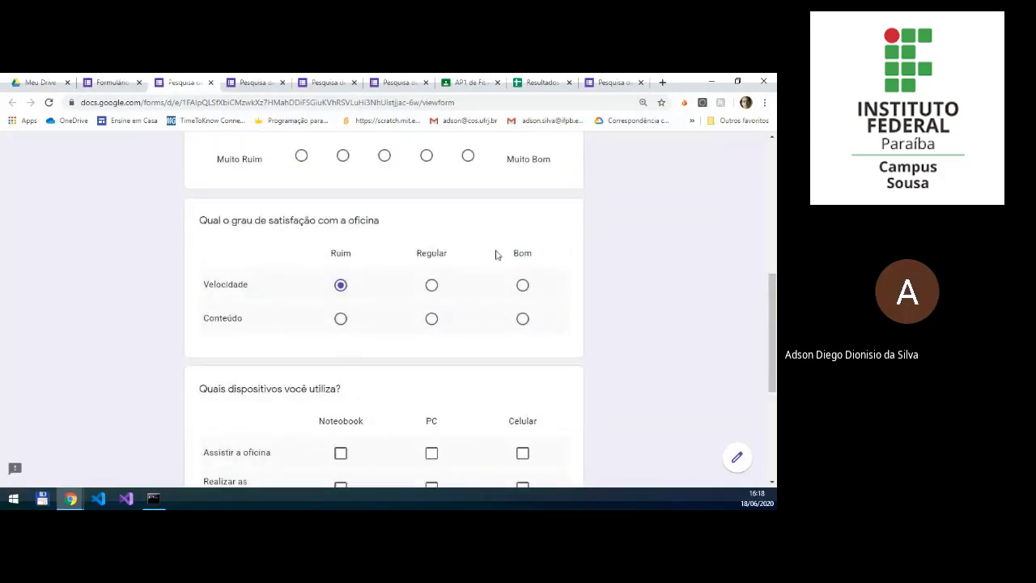
Step: Test the device grid by ticking "Celular" for "Assistir a oficina", and "Noteobook" and "PC" for "Realizar as atividades da oficina"
scroll(464, 332, "down", 2)
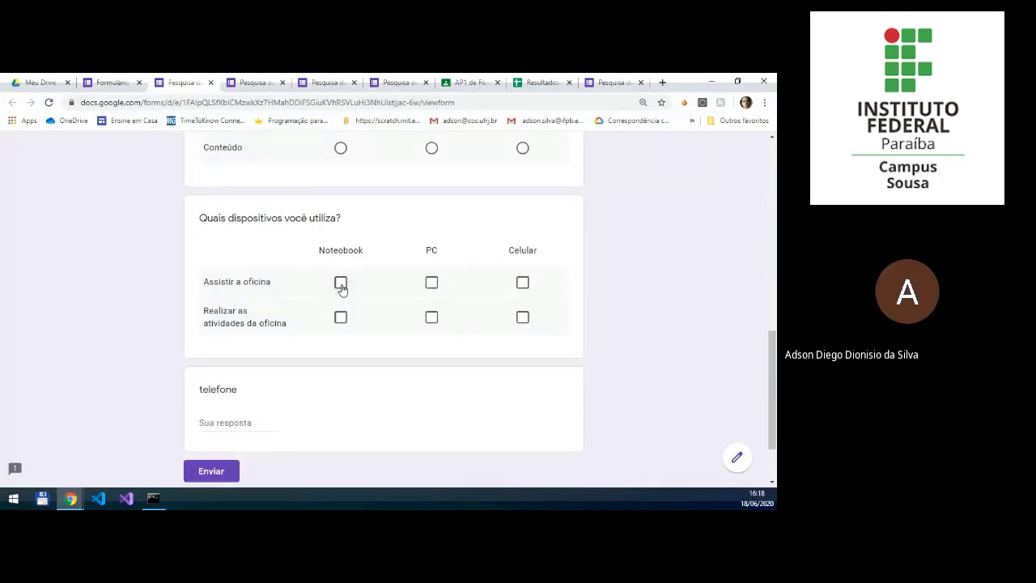
left_click(522, 281)
left_click(344, 323)
left_click(441, 322)
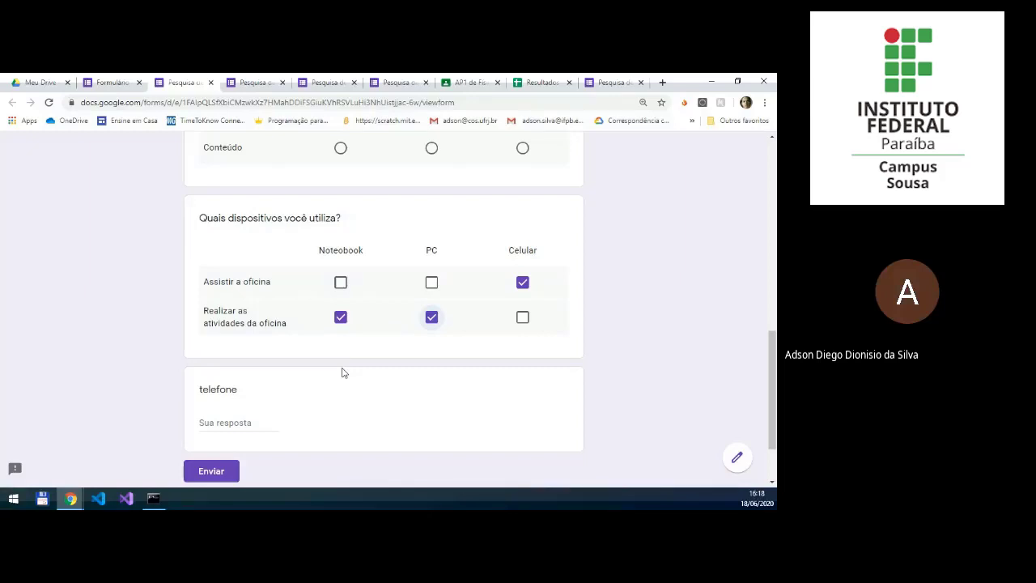
Step: Back in the form editor, add a "Data" question titled "Qual melhor dia para próxima oficina" after the device grid
left_click(112, 82)
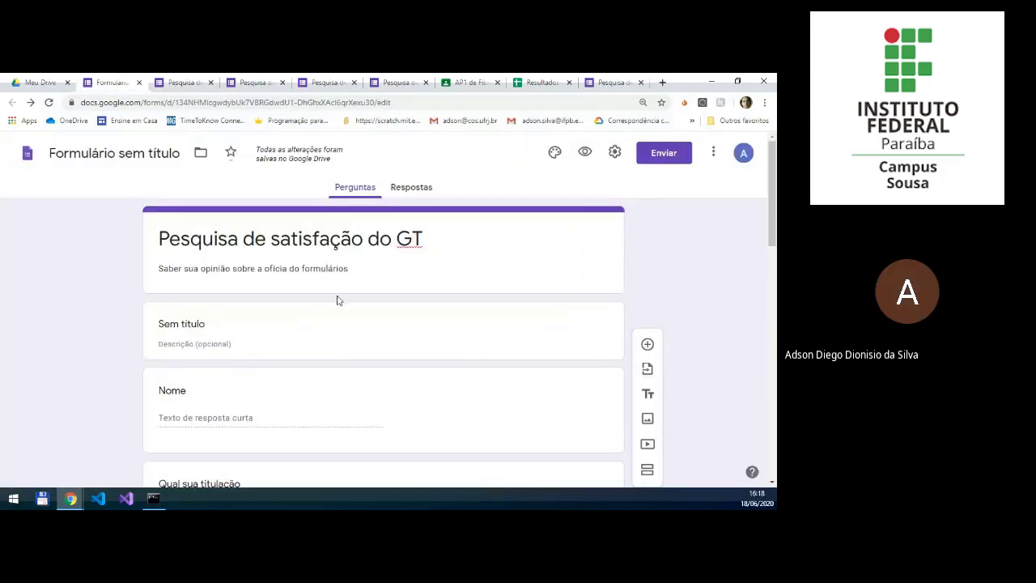
scroll(479, 326, "down", 10)
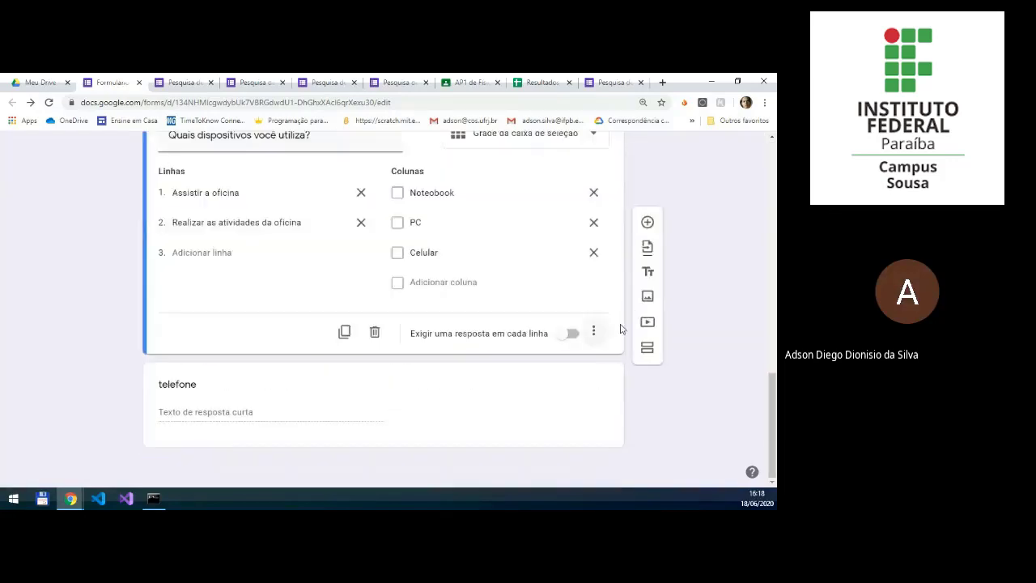
left_click(647, 222)
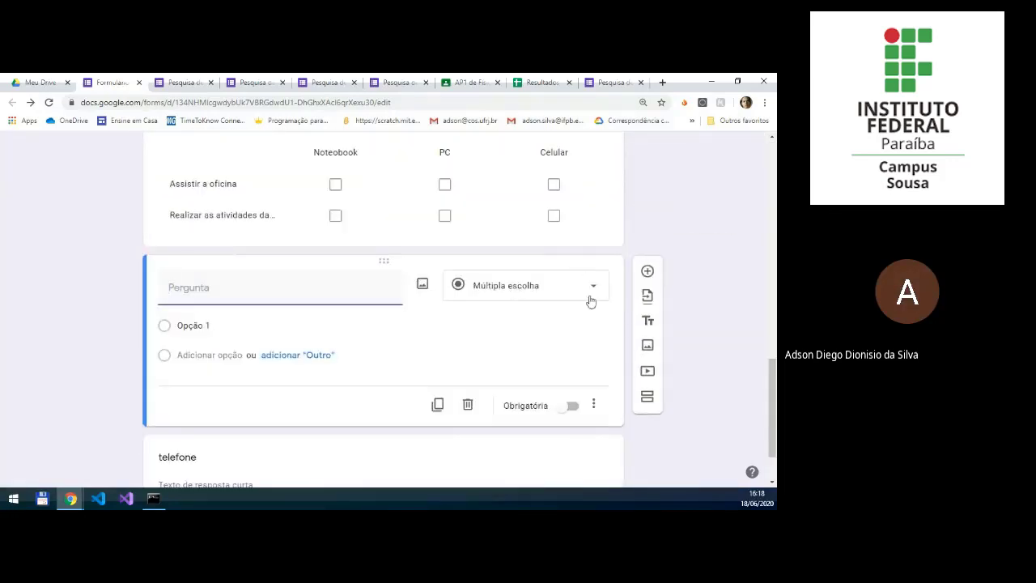
left_click(591, 301)
scroll(569, 361, "down", 1)
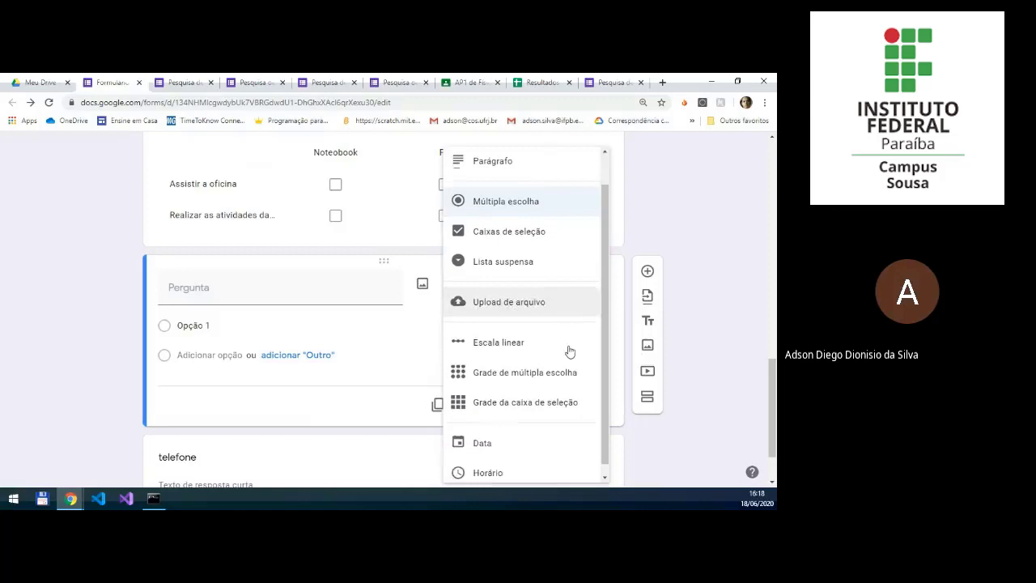
left_click(500, 431)
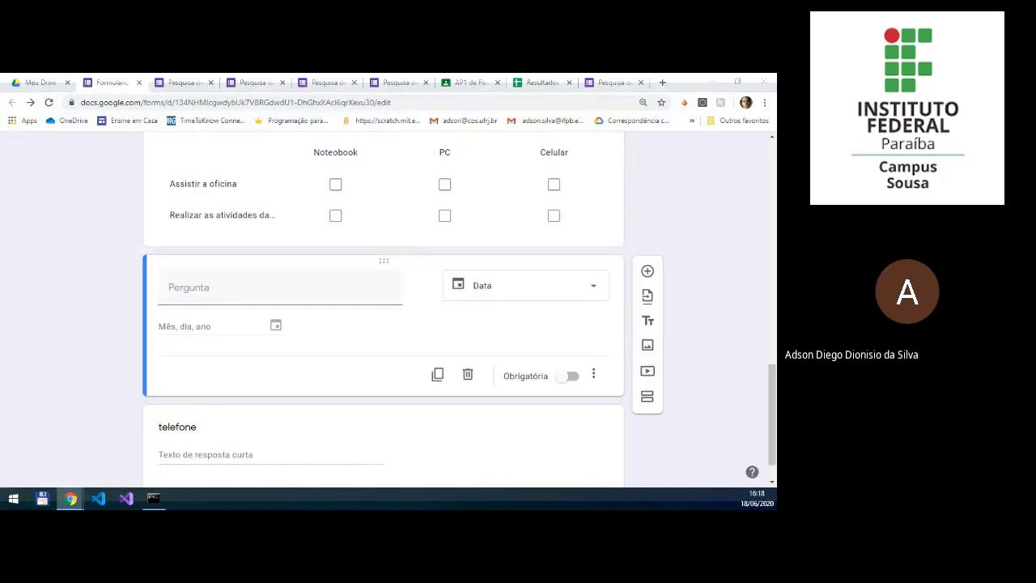
left_click(335, 298)
type("Qual melhor dia para próxima oficina")
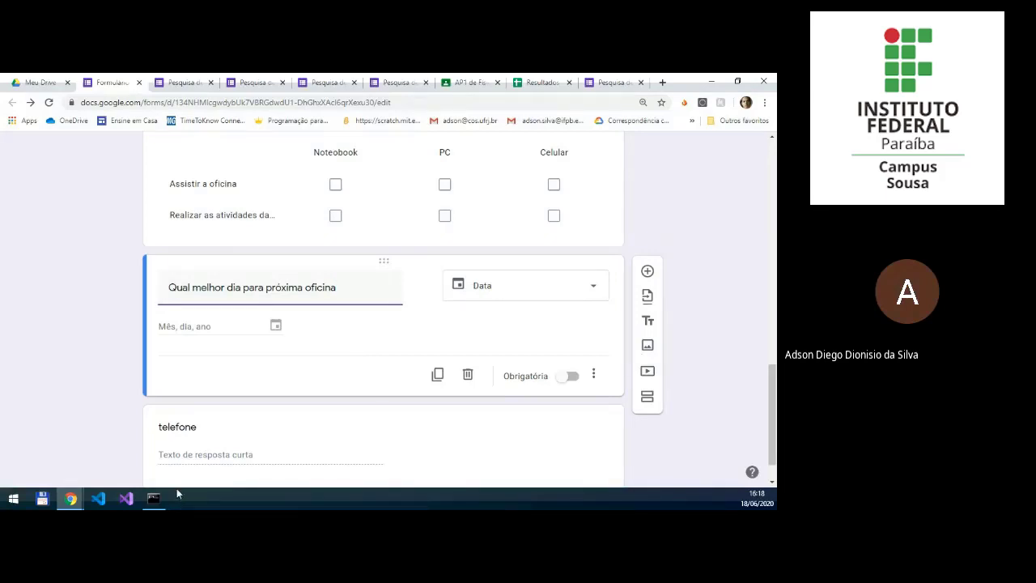
Step: Add a "Horário" question titled "Qual o melhor horário para a próxima oficina" below the date question
left_click(645, 270)
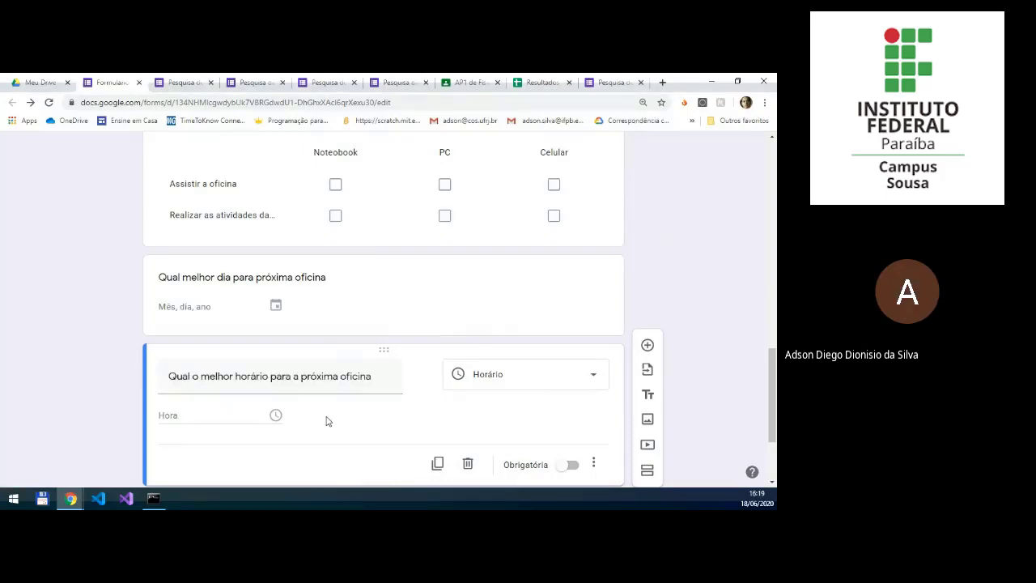
scroll(696, 247, "down", 3)
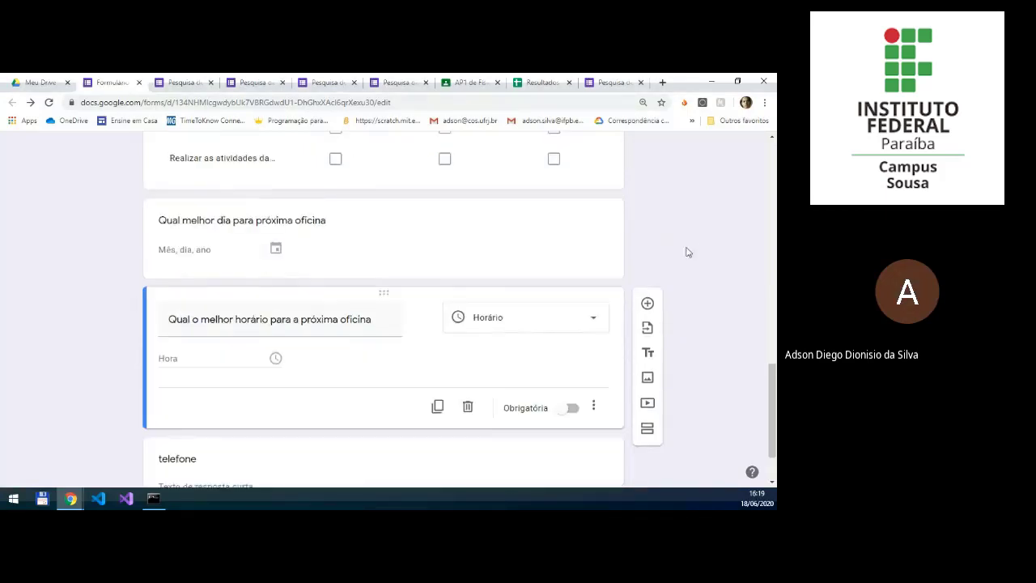
Step: Look back over the form's questions and open the options for sending the form by e-mail
scroll(525, 320, "up", 6)
scroll(522, 317, "up", 3)
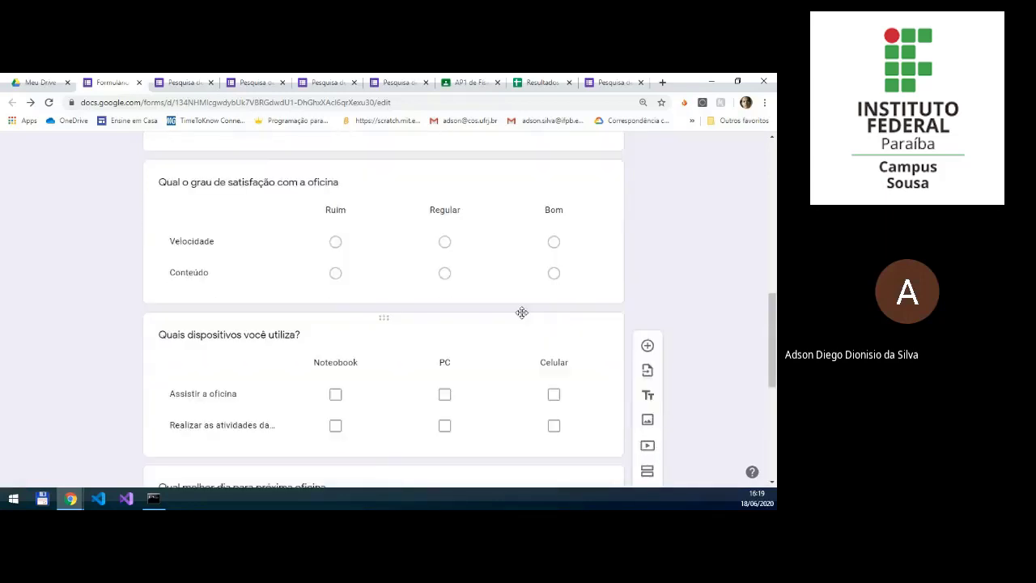
scroll(522, 318, "up", 1)
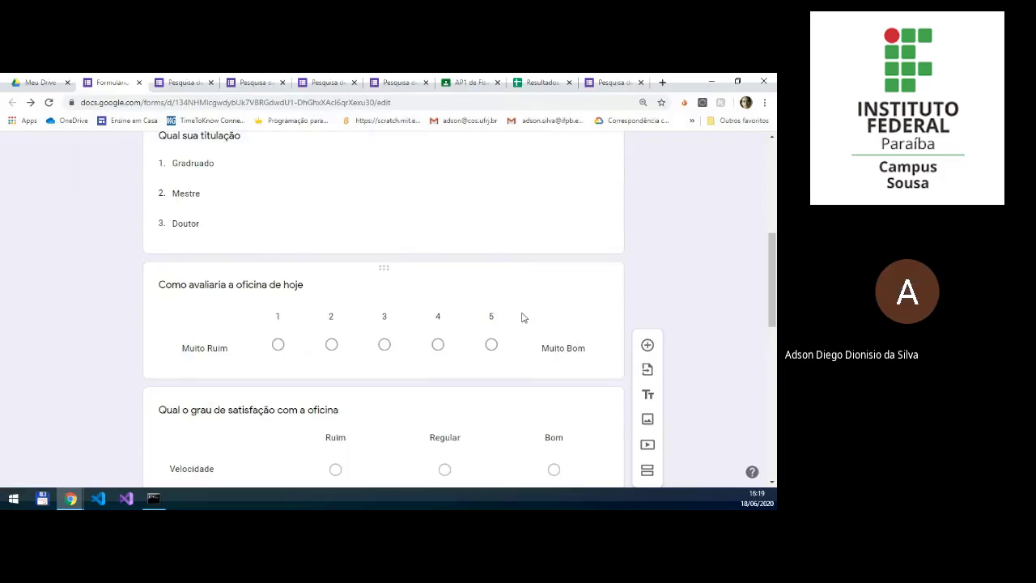
scroll(522, 318, "up", 5)
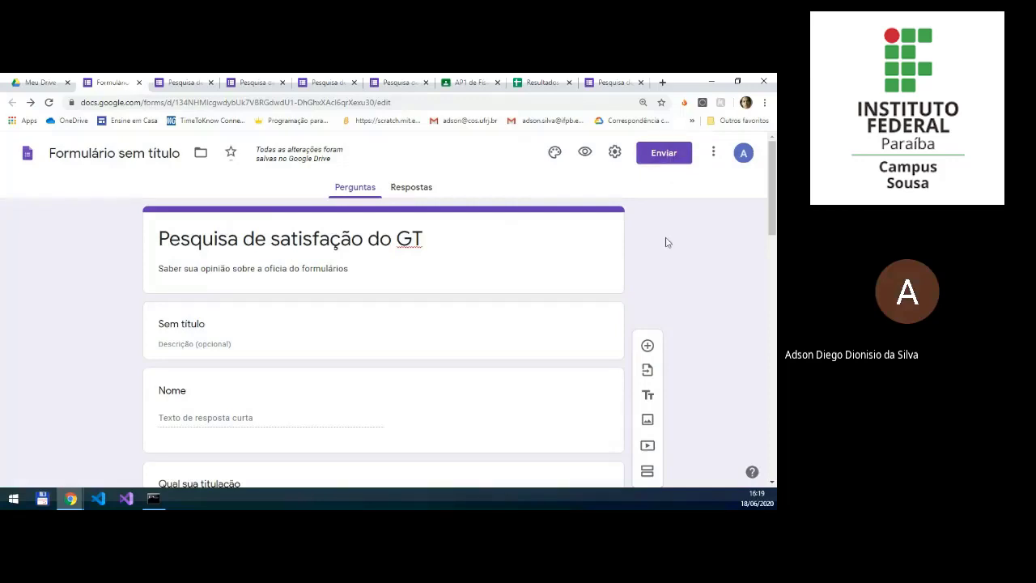
left_click(677, 160)
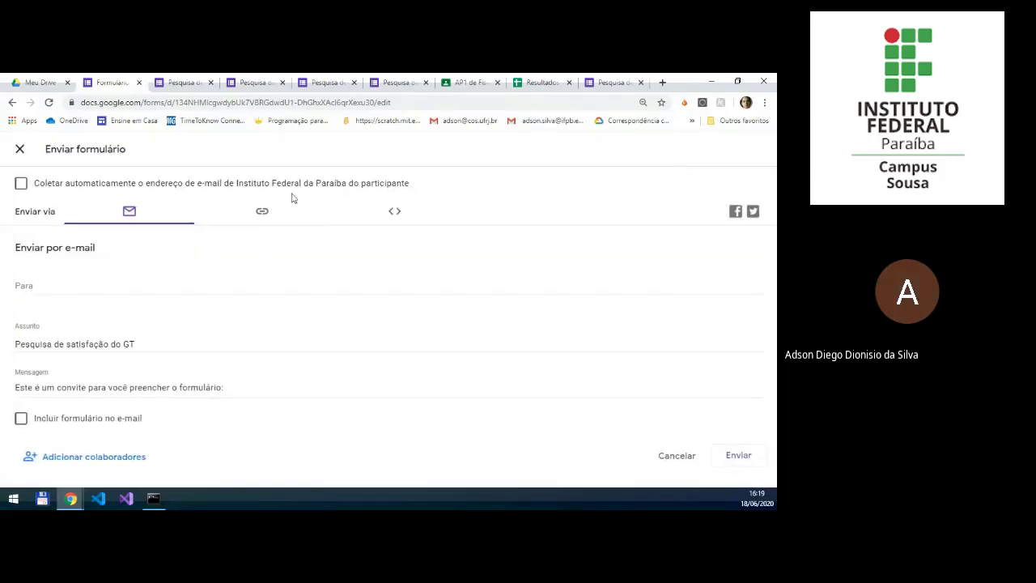
Step: Fill in the e-mail addresses of two suggested contacts as recipients of the form's e-mail invitation
left_click(83, 285)
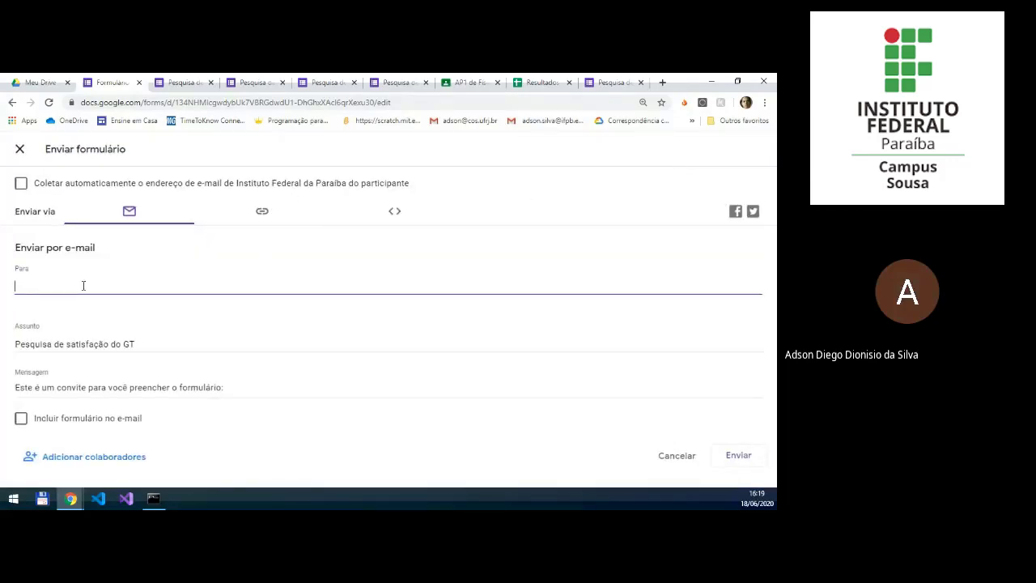
type("go")
key("BackSpace")
type("e")
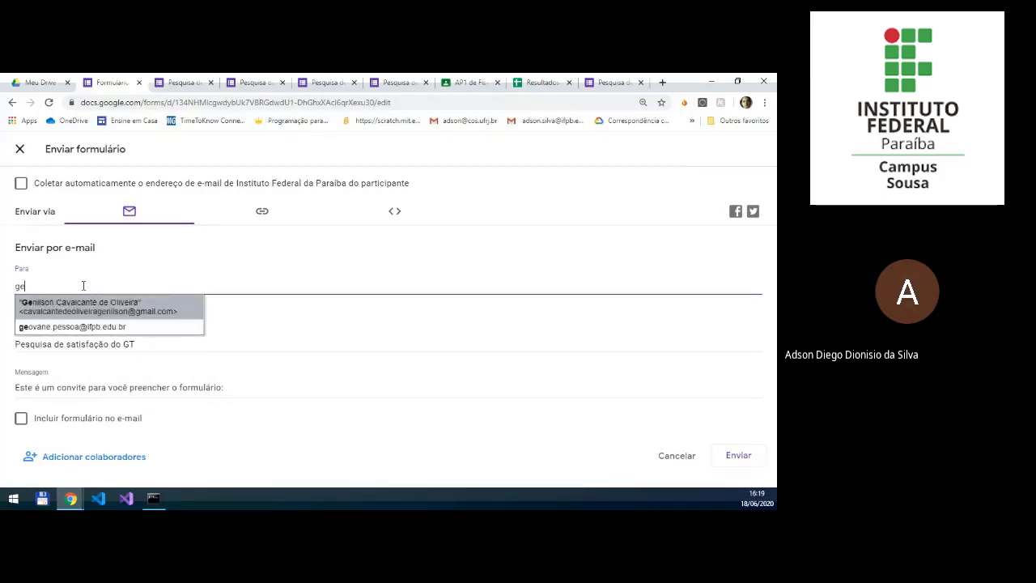
key("Down")
key("Return")
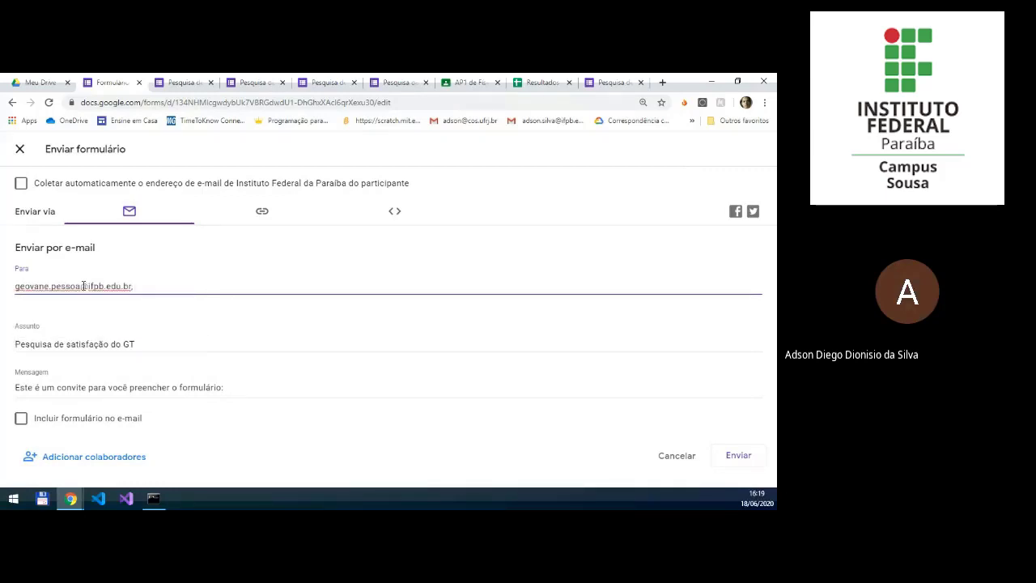
type("je")
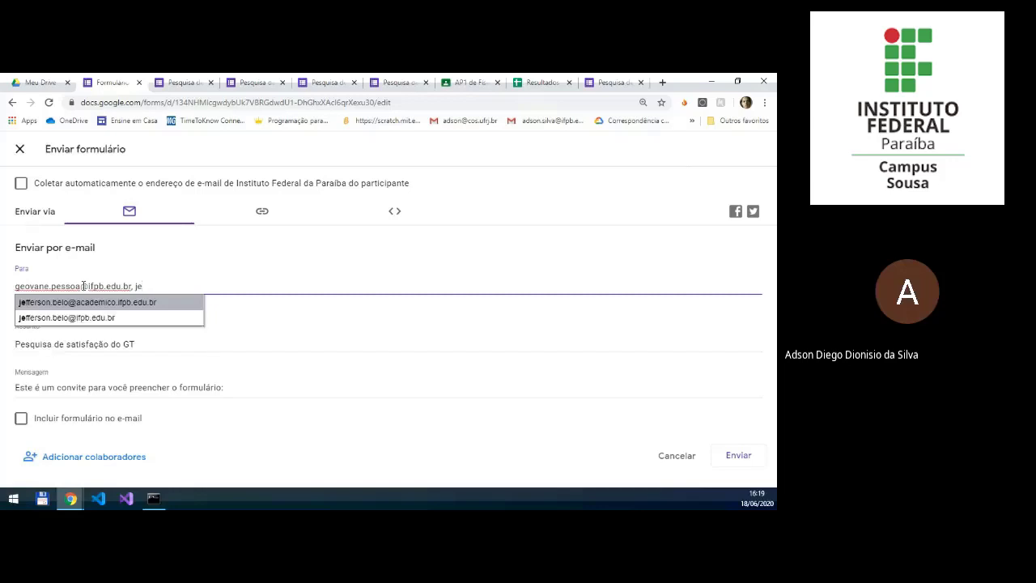
key("Return")
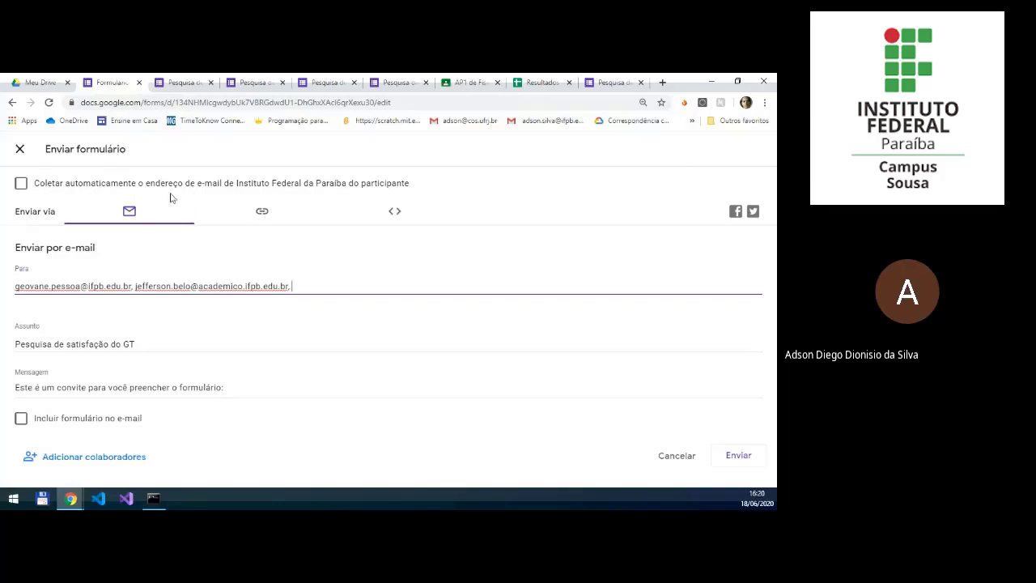
Step: Turn on automatic collection of participants' e-mail addresses, and copy the form's link as a short URL
left_click(21, 186)
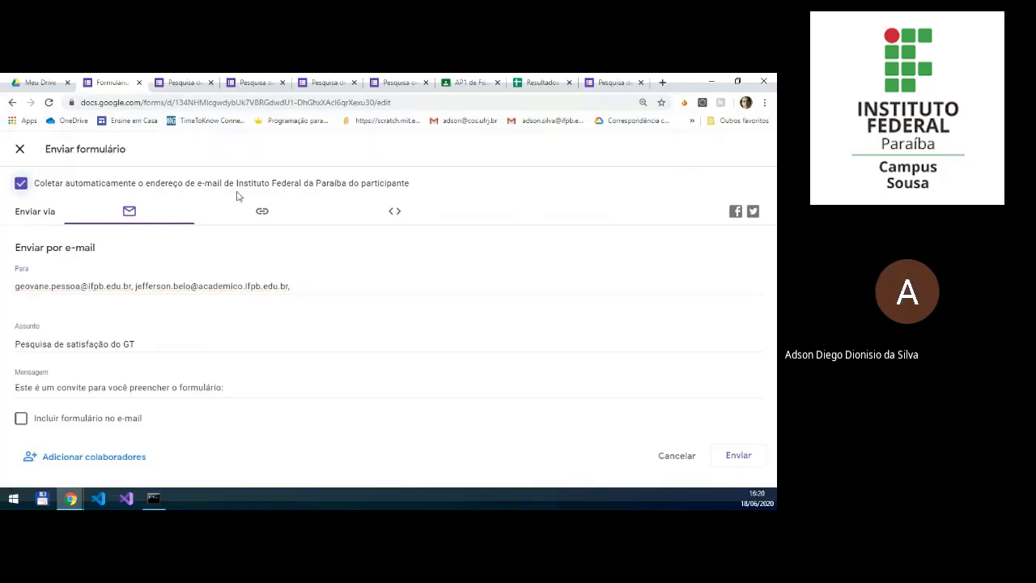
left_click(262, 212)
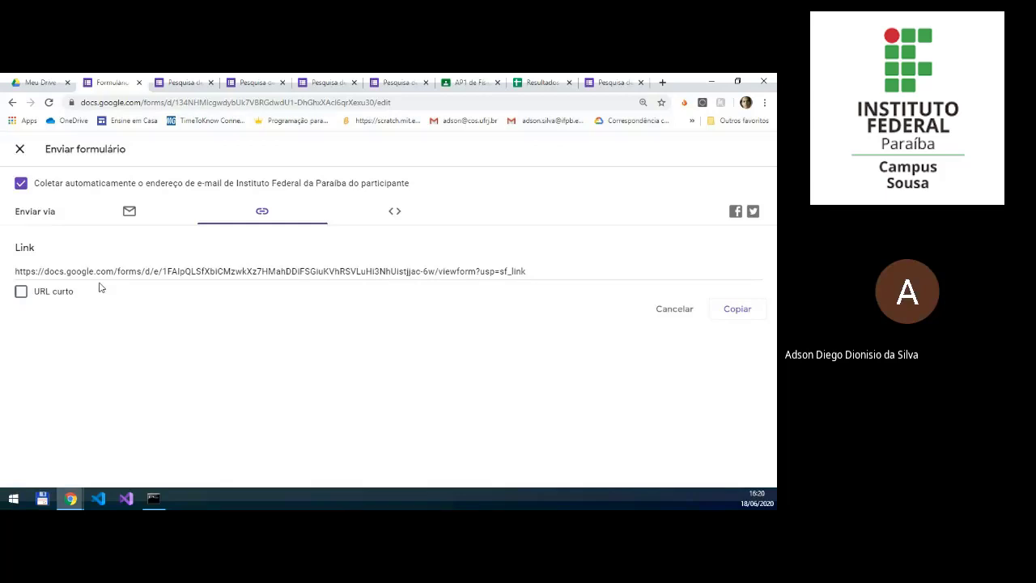
left_click(19, 292)
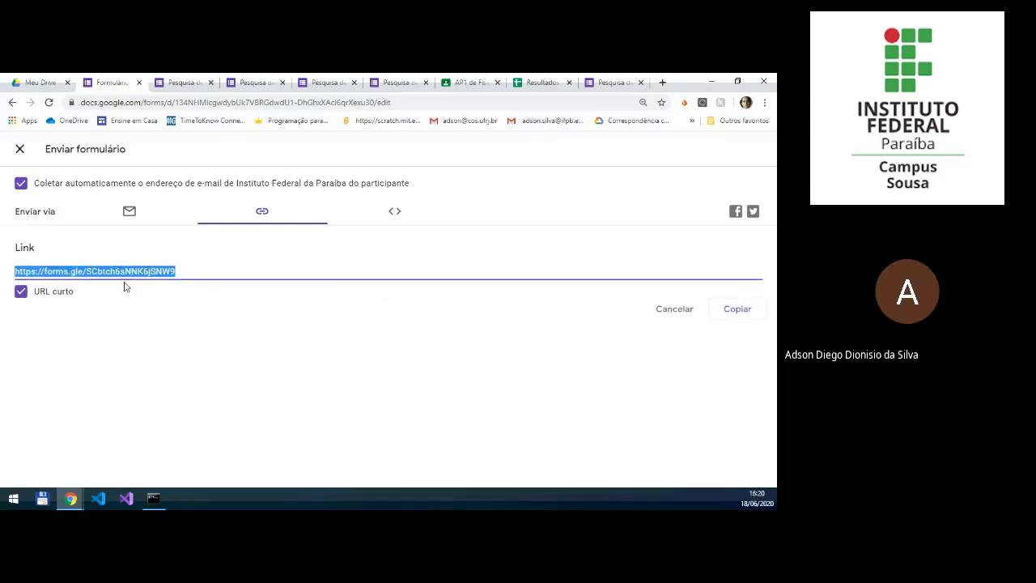
left_click(743, 310)
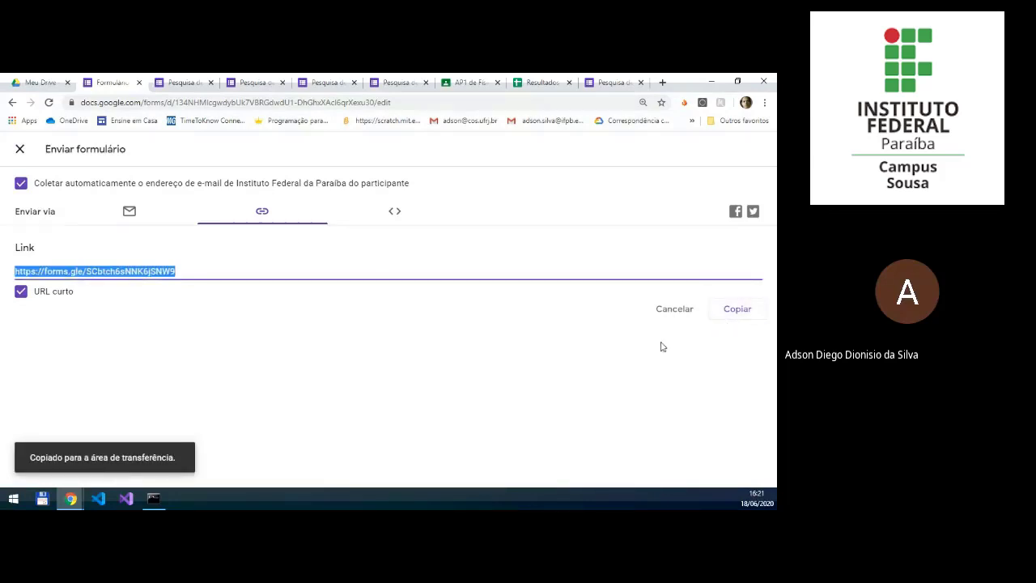
left_click(20, 152)
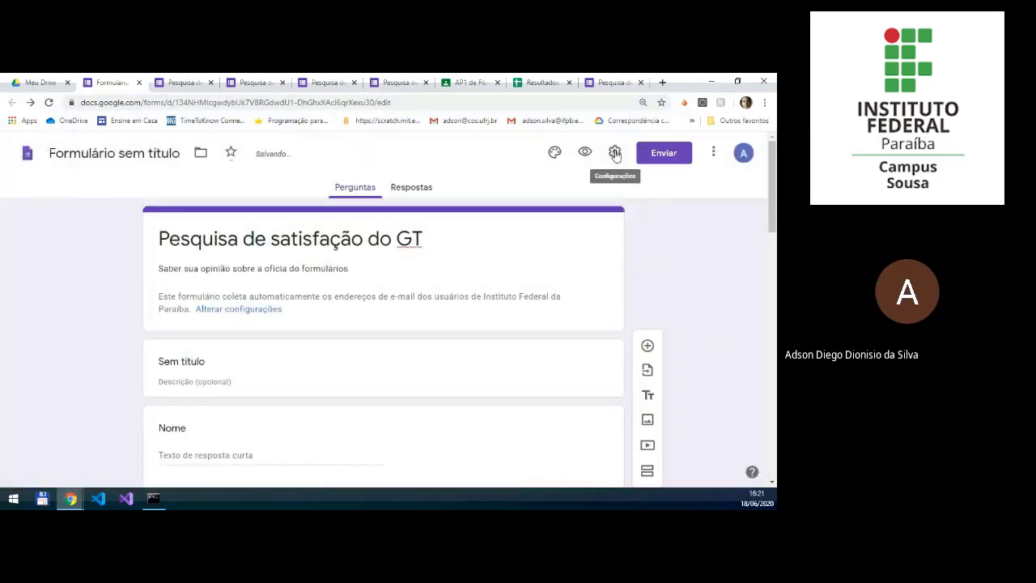
Step: Look at the test options in the form's settings and close them unchanged
left_click(615, 154)
left_click(629, 191)
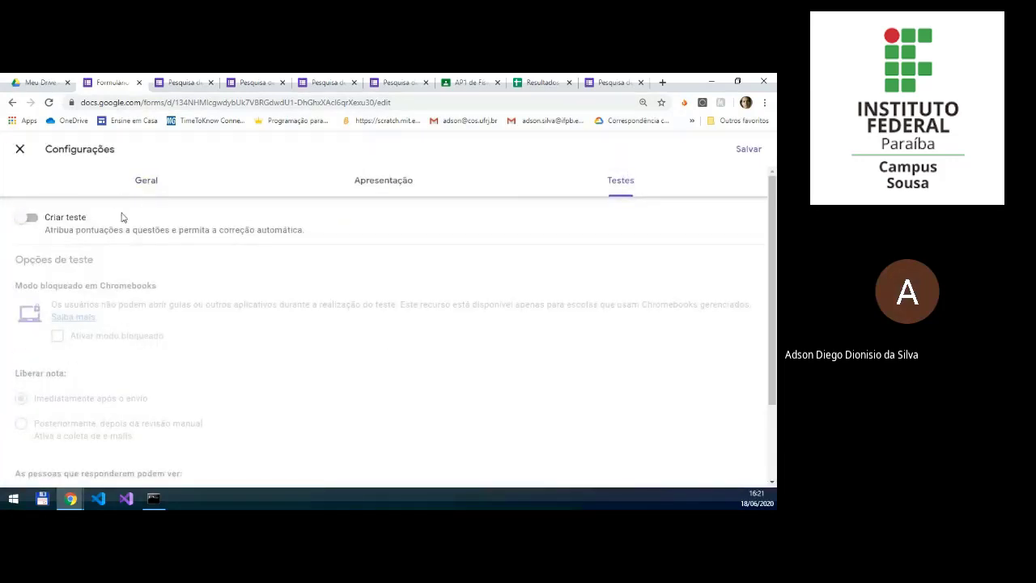
left_click(20, 149)
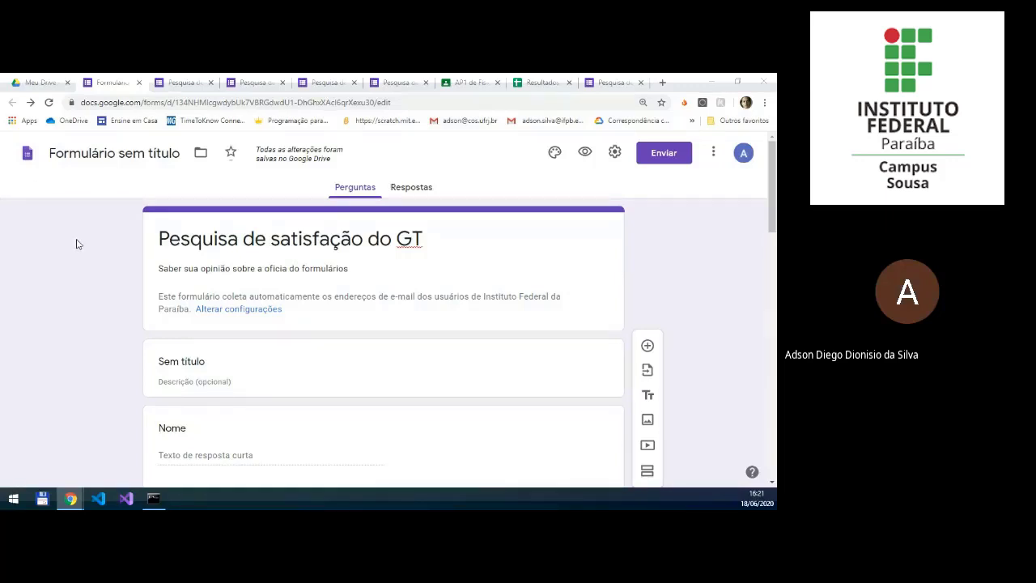
Step: Try clearing the restriction to users of Instituto Federal da Paraíba in the form's general settings, leaving them without saving
left_click(614, 153)
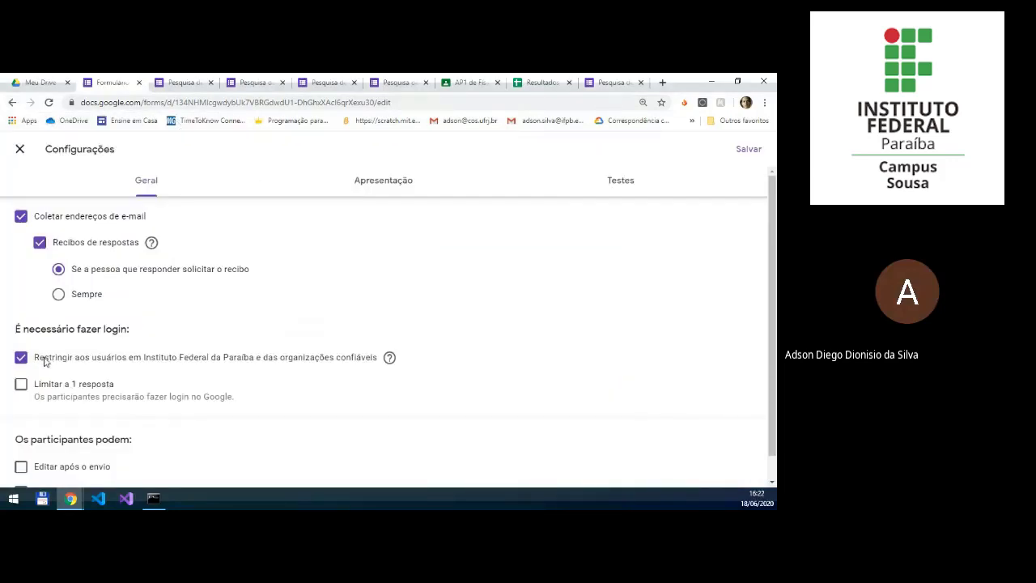
left_click(20, 150)
left_click(21, 357)
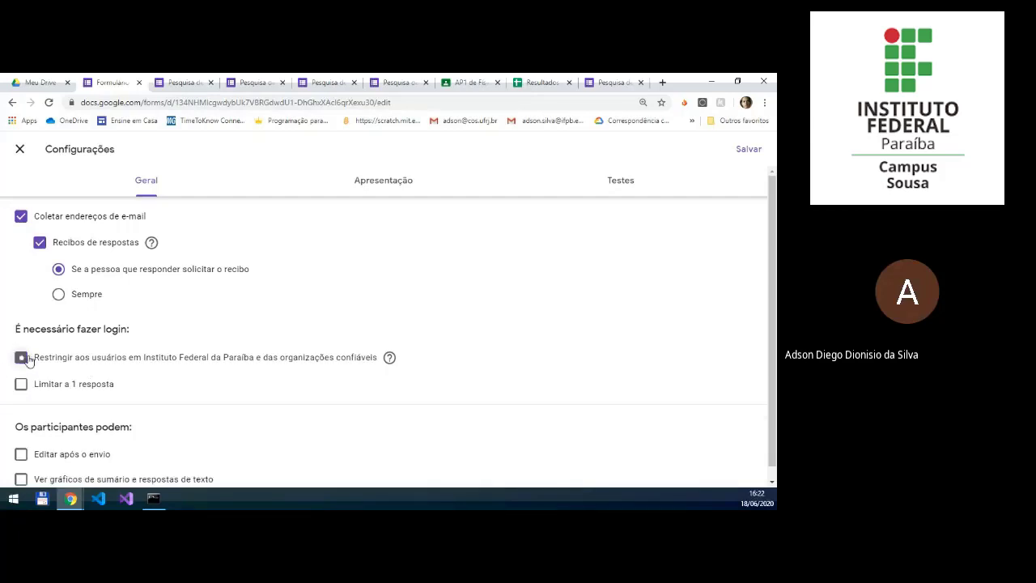
scroll(123, 384, "down", 1)
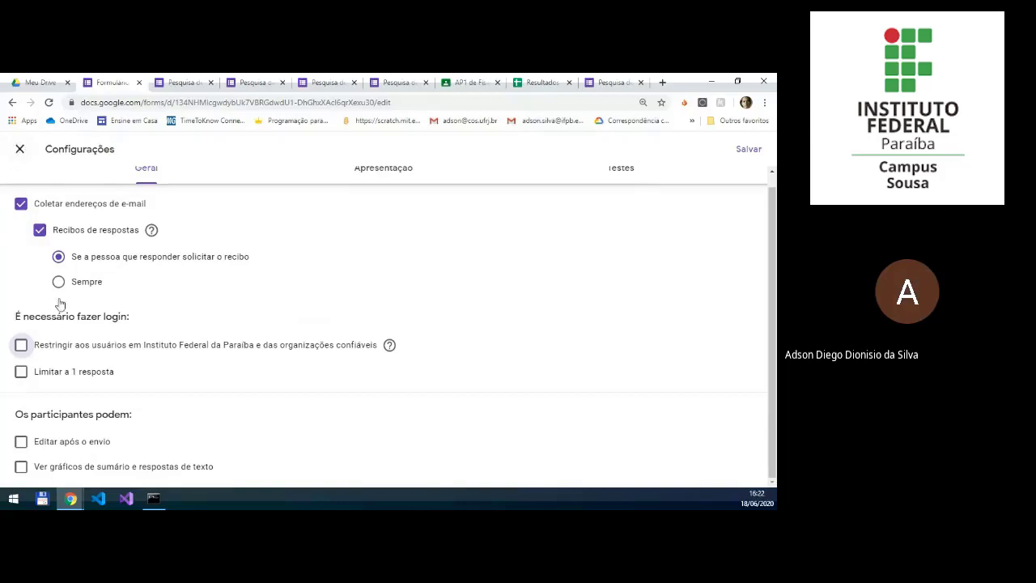
left_click(20, 149)
left_click(616, 152)
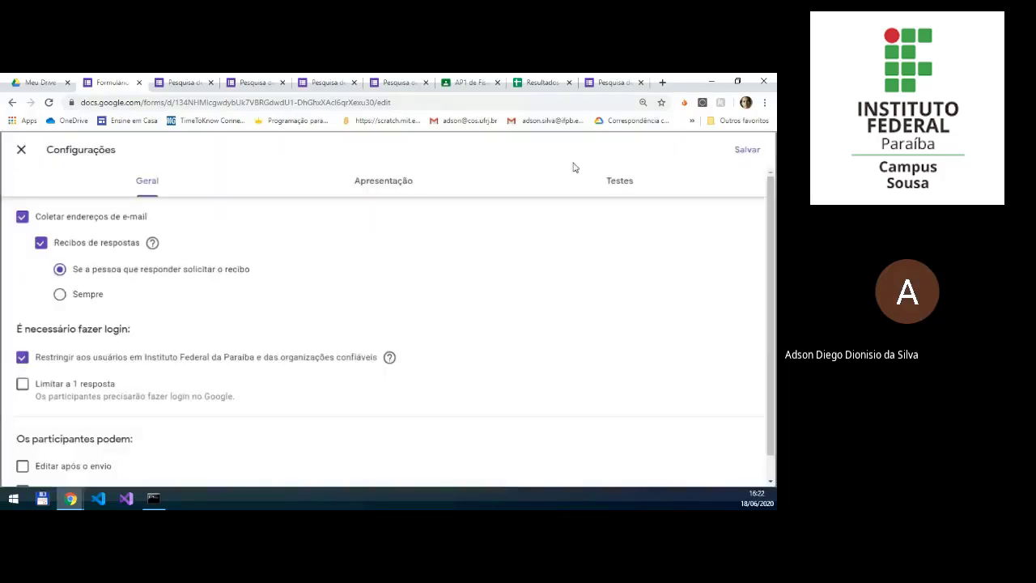
scroll(91, 334, "down", 1)
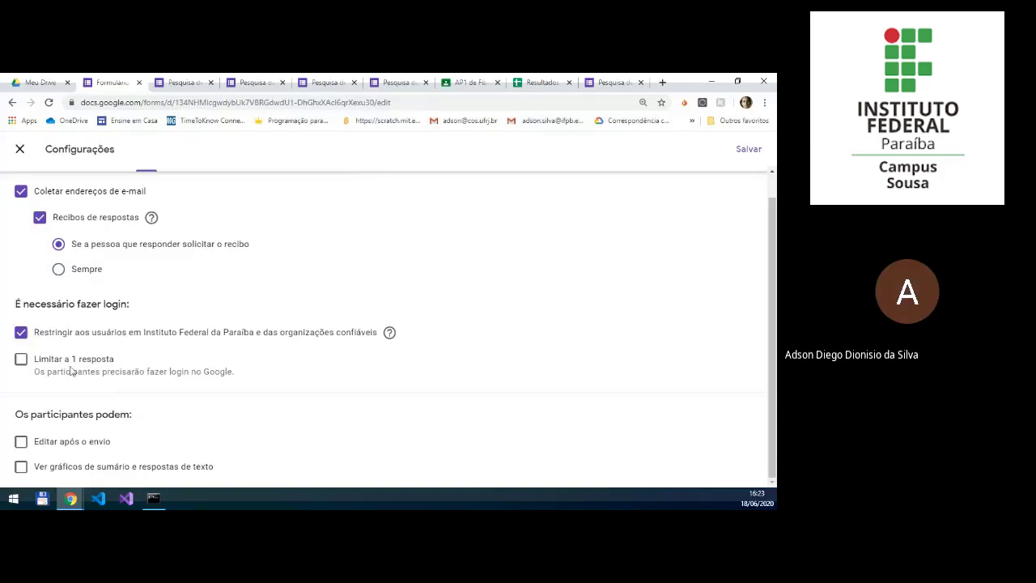
left_click(20, 333)
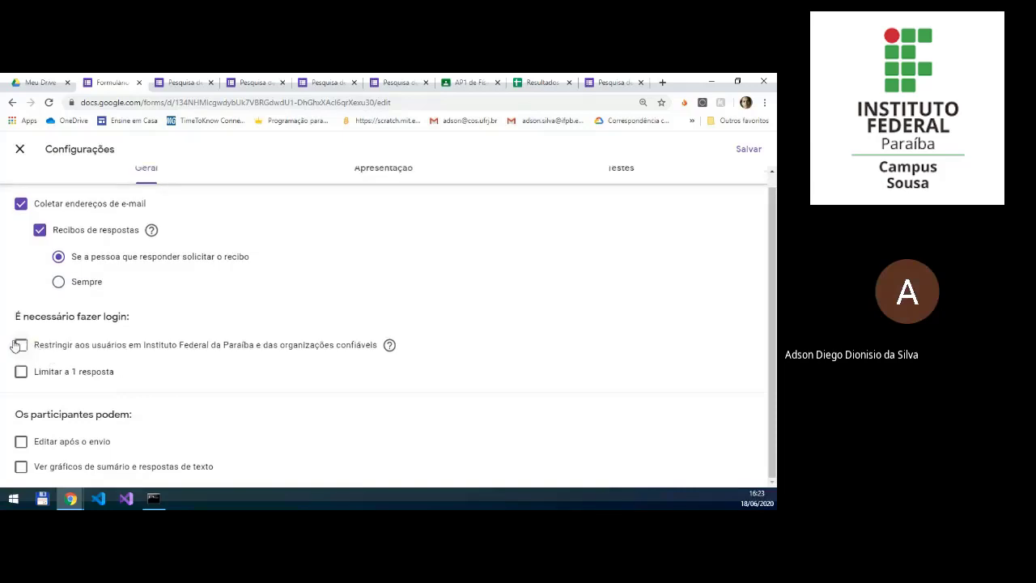
left_click(21, 149)
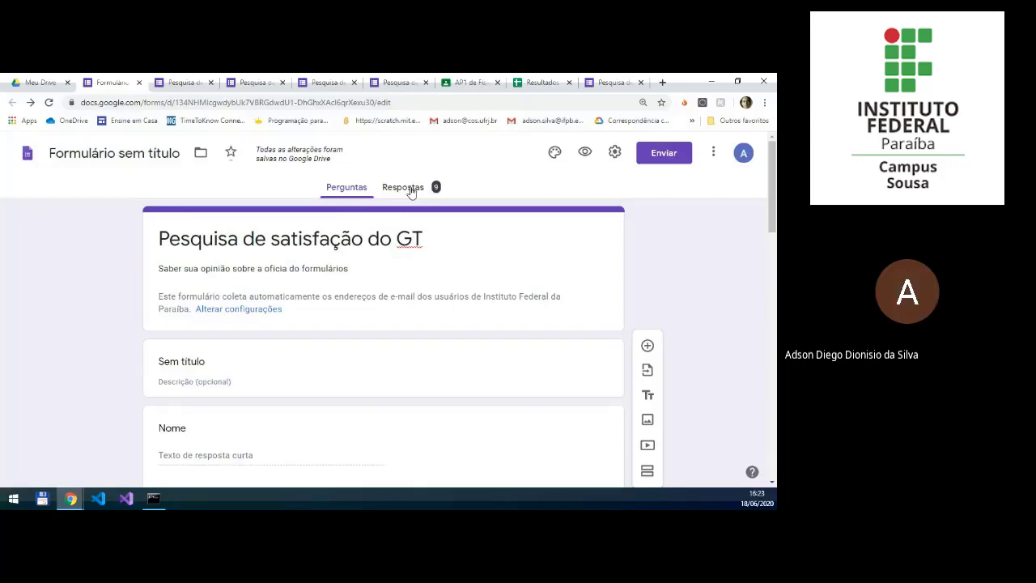
Step: Examine the survey's responses, first the summary of who responded and the answers to the "Nome" question
left_click(411, 191)
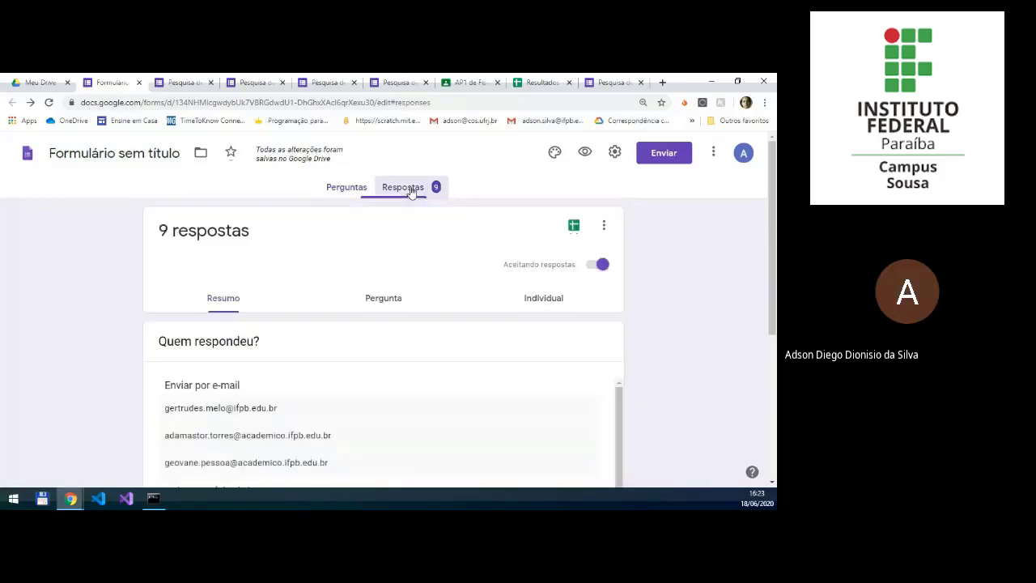
scroll(304, 321, "down", 1)
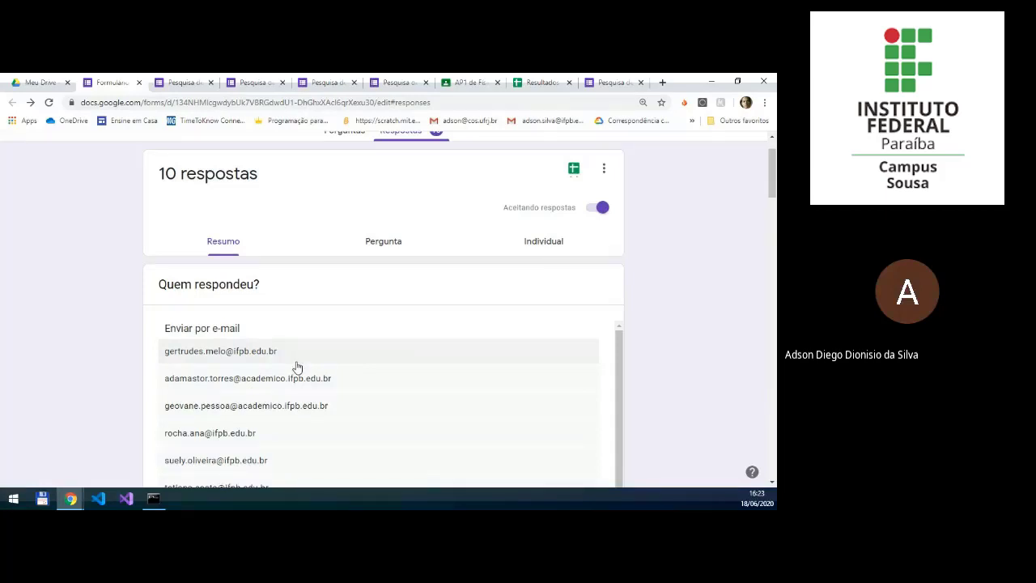
scroll(255, 374, "down", 1)
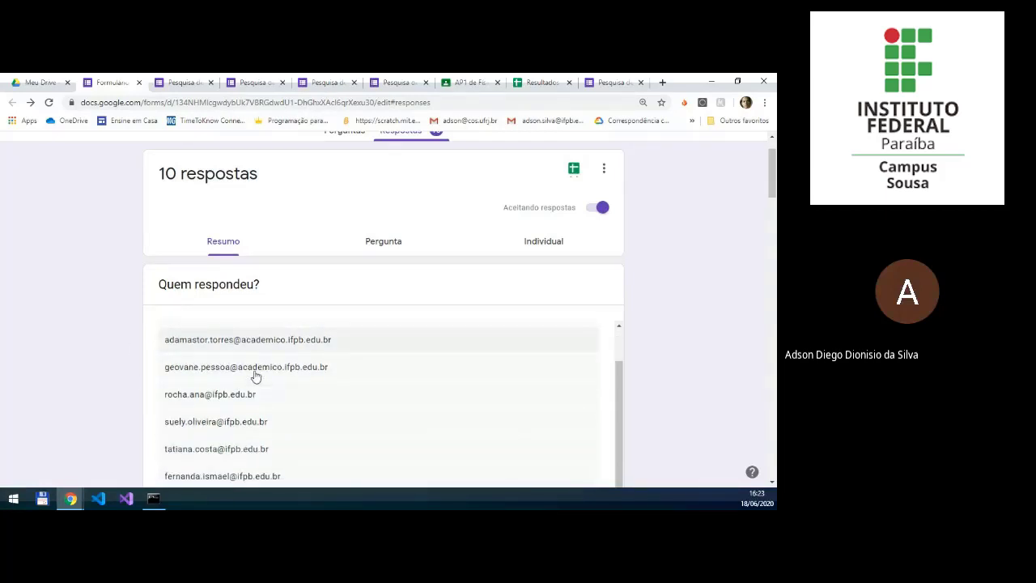
scroll(267, 356, "up", 1)
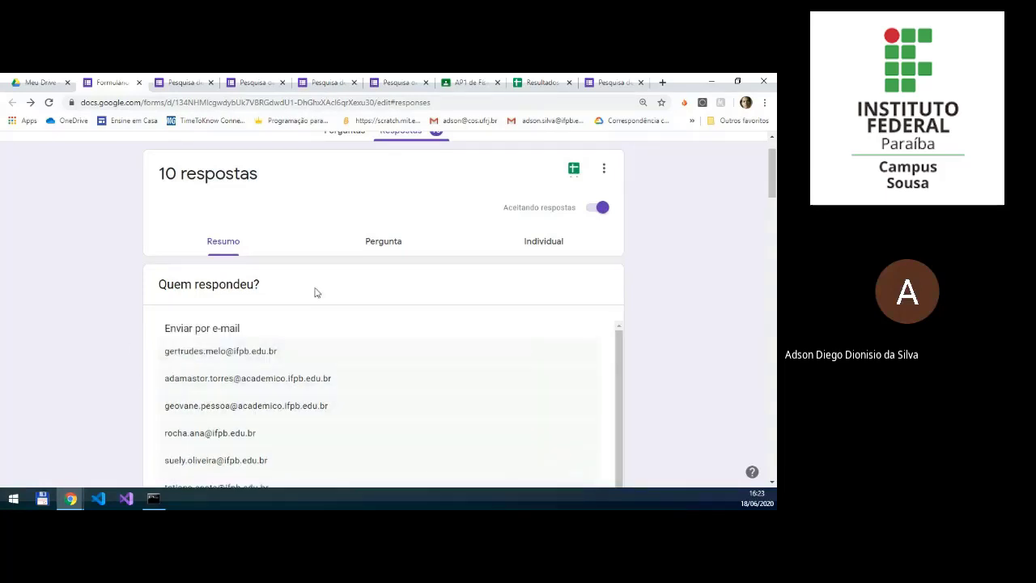
left_click(384, 243)
scroll(366, 324, "down", 5)
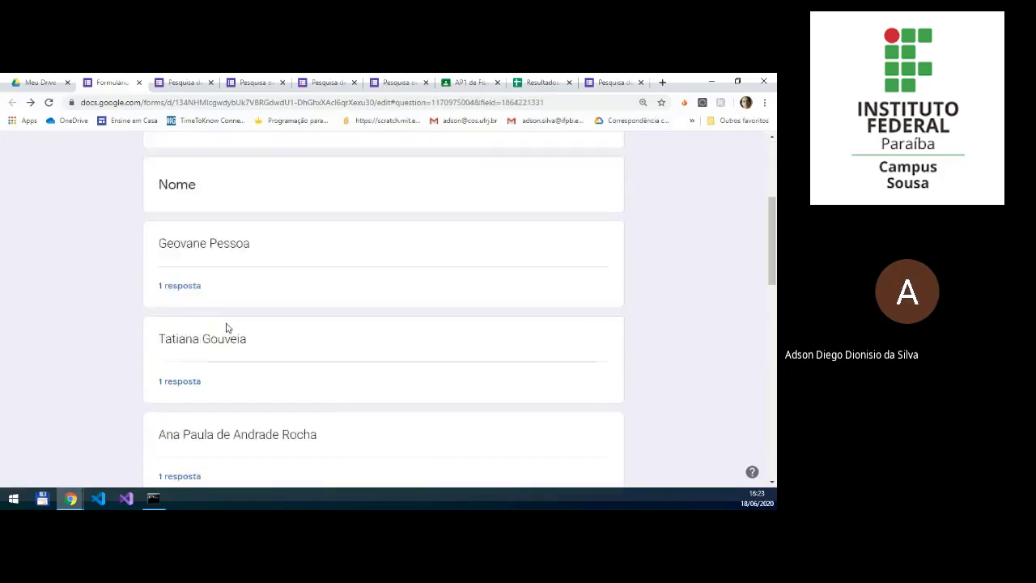
scroll(227, 328, "down", 4)
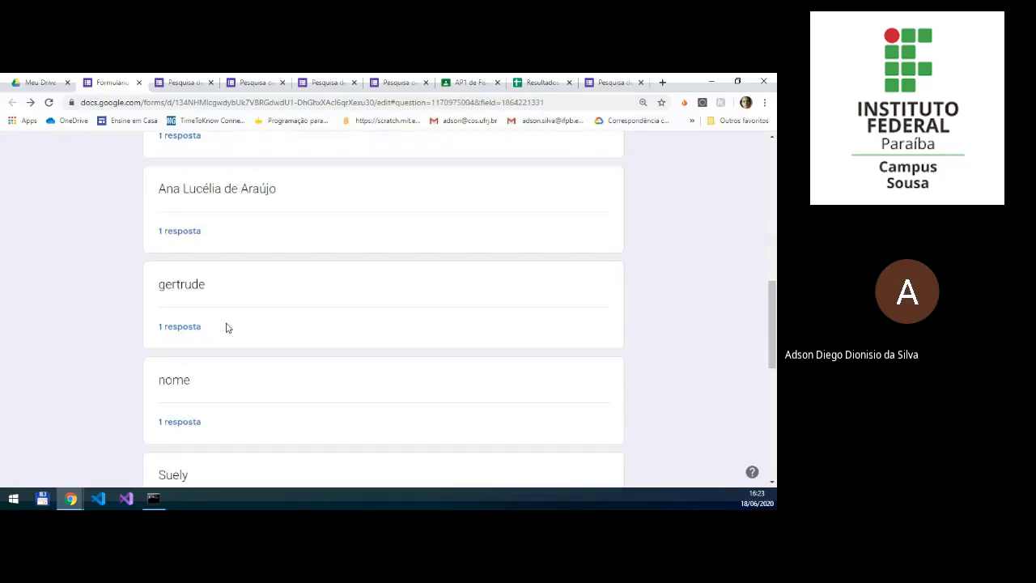
scroll(226, 328, "up", 8)
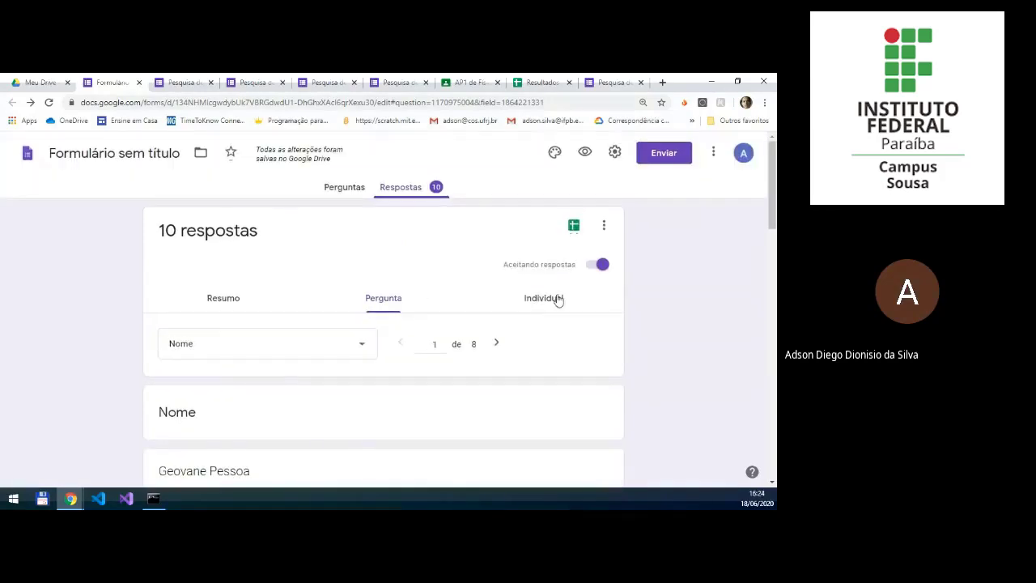
Step: Examine the individual responses, reading through the answers of different participants
left_click(544, 298)
scroll(411, 351, "down", 3)
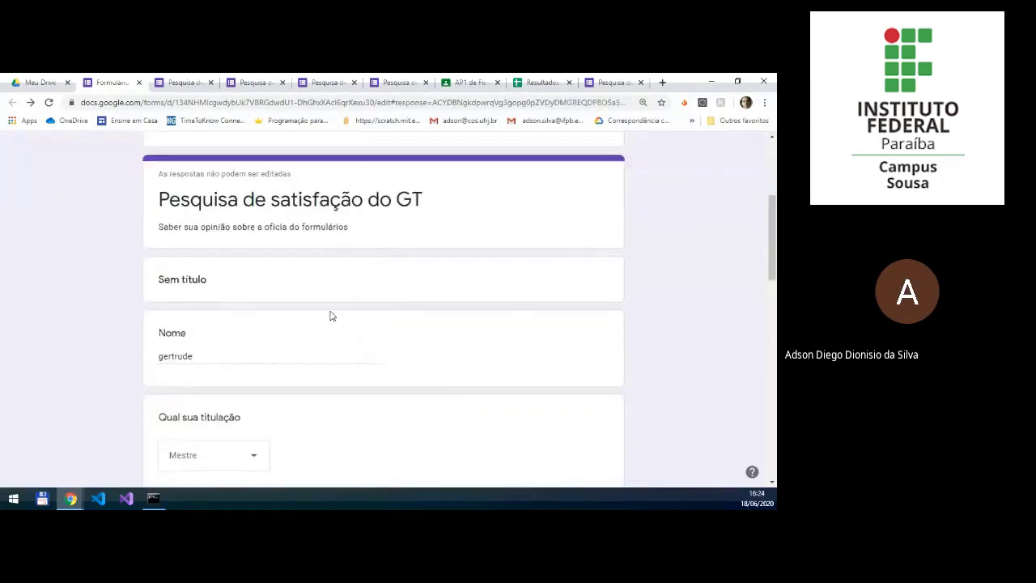
scroll(331, 316, "down", 5)
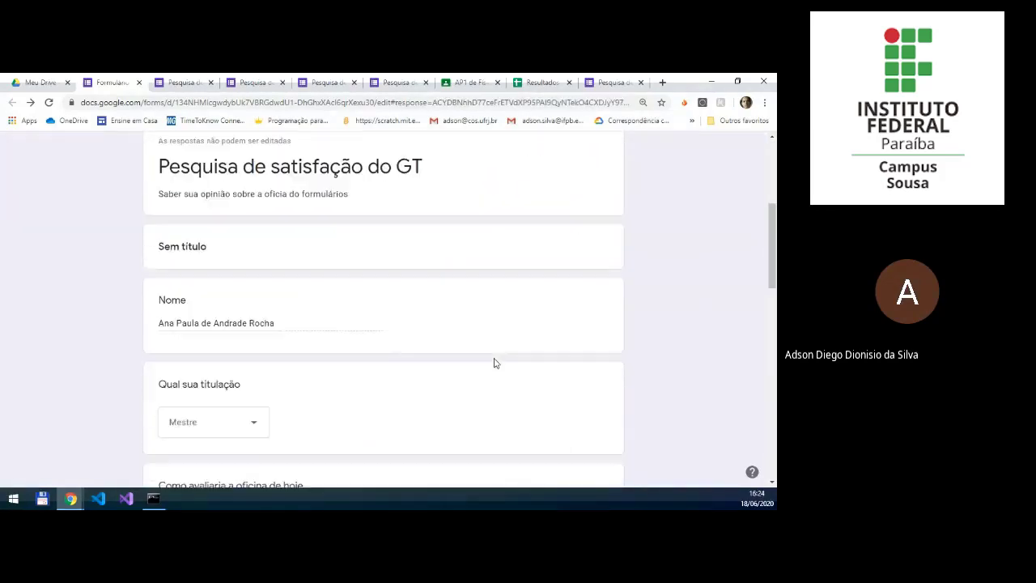
scroll(495, 363, "down", 1)
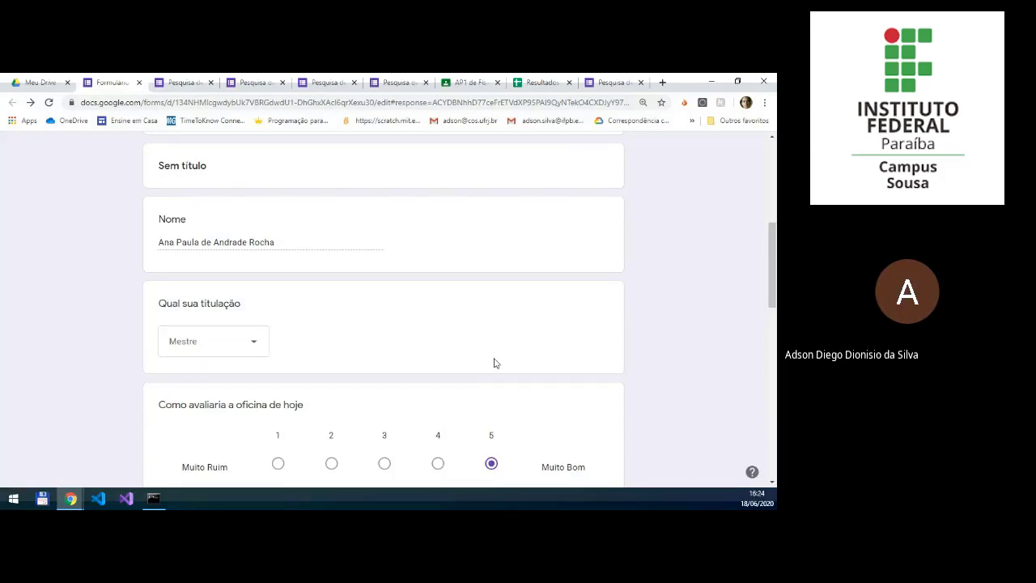
scroll(496, 363, "up", 1)
scroll(494, 362, "up", 5)
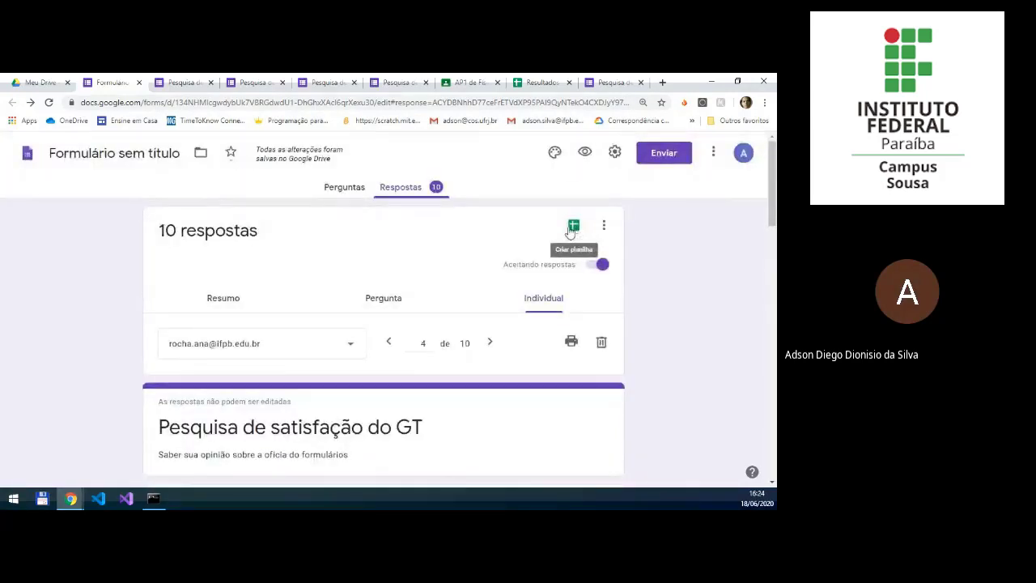
Step: Create a new spreadsheet named "Teste" as the destination for the form's responses
left_click(573, 227)
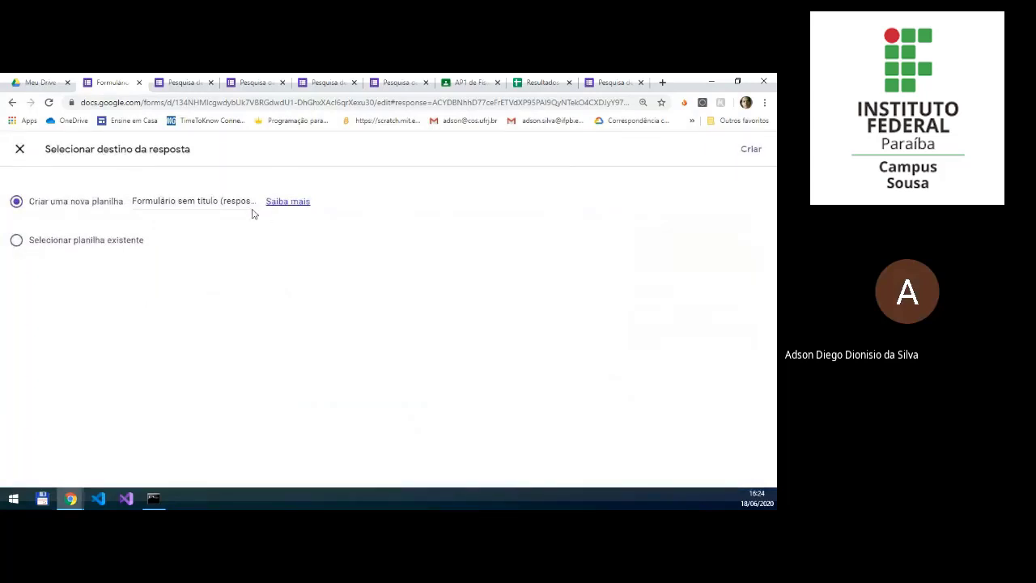
left_click(184, 200)
triple_click(184, 200)
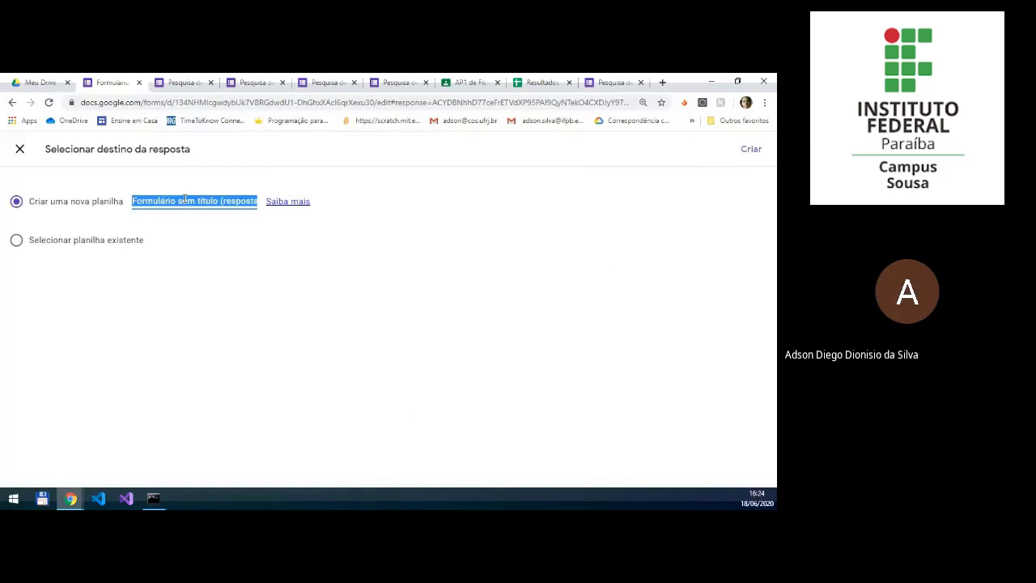
type("TEST")
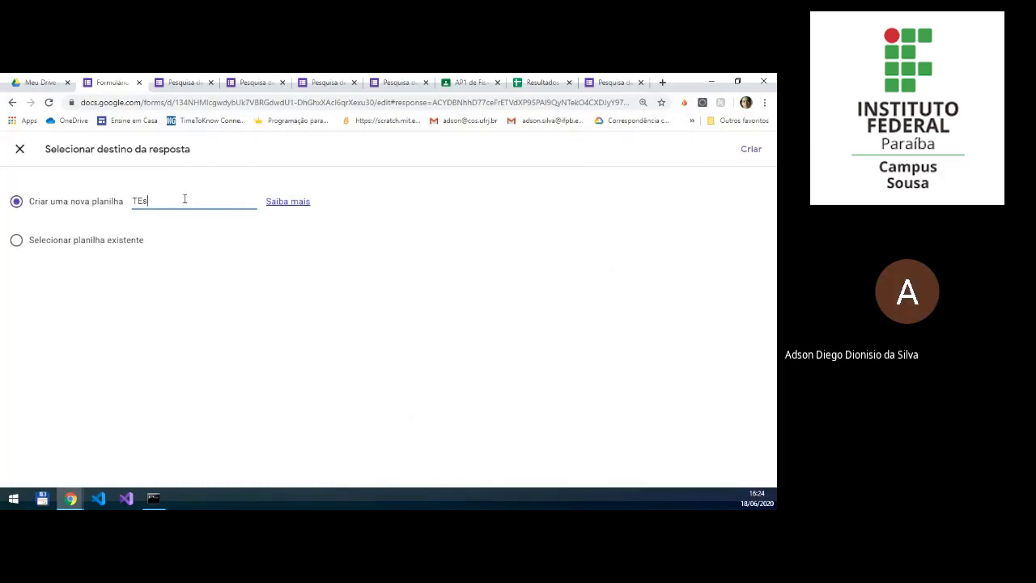
key("BackSpace")
key("BackSpace")
key("BackSpace")
type("e")
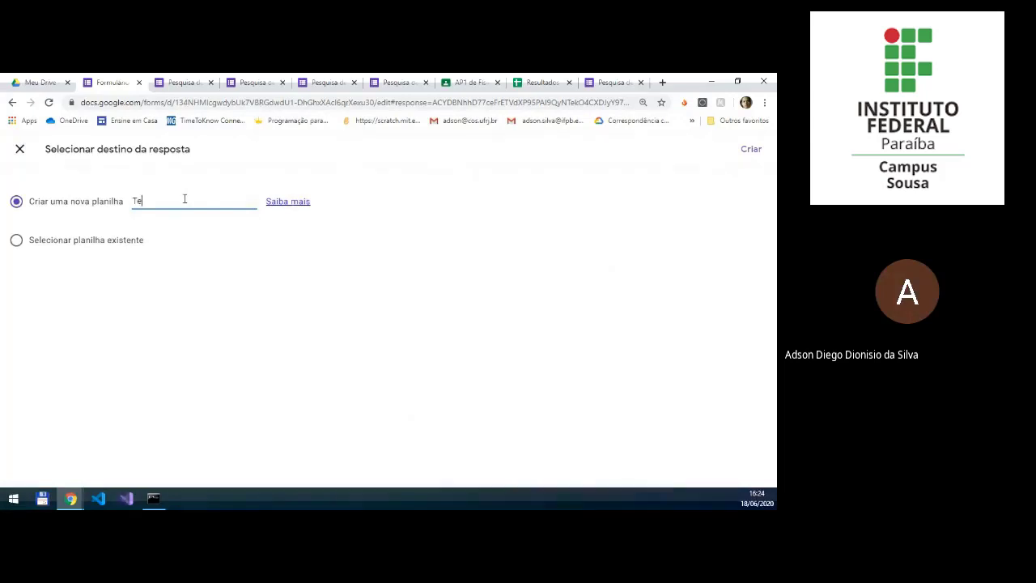
type("ste")
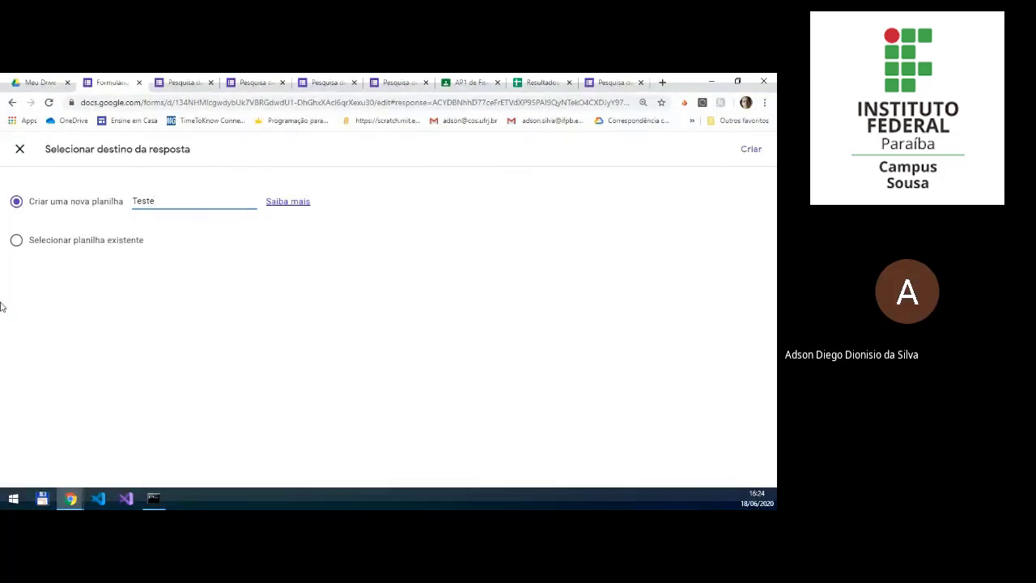
left_click(752, 153)
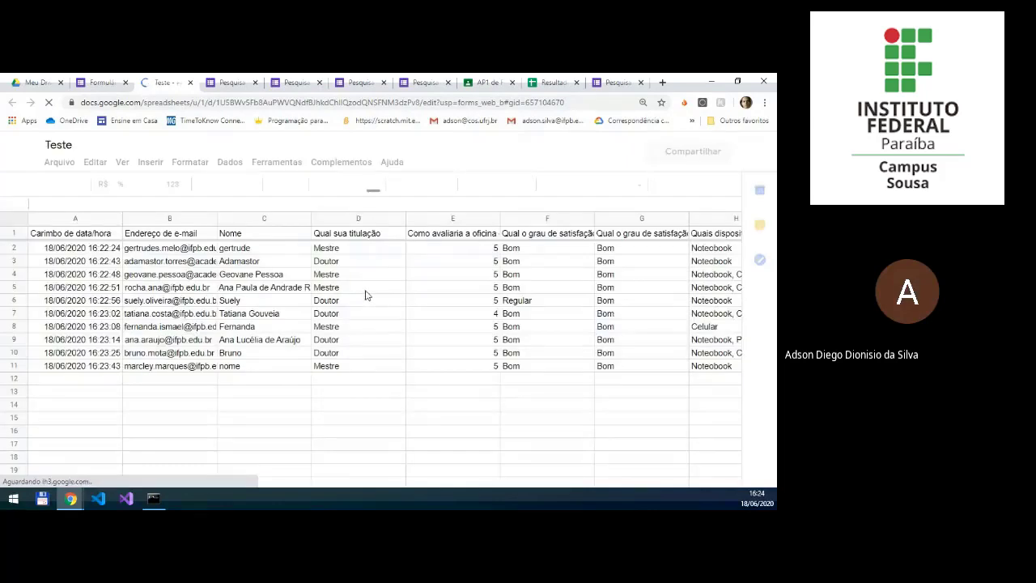
Step: Examine the exported responses across the spreadsheet's columns, from the timestamps and respondent details through to the "telefone" answers
left_click(153, 265)
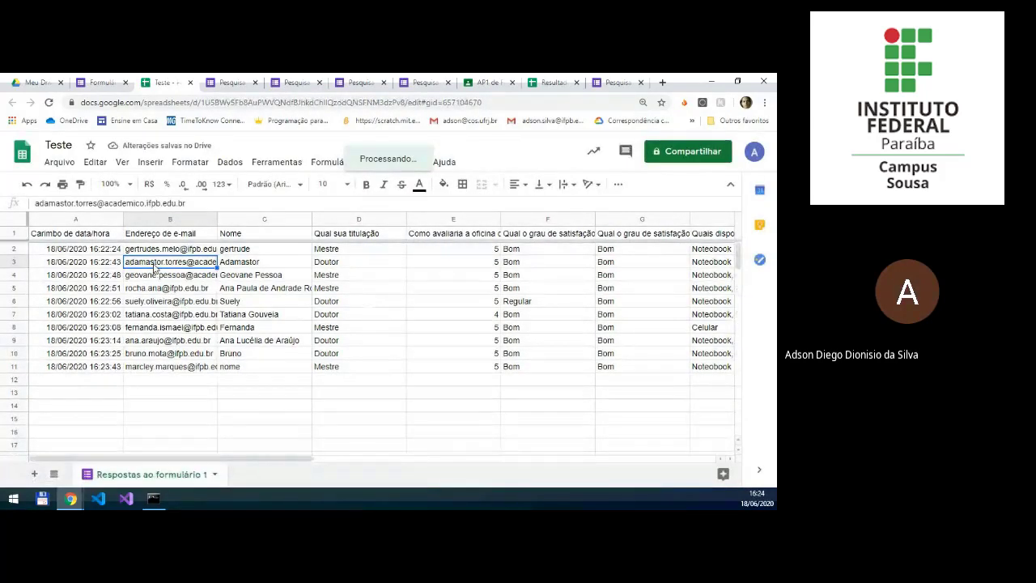
key("Up")
key("Right")
key("Right")
key("Right")
key("Right")
key("Right")
key("Right")
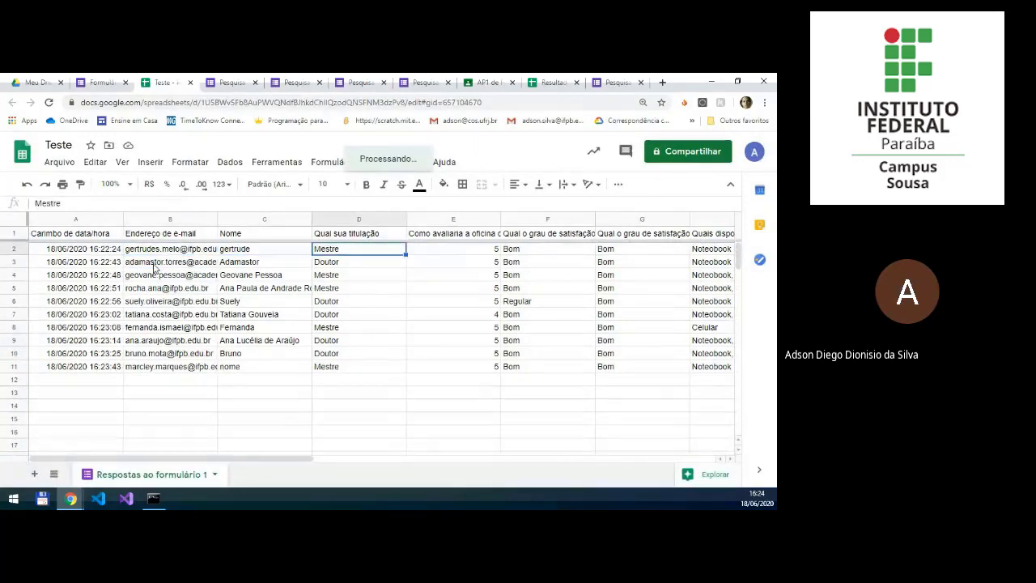
key("Right")
key("Right")
key("Right")
key("Right")
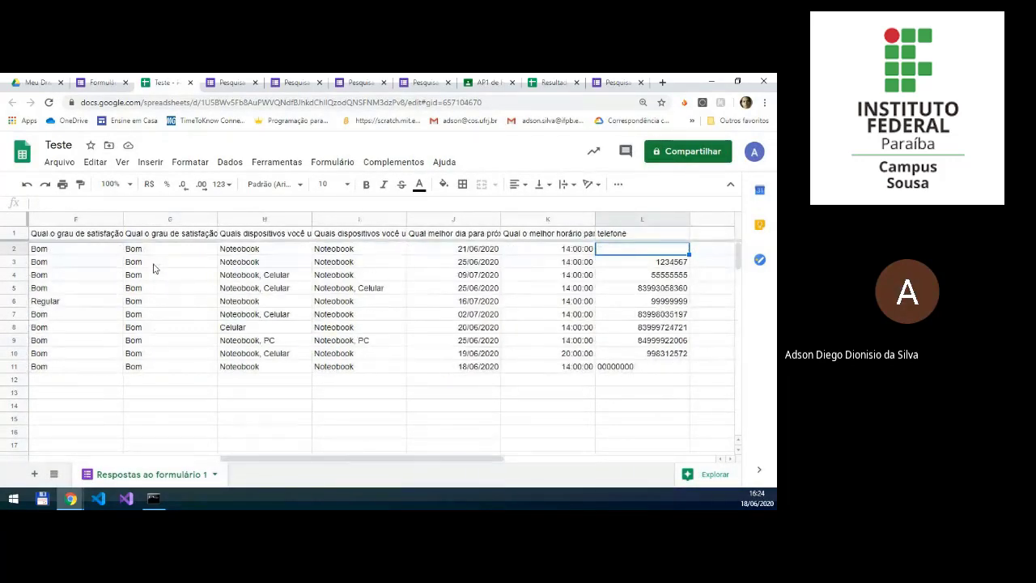
key("Right")
key("Left")
key("Left")
key("Left")
key("Left")
key("Left")
key("Left")
key("Left")
key("Left")
key("Left")
key("Left")
key("Left")
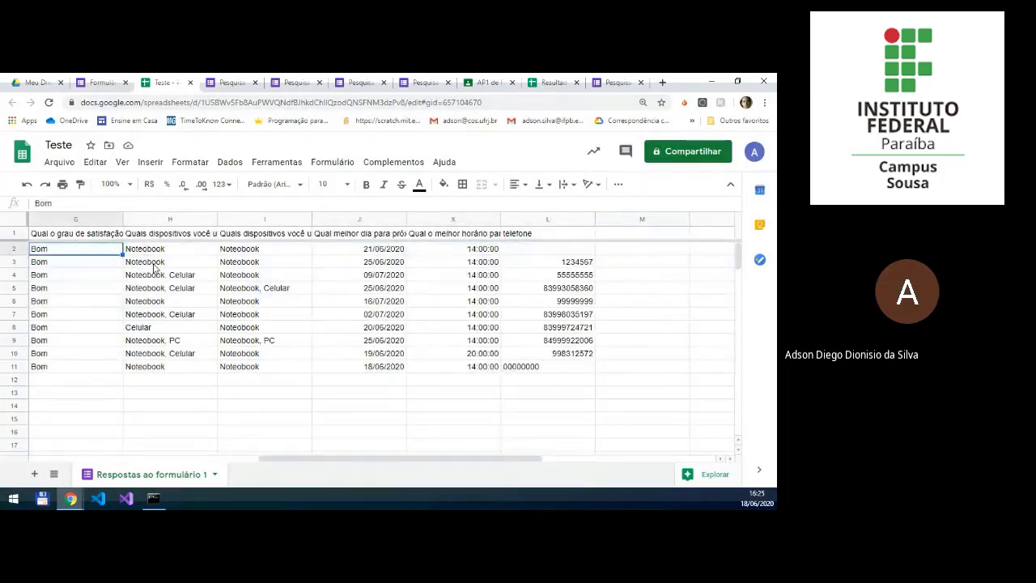
key("Left")
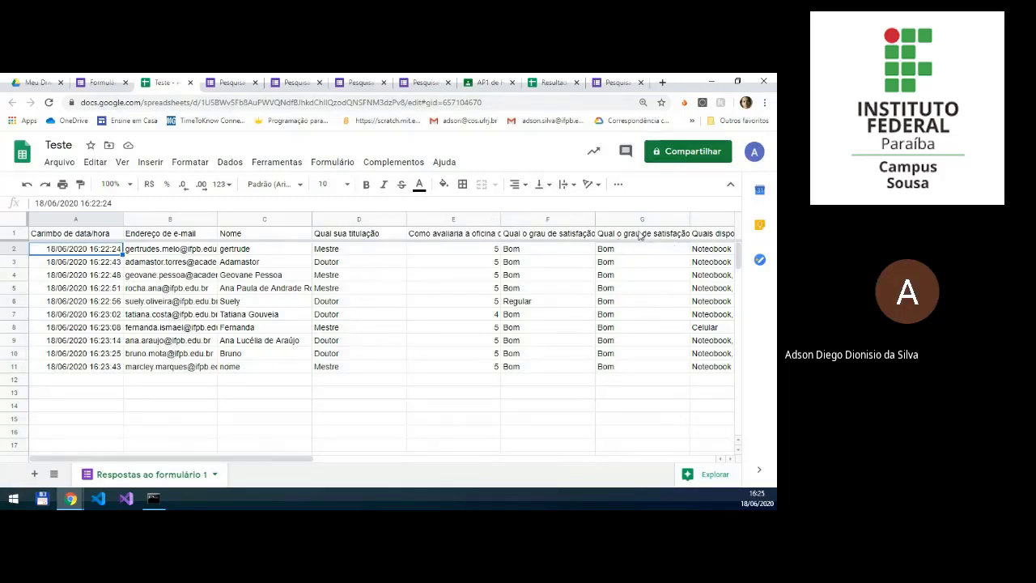
Step: Create a filter on the table of exported responses
left_click(619, 185)
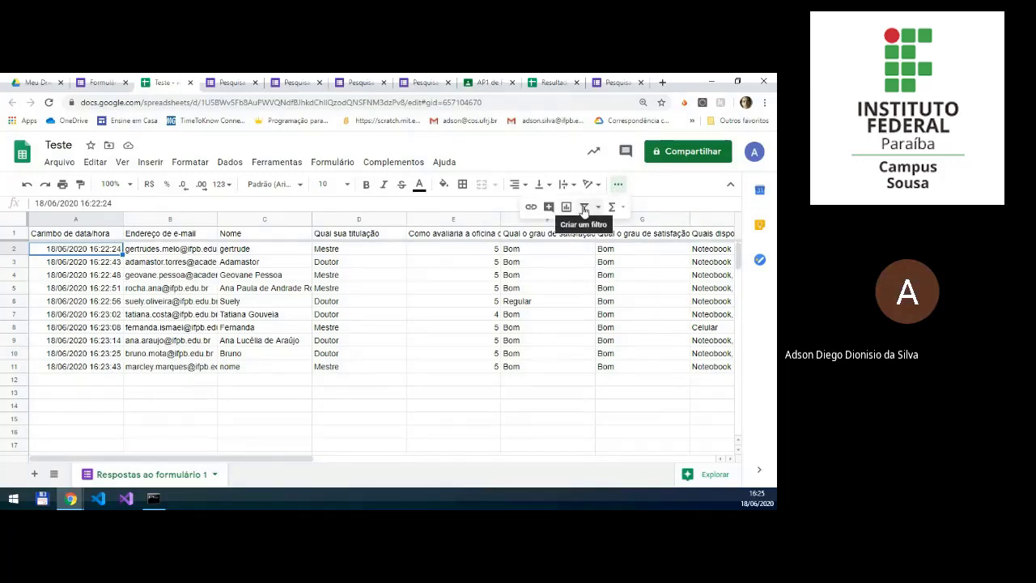
left_click(584, 207)
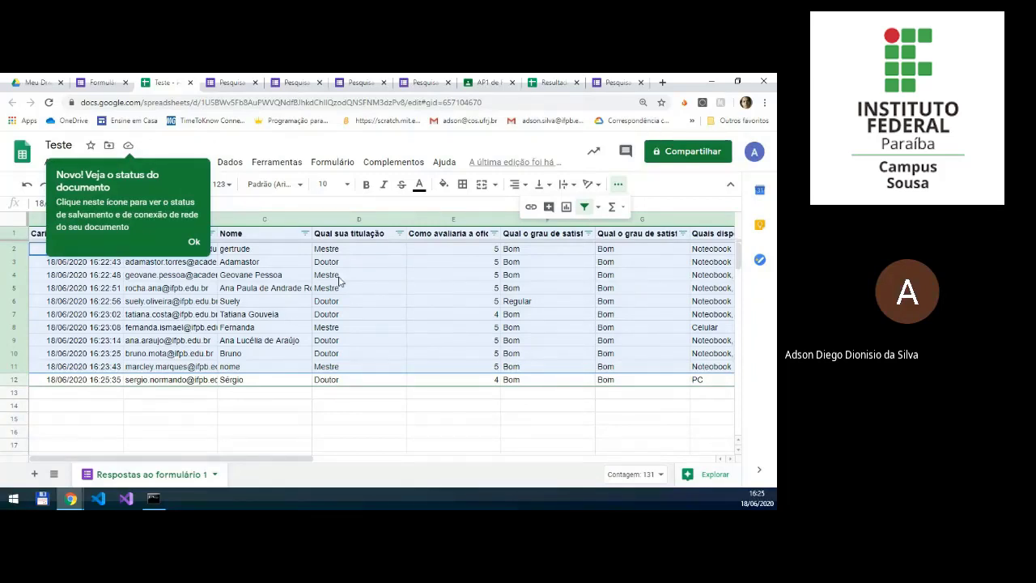
Step: Try to filter the "Qual sua titulação" column by value, excluding Doutor and keeping only Mestre
left_click(399, 234)
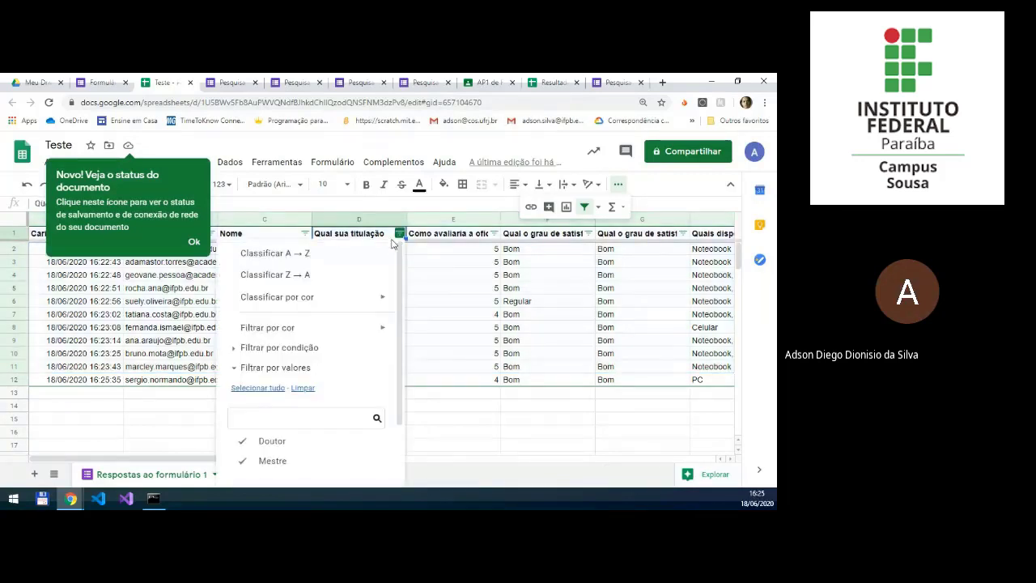
scroll(280, 413, "down", 1)
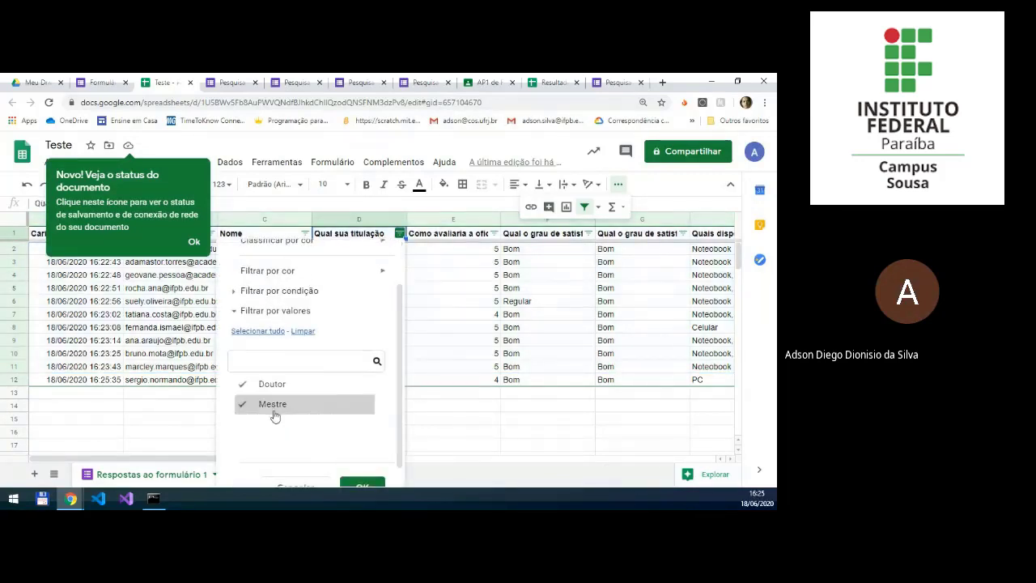
left_click(249, 386)
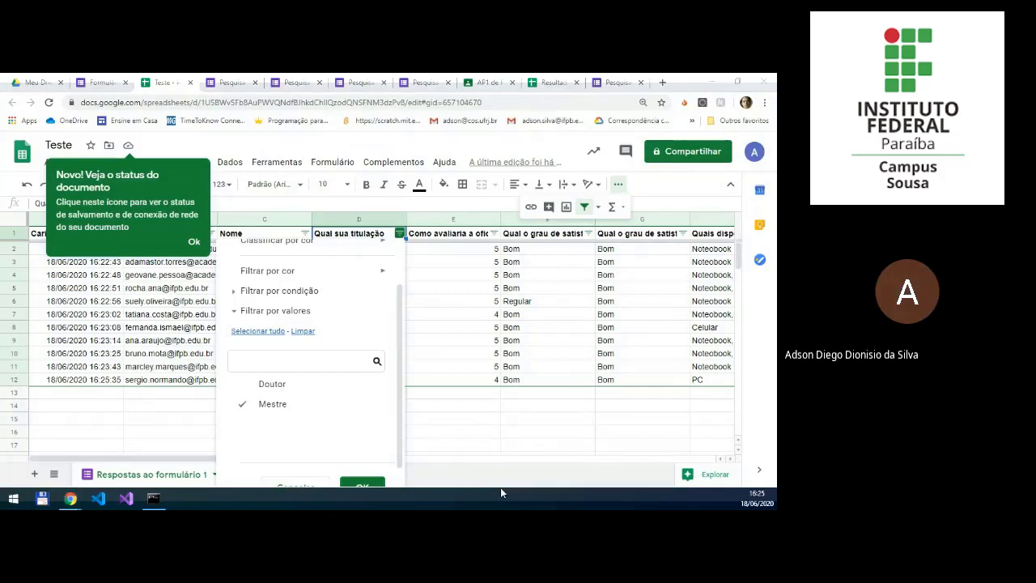
left_click(362, 486)
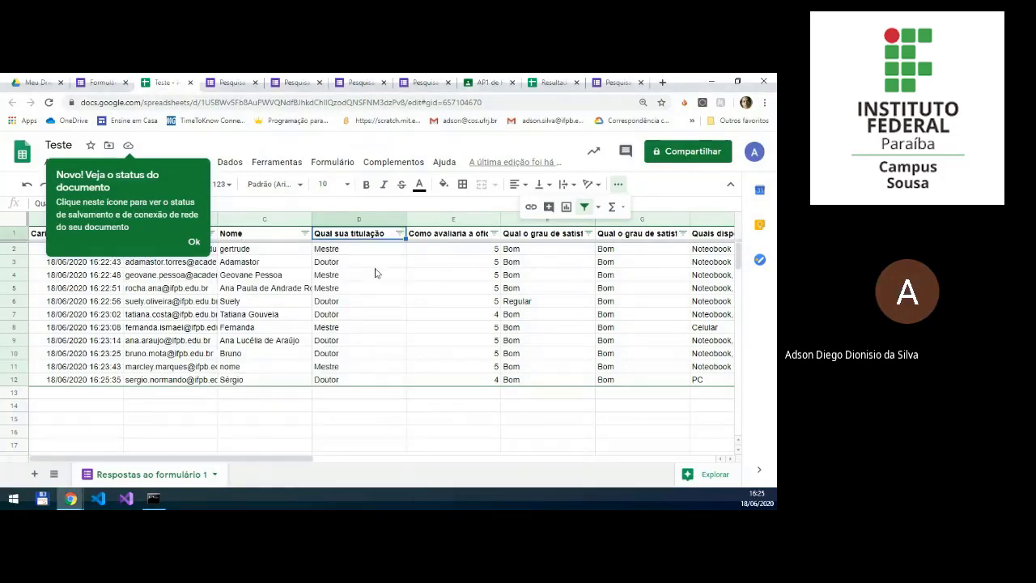
Step: Filter the "Qual sua titulação" column by value so that only the Mestre responses are shown
left_click(400, 233)
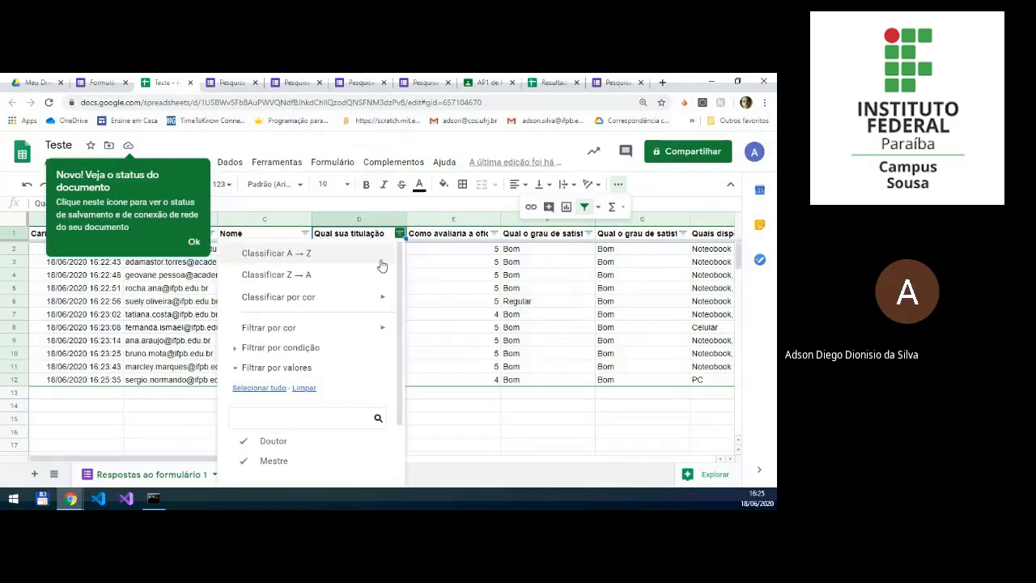
left_click(268, 443)
scroll(323, 429, "down", 3)
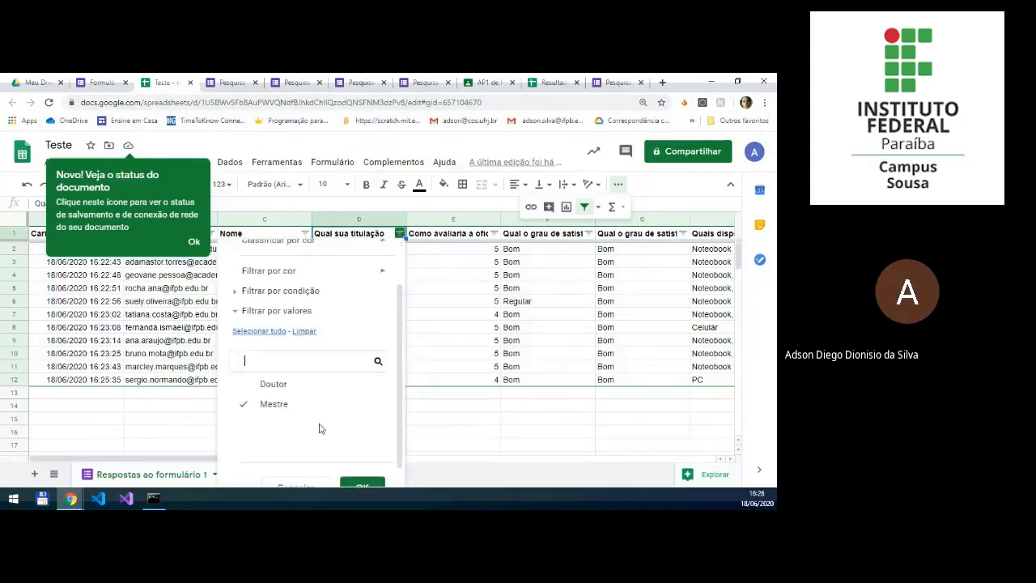
left_click(361, 463)
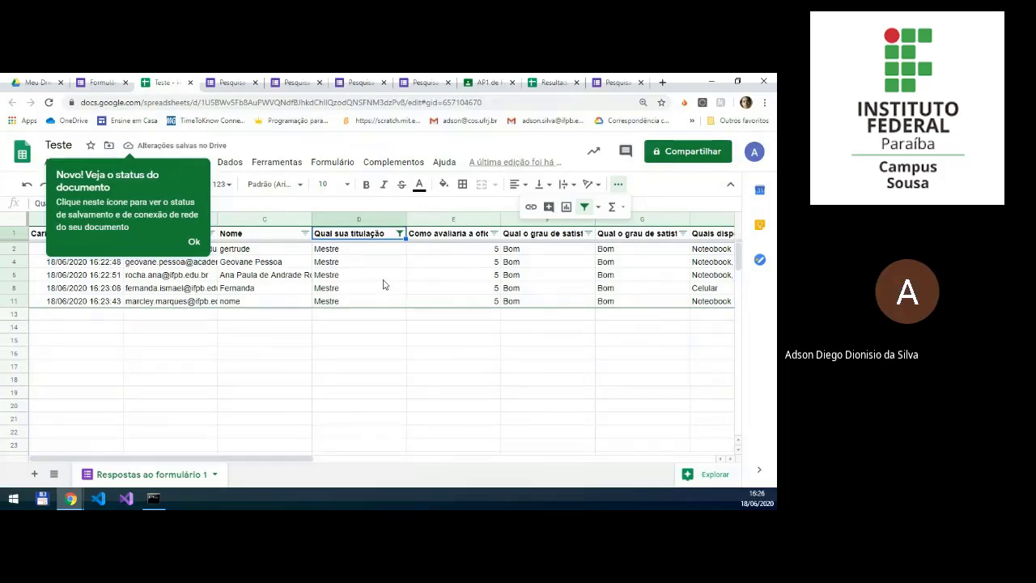
Step: Filter "Qual sua titulação" to show only Doutor instead of Mestre, and dismiss the document status notice
left_click(400, 233)
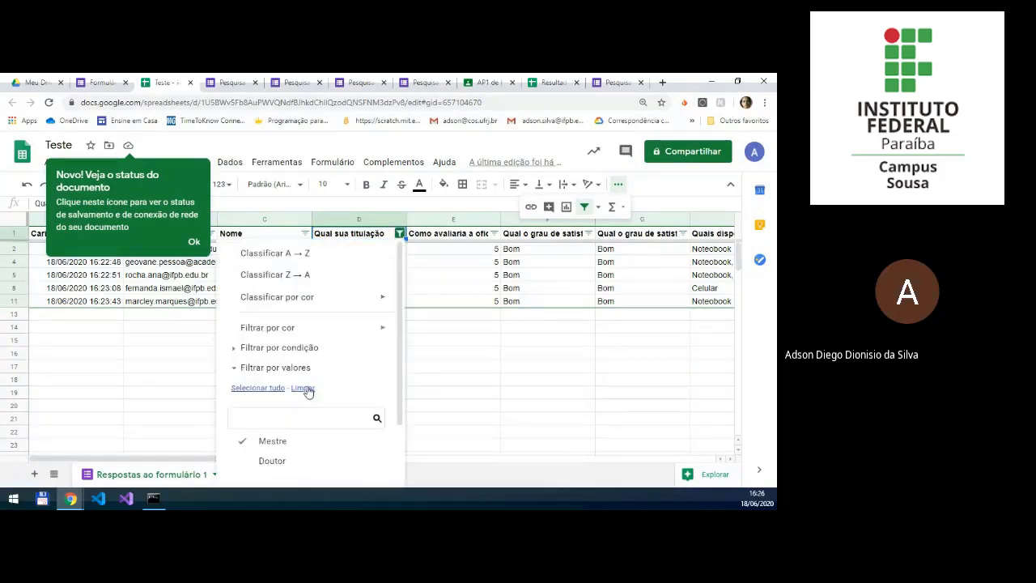
left_click(270, 451)
left_click(270, 456)
scroll(328, 421, "down", 1)
scroll(353, 477, "down", 1)
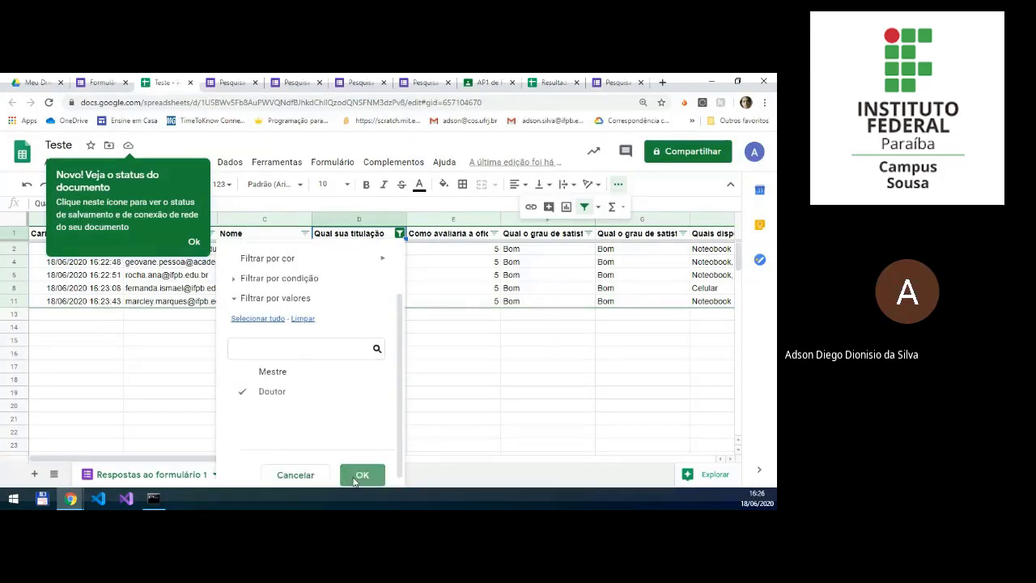
left_click(356, 477)
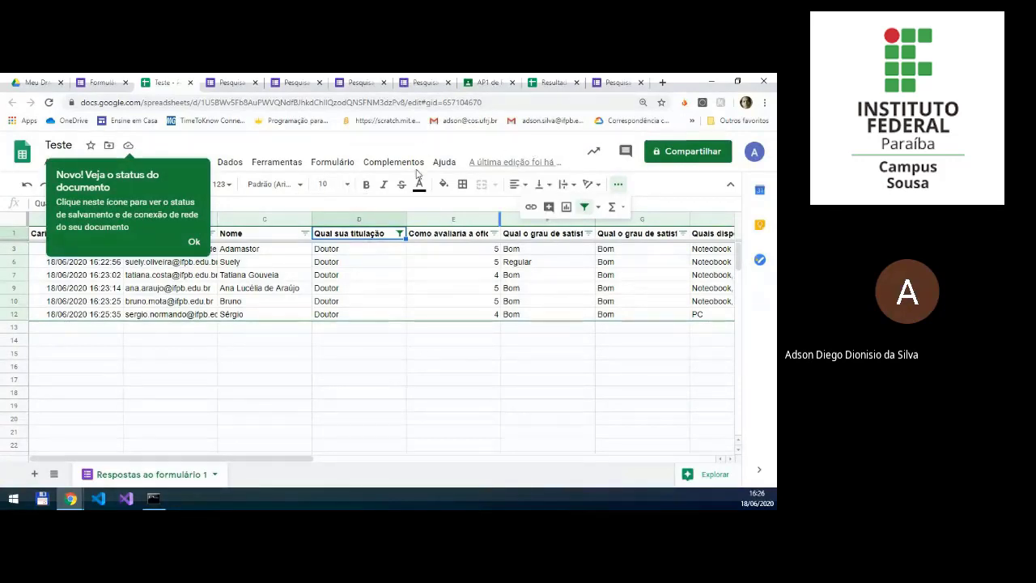
left_click(194, 241)
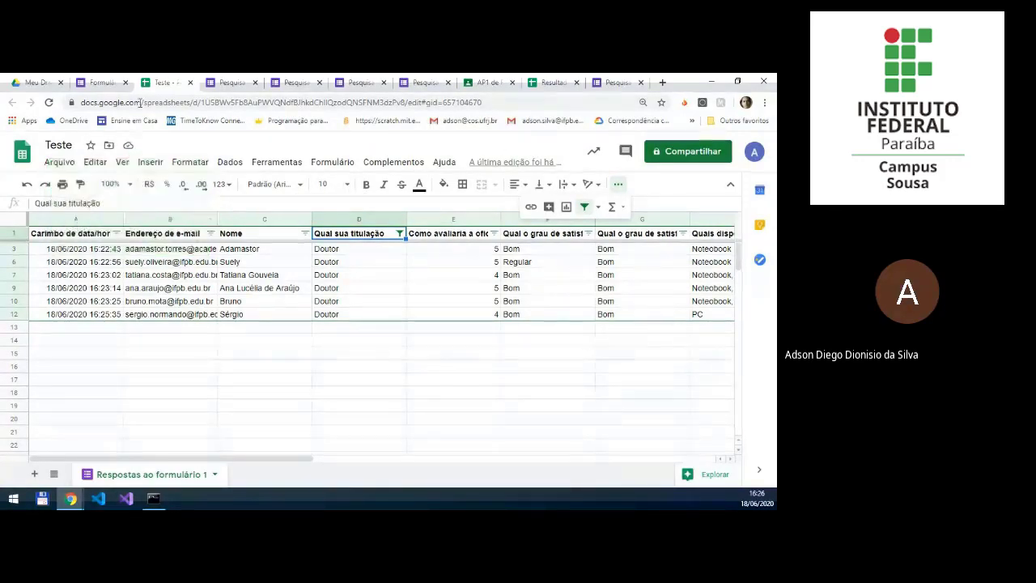
Step: Return to the survey form and look over an individual response and the additional options for managing responses
left_click(101, 82)
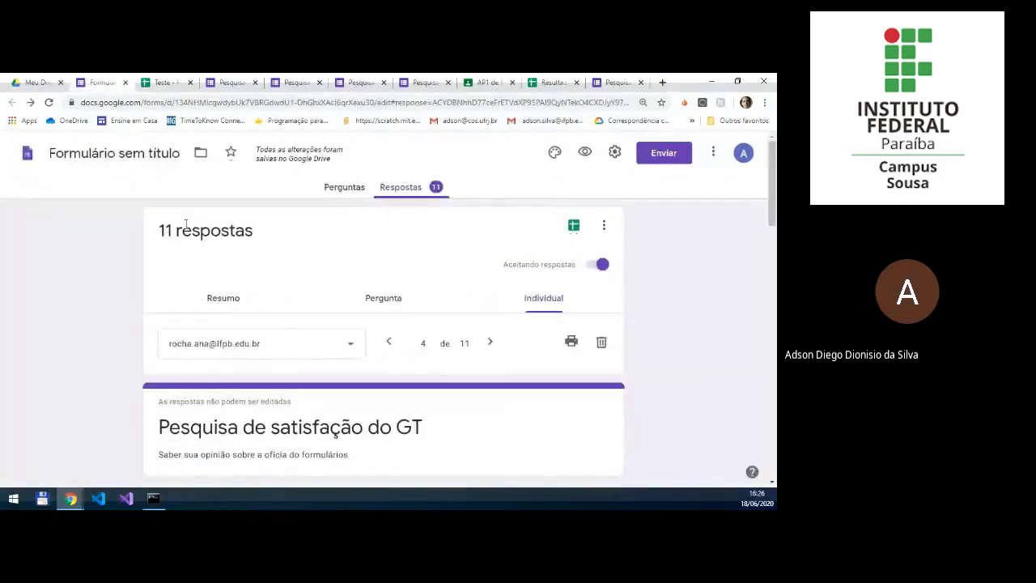
scroll(356, 270, "down", 15)
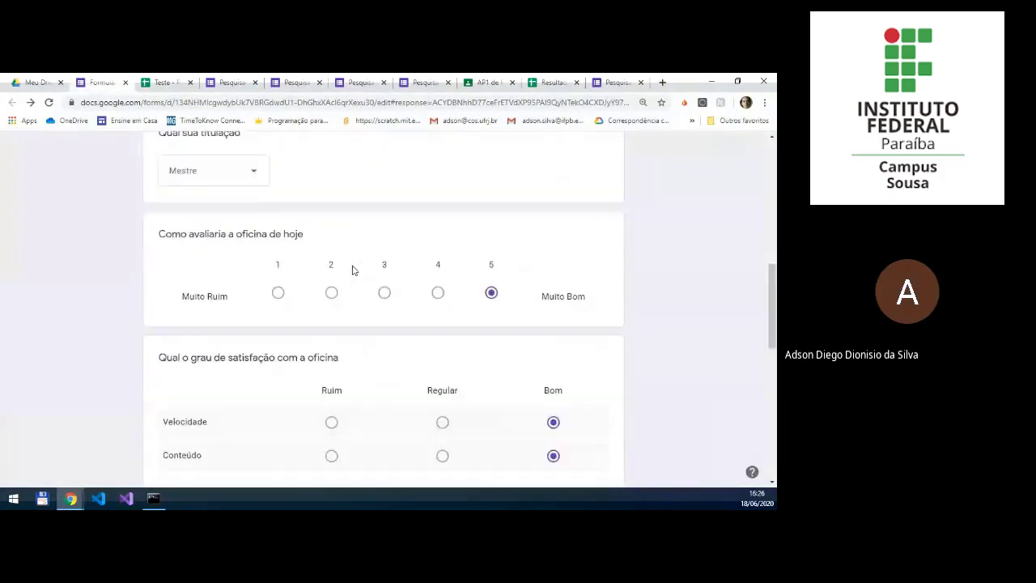
scroll(350, 274, "up", 15)
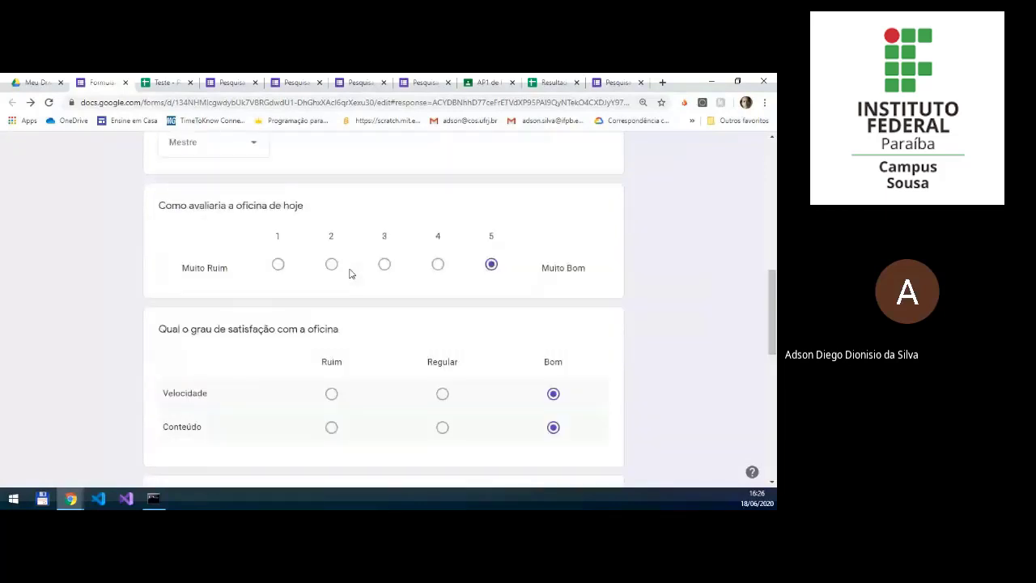
scroll(350, 274, "up", 2)
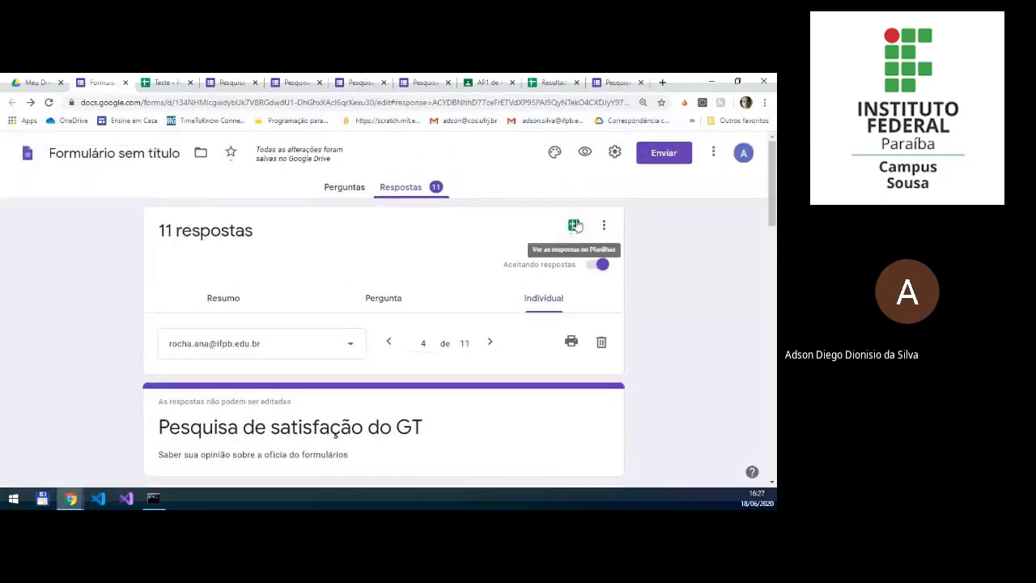
left_click(601, 226)
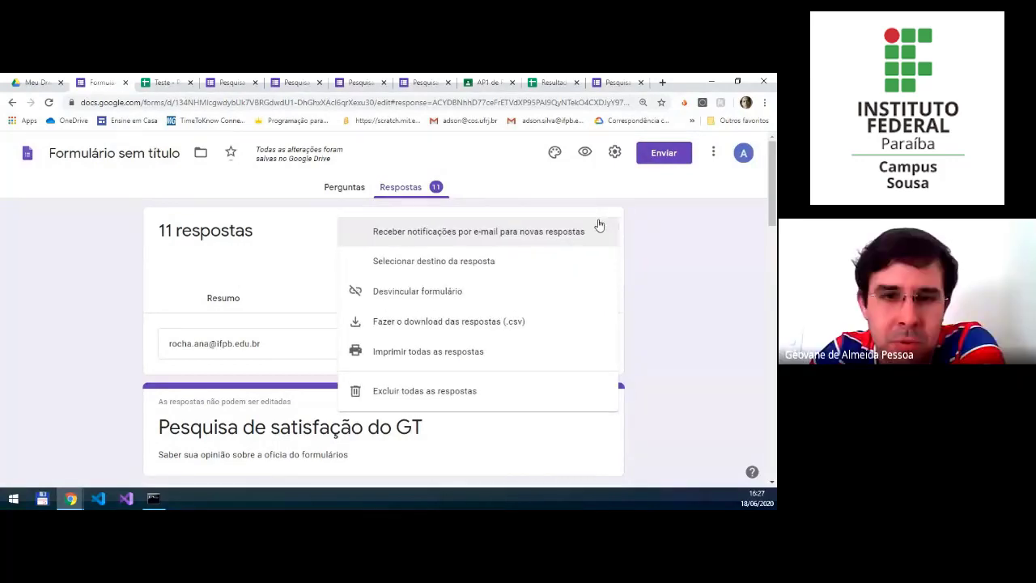
left_click(658, 229)
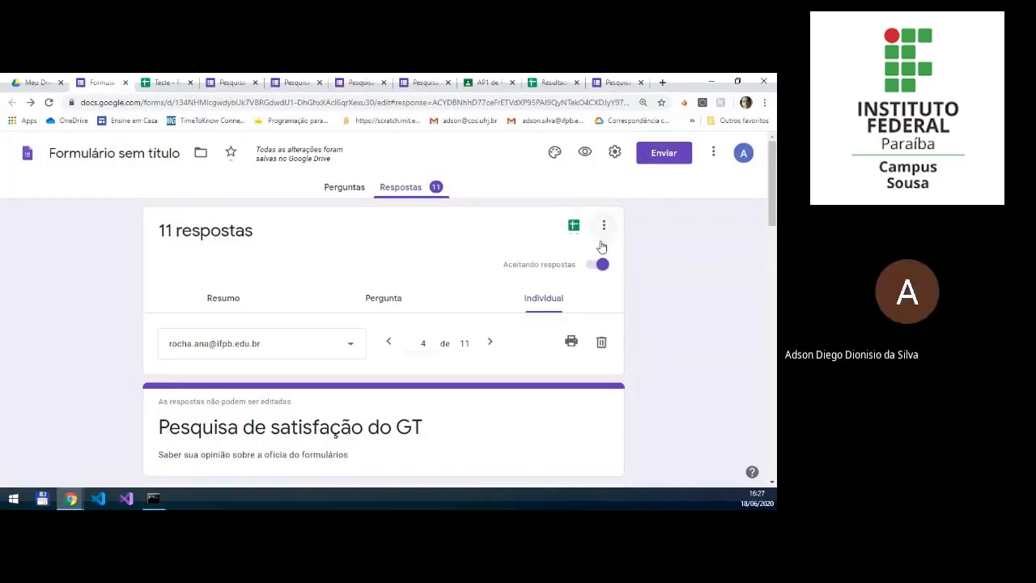
Step: Examine the responses summary, from the "Qual sua titulação" chart through the devices used, best day and time, and "telefone" answers
left_click(228, 303)
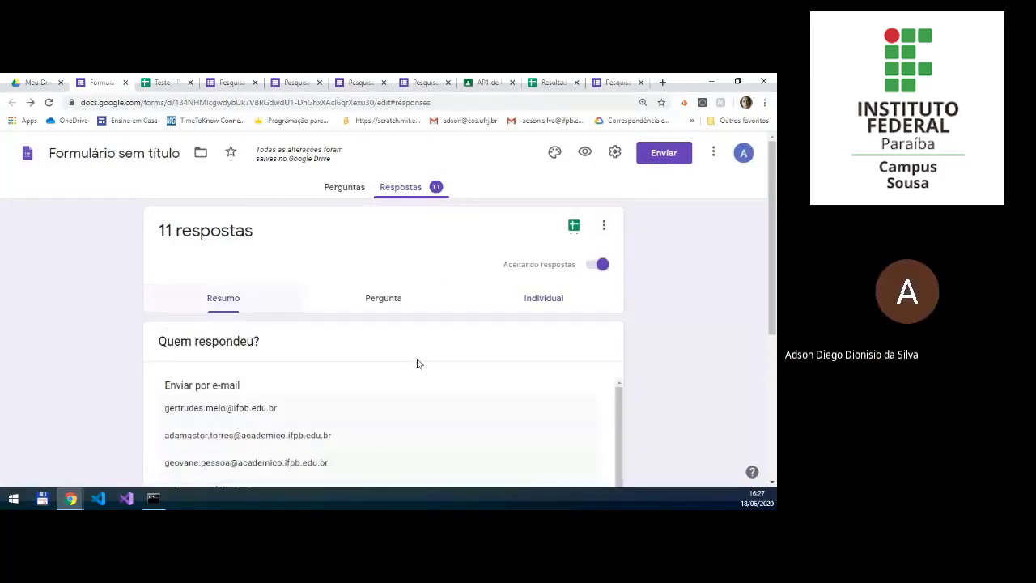
scroll(416, 363, "down", 5)
scroll(81, 377, "down", 10)
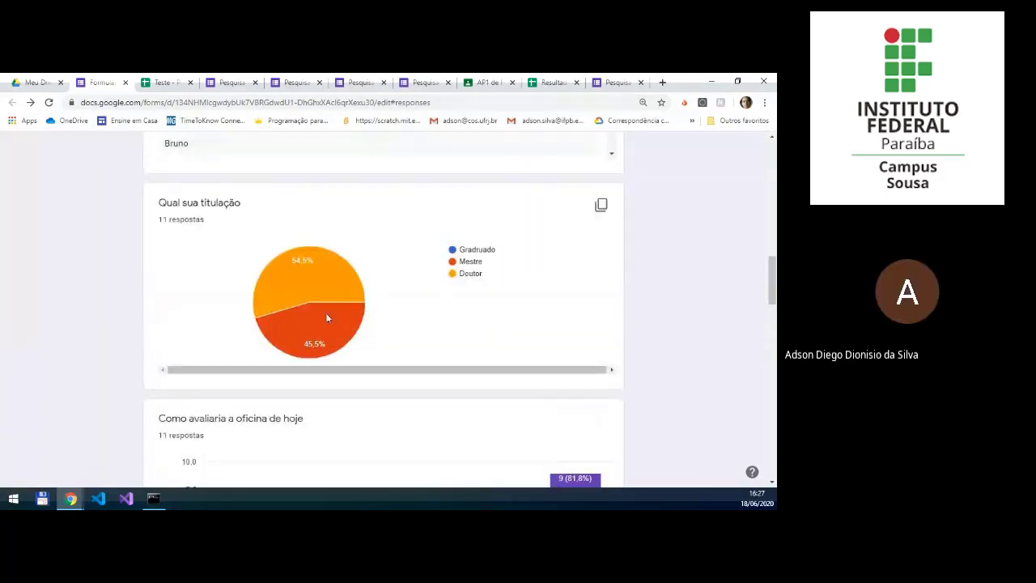
mouse_move(301, 274)
scroll(324, 289, "down", 5)
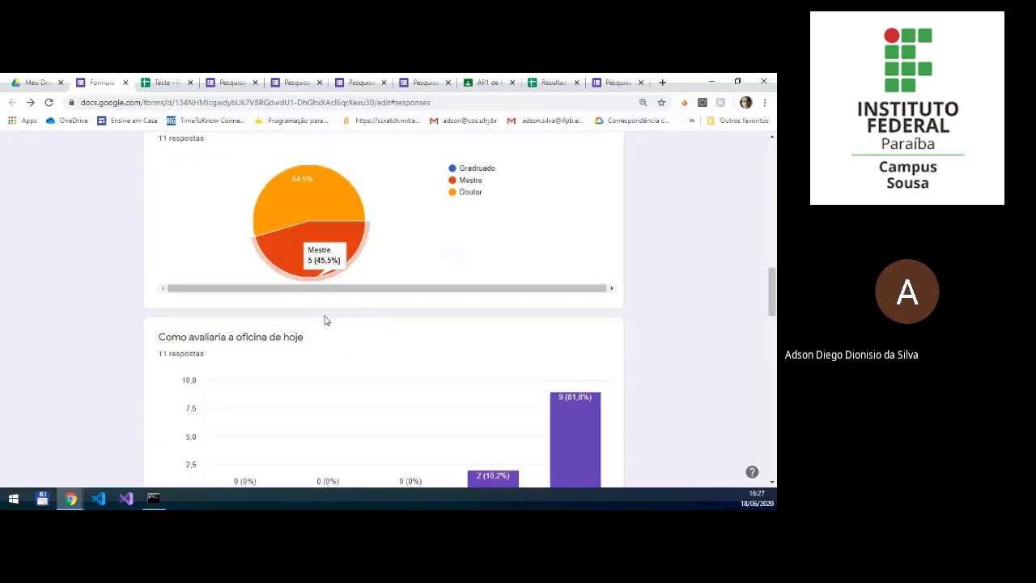
scroll(412, 335, "down", 6)
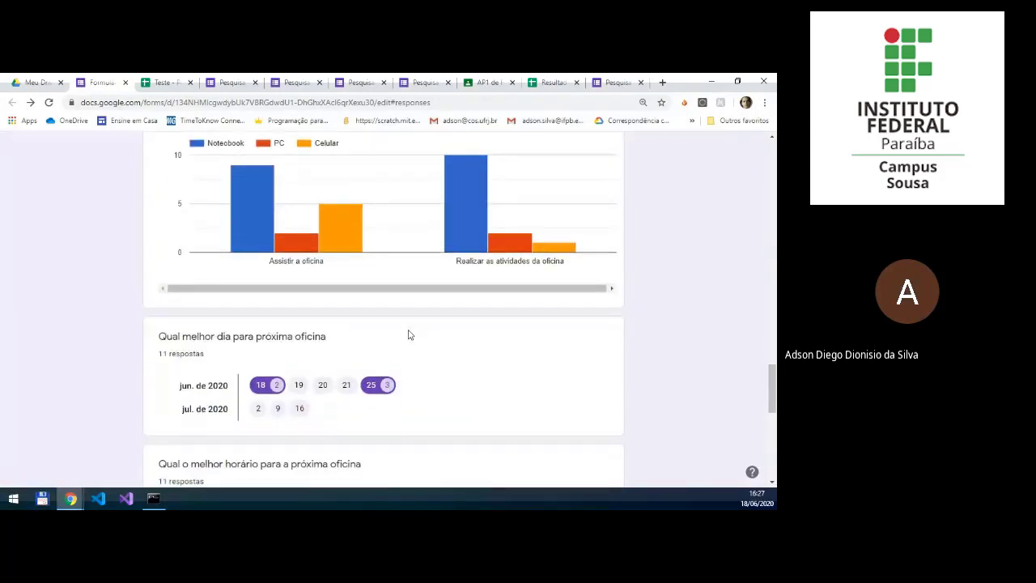
scroll(409, 335, "down", 1)
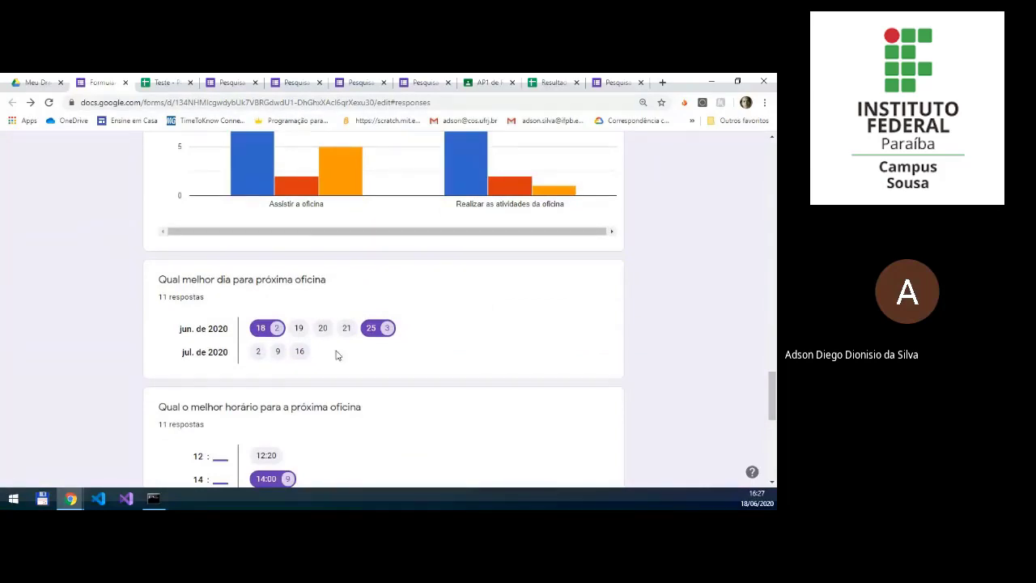
scroll(337, 355, "down", 3)
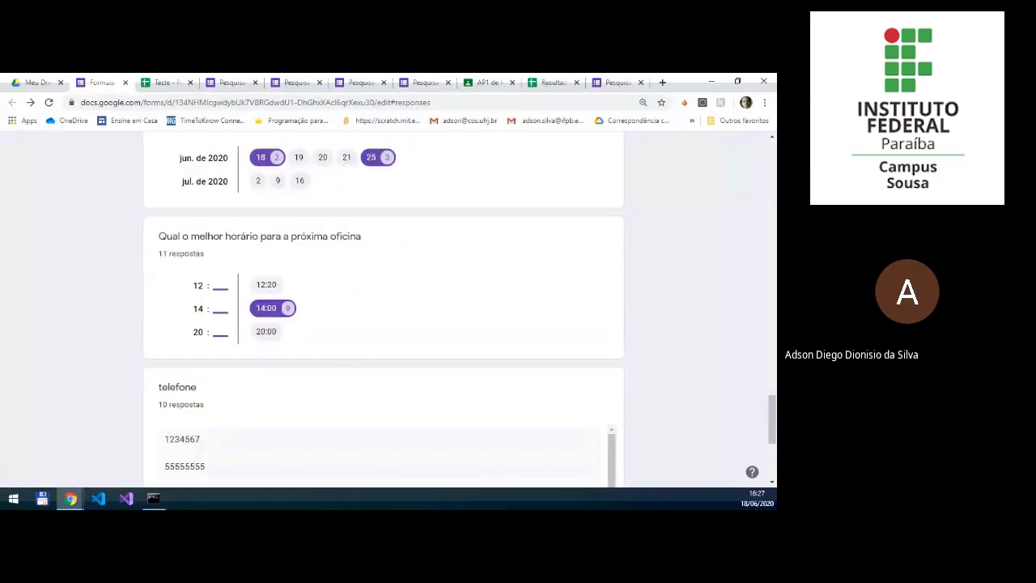